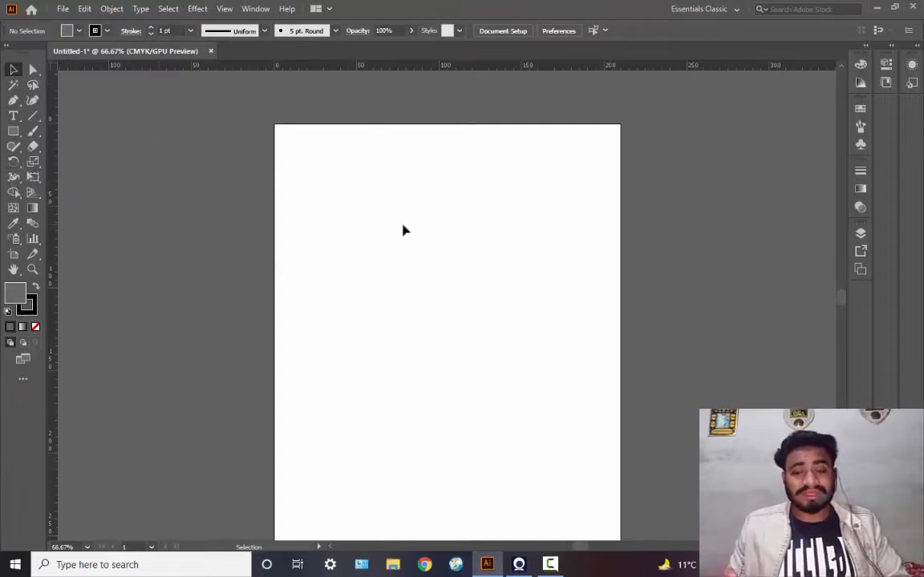
Draw an upright ellipse about 22 mm wide and 71 mm high in the upper-left area of the artboard
left_click(11, 138)
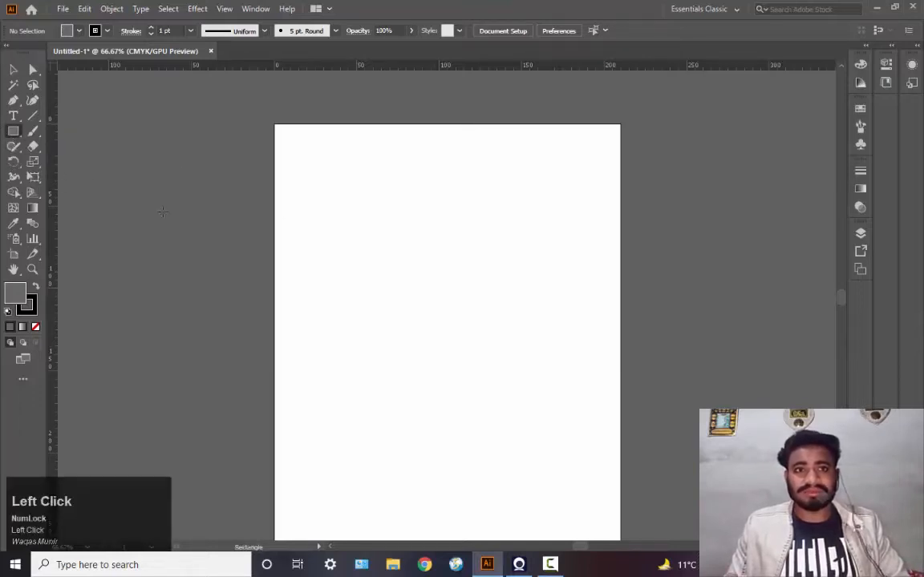
left_click(14, 135)
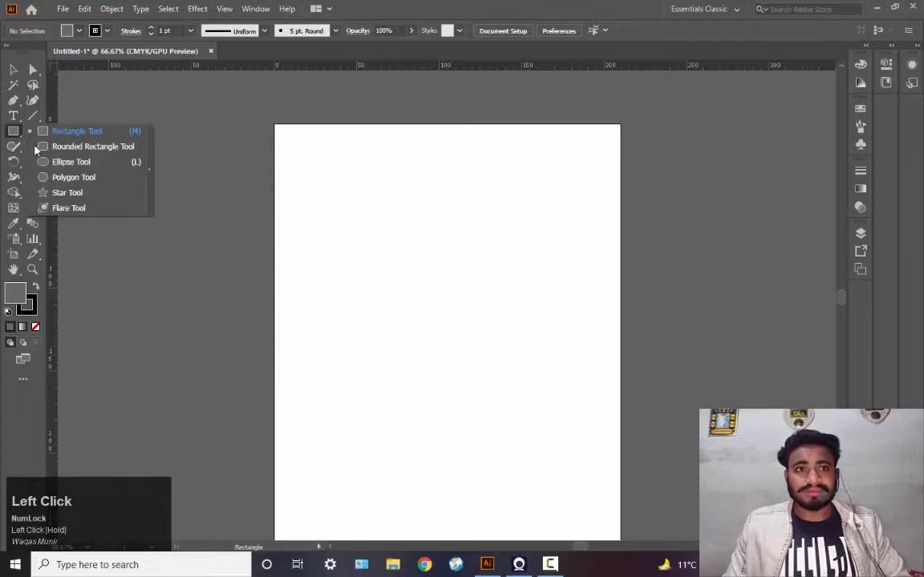
left_click(58, 145)
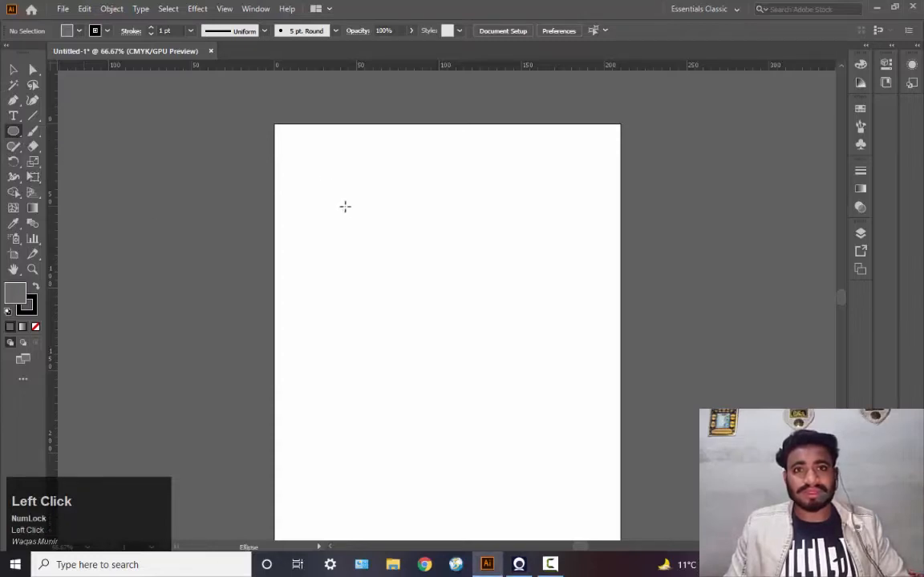
left_click_drag(334, 182, 370, 299)
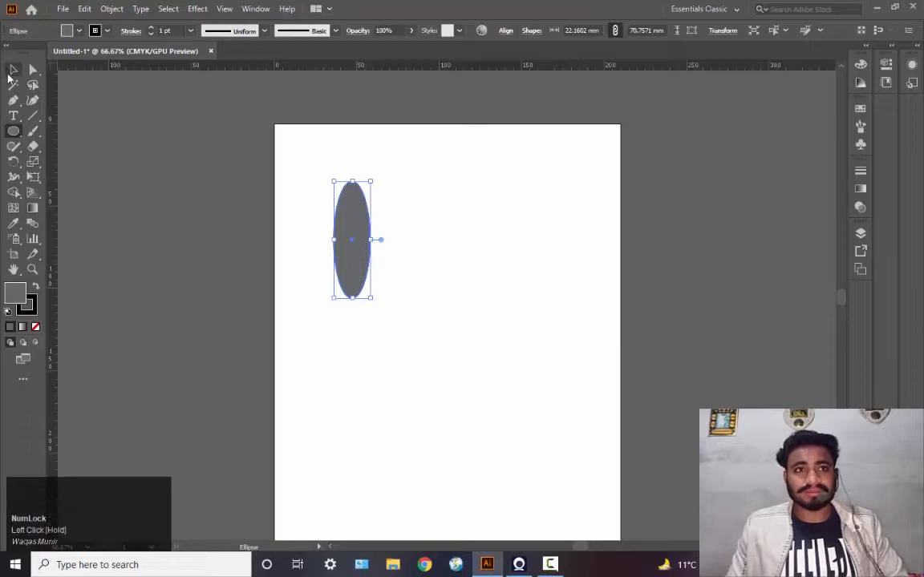
Move the ellipse to the right, closer to the artboard's centre line, and rotate it to a diagonal slant
left_click(14, 69)
left_click_drag(361, 228, 413, 210)
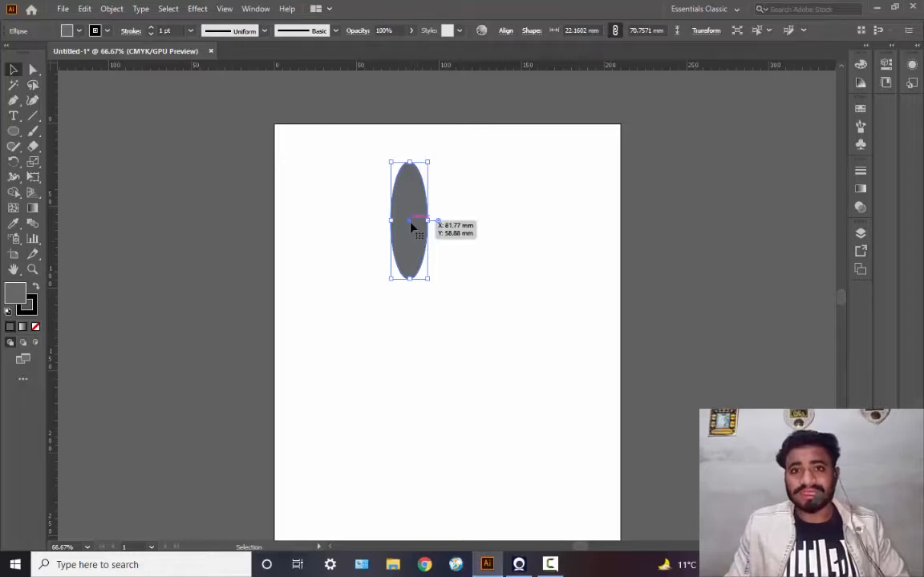
left_click_drag(411, 226, 412, 259)
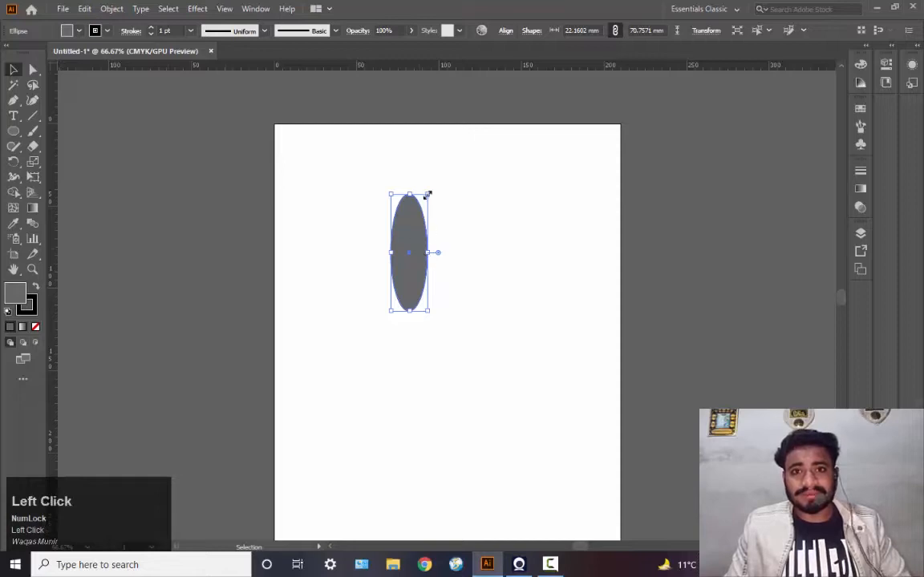
left_click_drag(430, 187, 418, 269)
left_click(470, 243)
left_click(439, 252)
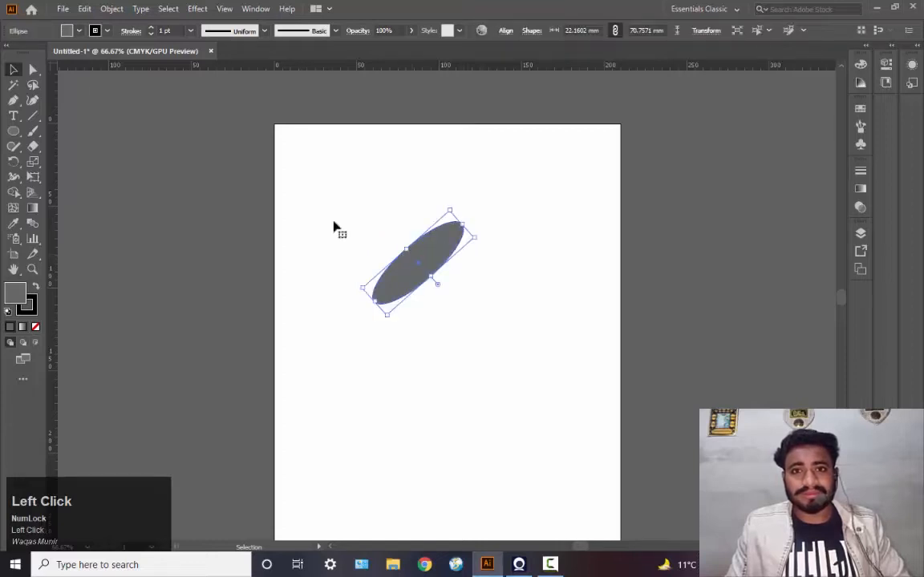
Shift the slanted ellipse up and to the right with Direct Selection, and rotate it back to upright
left_click(32, 69)
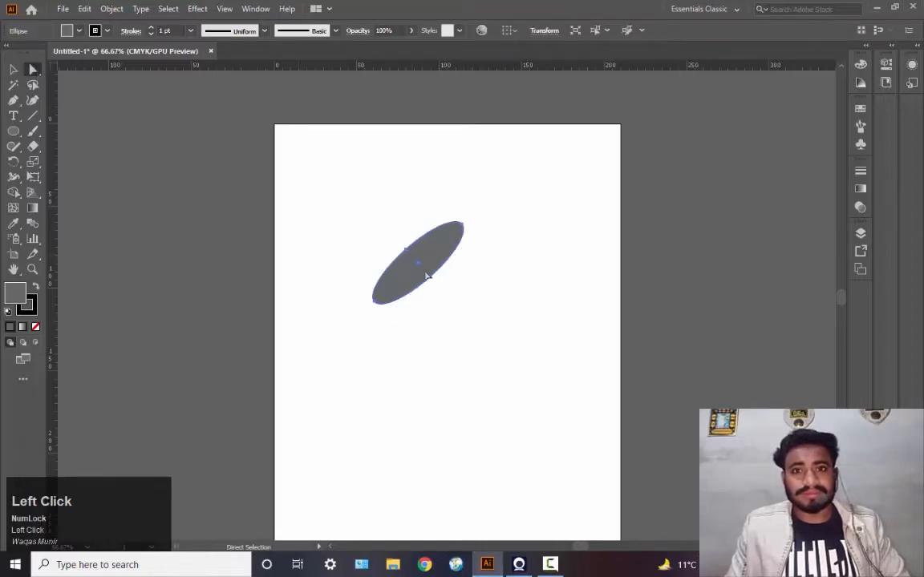
left_click_drag(418, 265, 362, 206)
left_click_drag(415, 255, 481, 213)
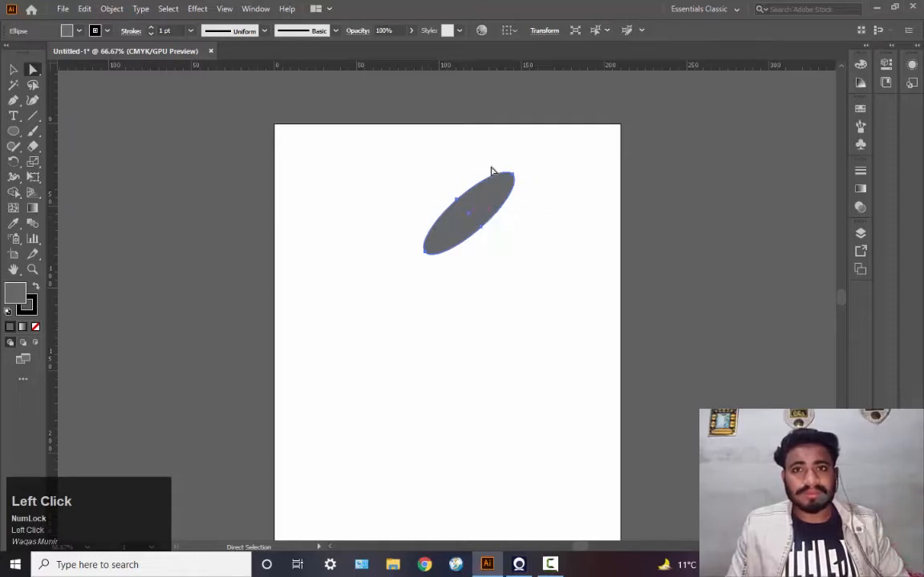
left_click(14, 70)
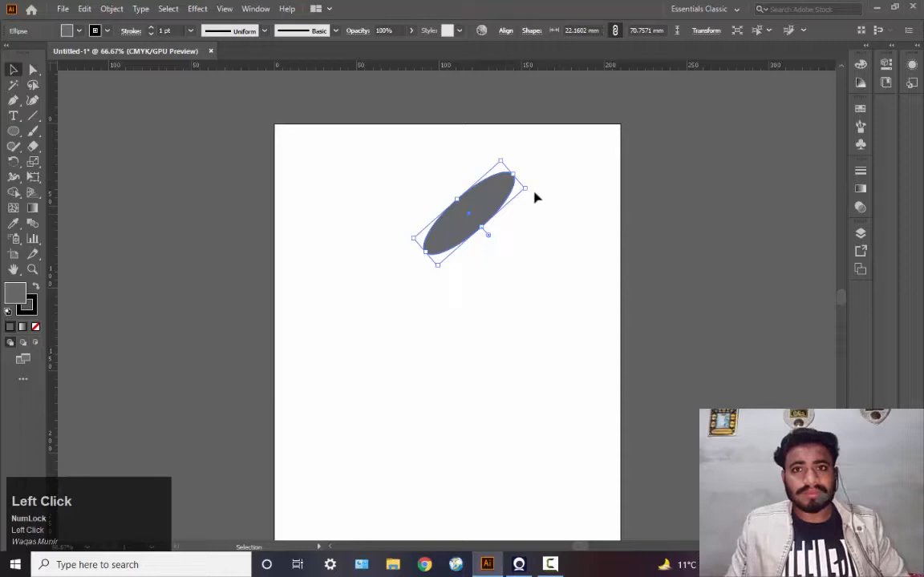
left_click_drag(528, 191, 481, 162)
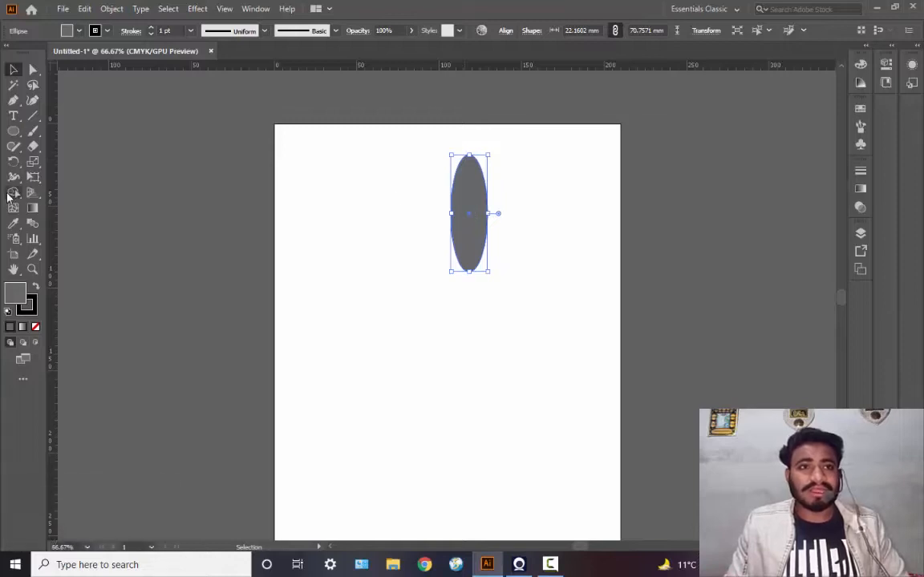
Make a copy of the ellipse rotated 10° about its own centre with the Rotate tool
left_click(12, 164)
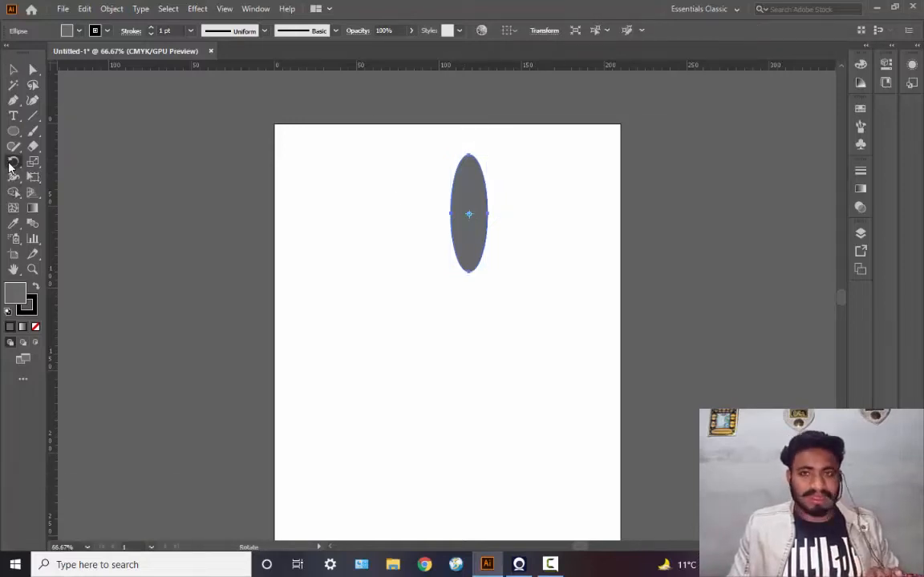
key("alt")
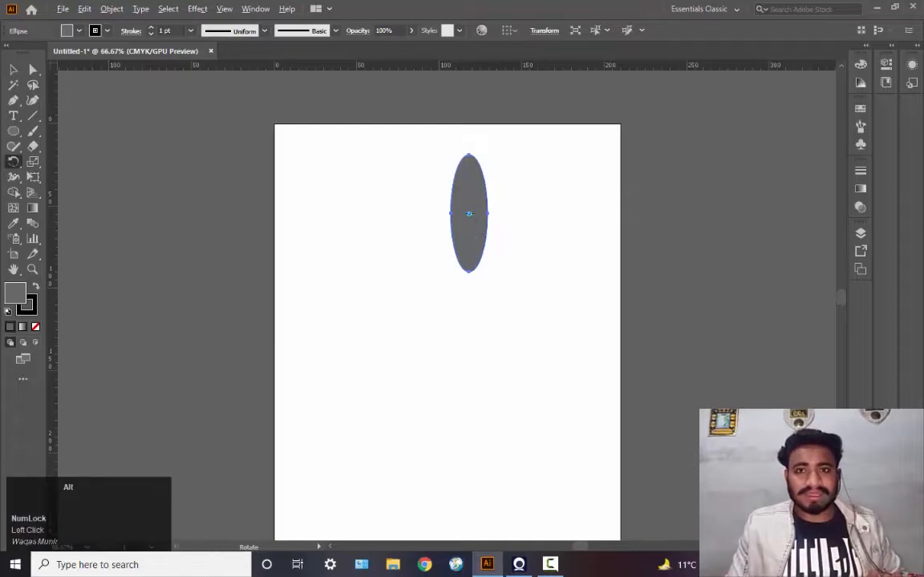
left_click(469, 213, "alt")
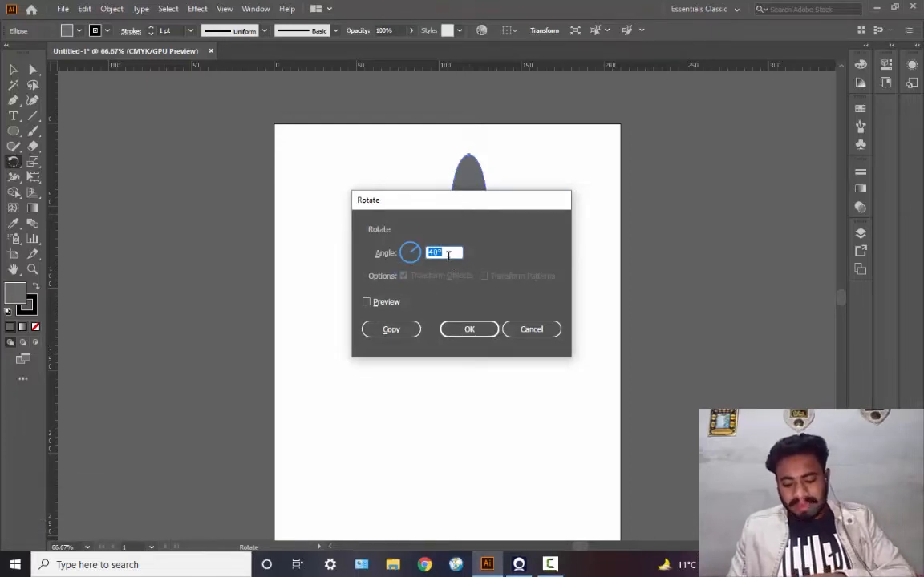
type("10")
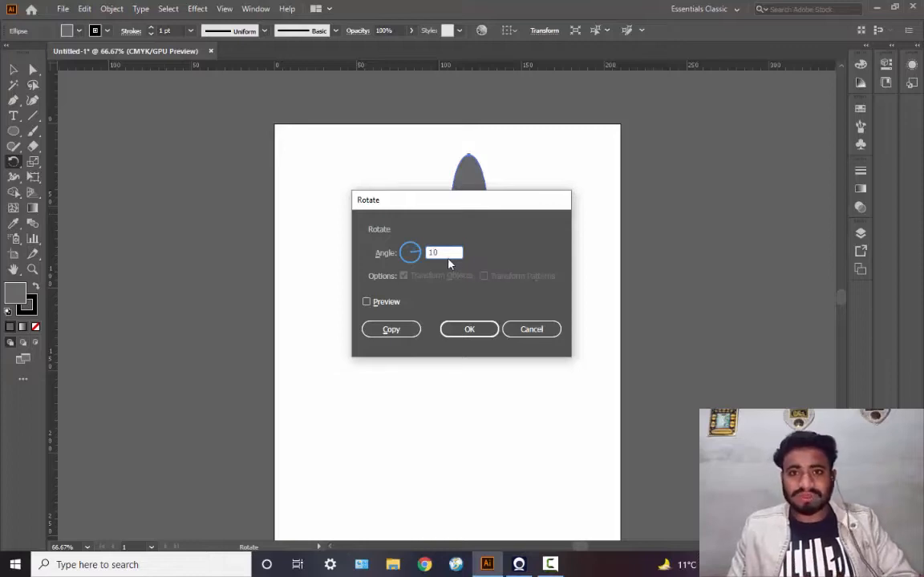
left_click(393, 331)
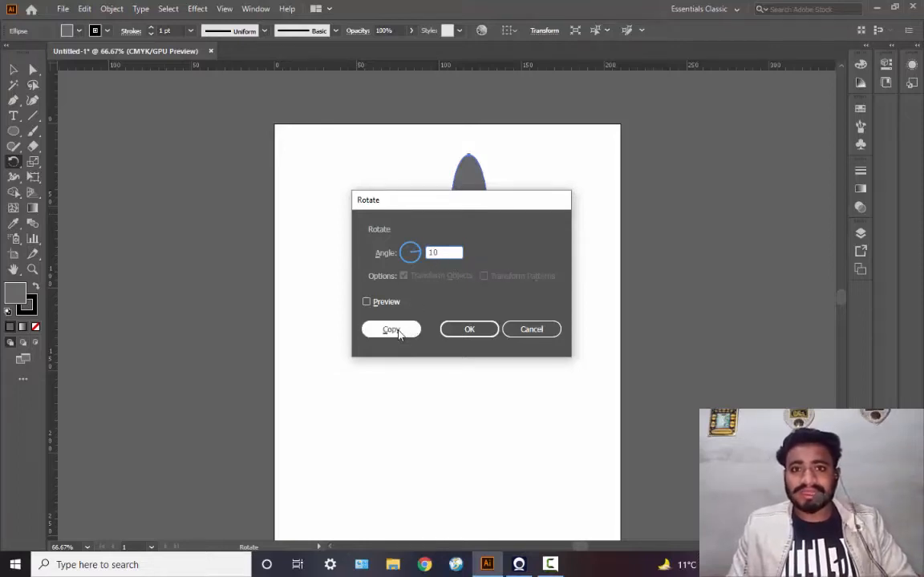
left_click(392, 330)
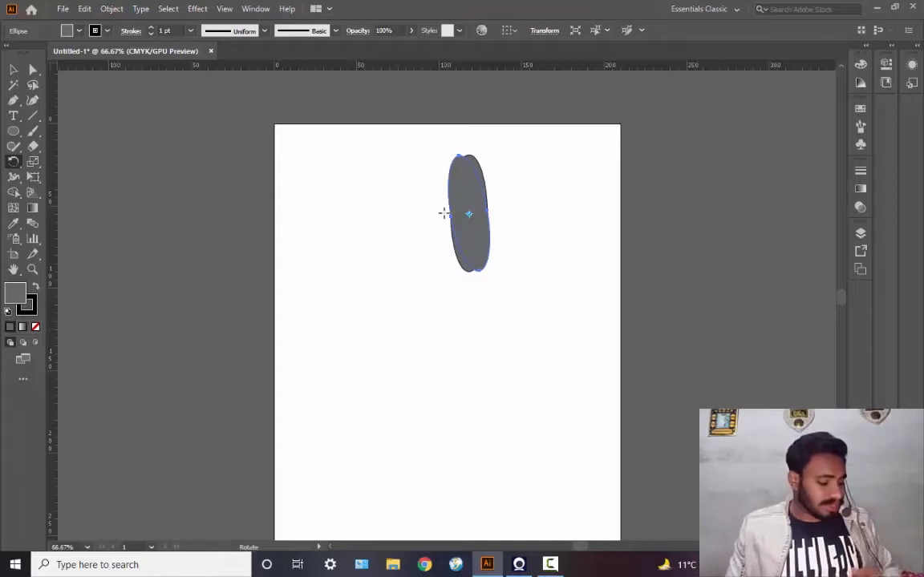
Repeat the 10° rotated copy until the overlapping ellipses form a complete round rosette
key("ctrl+d")
key("ctrl+d")
key("ctrl+d")
key("ctrl+d")
key("ctrl+d")
key("ctrl+d")
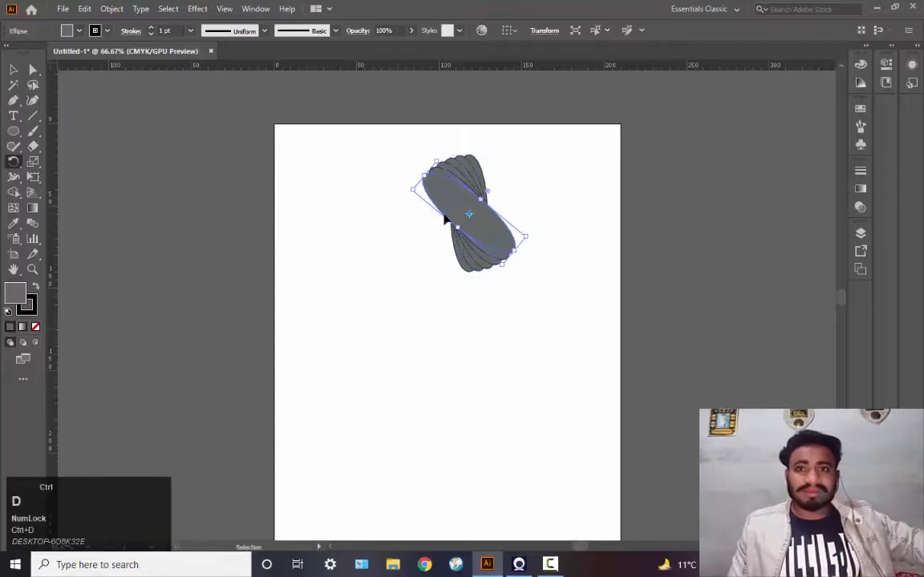
key("ctrl+d")
key("ctrl+d")
key("ctrl+d")
key("ctrl+d")
key("ctrl+d")
key("ctrl+d")
key("ctrl+d")
key("ctrl+d")
key("ctrl+d")
key("ctrl+d")
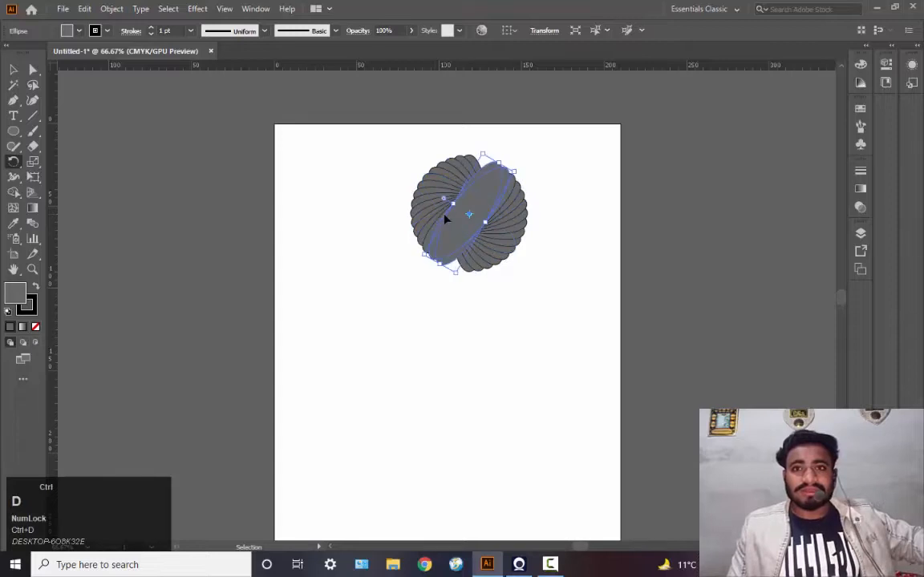
key("ctrl+d")
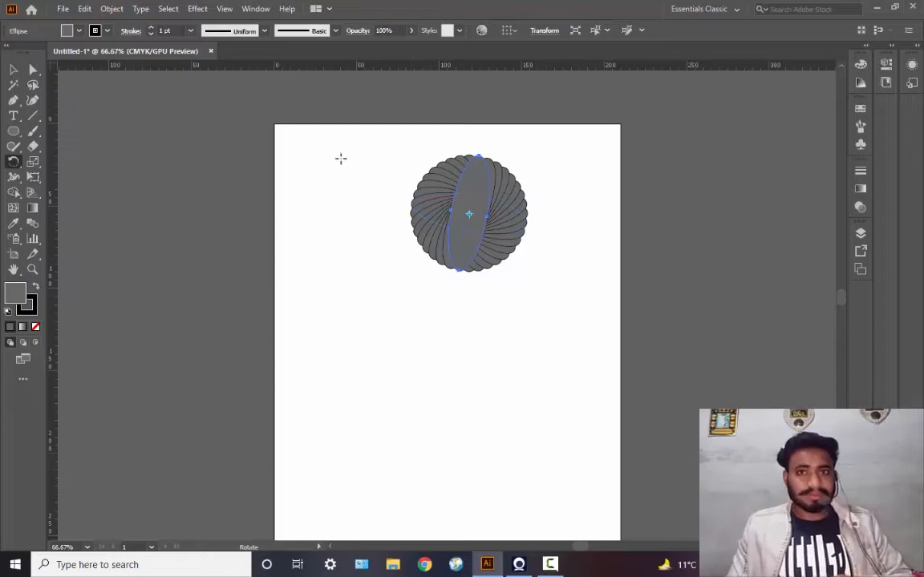
Select all ellipses of the rosette and delete them from the artboard
left_click(14, 69)
left_click_drag(371, 145, 593, 295)
key("Delete")
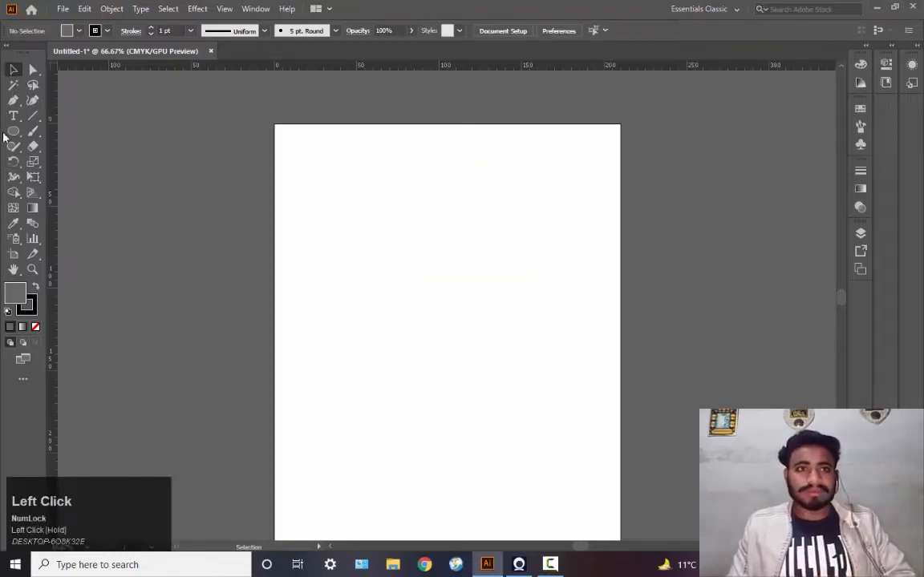
Draw a narrow ellipse about 16 by 67 mm in the artboard's upper middle and rotate it to lie horizontally
left_click(13, 130)
left_click_drag(420, 185, 449, 297)
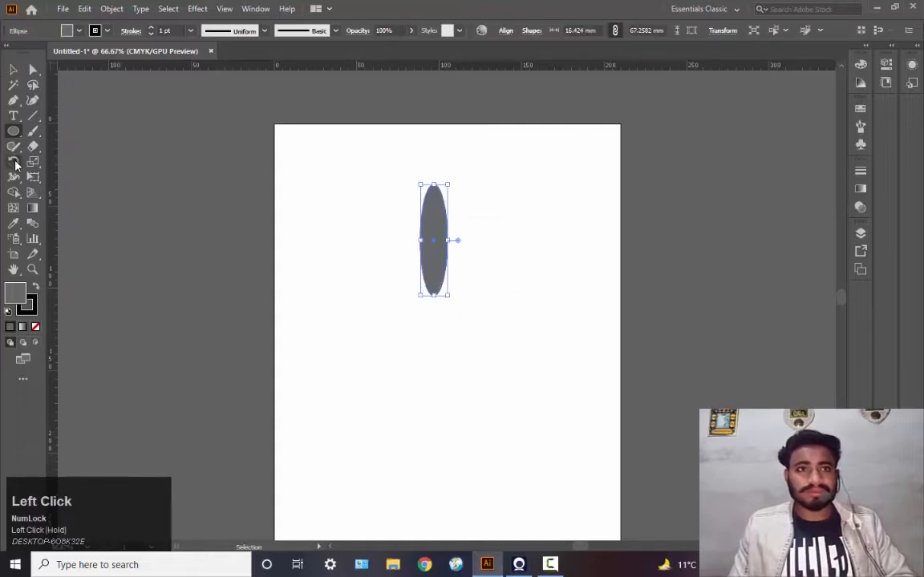
left_click(13, 161)
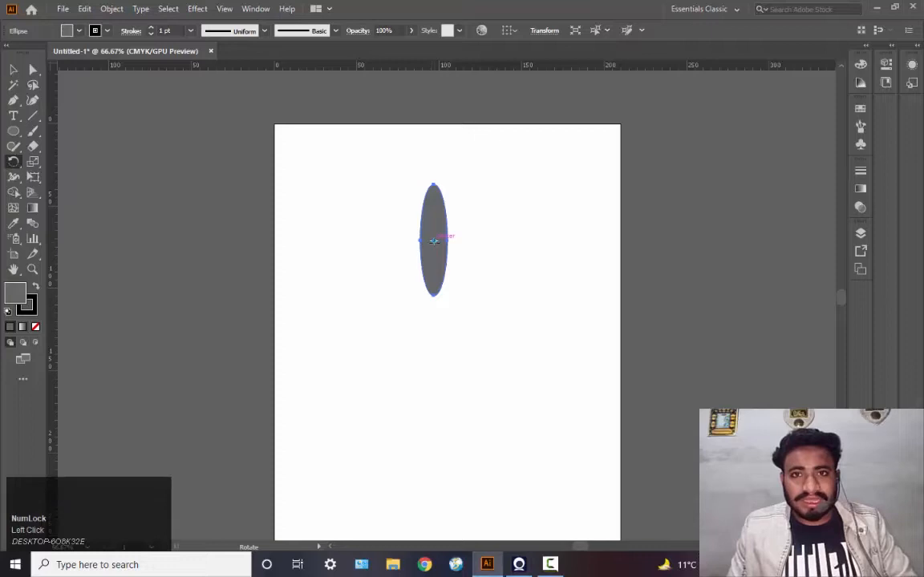
left_click_drag(434, 239, 433, 277)
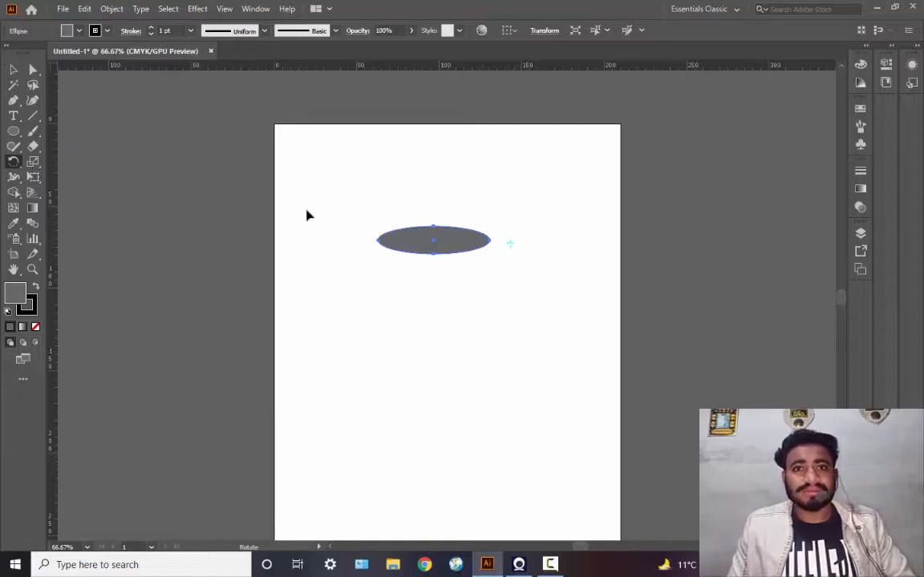
left_click(14, 70)
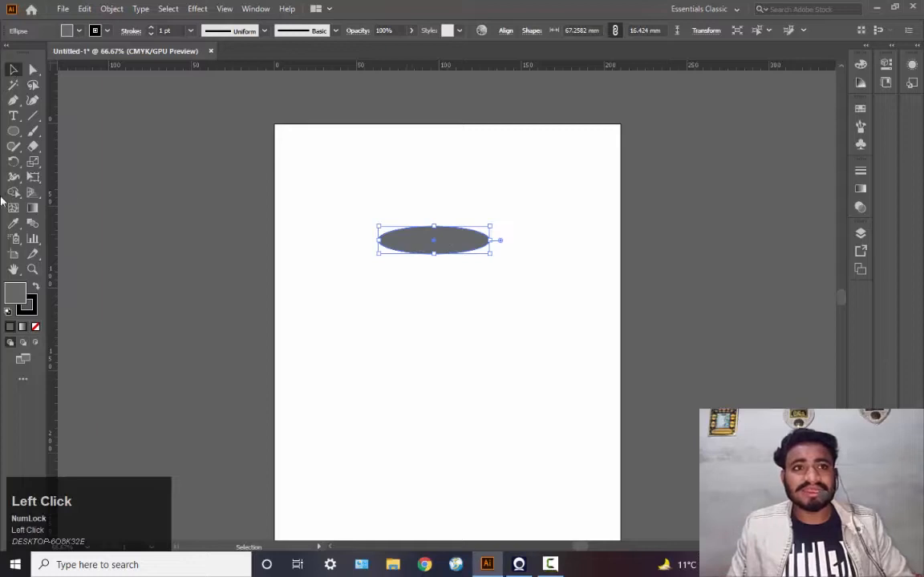
Make a copy of the horizontal ellipse rotated 25° about a point just beyond its right end
left_click(10, 162)
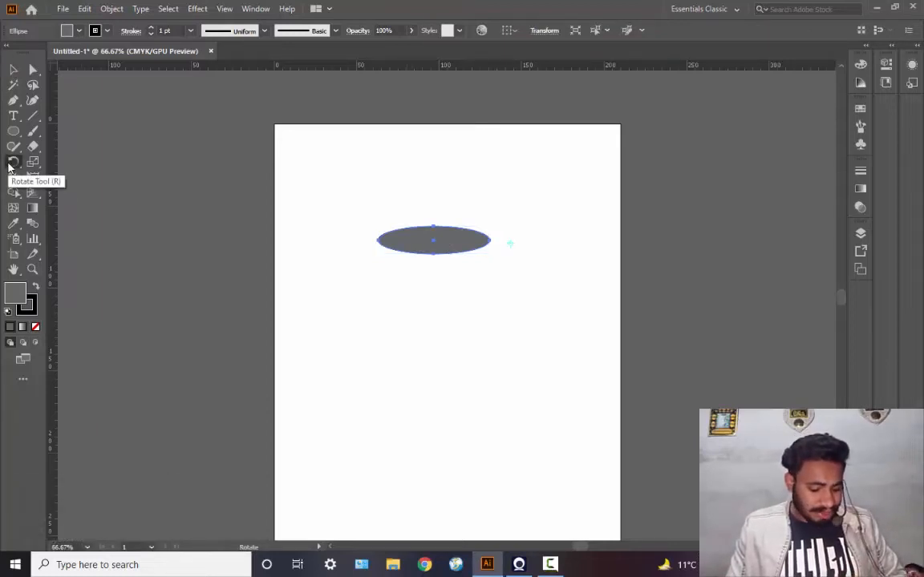
left_click(11, 162)
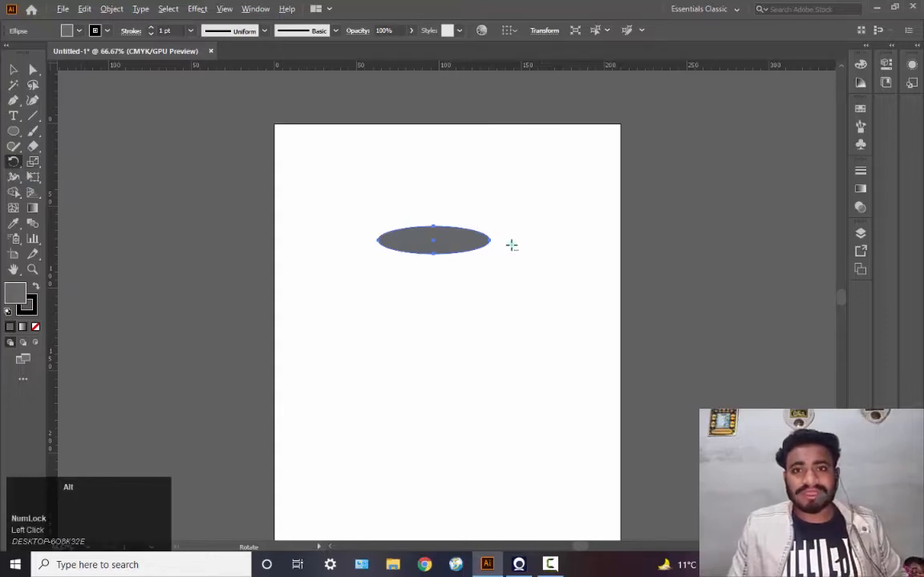
left_click(511, 245, "alt")
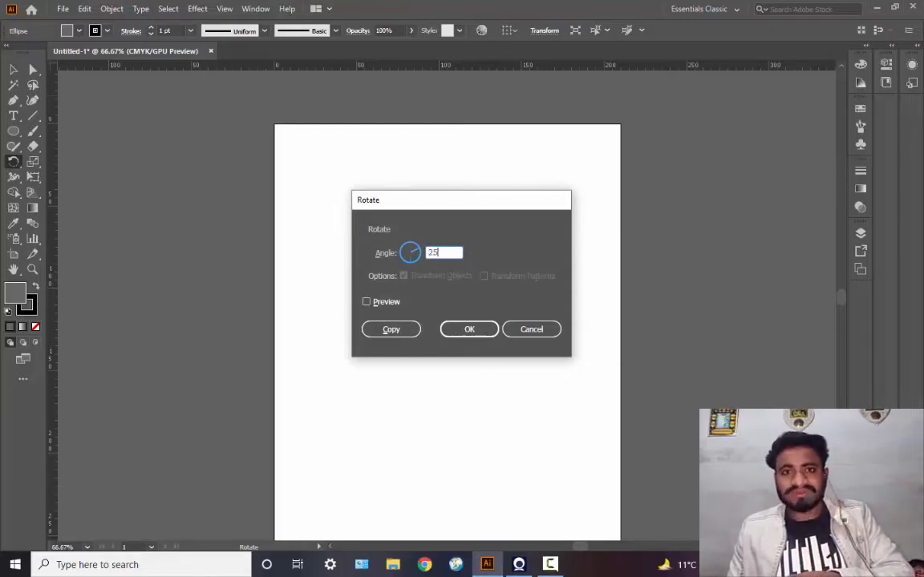
type("25")
left_click(390, 329)
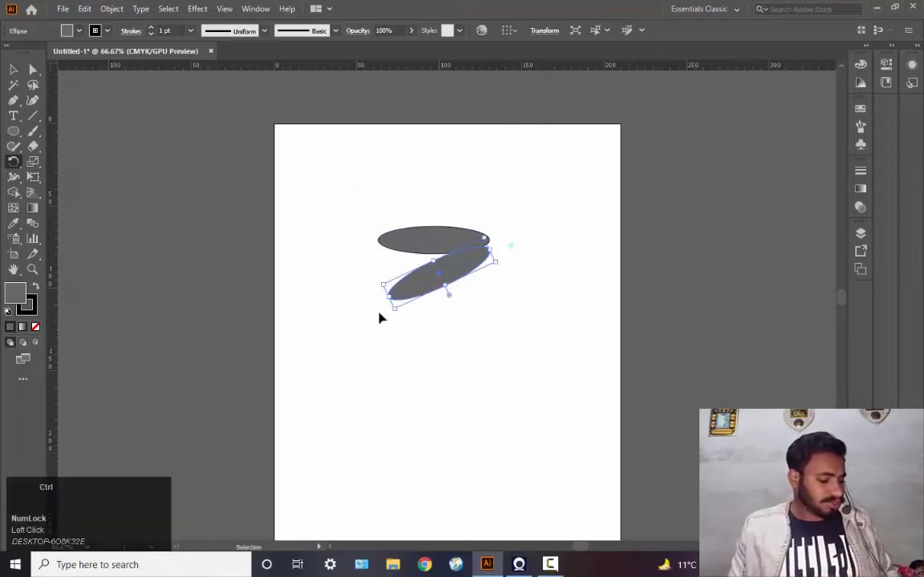
Repeat the 25° rotated copy around the pivot until the petals form a flower with an open centre
key("ctrl+d")
key("ctrl+d")
key("ctrl+d")
key("ctrl+d")
key("ctrl+d")
key("ctrl+d")
key("ctrl+d")
key("ctrl+d")
key("ctrl+d")
key("ctrl+d")
key("ctrl+d")
key("ctrl+d")
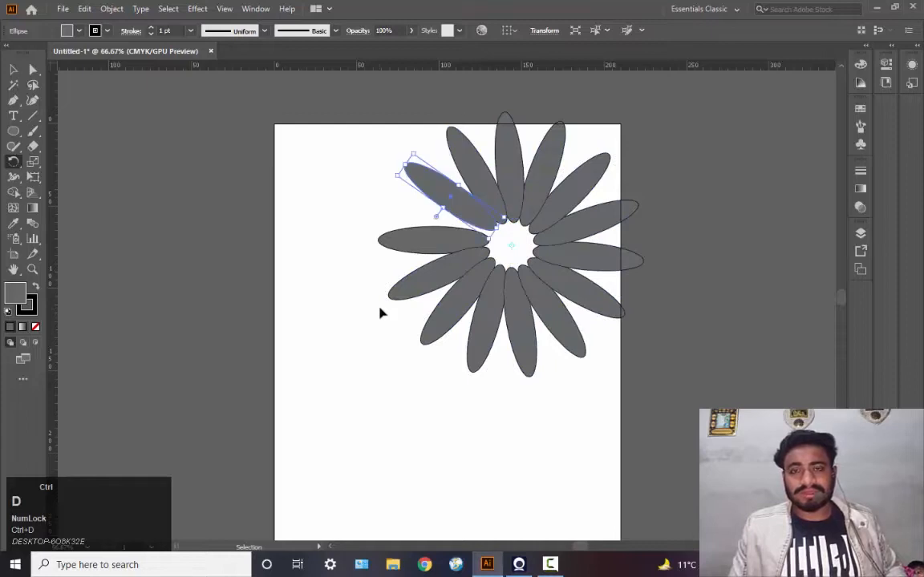
Add one more 25° rotated petal about the flower's centre, overlapping the original horizontal petal
key("r")
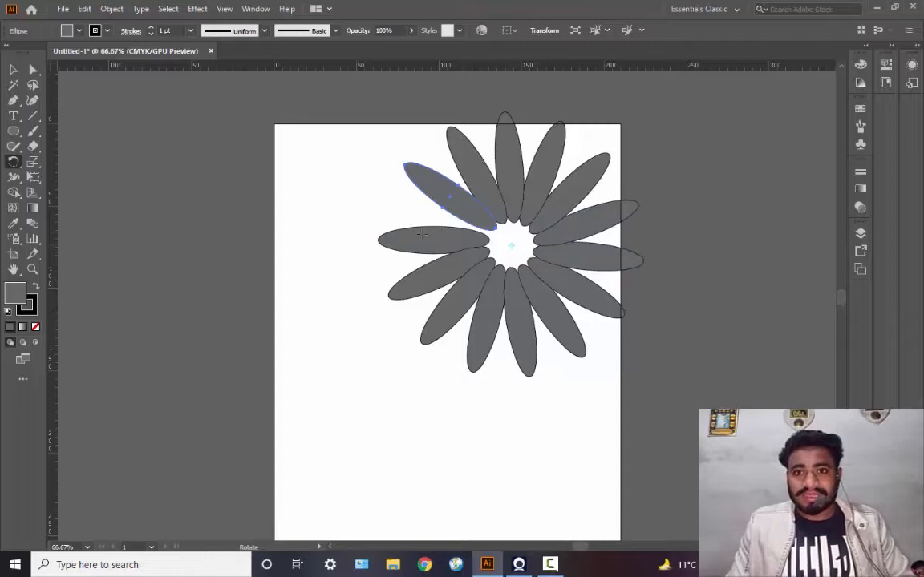
left_click(511, 247)
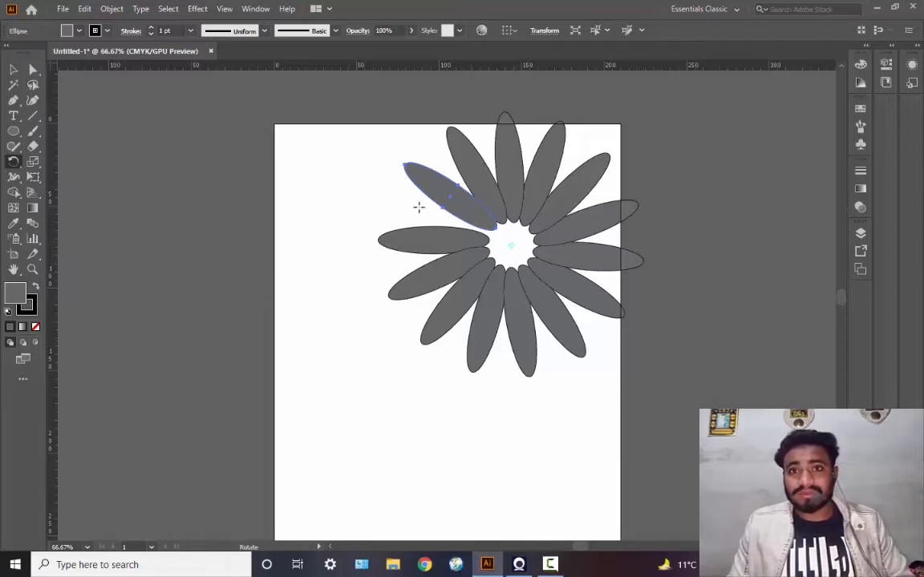
mouse_move(490, 226)
left_mouse_down()
mouse_move(481, 161)
mouse_move(485, 226)
left_mouse_up()
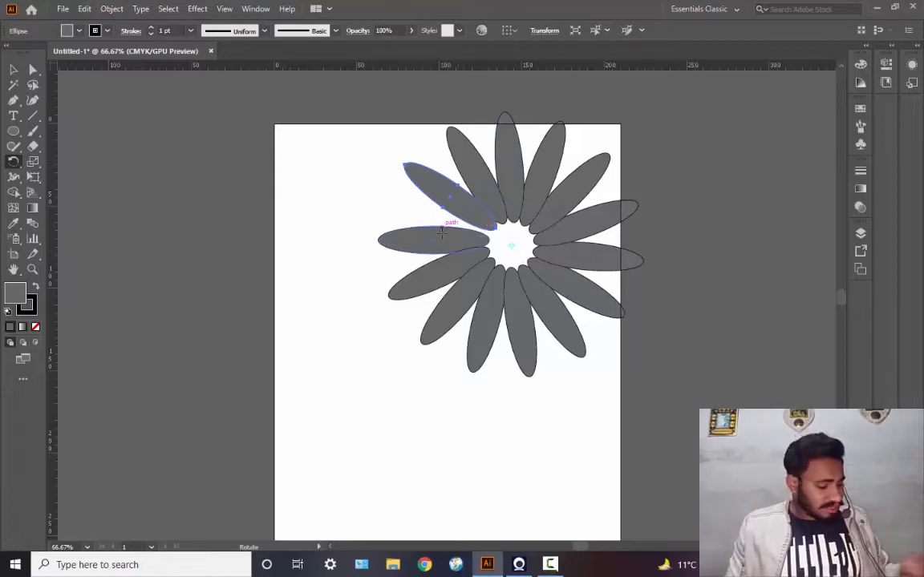
key("ctrl+d")
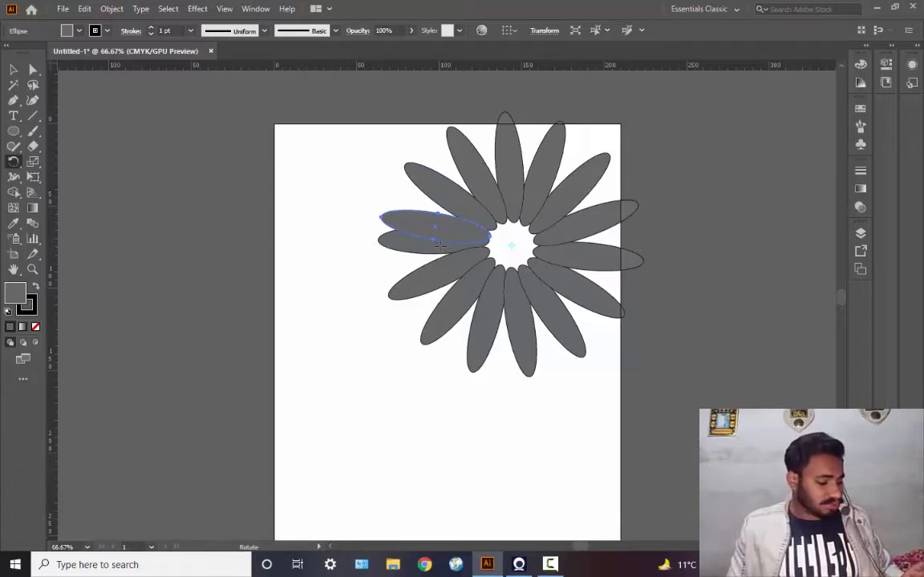
left_click(9, 72)
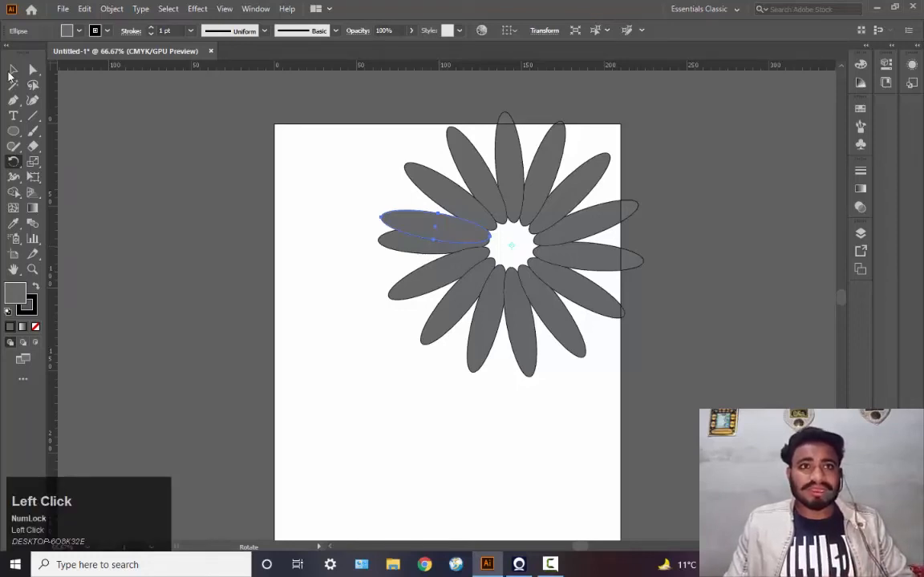
Select all the petals of the ellipse flower and delete them from the artboard
left_click(11, 72)
left_click_drag(675, 386, 435, 256)
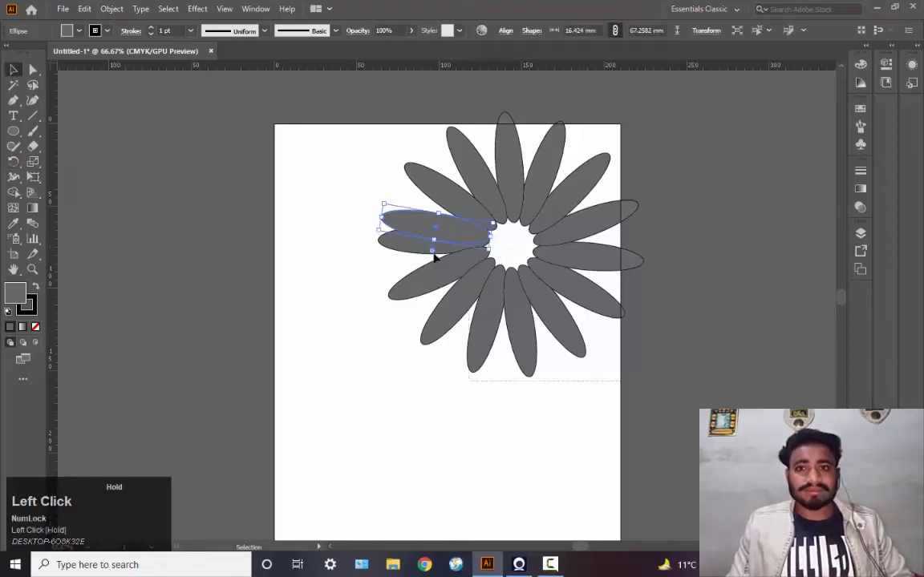
left_click_drag(399, 190, 353, 124)
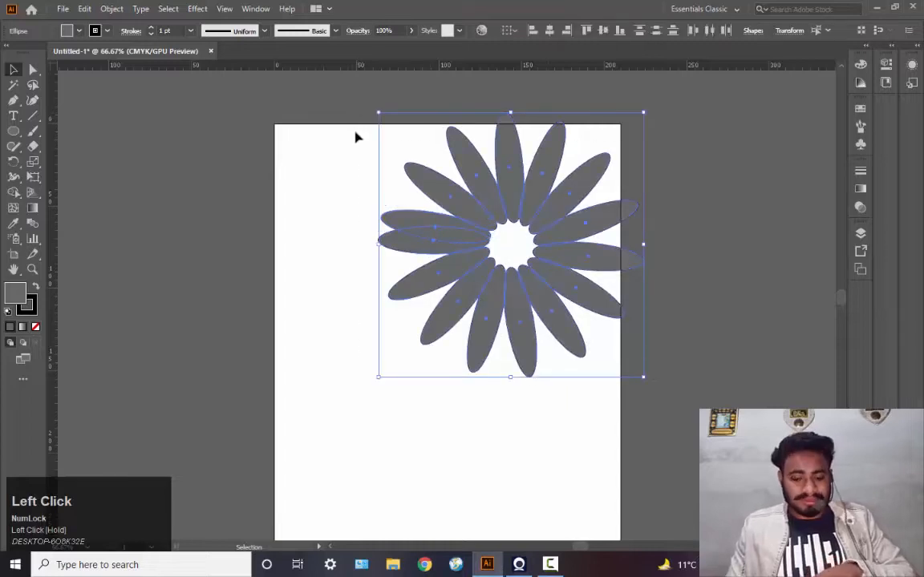
key("Delete")
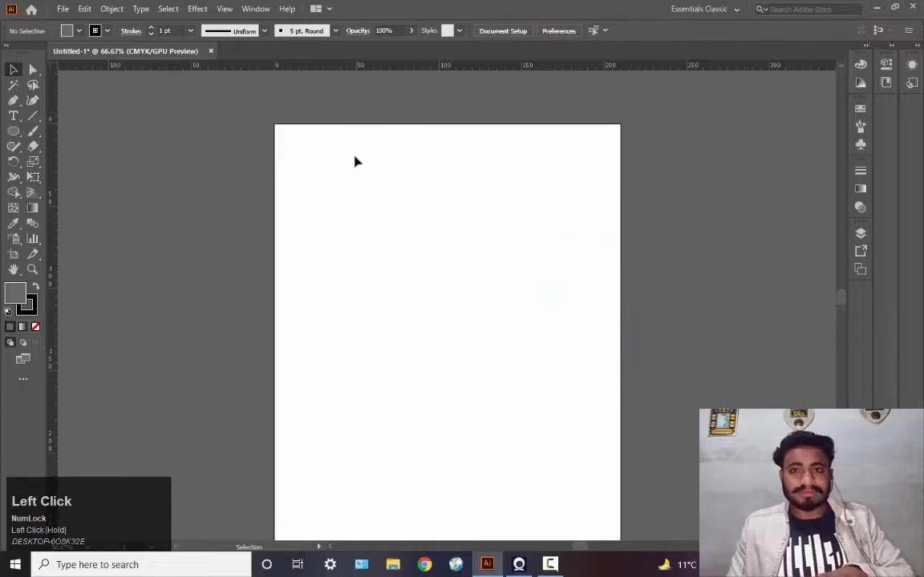
Draw a circle about 72 mm across in the artboard's upper middle and remove its fill, keeping the black stroke
left_click(14, 132)
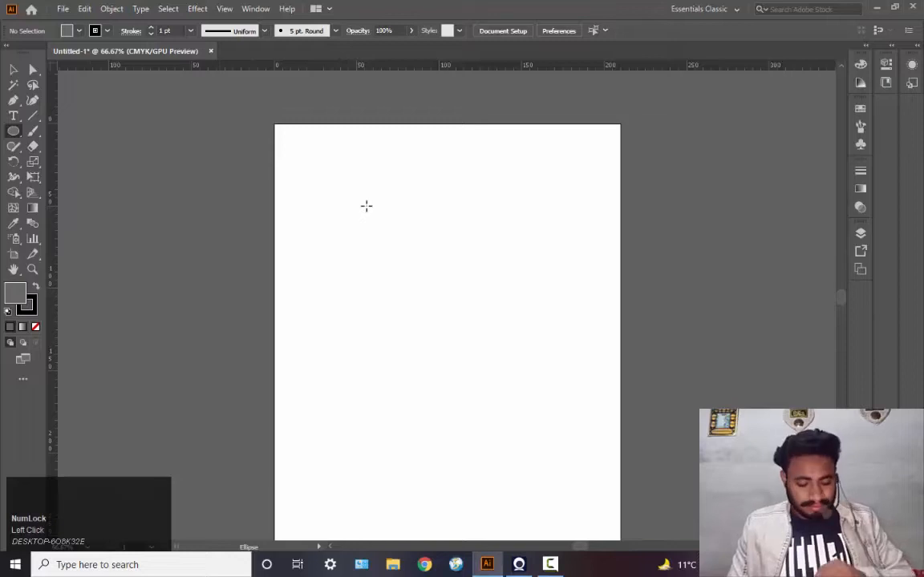
left_click_drag(372, 210, 489, 308)
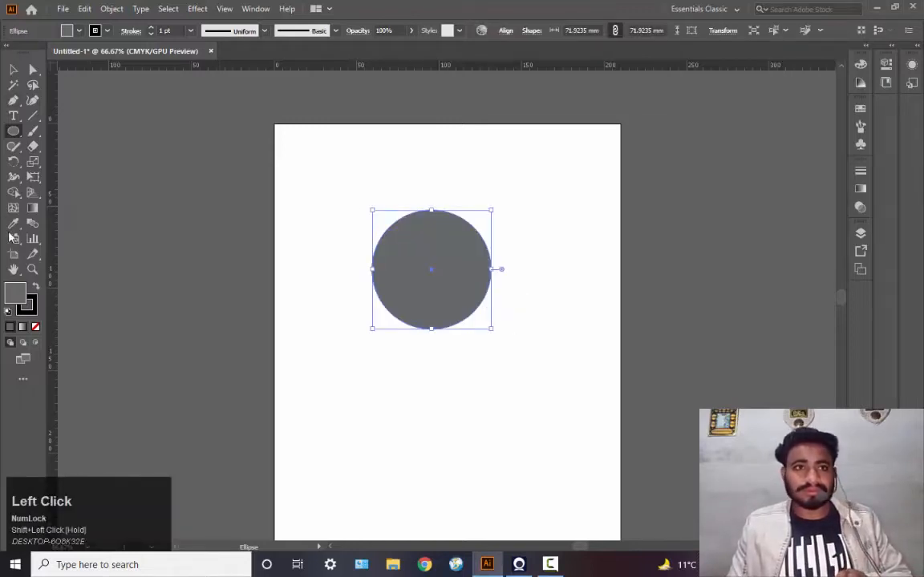
left_click(19, 298)
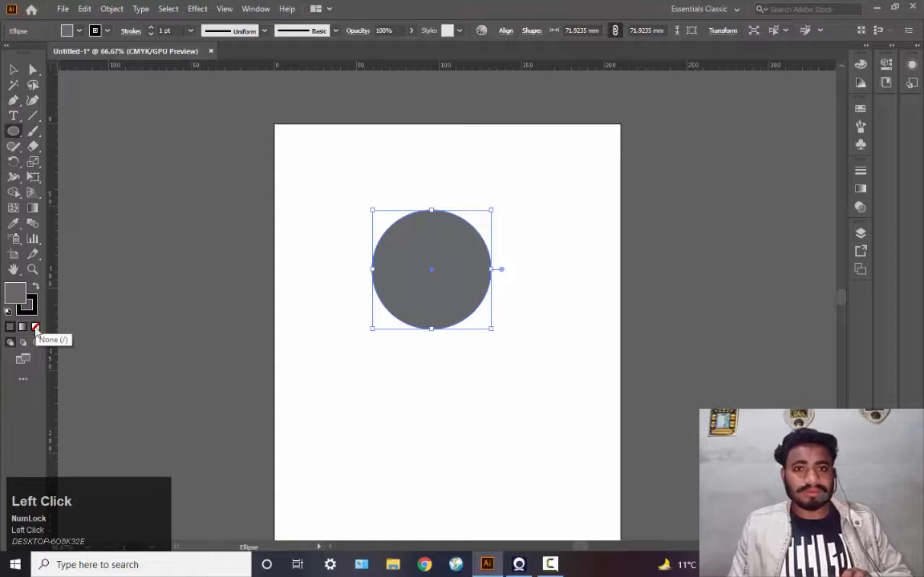
left_click(36, 327)
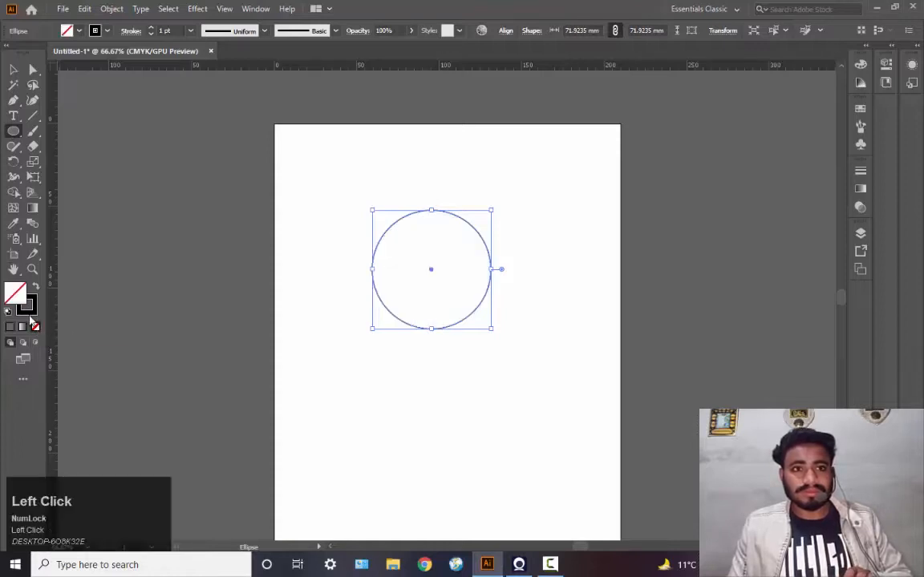
left_click(13, 71)
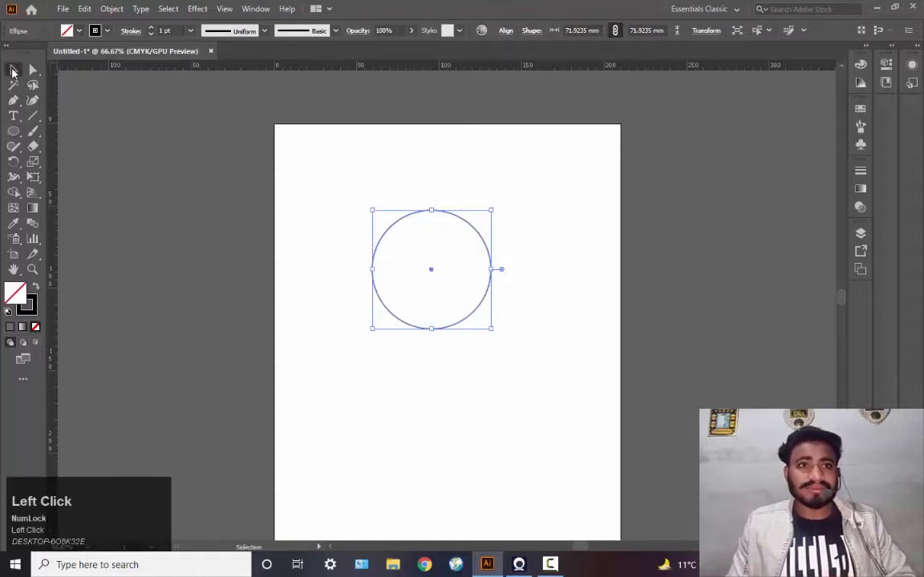
left_click(425, 264)
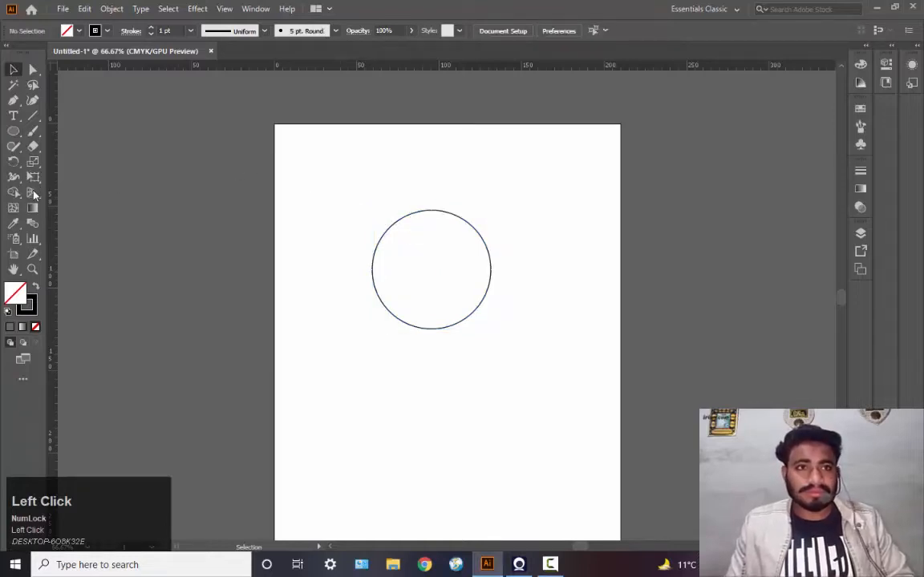
Draw a small five-pointed star and place it just above the circle, centred horizontally on it
left_click(11, 132)
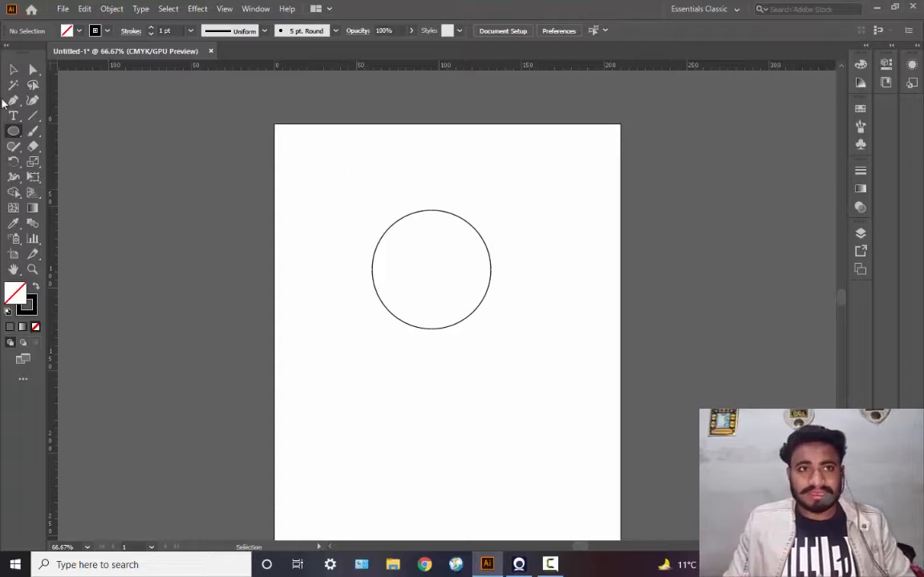
left_click_drag(13, 131, 66, 192)
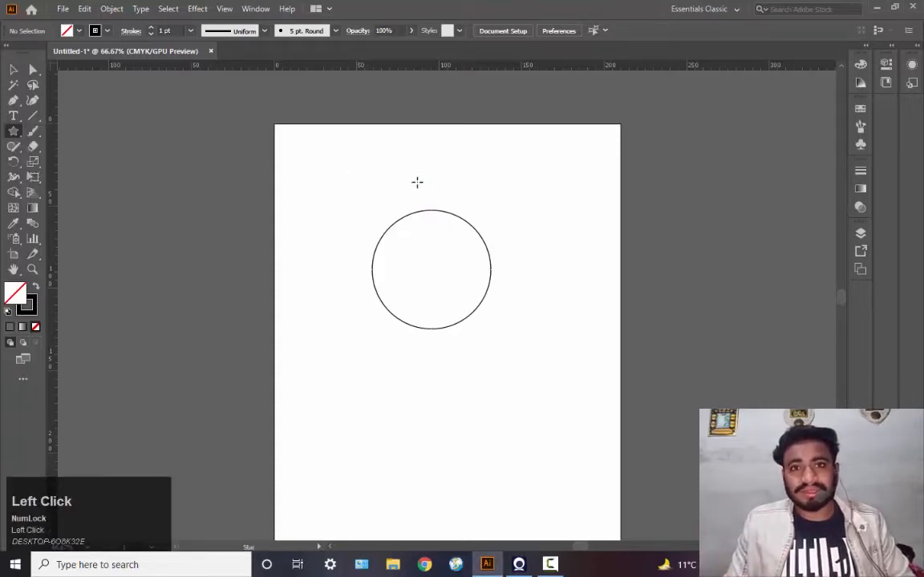
mouse_move(417, 182)
left_mouse_down()
mouse_move(431, 197)
mouse_move(420, 189)
left_mouse_up()
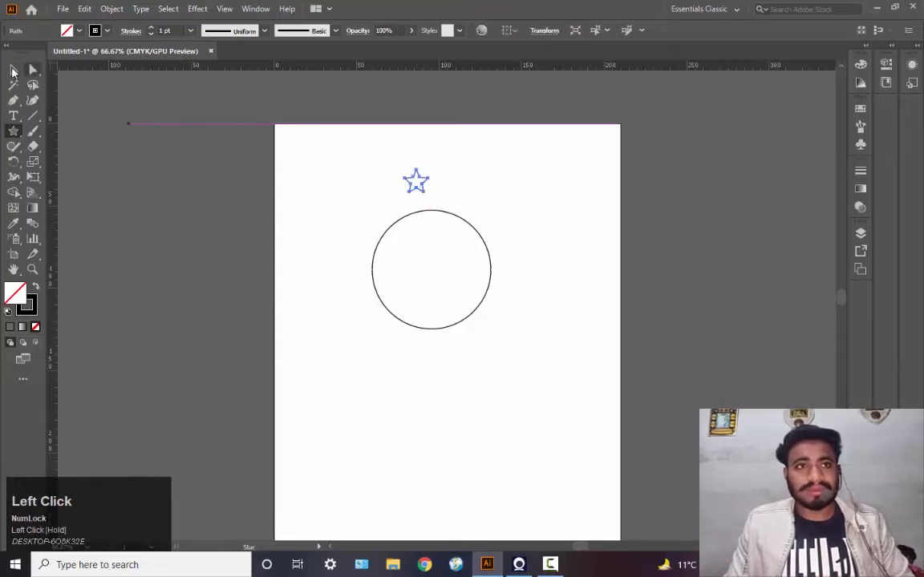
left_click(12, 71)
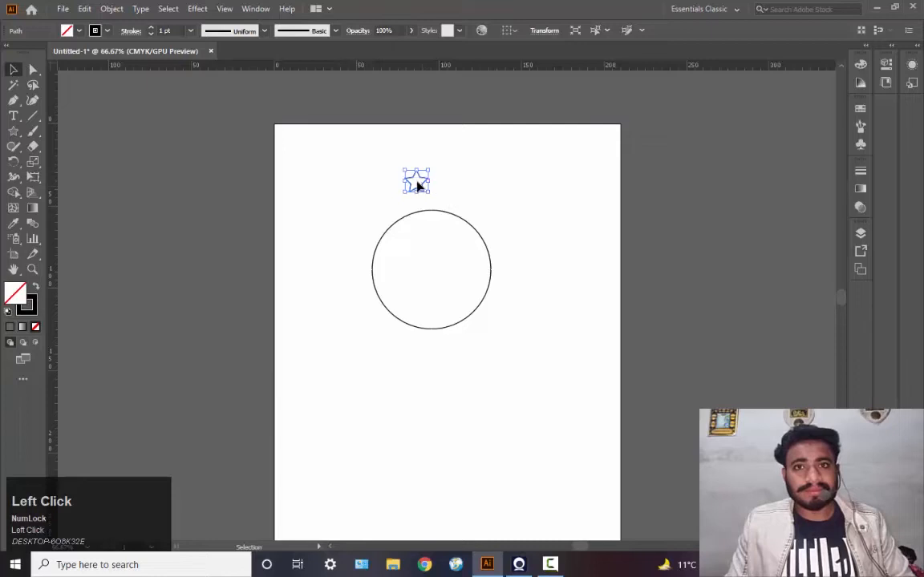
left_click_drag(417, 185, 423, 190)
left_click(418, 185)
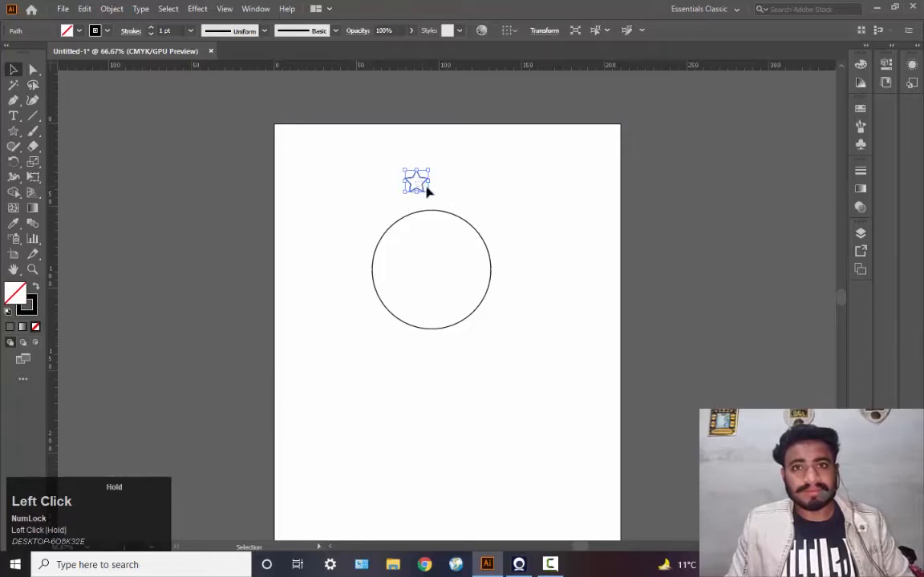
left_click(441, 165)
left_click_drag(420, 185, 438, 195)
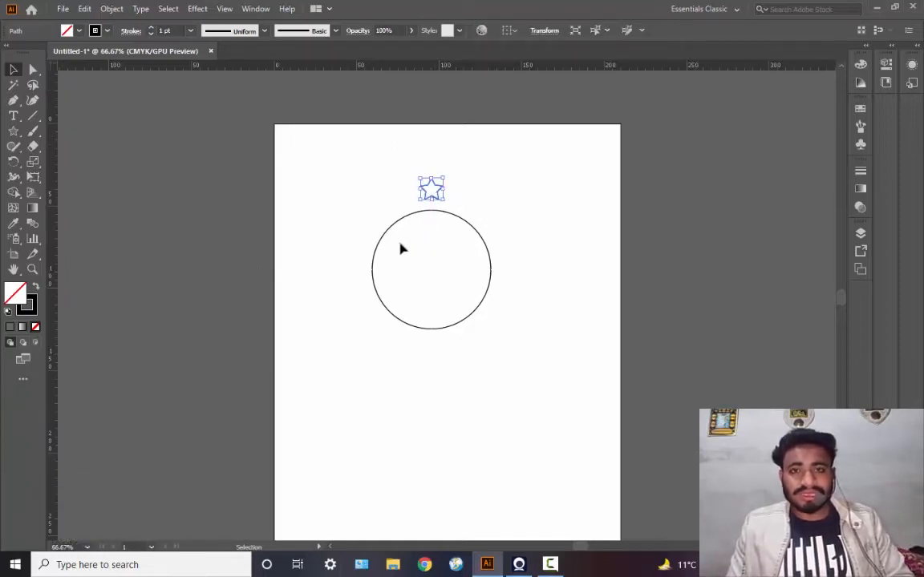
Search Windows for Calculator and open it
left_click(145, 566)
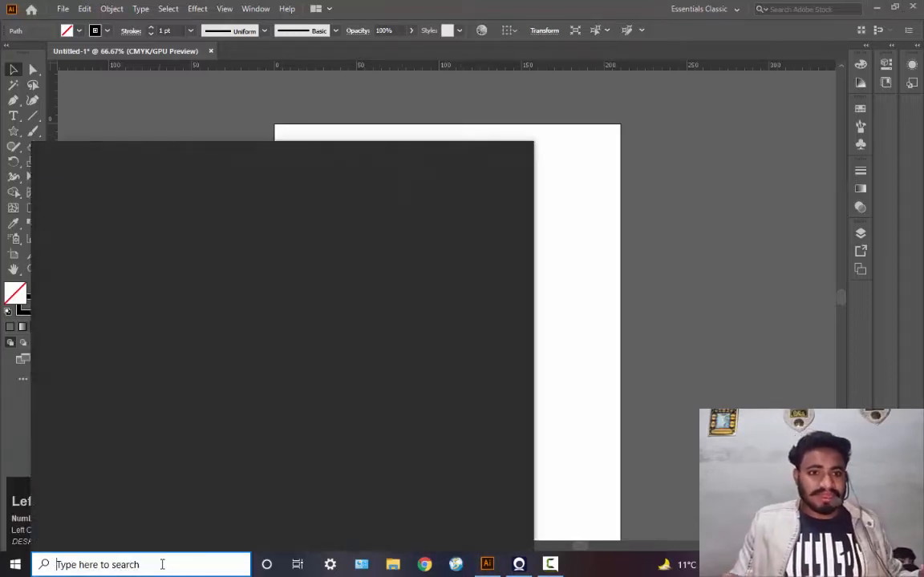
type("cal")
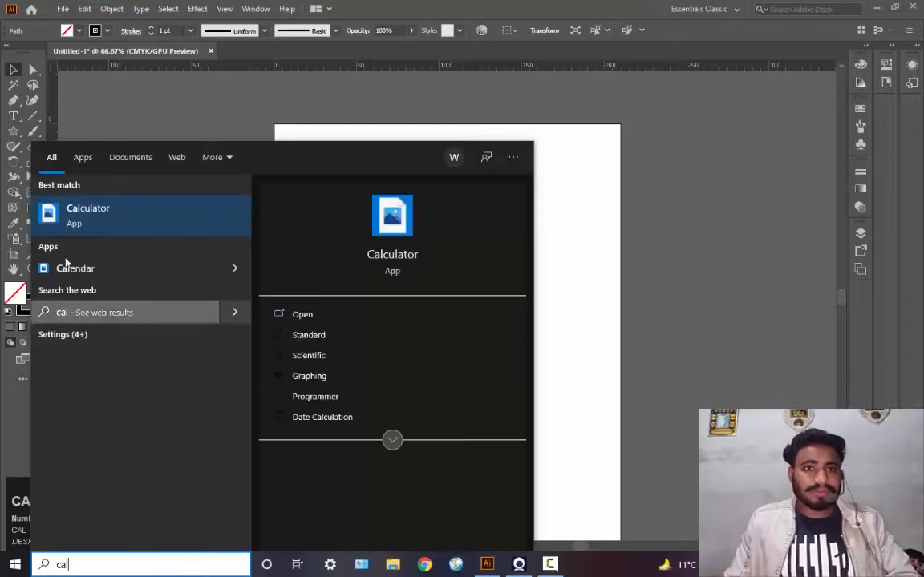
left_click(87, 218)
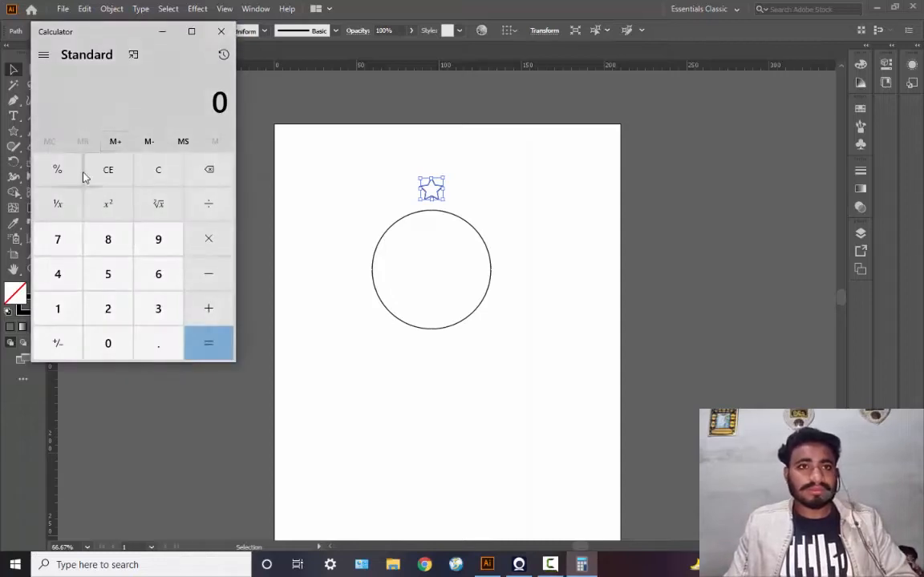
Calculate the rotation angle by dividing 360 by 30, and return to Illustrator
left_click(170, 177)
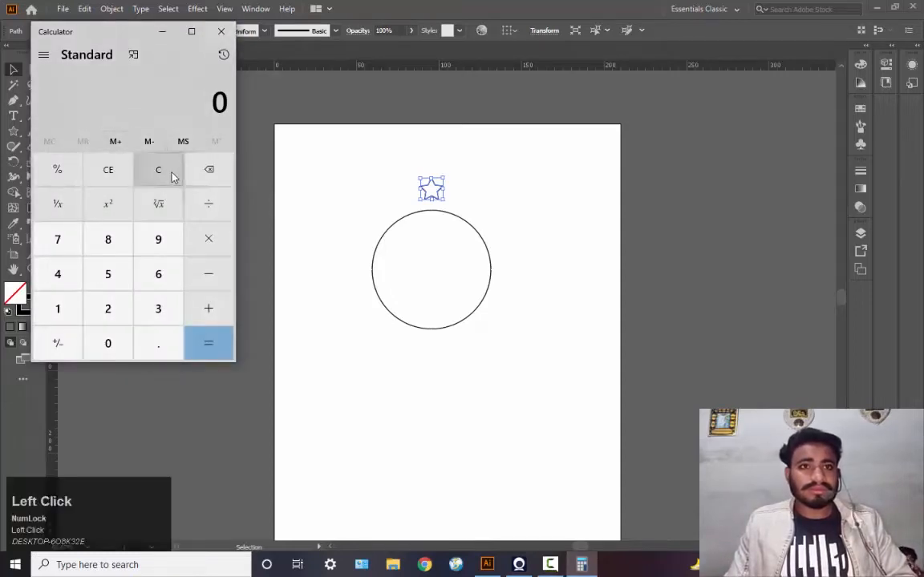
left_click(158, 309)
left_click(158, 273)
left_click(107, 343)
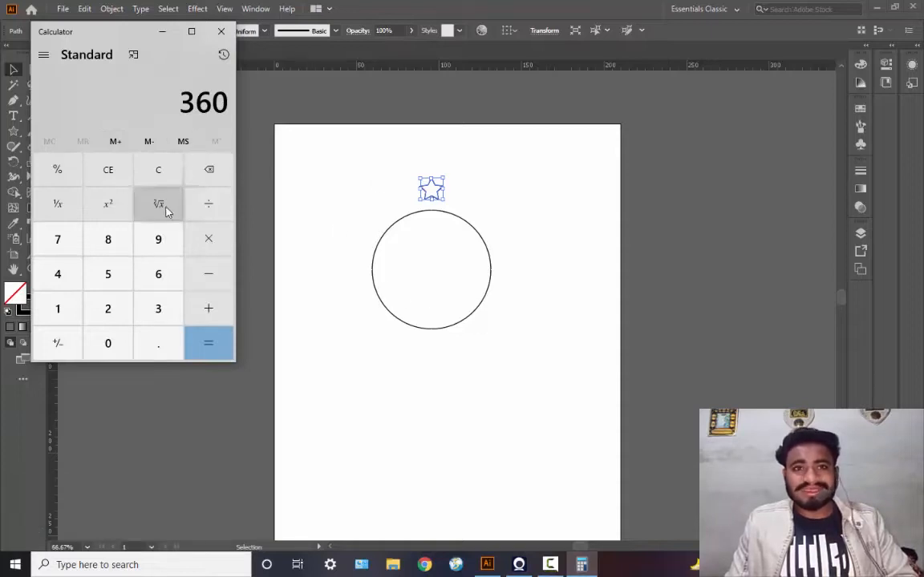
left_click(226, 211)
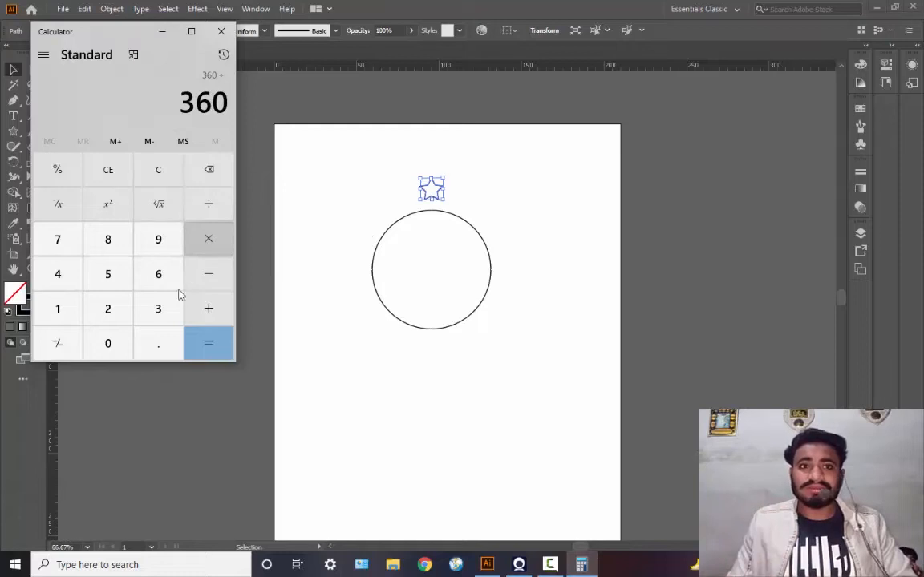
left_click(163, 311)
left_click(115, 344)
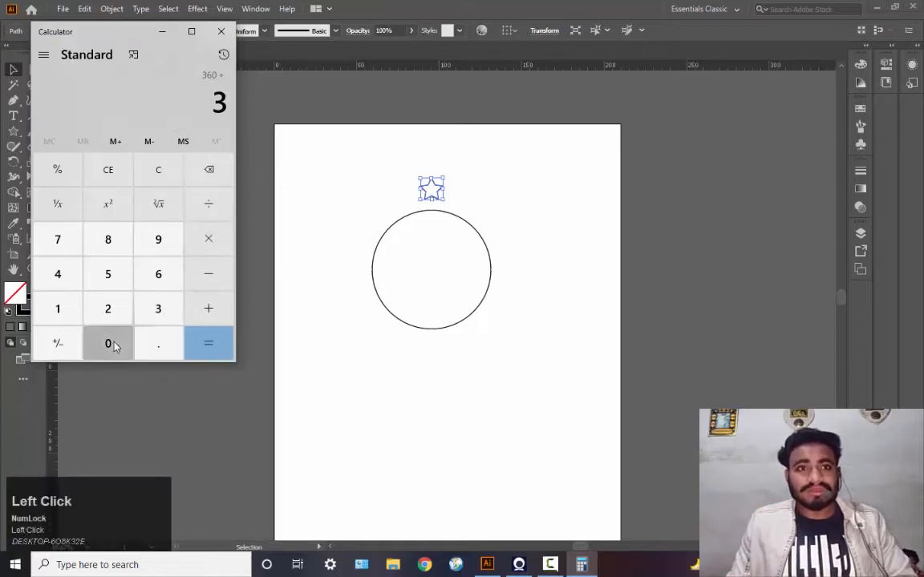
left_click(218, 350)
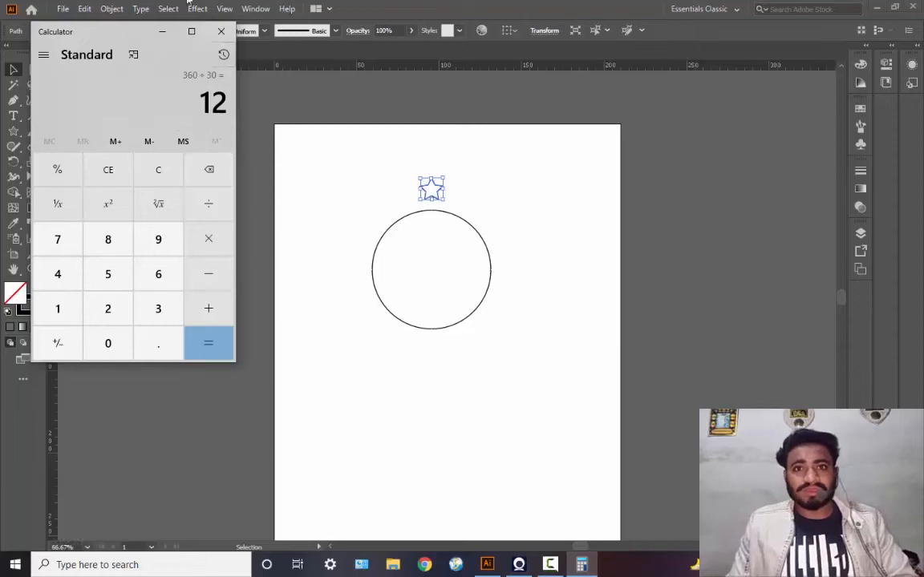
left_click(173, 38)
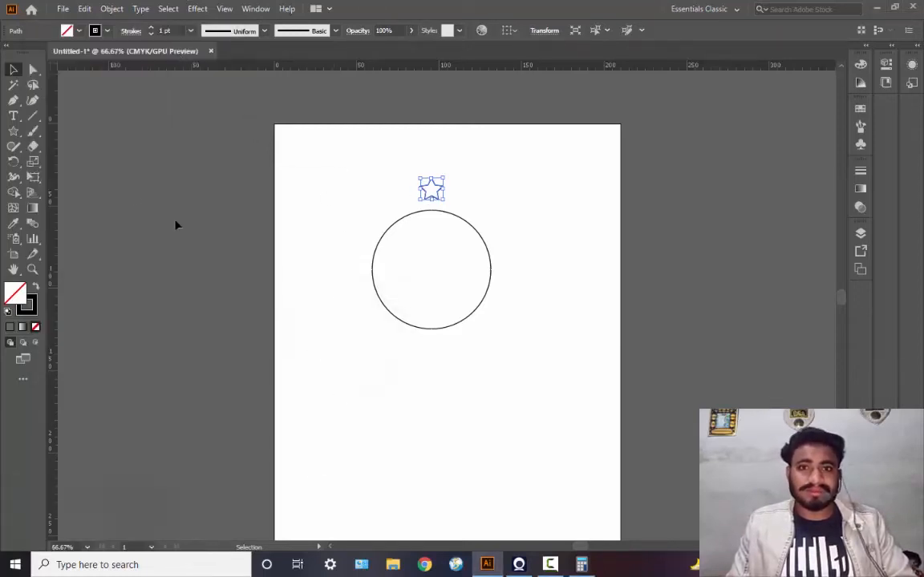
Make a copy of the star rotated 12° about the circle's centre
left_click(13, 165)
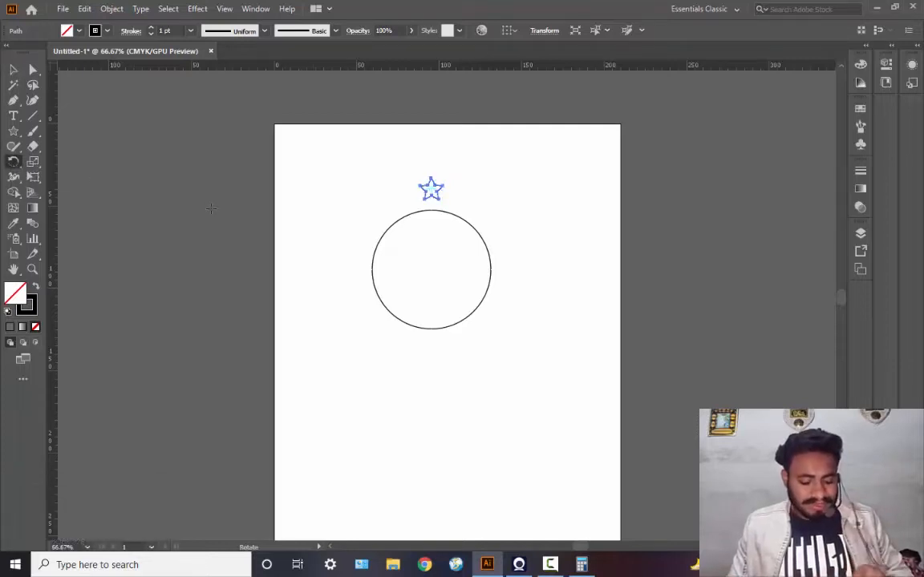
left_click(430, 268, "alt")
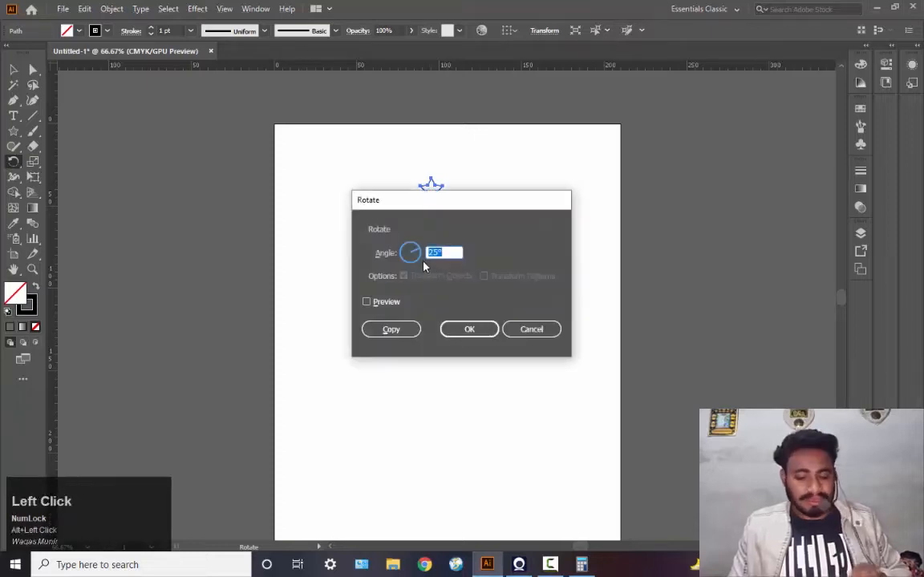
key("BackSpace")
type("12")
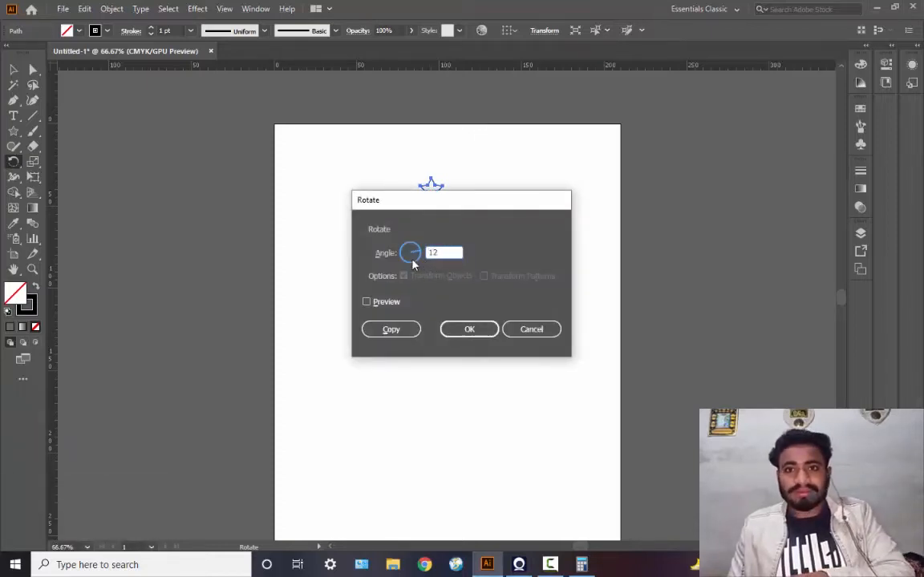
left_click(385, 330)
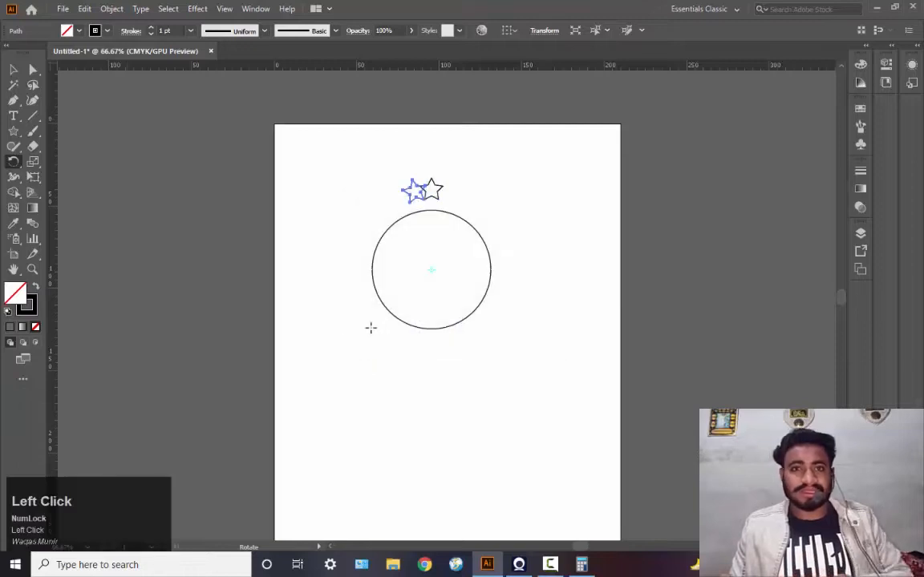
Repeat the 12° rotated star copy until the stars form a complete ring around the circle
key("ctrl+d")
key("ctrl+d")
key("ctrl+d")
key("ctrl+d")
key("ctrl+d")
key("ctrl+d")
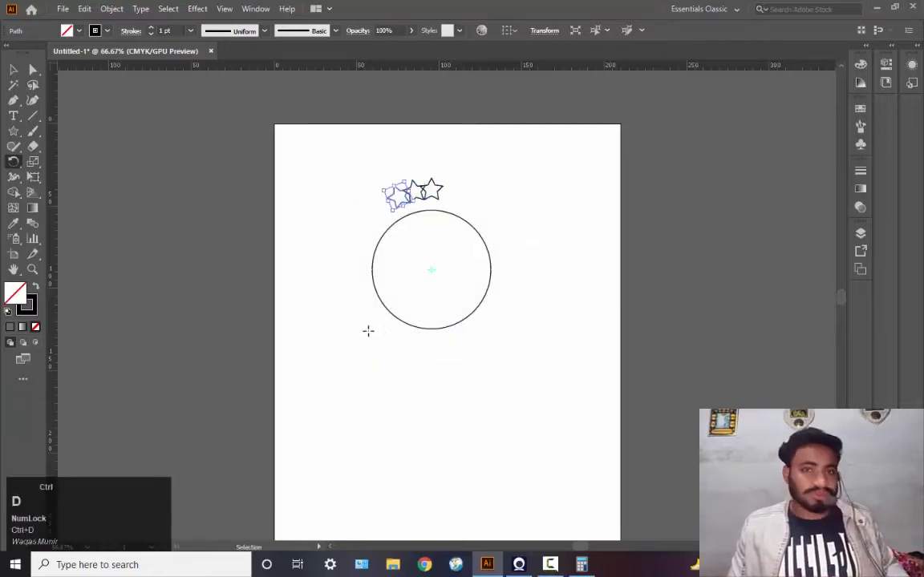
key("ctrl+d")
key("ctrl+d")
key("ctrl+d")
key("ctrl+d")
key("ctrl+d")
key("ctrl+d")
key("ctrl+d")
key("ctrl+d")
key("ctrl+d")
key("ctrl+d")
key("ctrl+d")
key("ctrl+d")
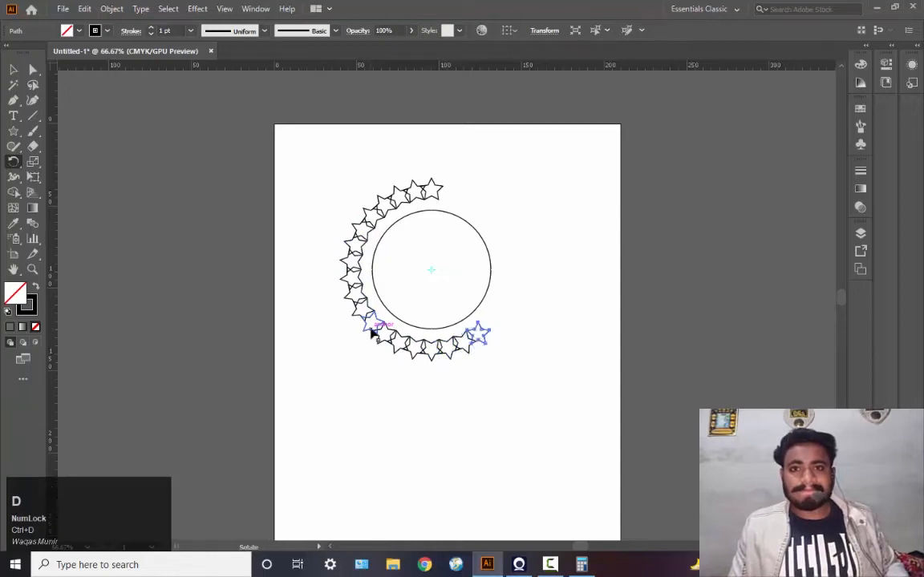
key("ctrl+d")
key("ctrl+d")
key("ctrl+d")
key("ctrl+d")
key("ctrl+d")
key("ctrl+d")
key("ctrl+d")
key("ctrl+d")
key("ctrl+d")
key("ctrl+d")
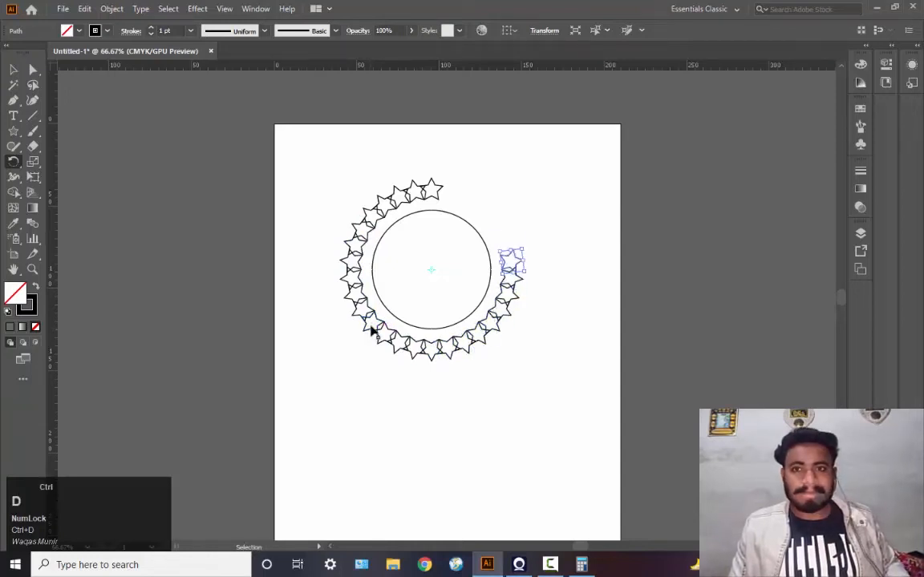
key("ctrl+d")
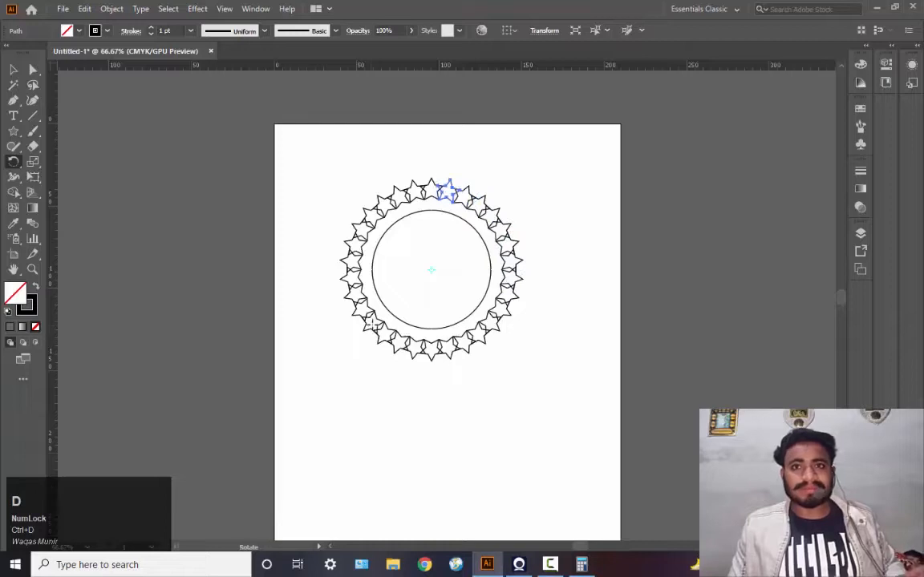
Fill a single star near the top of the ring with the white-to-black gradient and deselect it
left_click(14, 70)
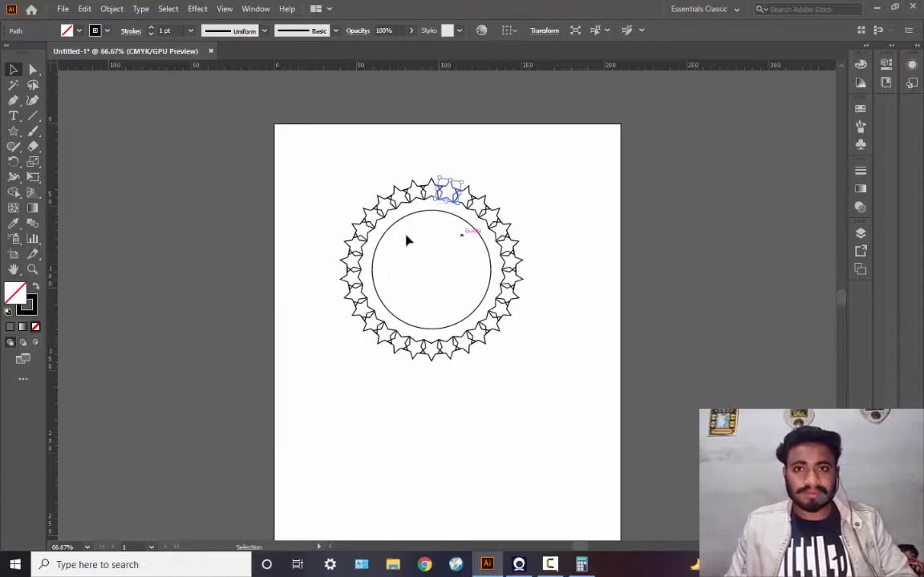
left_click(400, 203)
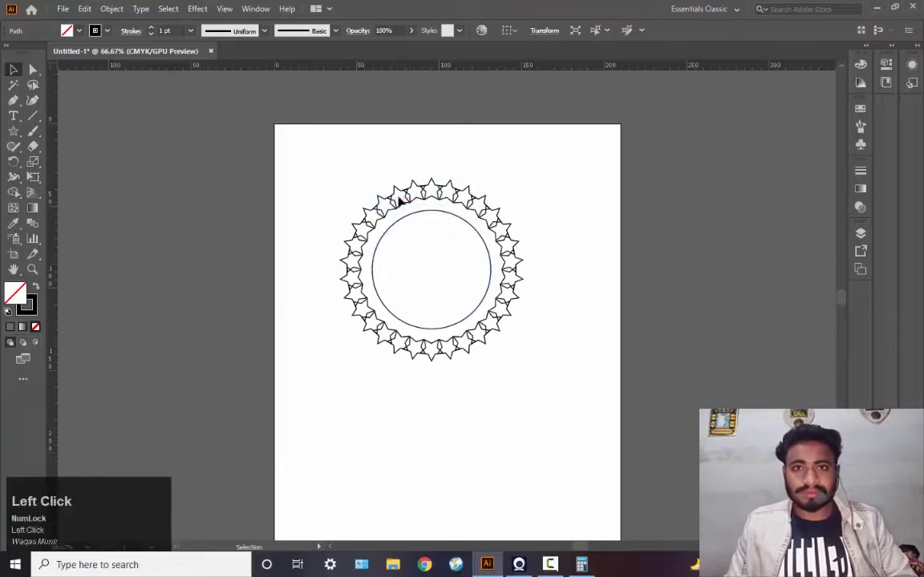
left_click(412, 197)
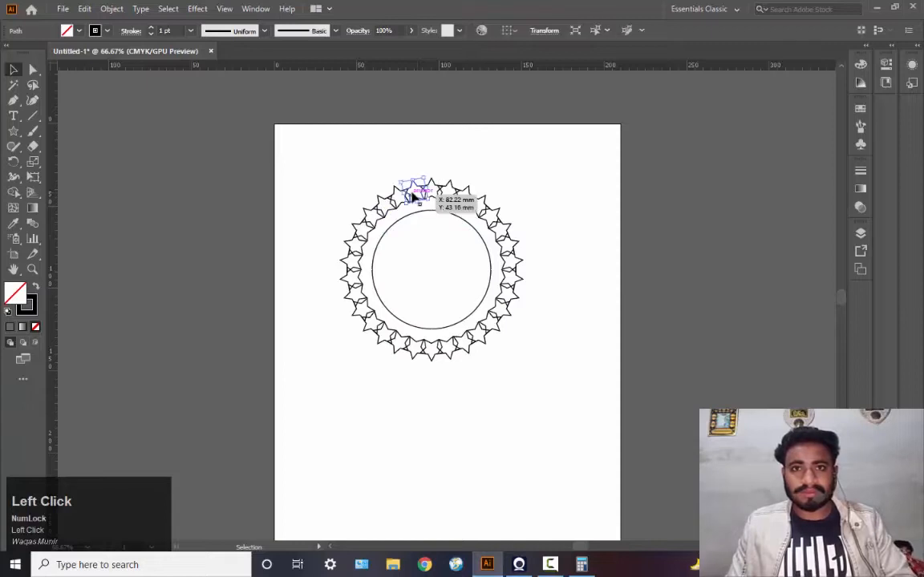
left_click(23, 327)
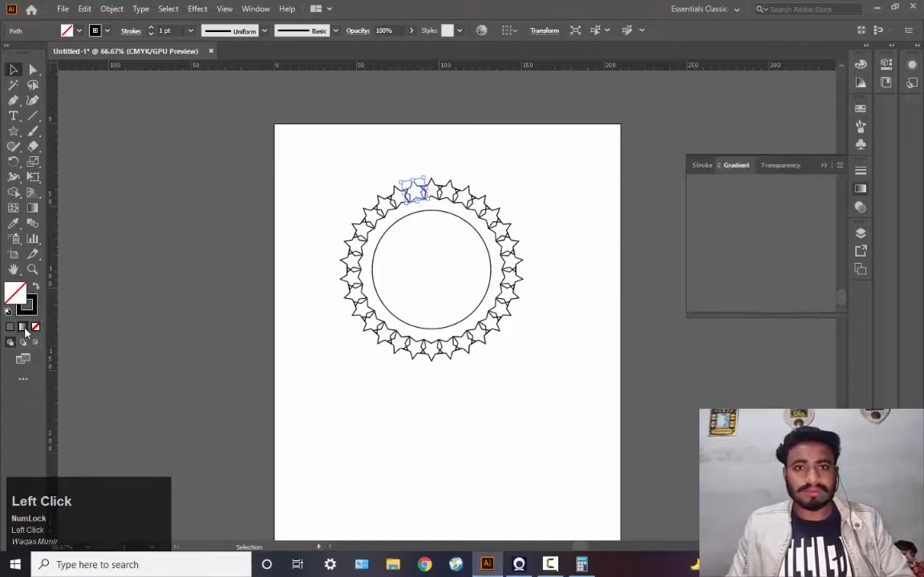
left_click(355, 185)
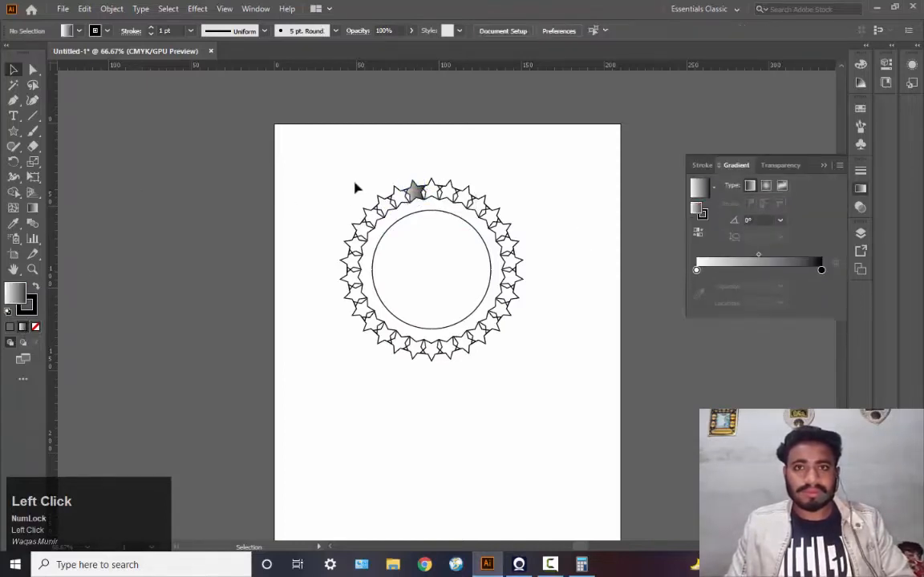
Delete the whole star ring together with the circle inside it
left_click_drag(336, 125, 517, 303)
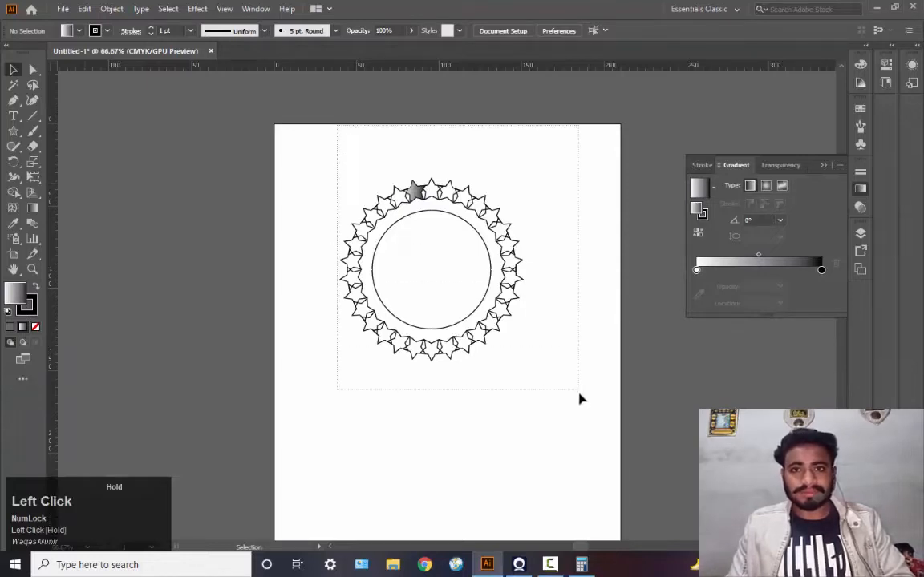
left_click_drag(582, 398, 598, 410)
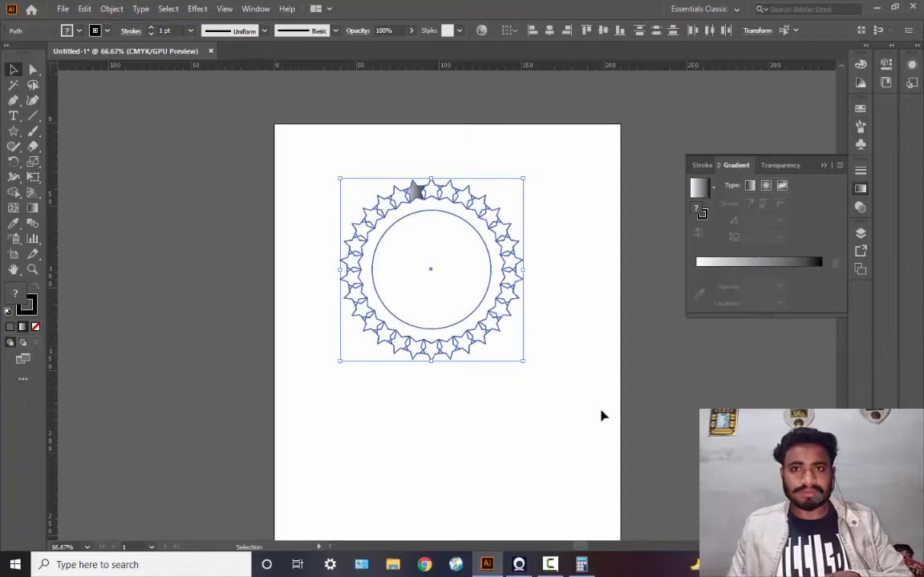
key("Delete")
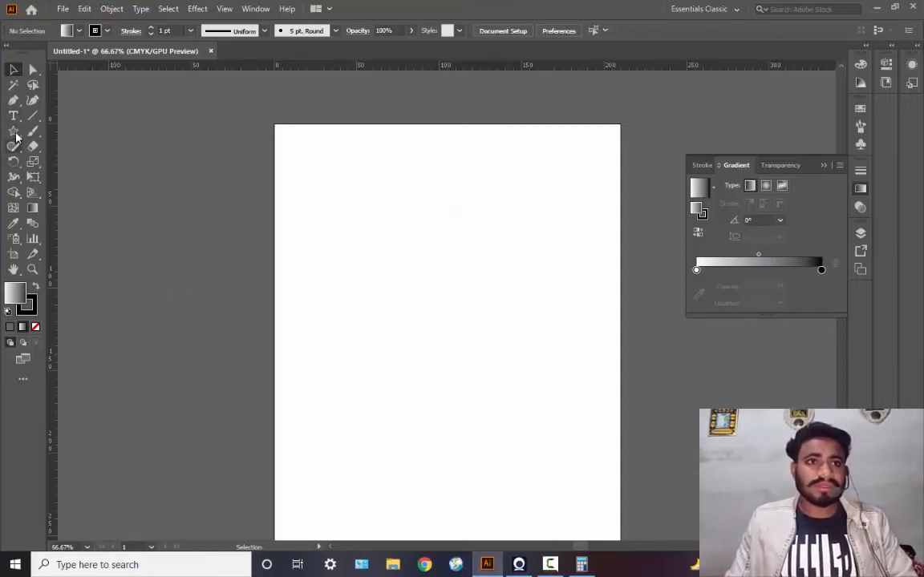
Draw a rectangle in the upper part of the artboard and set its fill to None
left_click(14, 131)
left_click(80, 129)
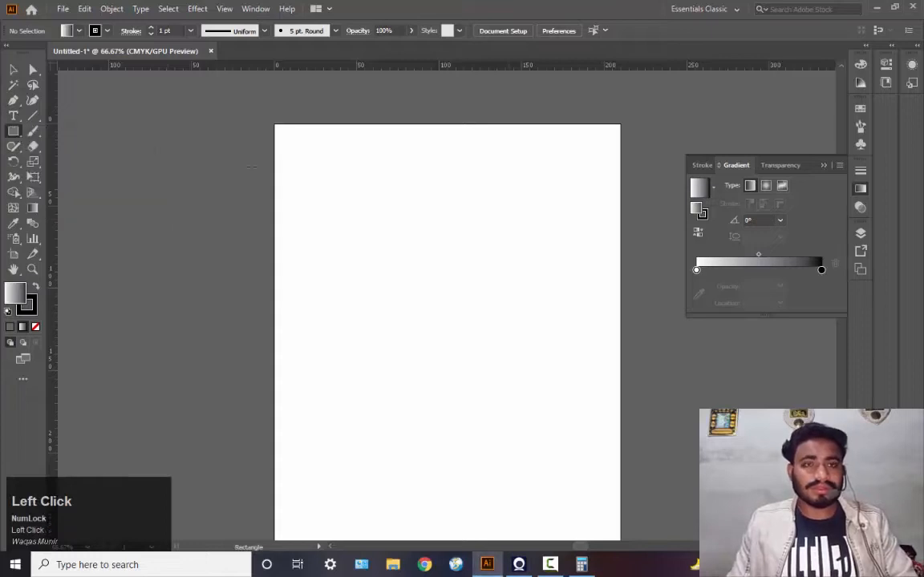
left_click_drag(365, 183, 466, 255)
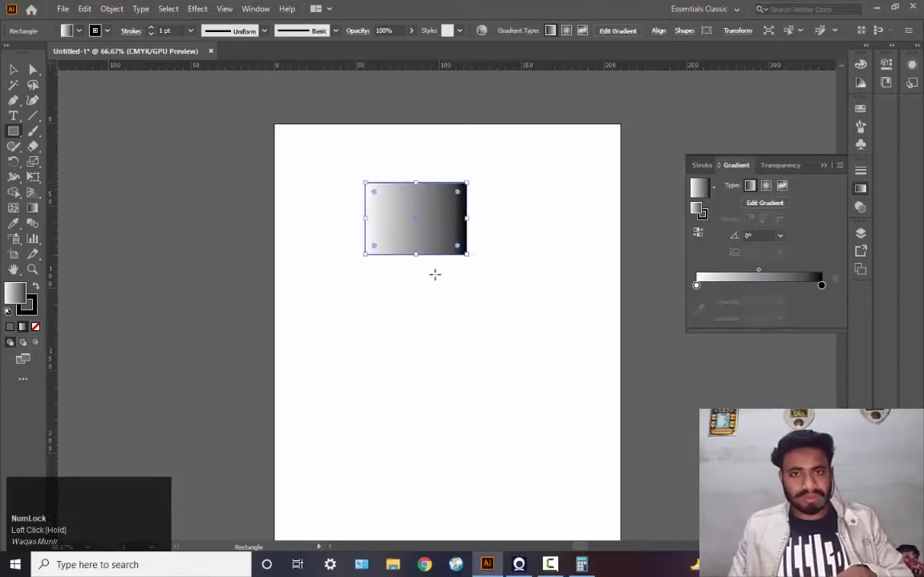
left_click(30, 311)
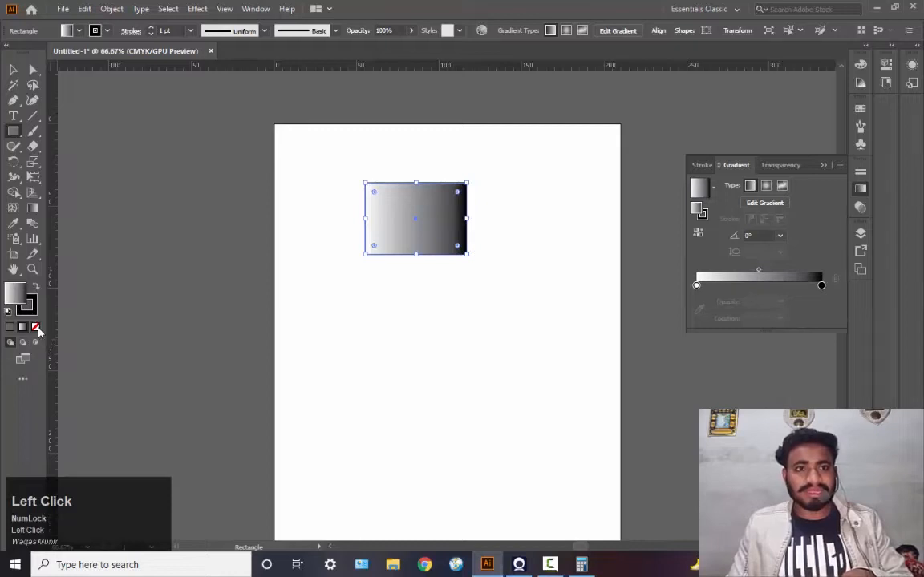
left_click(35, 327)
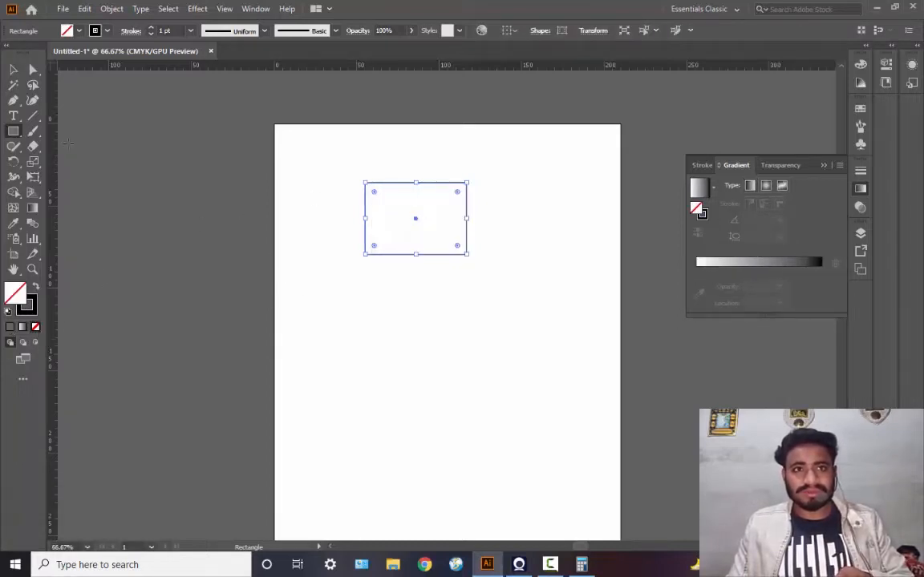
Draw a second, wider rectangle below the first, select both rectangles and collapse the Gradient panel
left_click_drag(323, 293, 521, 372)
left_click(12, 72)
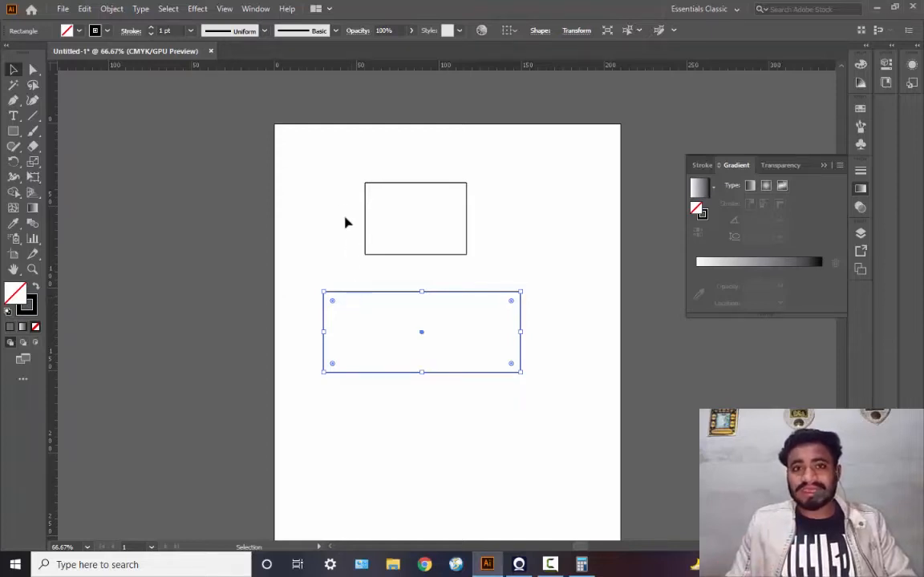
left_click_drag(325, 172, 526, 401)
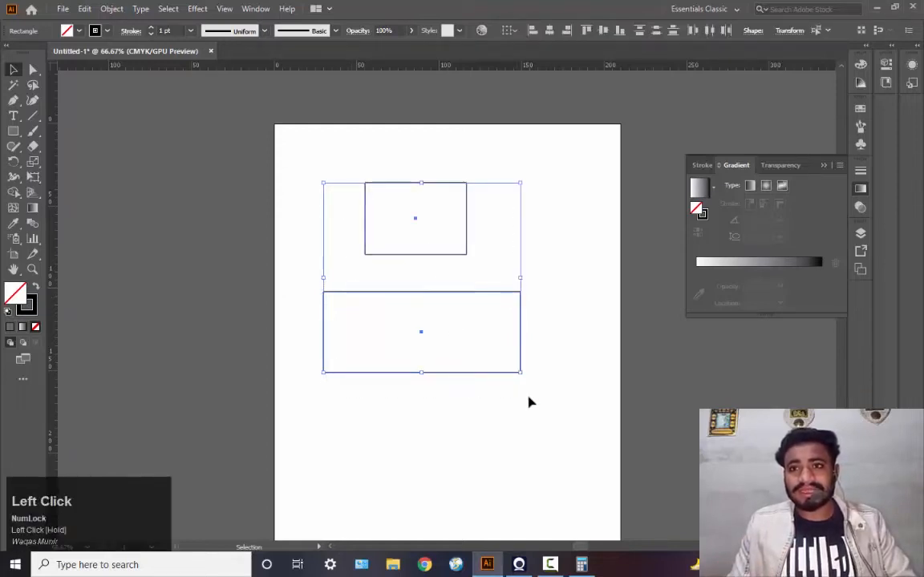
left_click(824, 168)
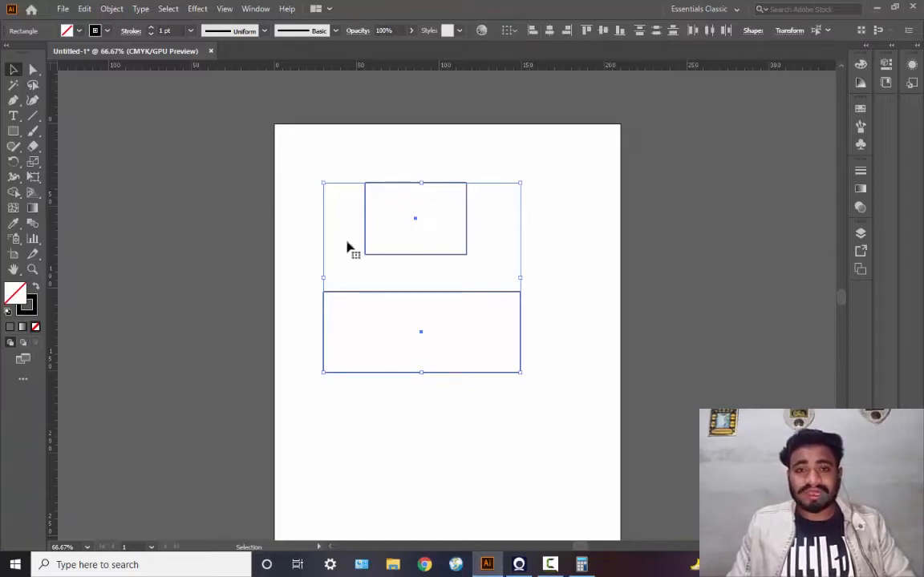
Draw a narrower third rectangle below the second and a wide fourth one near the artboard's lower edge
left_click(13, 130)
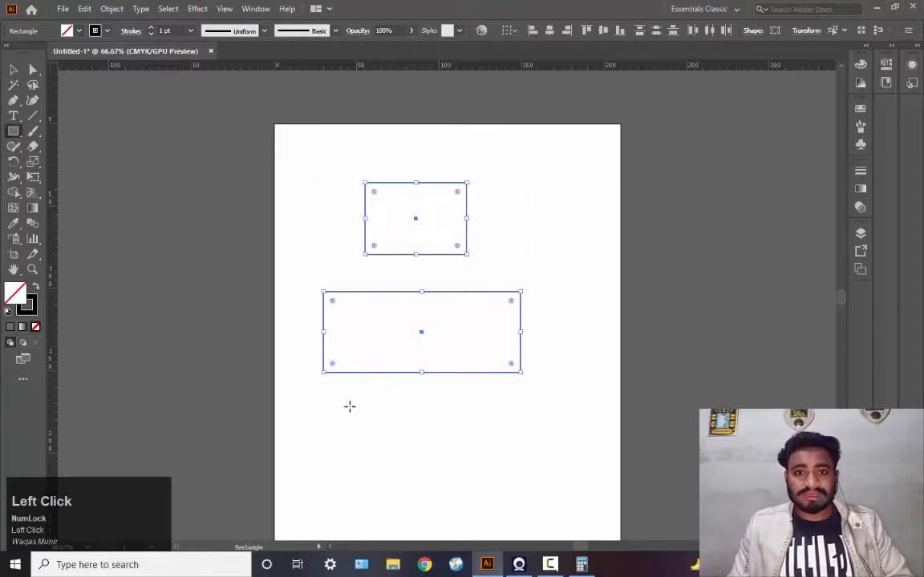
left_click_drag(349, 408, 476, 478)
key("space")
left_click_drag(677, 288, 693, 340)
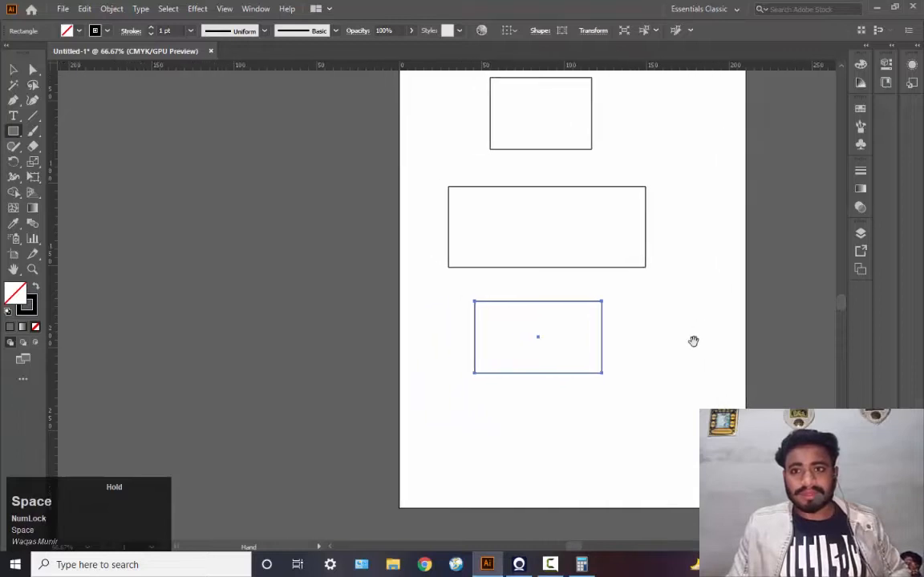
left_click_drag(425, 401, 697, 488)
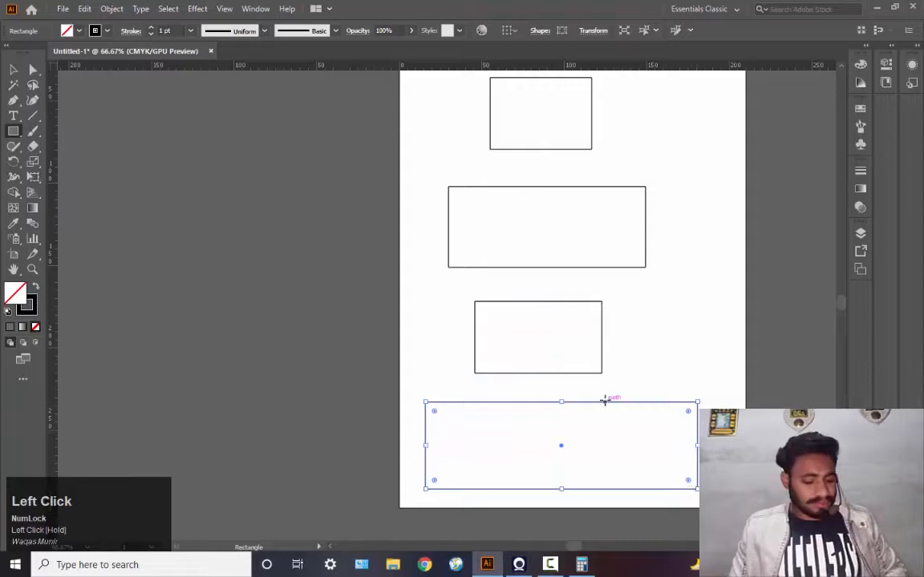
Select all four rectangles and align them horizontally by left edges, centres and right edges in turn
key("space")
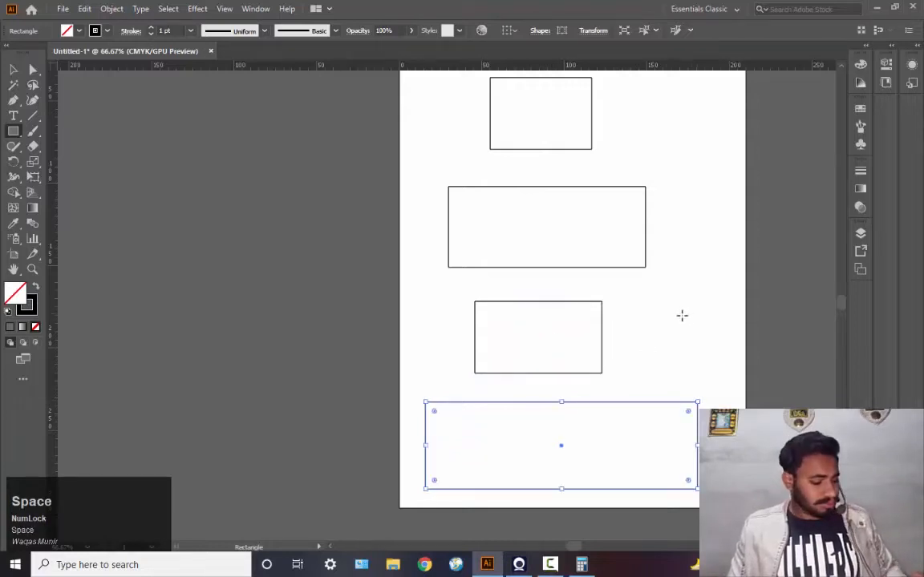
left_click(559, 277, "ctrl+alt")
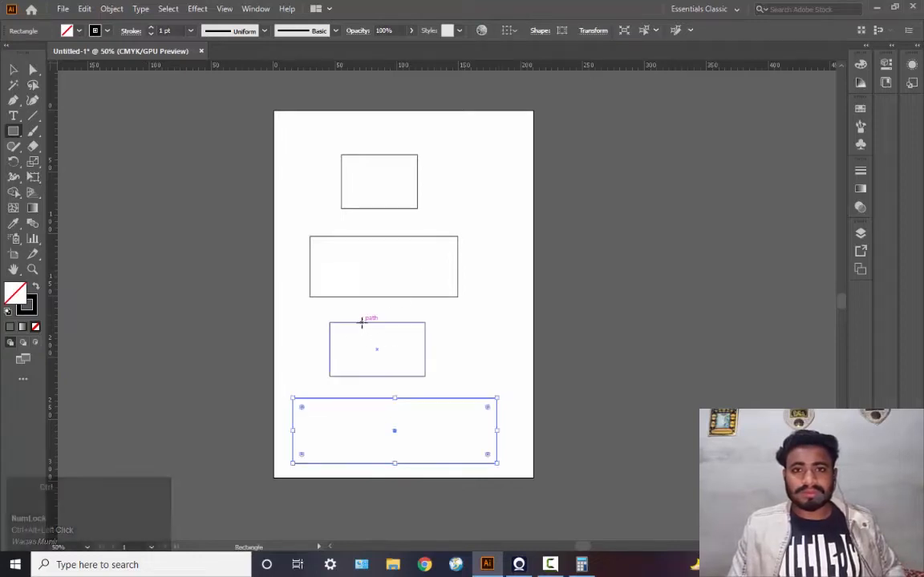
key("space")
left_click_drag(501, 315, 512, 279)
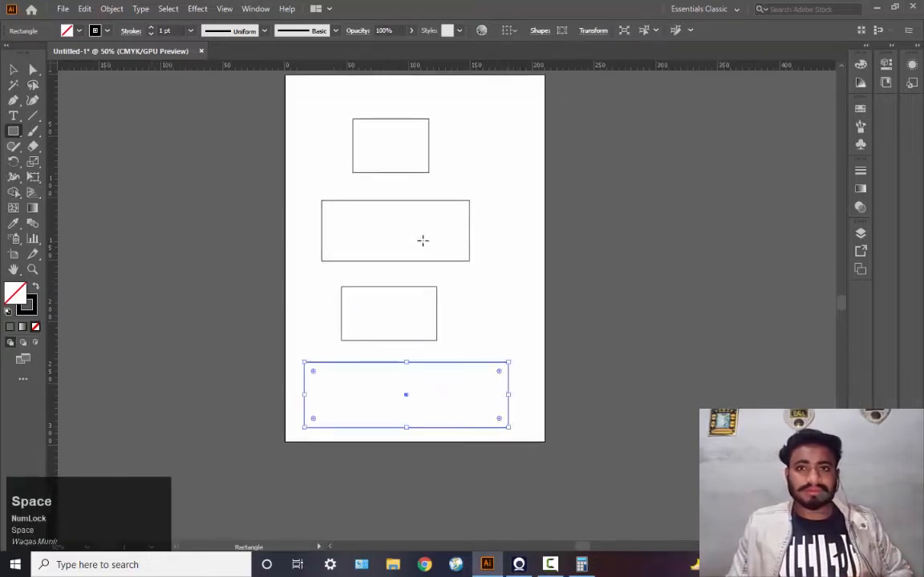
left_click(15, 69)
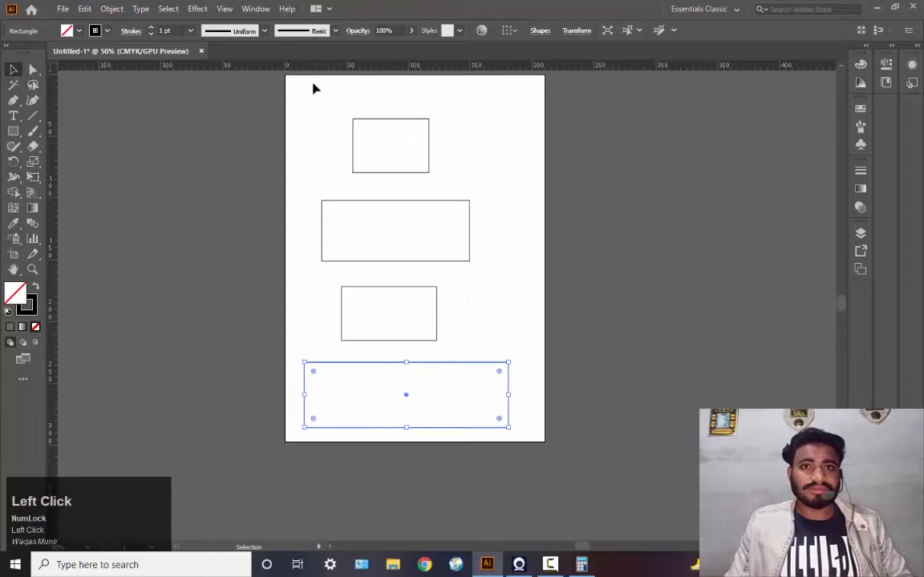
left_click_drag(313, 89, 517, 361)
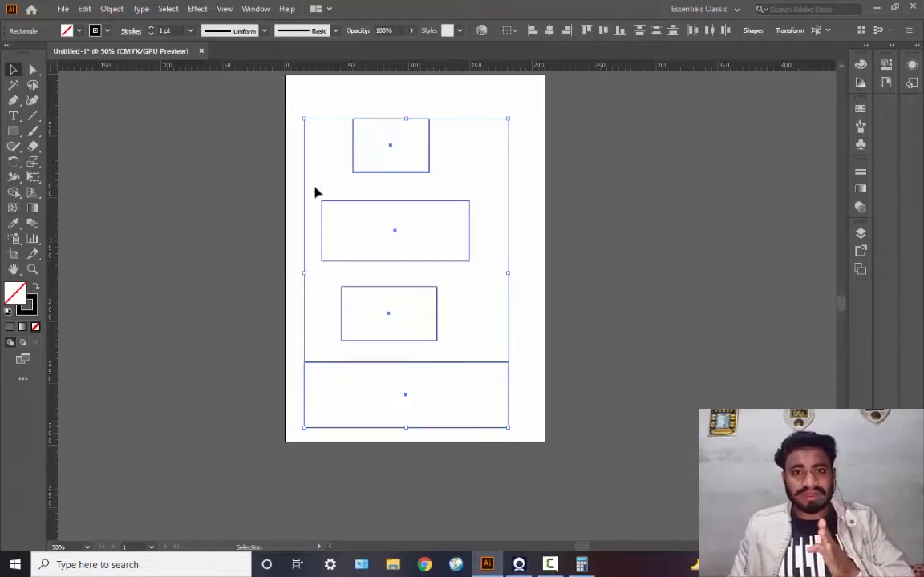
left_click(532, 30)
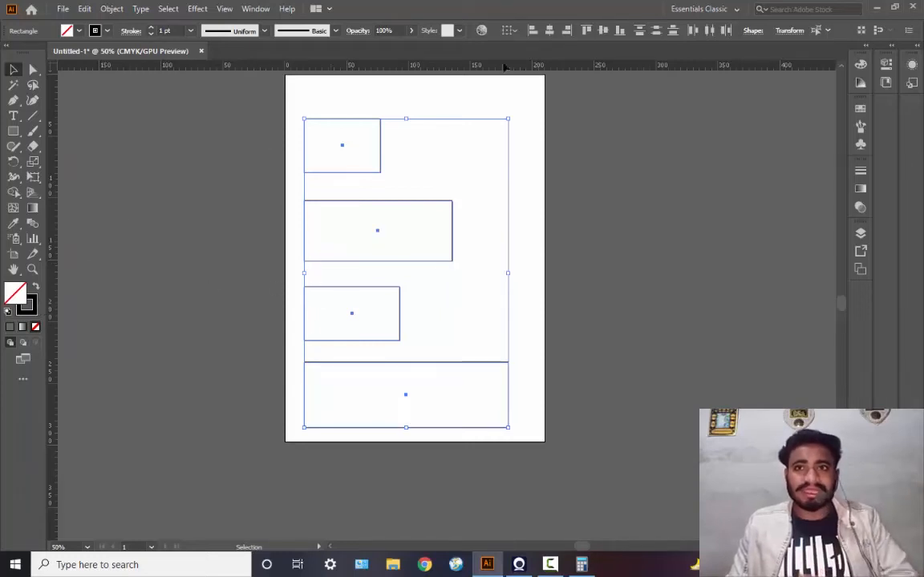
left_click(550, 32)
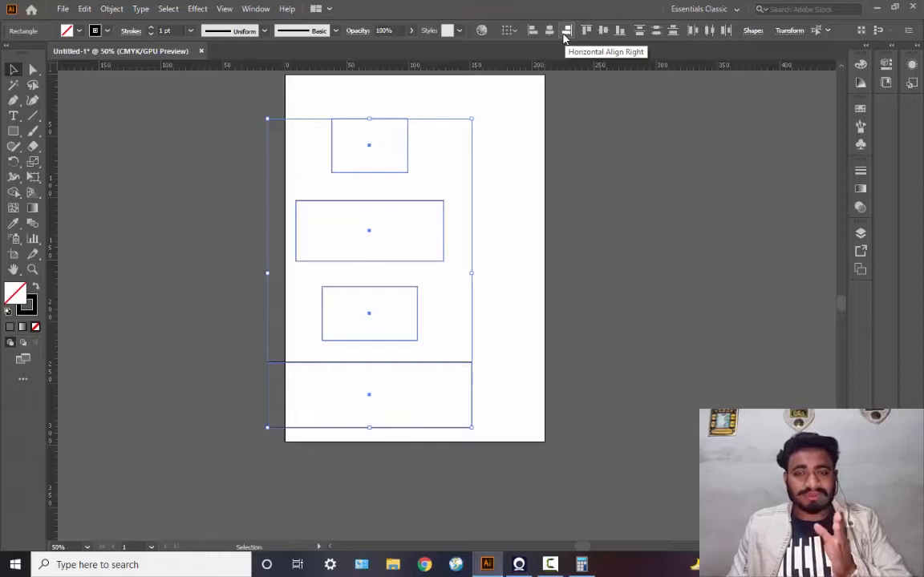
left_click(565, 31)
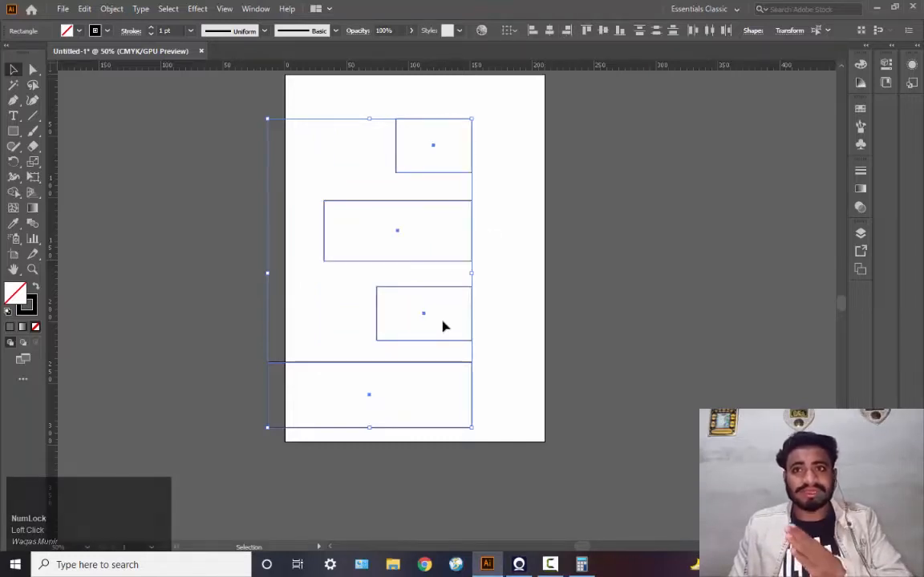
Align the four rectangles vertically by top edges, centres and bottom edges in turn
left_click(586, 31)
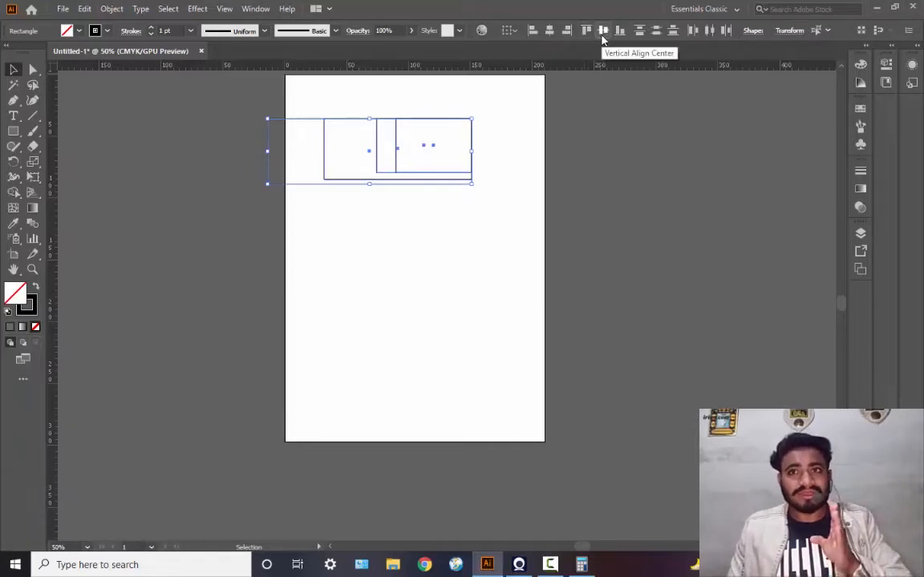
left_click(603, 31)
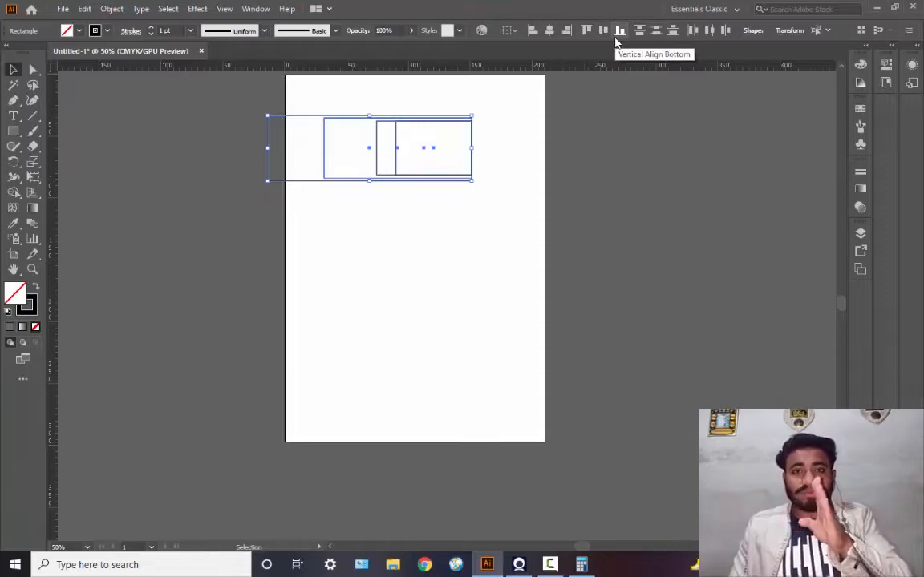
left_click(619, 30)
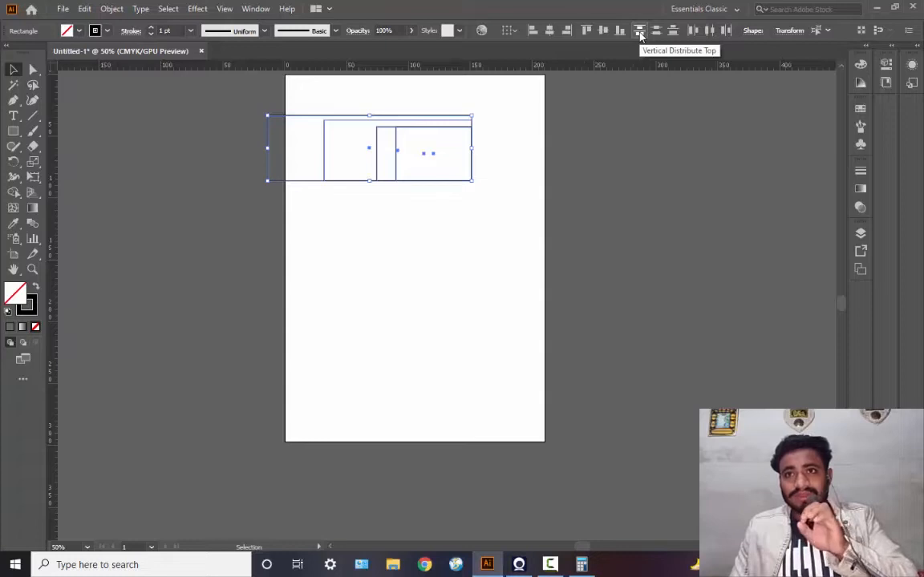
Distribute the four rectangles vertically by top edges, centres and bottom edges in turn
left_click(639, 32)
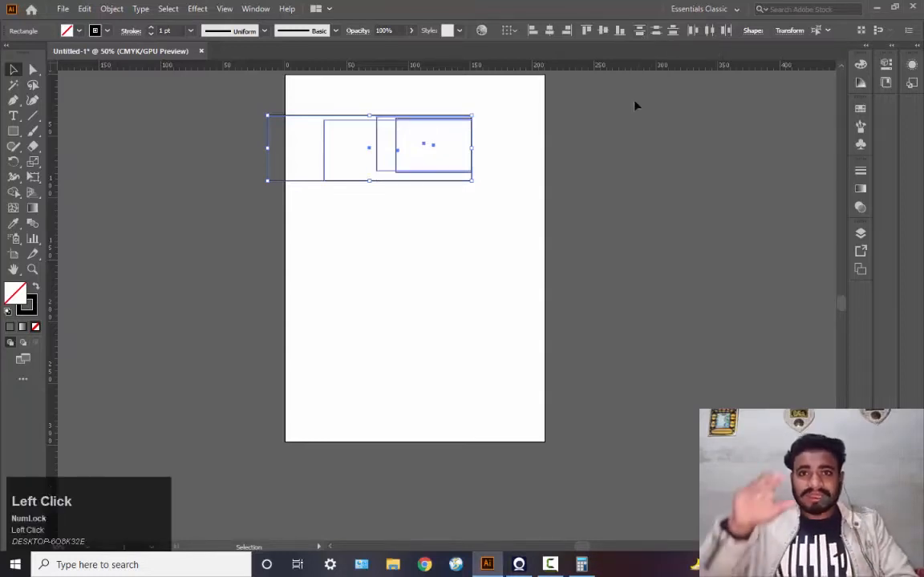
left_click(655, 30)
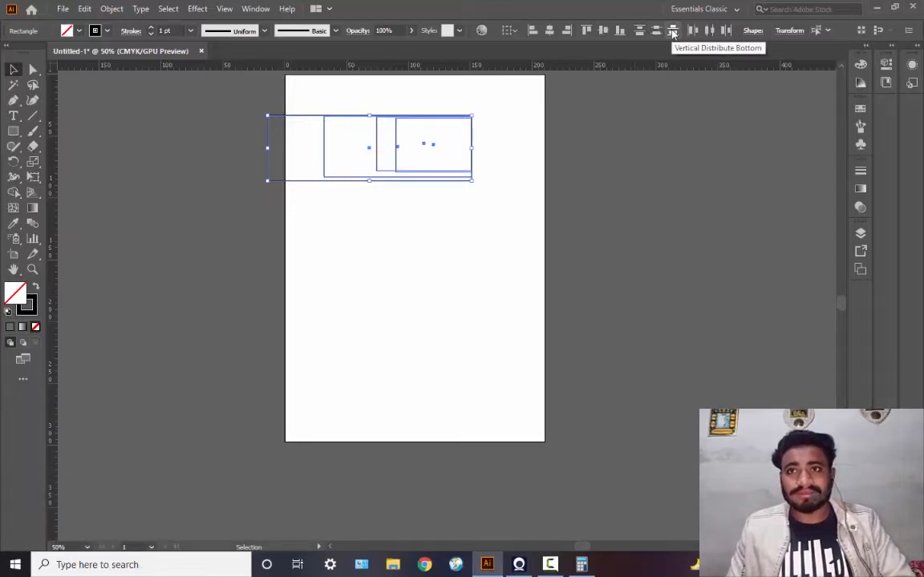
left_click(674, 31)
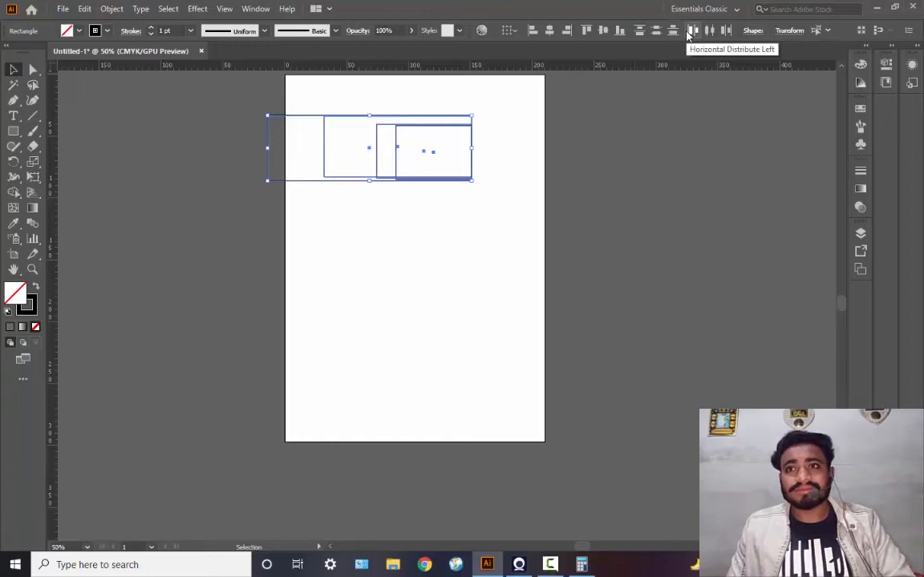
Distribute the four rectangles horizontally by left edges, centres and right edges in turn
left_click(688, 32)
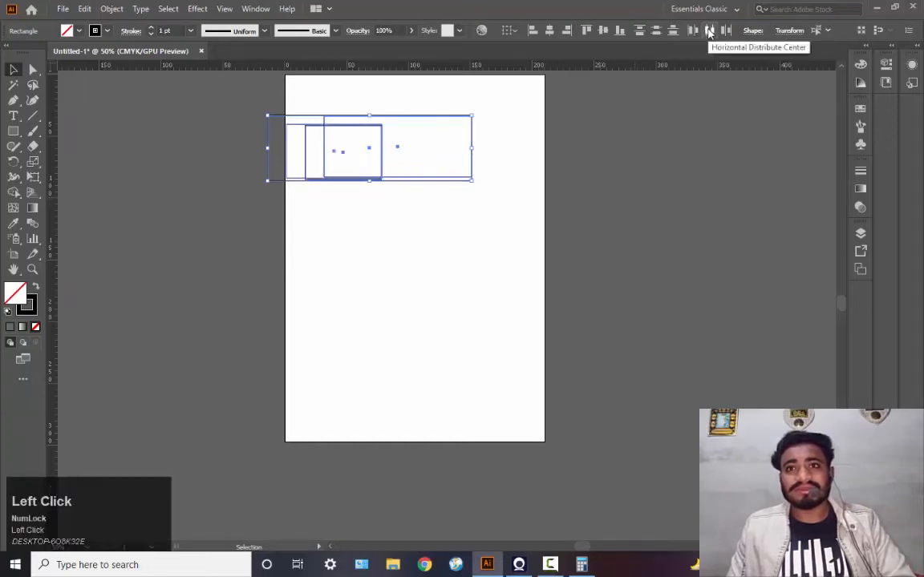
left_click(709, 32)
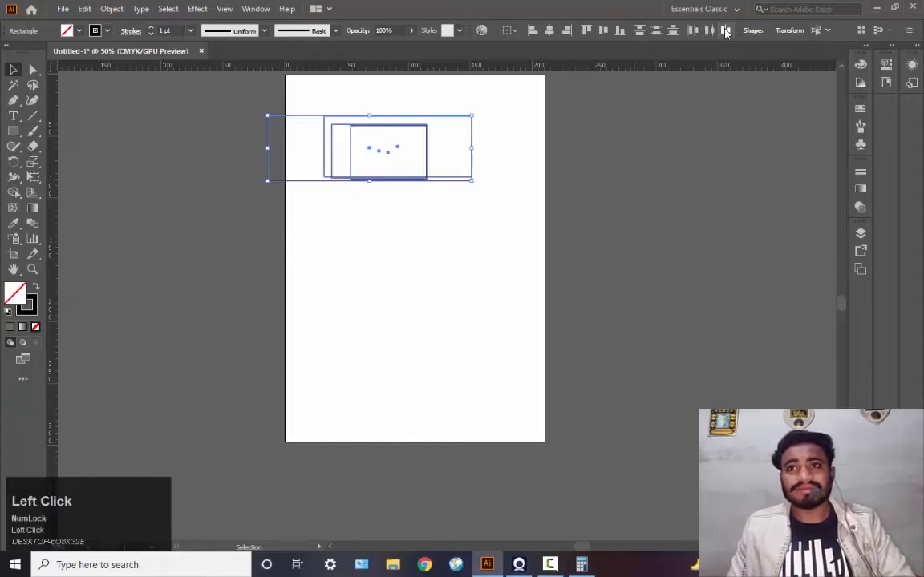
left_click(725, 31)
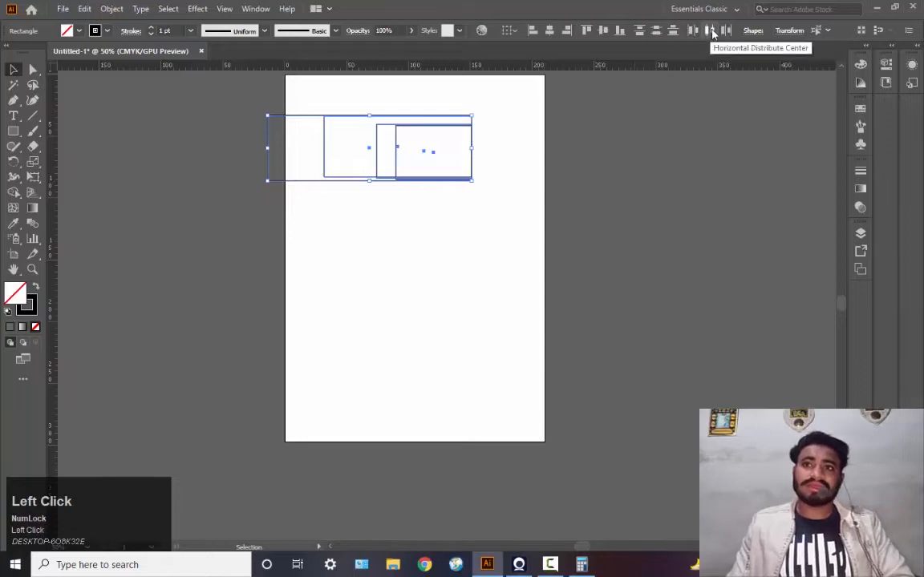
Distribute the stacked rectangles horizontally by centres and try to move the stack lower on the artboard
left_click(710, 33)
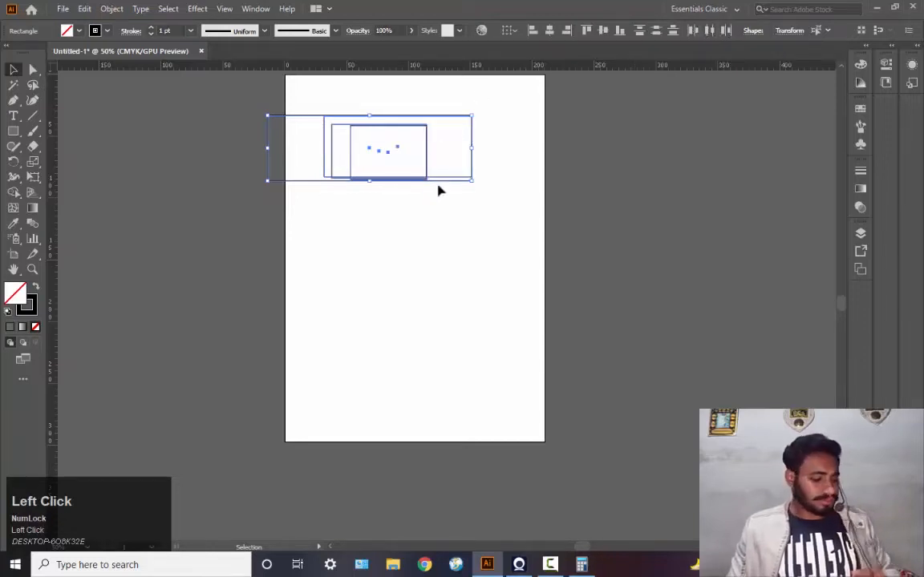
left_click_drag(397, 155, 408, 236)
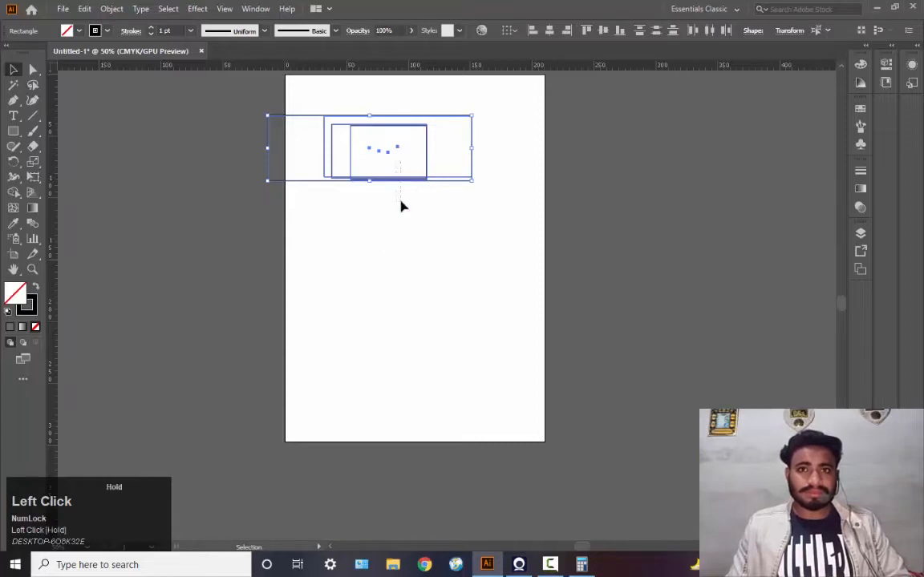
left_click(393, 142)
left_click(393, 141)
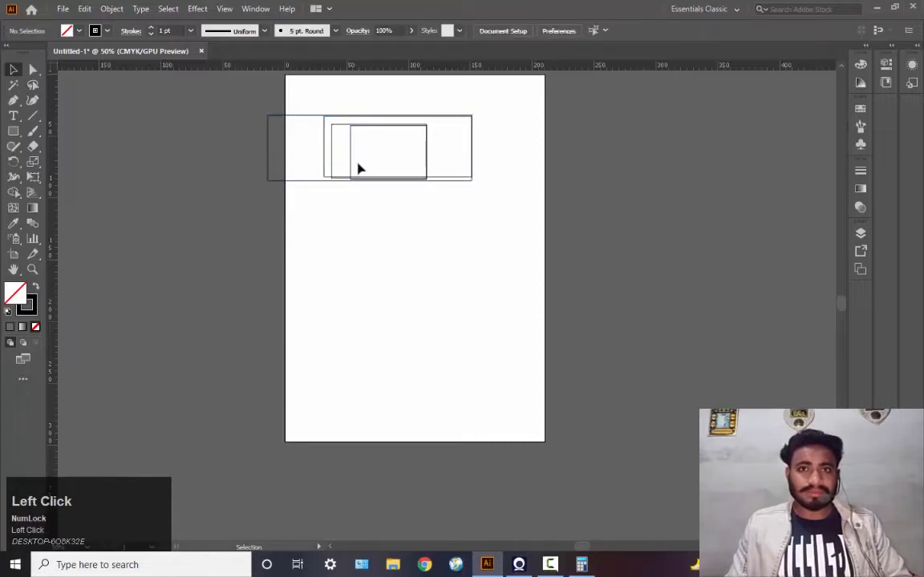
left_click_drag(355, 166, 361, 345)
left_click_drag(381, 310, 382, 302)
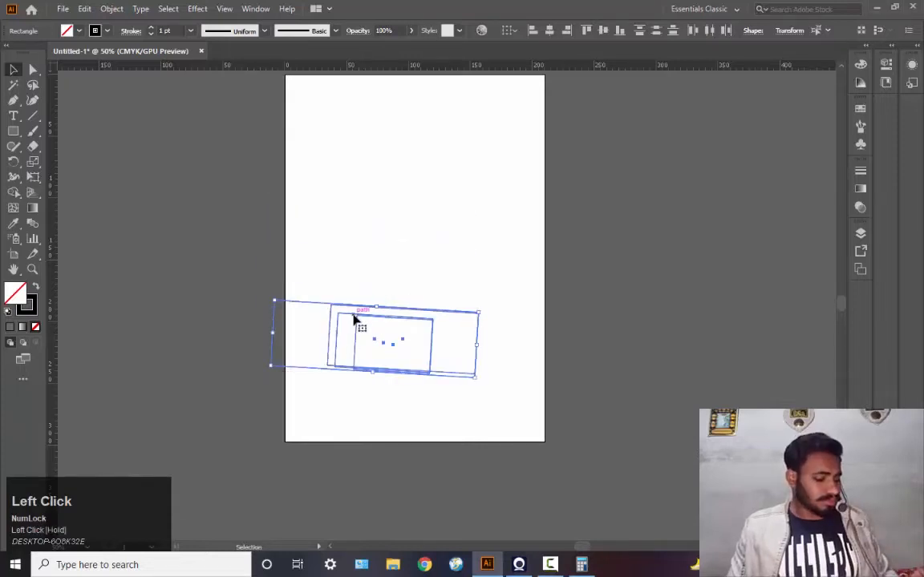
Undo back to the centre-aligned, vertically spread rectangles and distribute them vertically by centres
key("ctrl+z")
key("ctrl+z")
key("ctrl+z")
key("ctrl+z")
key("ctrl+z")
key("ctrl+z")
key("ctrl+z")
key("ctrl+z")
key("ctrl+z")
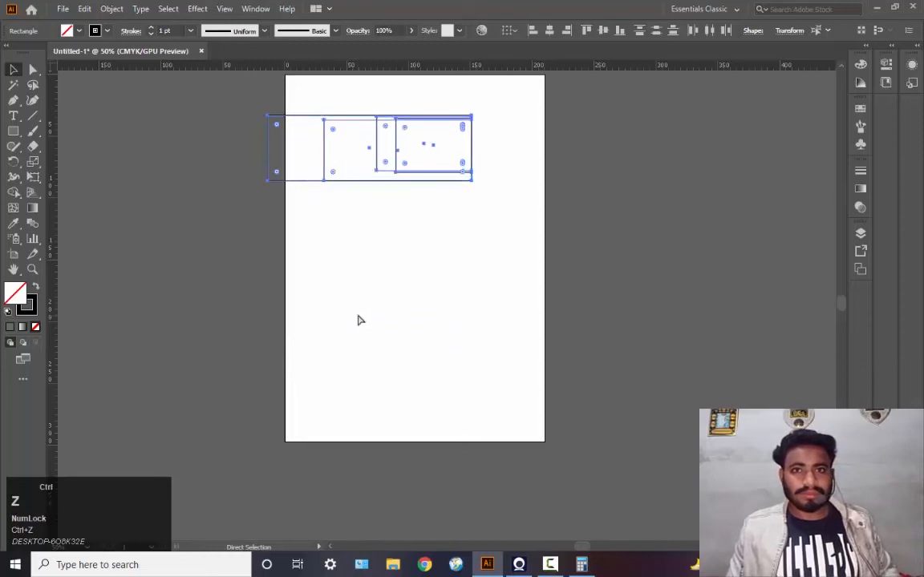
key("ctrl+z")
key("ctrl+z")
key("ctrl+z")
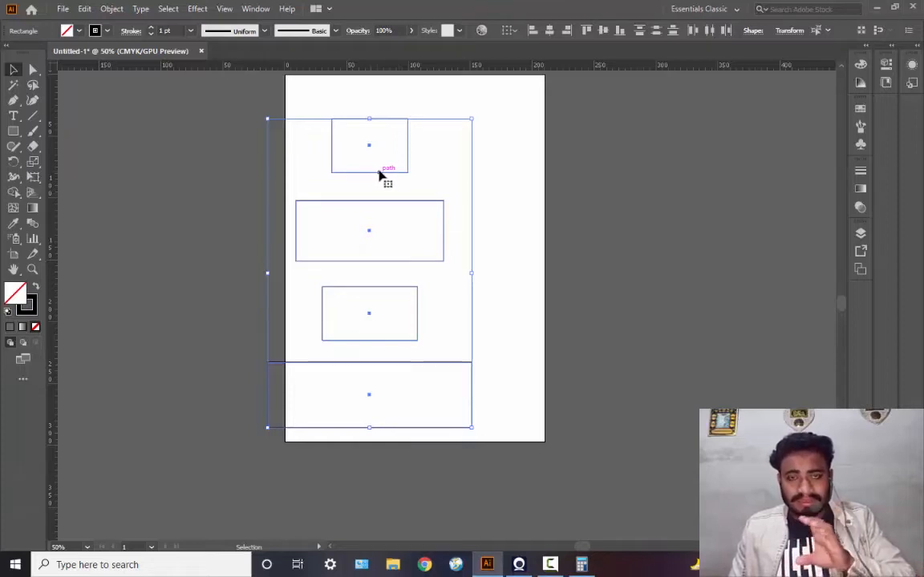
left_click(659, 36)
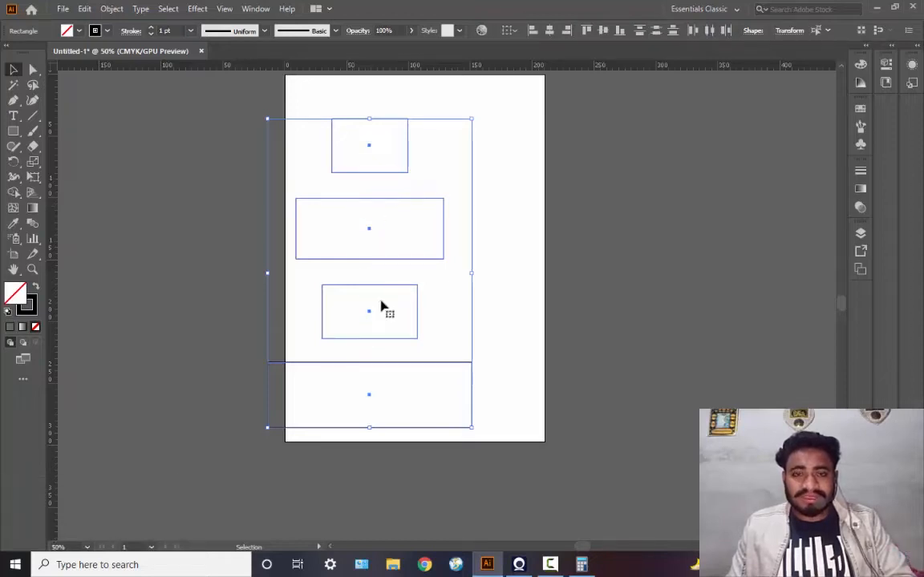
Move the first and second rectangles slightly up and the lowest one slightly down to make their spacing uneven
left_click(384, 148)
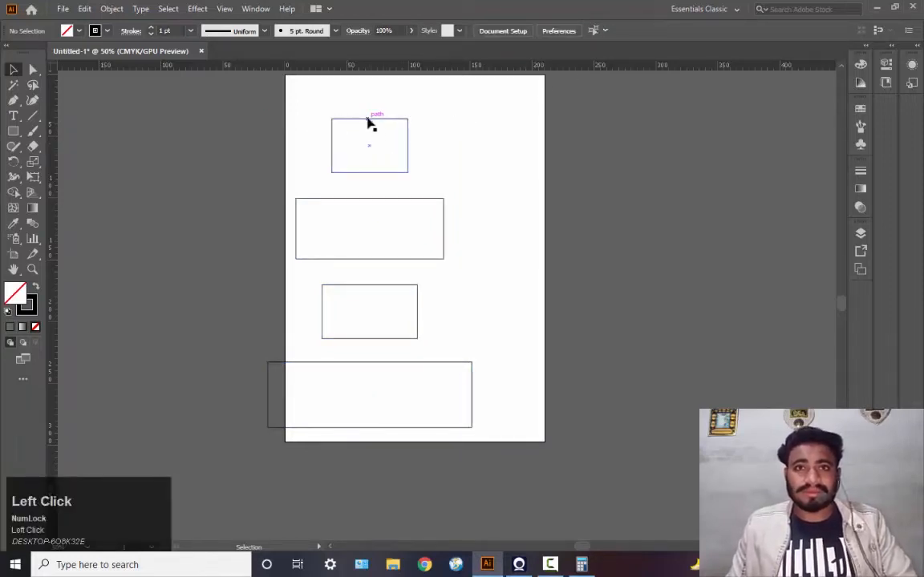
left_click_drag(369, 124, 372, 105)
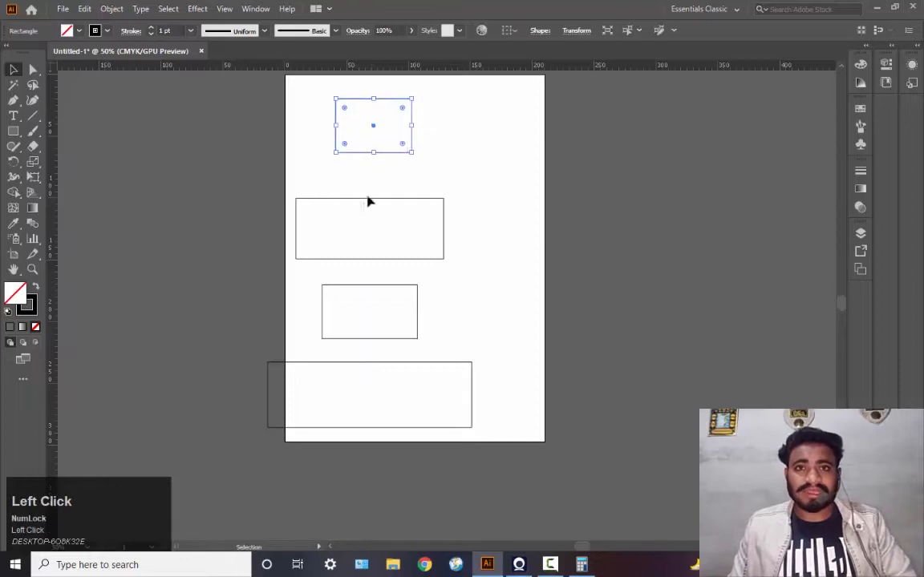
left_click(369, 199)
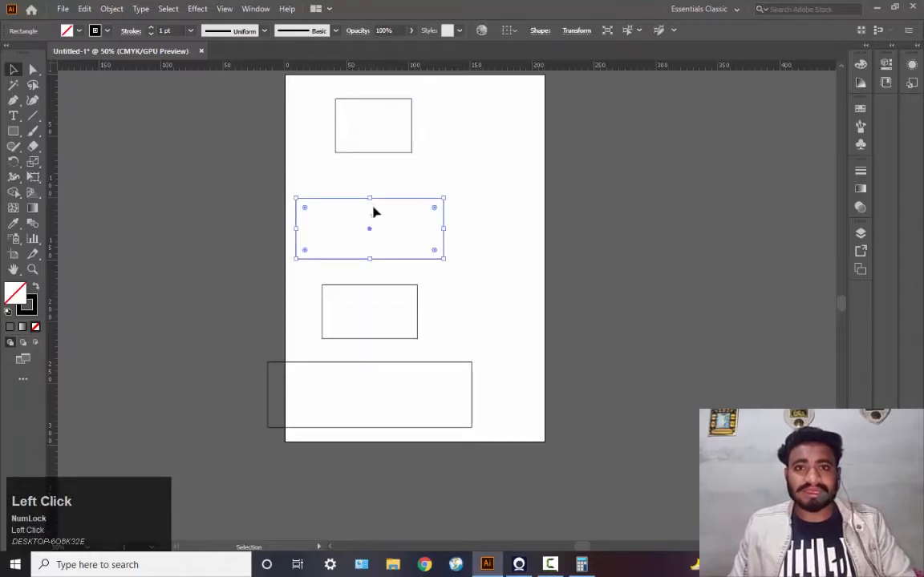
left_click(372, 215)
left_click_drag(370, 234, 373, 209)
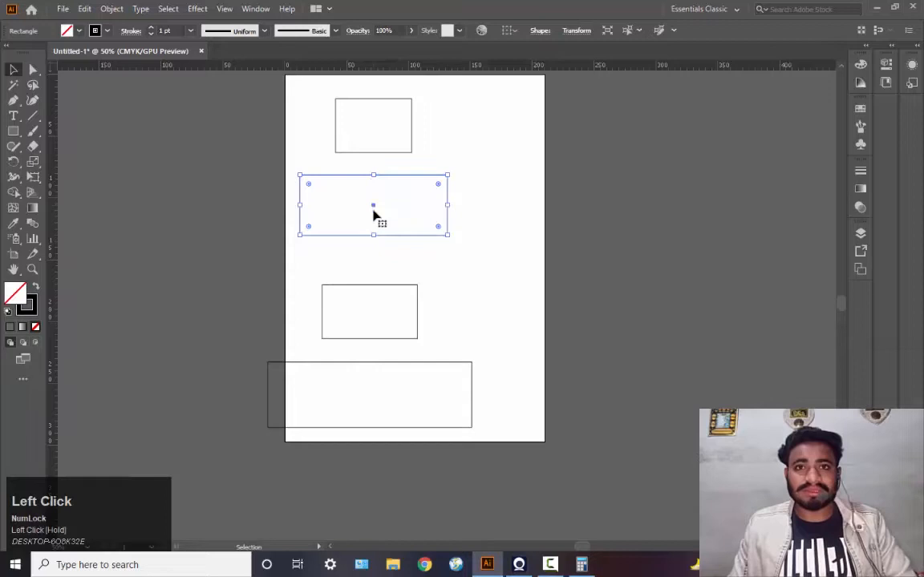
left_click(370, 403)
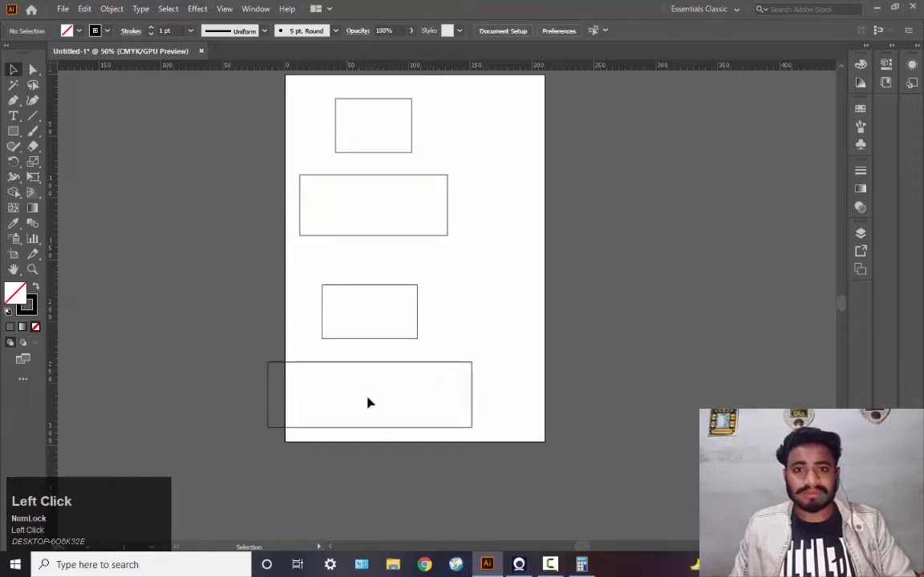
left_click_drag(368, 401, 373, 425)
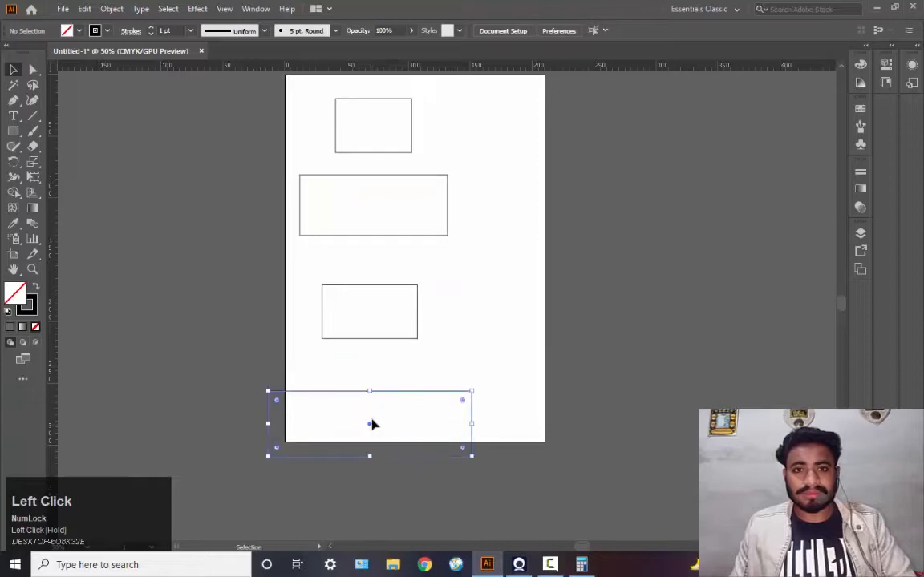
Select all four rectangles, align them by horizontal centres and distribute them vertically by centres
left_click_drag(309, 96, 469, 508)
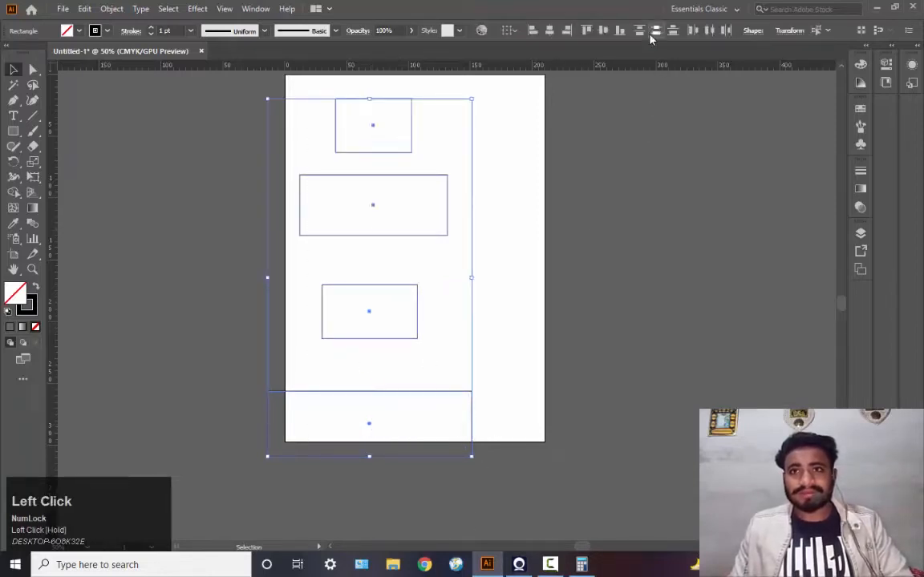
left_click(550, 33)
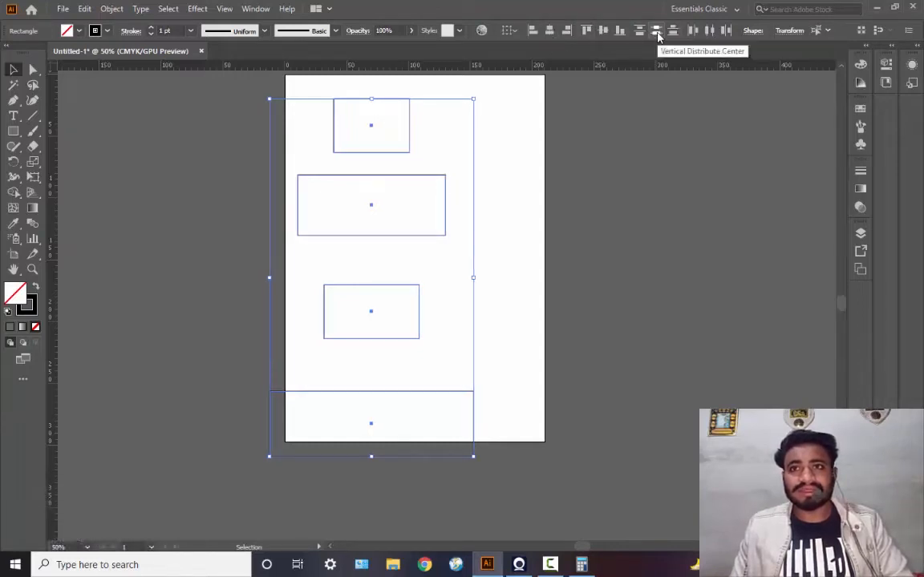
left_click(658, 37)
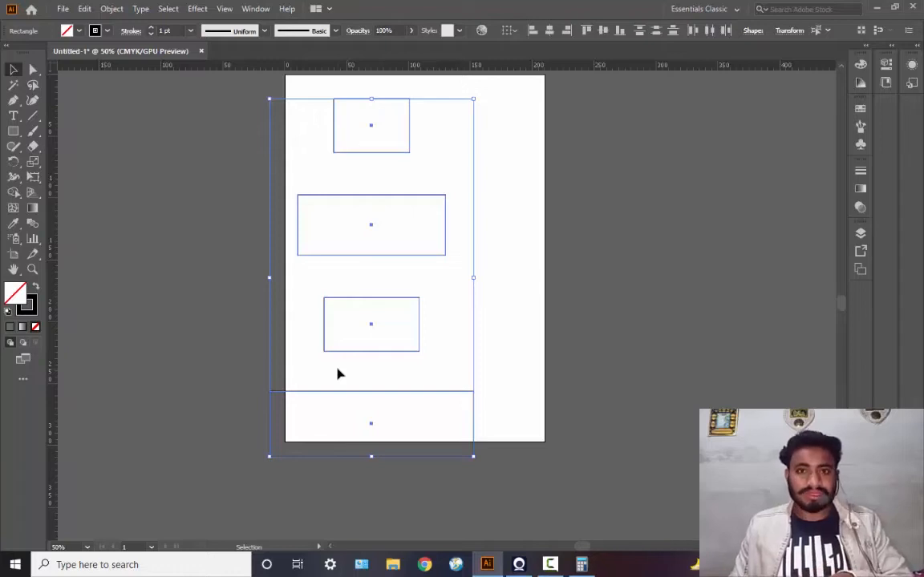
Delete the four rectangles from the artboard
key("Delete")
mouse_move(465, 315)
left_mouse_down()
mouse_move(458, 299)
mouse_move(460, 321)
left_mouse_up()
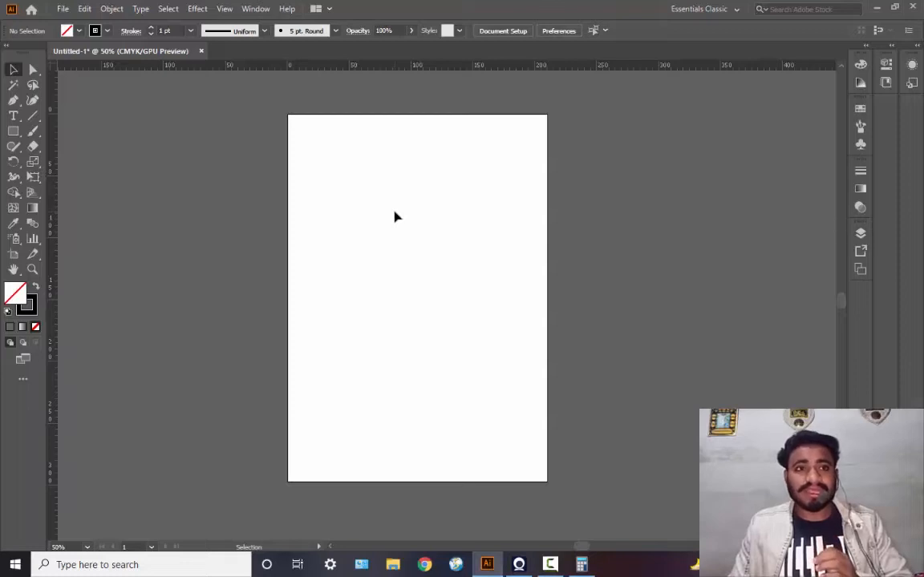
Draw a circle about 74 mm in diameter with the Ellipse tool, plus a 35 mm one beside it, and undo the smaller
left_click(12, 130)
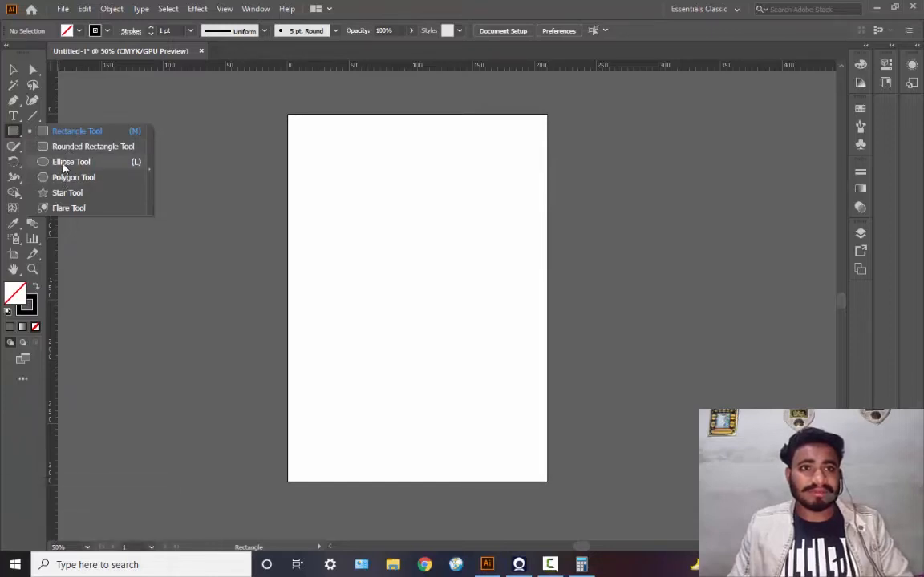
left_click(64, 163)
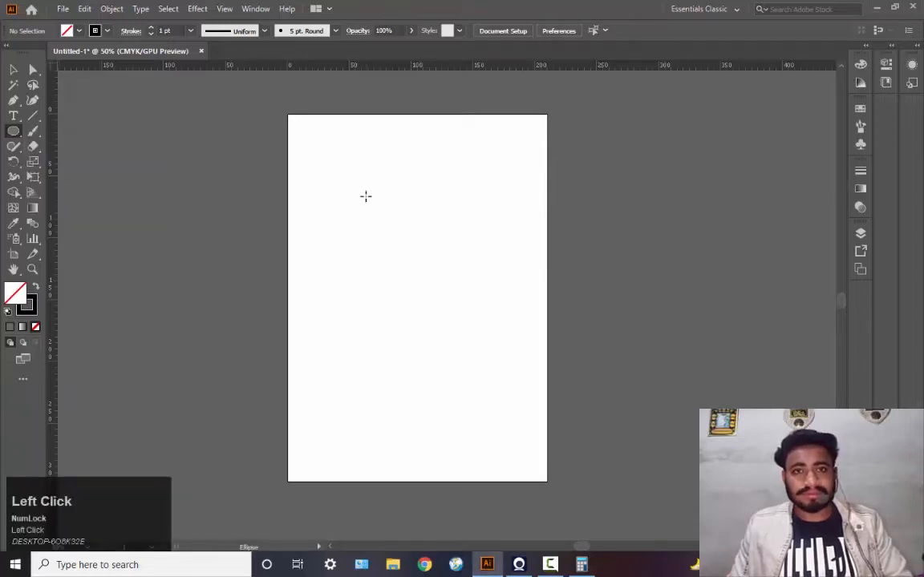
left_click_drag(365, 196, 456, 287)
left_click_drag(451, 290, 472, 332)
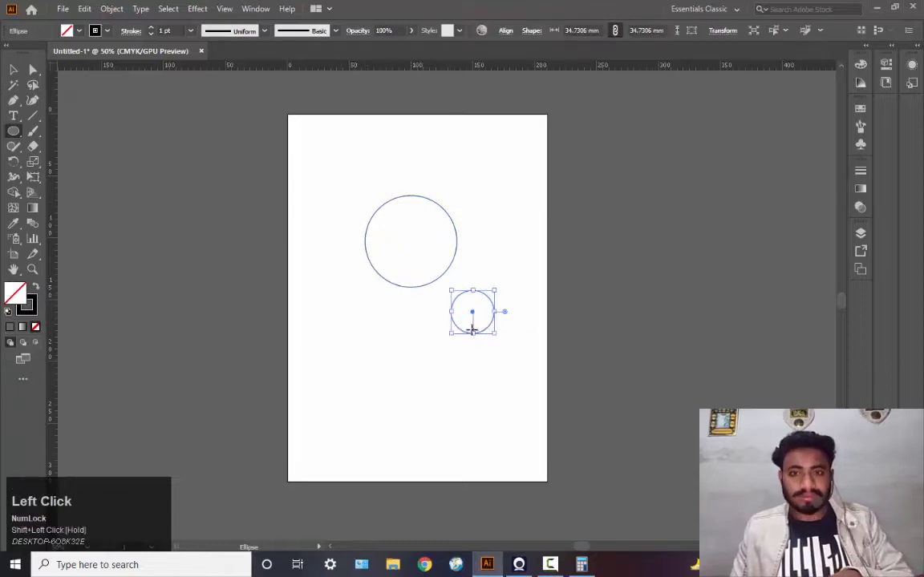
key("ctrl+z")
Draw a circle about 112 mm in diameter around the existing one and delete the inner circle
left_click_drag(340, 181, 477, 321)
left_click(14, 69)
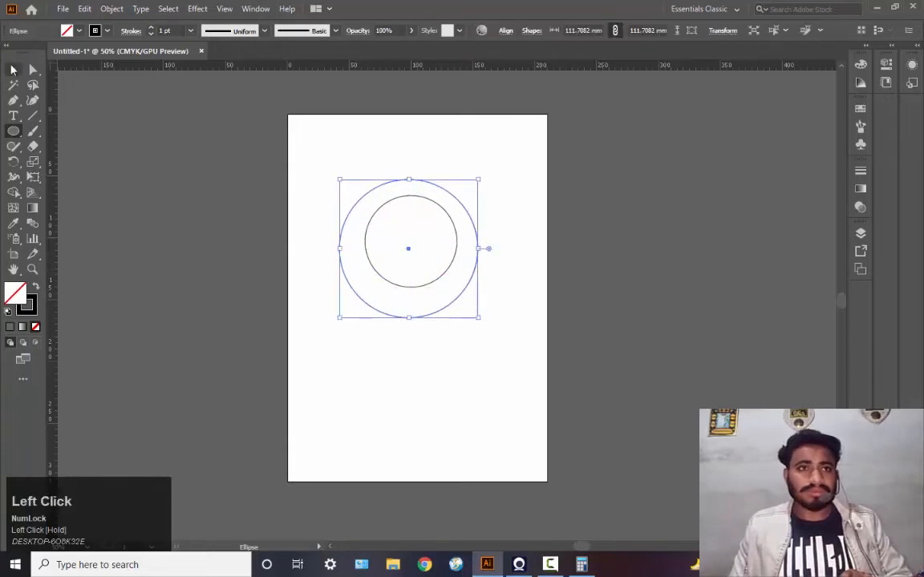
left_click(369, 216)
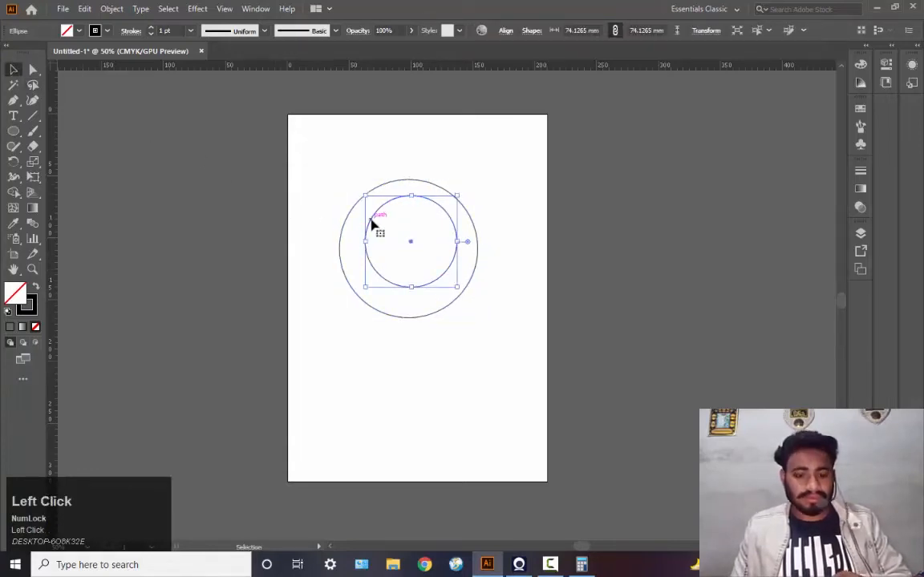
key("Delete")
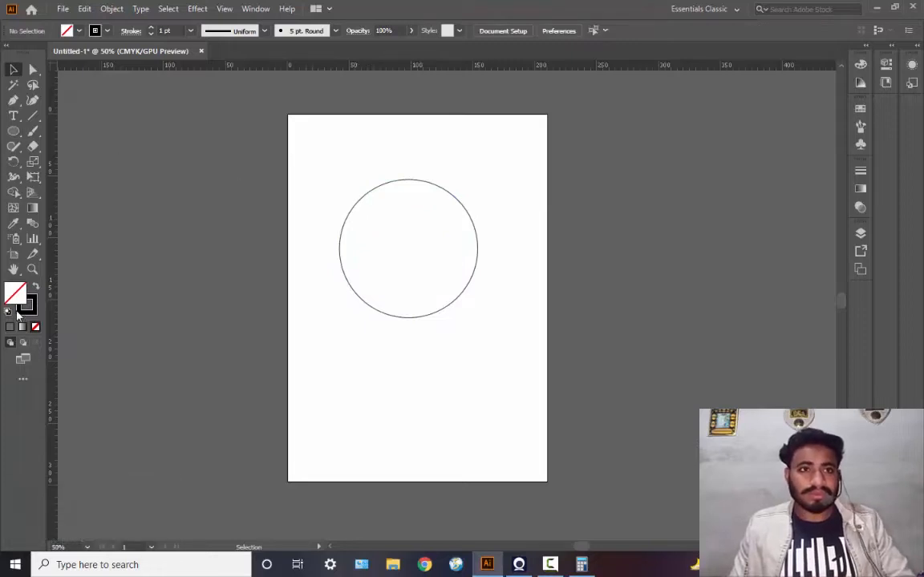
Select the circle, set its stroke colour to dark grey 484949 and fill it with dark grey
left_click(14, 295)
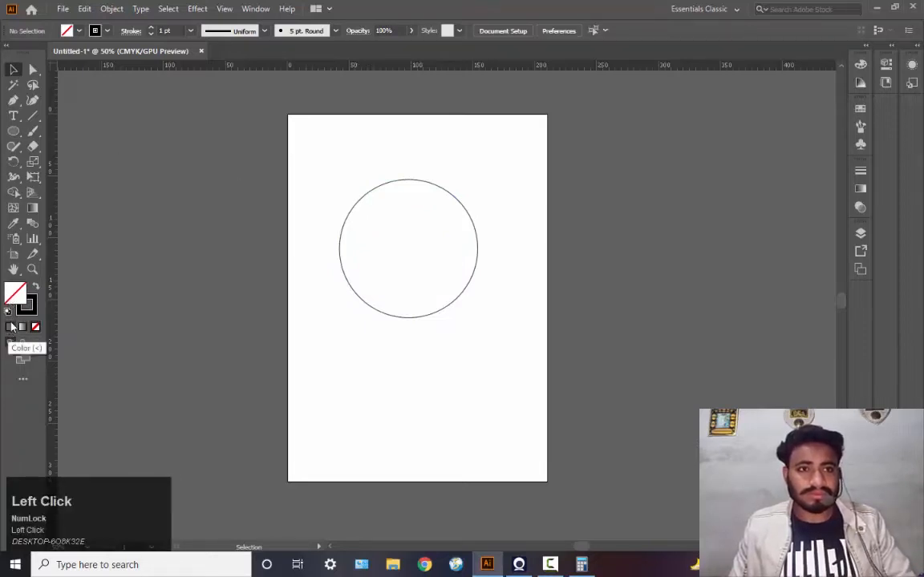
left_click(11, 327)
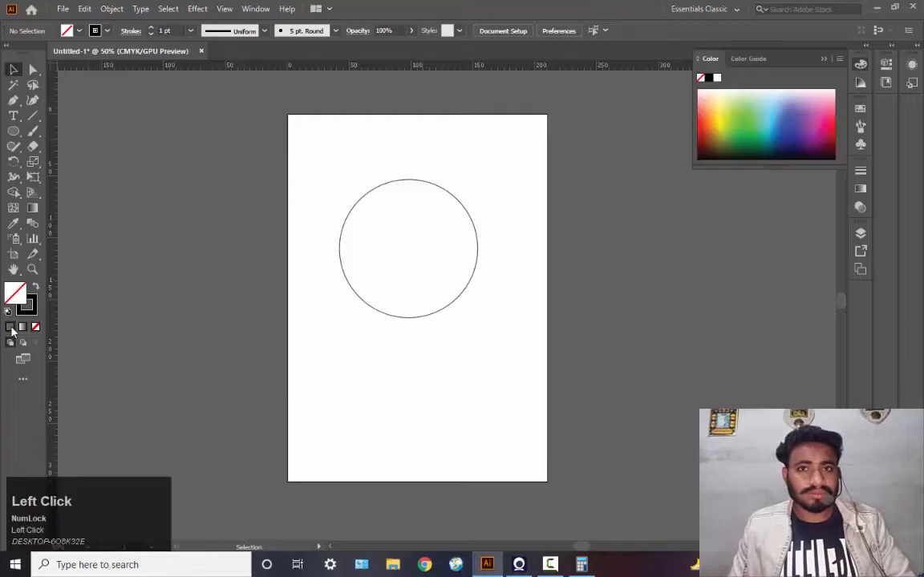
left_click(370, 261)
left_click(341, 267)
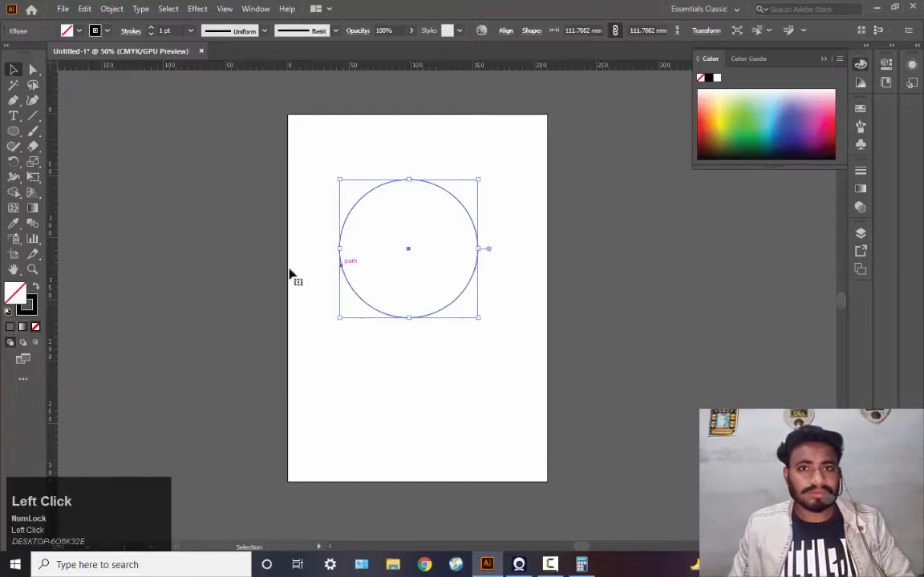
double_click(27, 302)
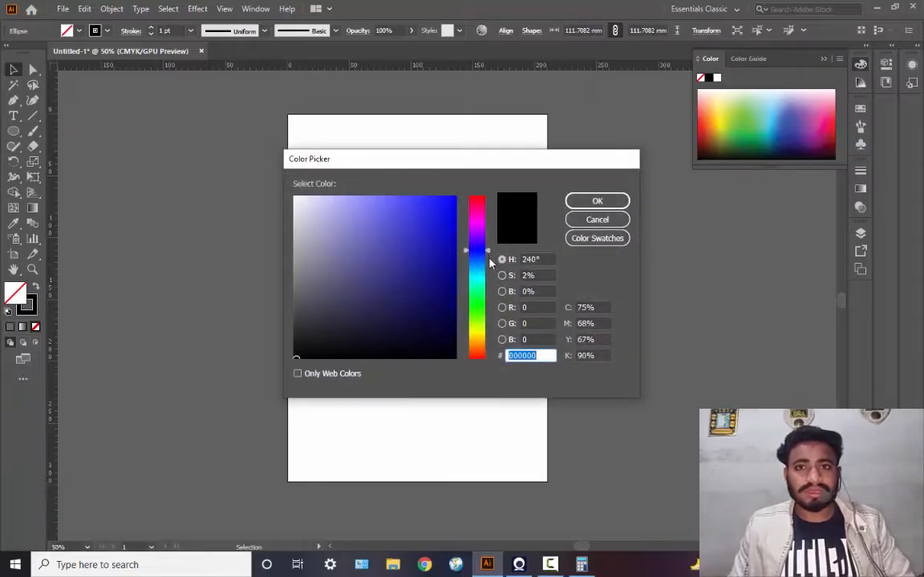
left_click_drag(500, 251, 496, 284)
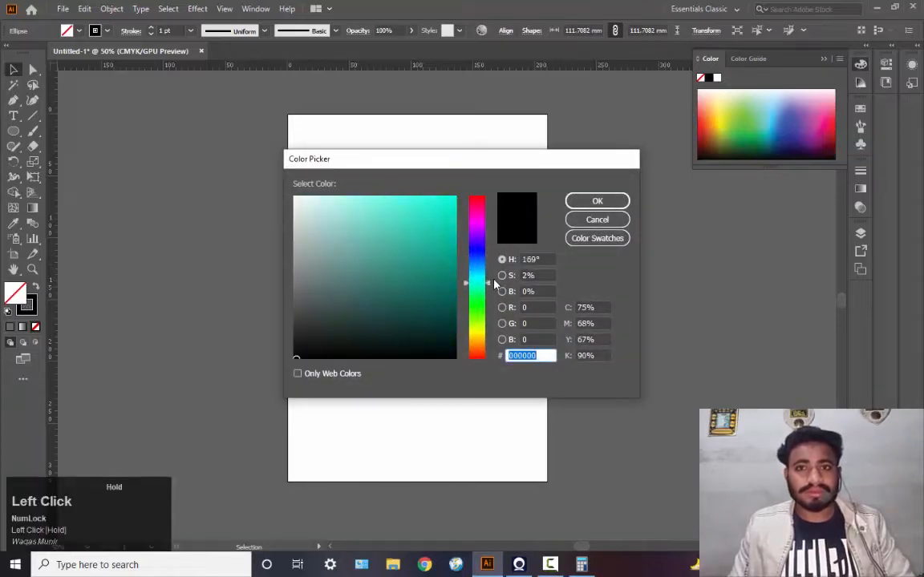
left_click(295, 312)
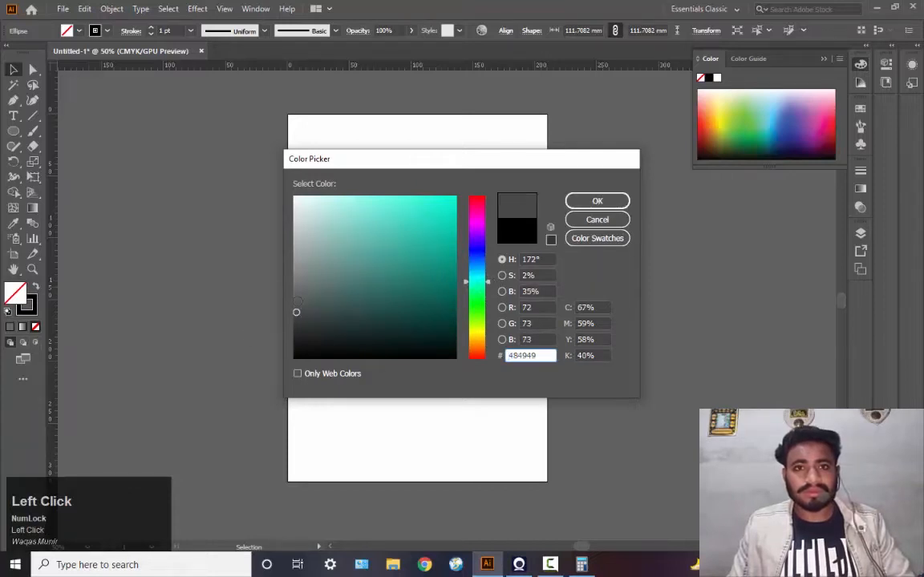
left_click(600, 200)
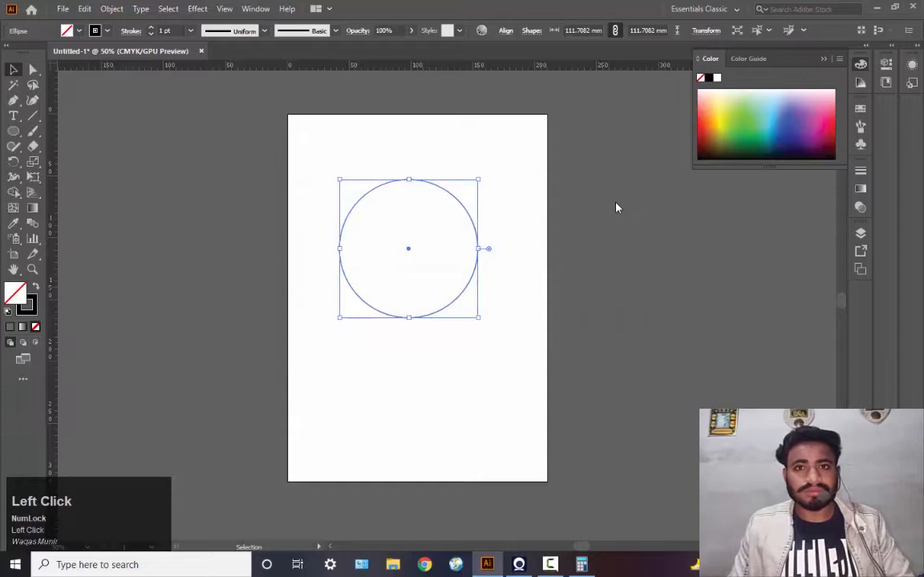
left_click(440, 259)
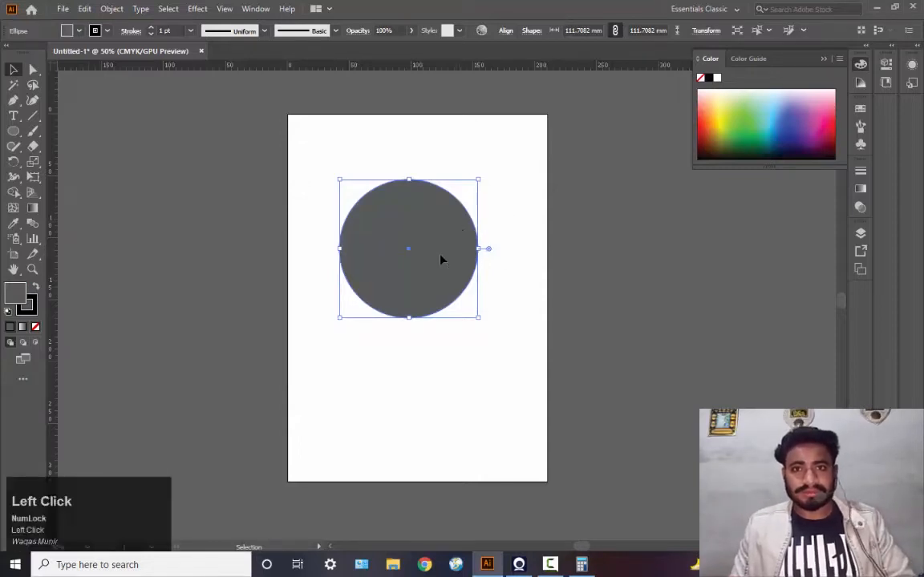
left_click(373, 146)
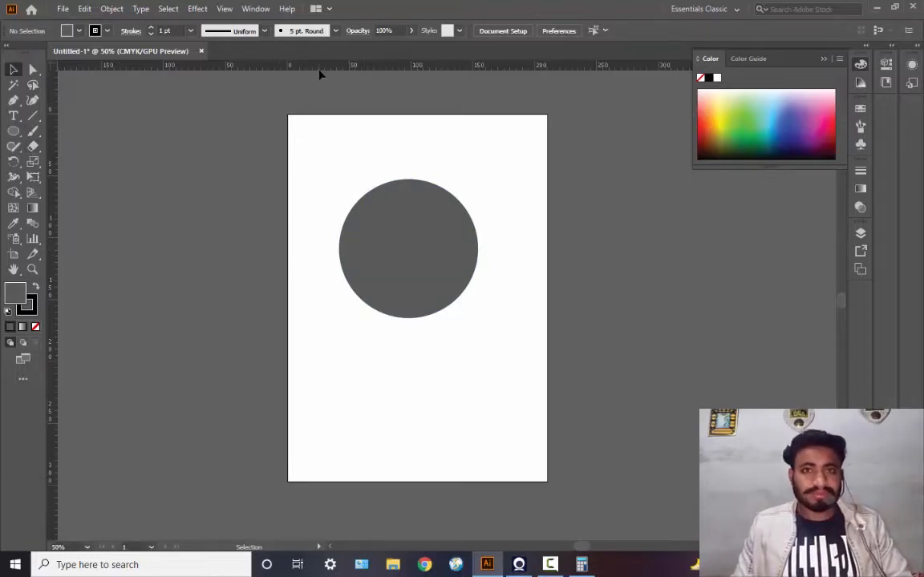
Place a horizontal ruler guide and vertical ruler guides on the artboard, with one of each through the large circle's centre
left_click_drag(322, 70, 327, 91)
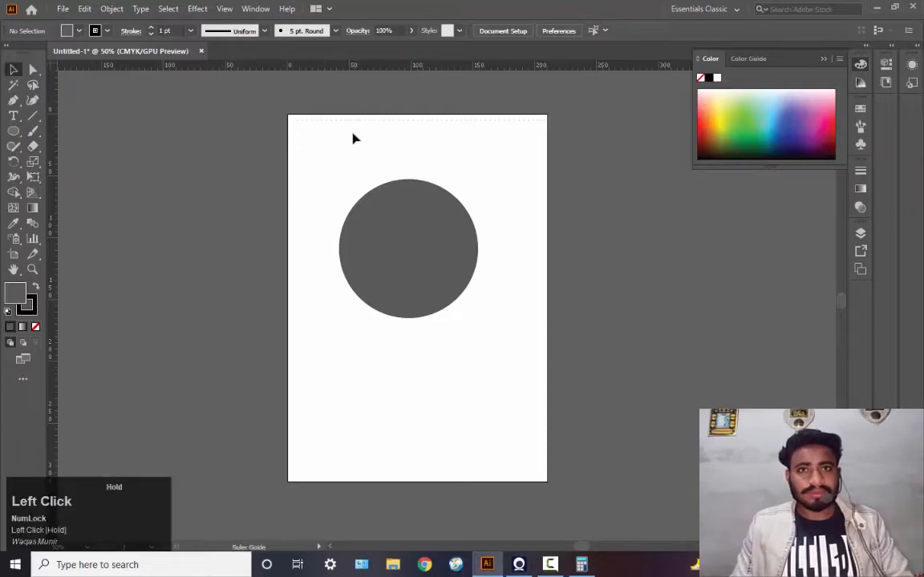
left_click_drag(380, 243, 378, 248)
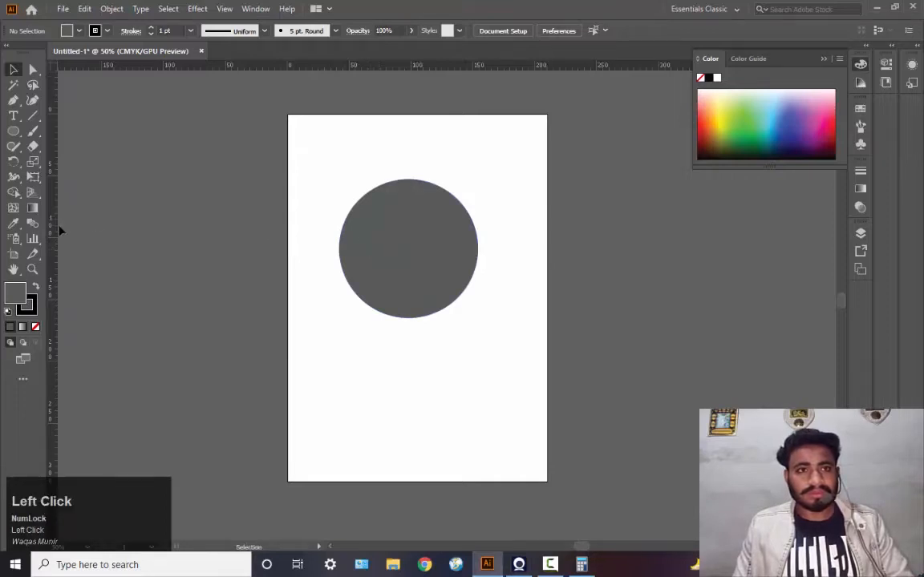
left_click_drag(59, 229, 317, 240)
left_click_drag(390, 247, 385, 247)
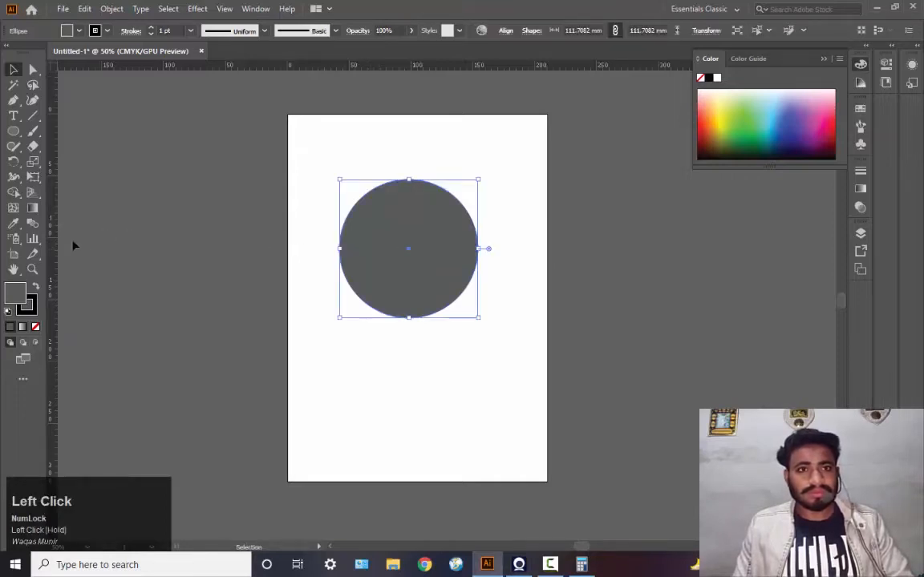
left_click_drag(60, 246, 126, 246)
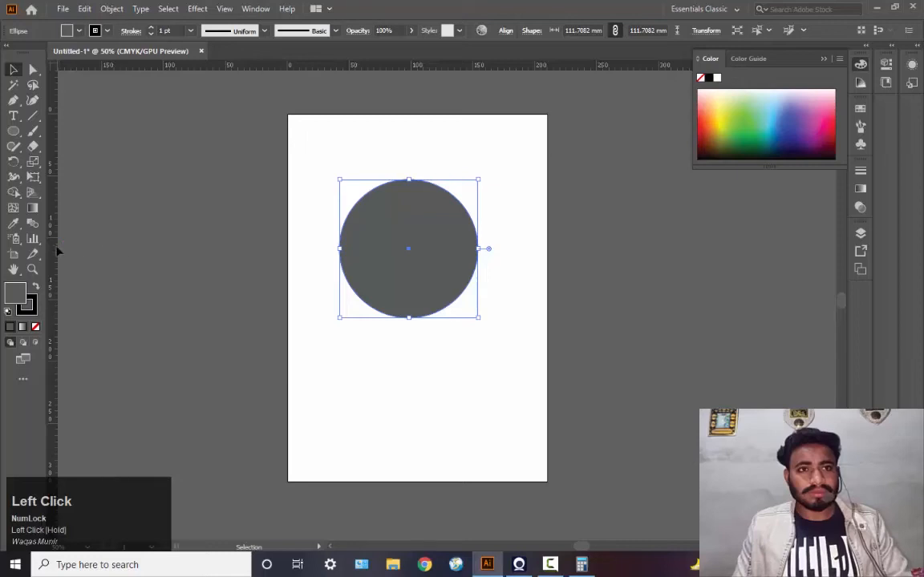
left_click_drag(58, 251, 80, 255)
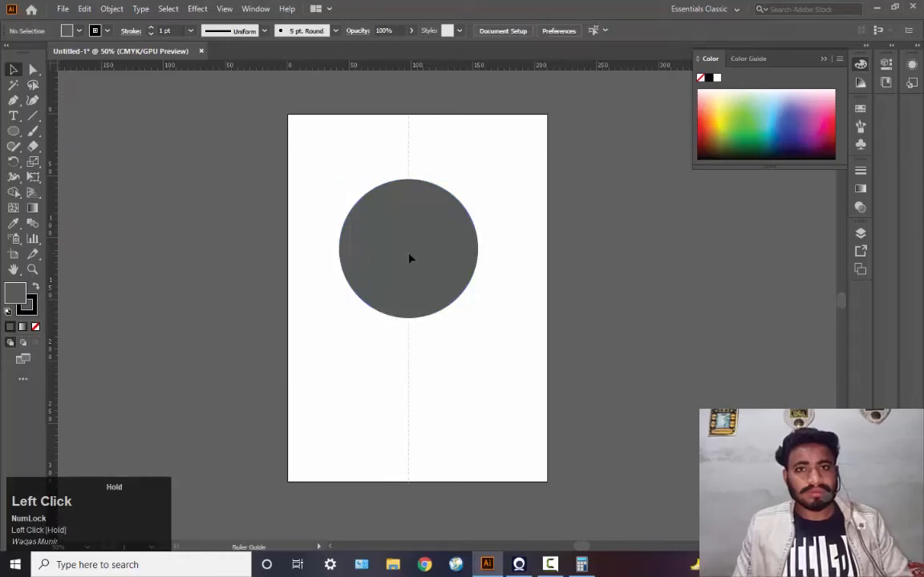
left_click_drag(410, 257, 409, 257)
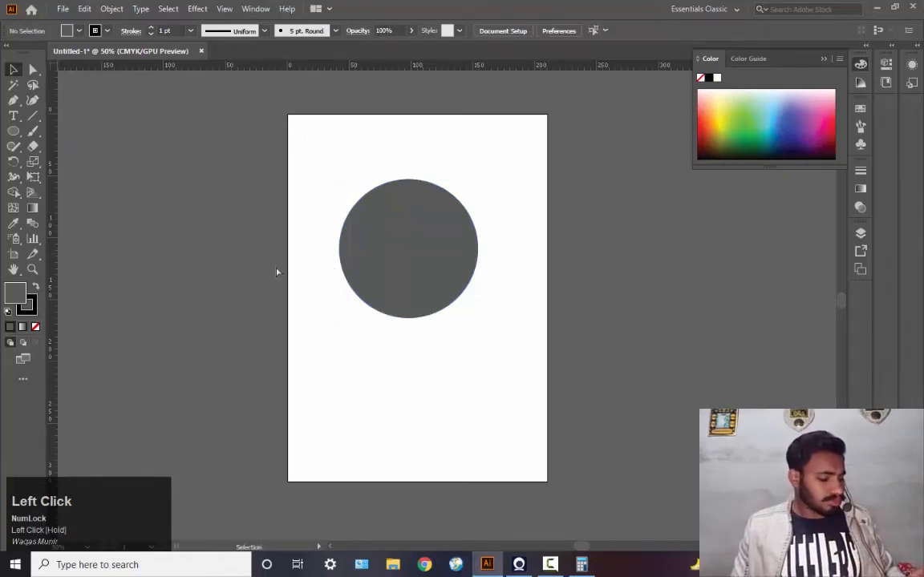
Toggle the rulers off and back on, and show the hidden guides
key("ctrl+r")
key("ctrl+r")
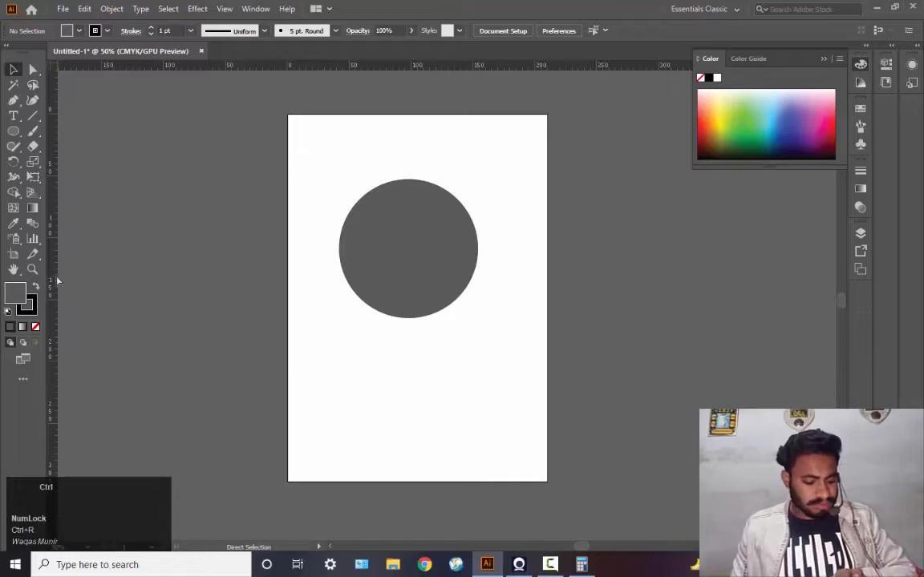
key("ctrl+semicolon")
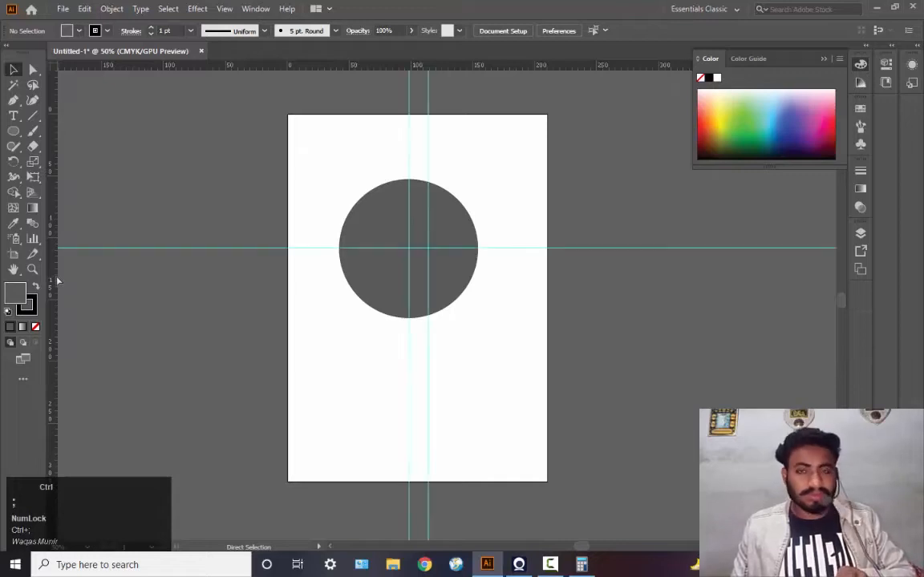
Remove the extra vertical guide beside the centre one and align the large circle's centre with the guide intersection
left_click(429, 122)
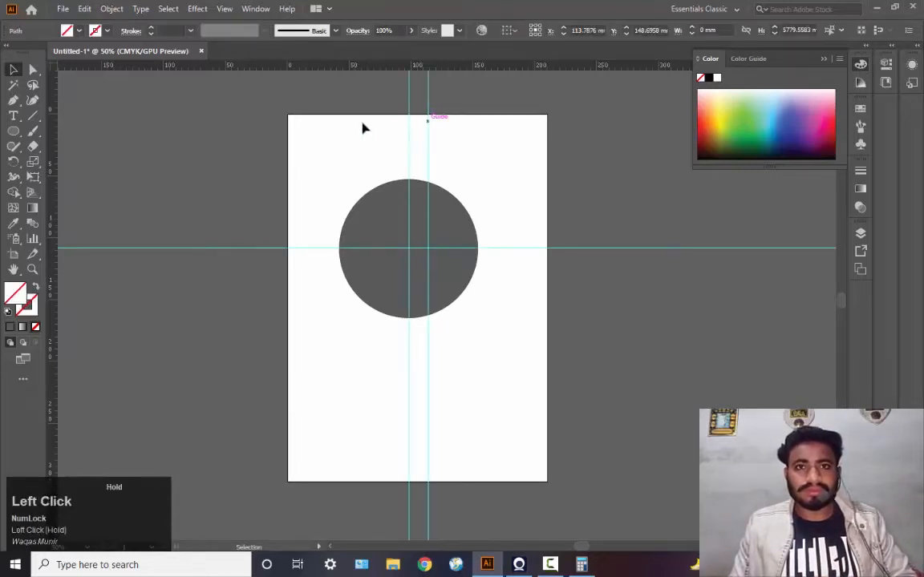
left_click_drag(432, 146, 52, 173)
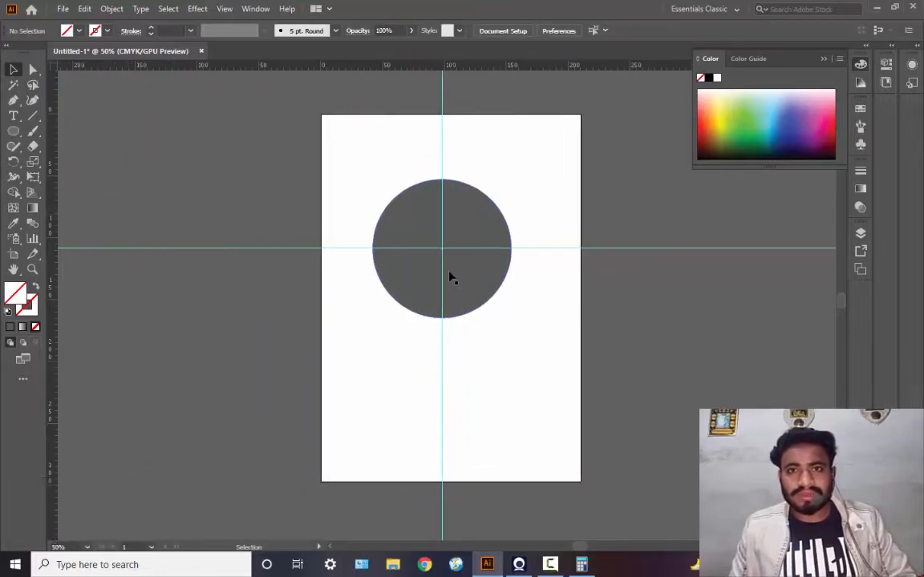
left_click_drag(451, 274, 457, 274)
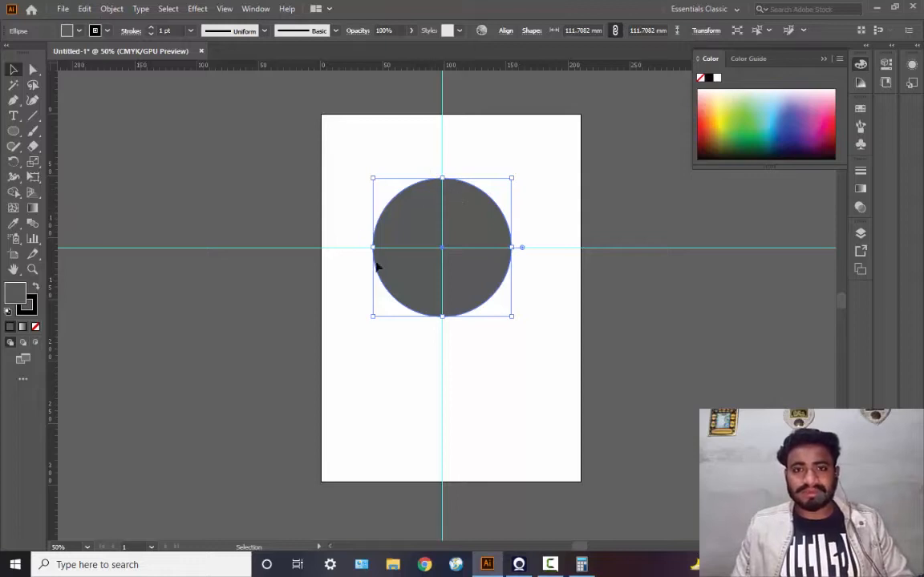
Draw a small circle about 7.8 mm in diameter above the large circle, to the left of the vertical guide
left_click(13, 131)
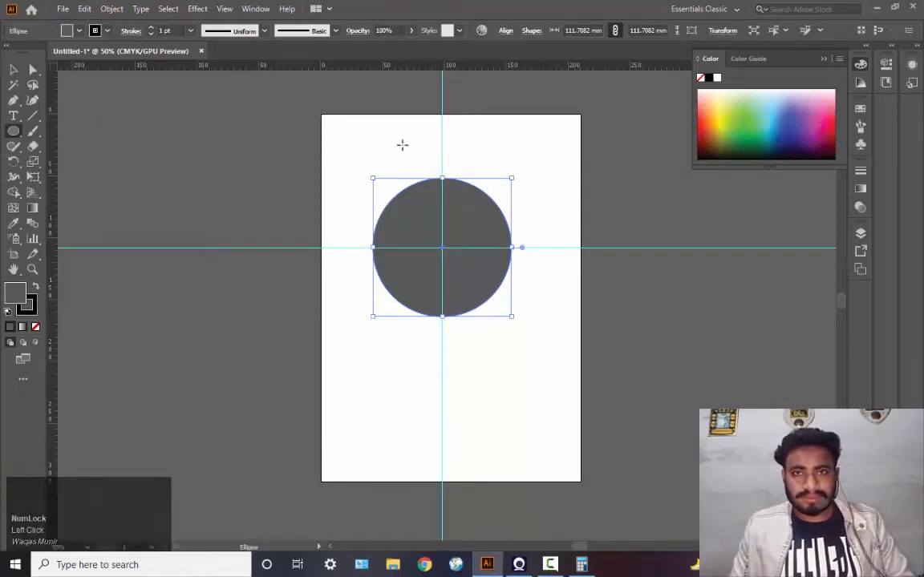
left_click_drag(402, 144, 409, 151)
left_click(12, 71)
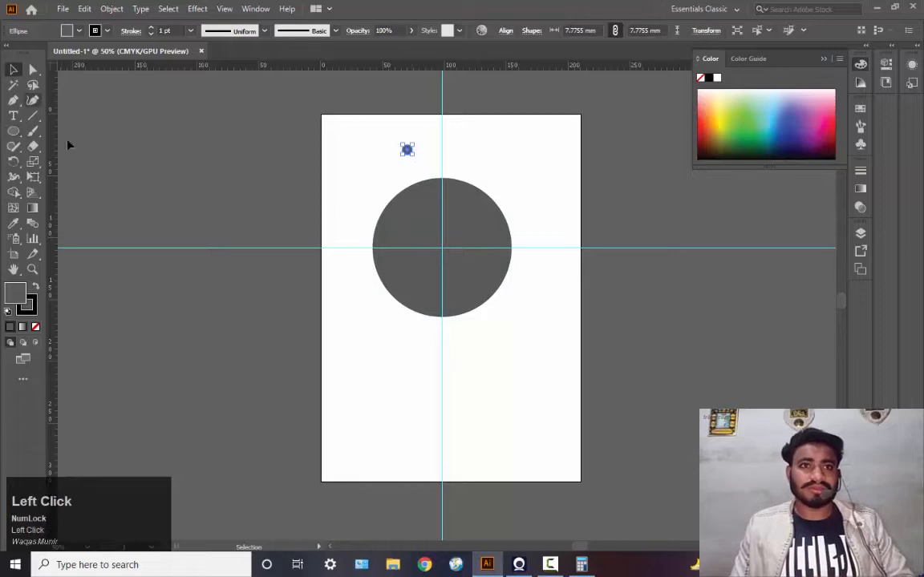
Move the small circle onto the vertical guide, just inside the top edge of the large circle
key("ctrl+space")
left_click(443, 233)
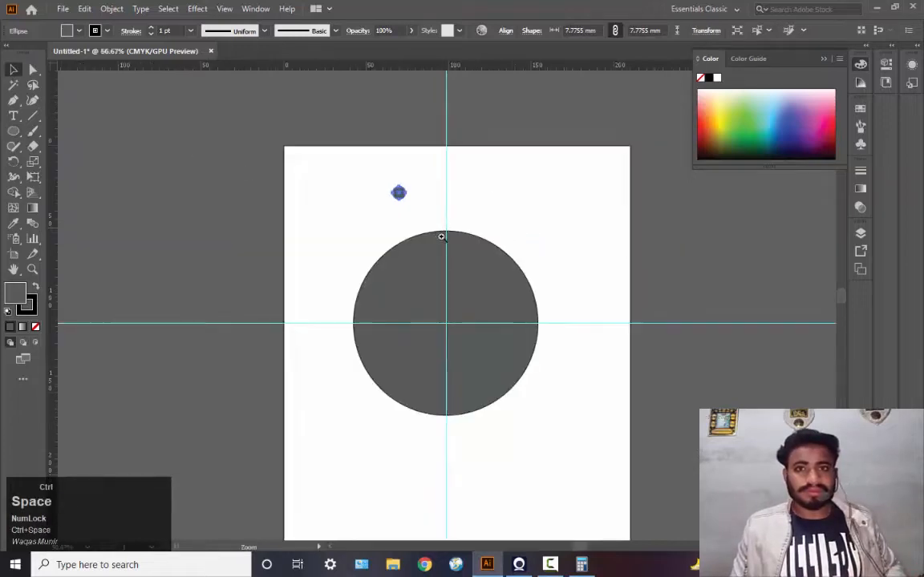
left_click(449, 281)
left_click(454, 434)
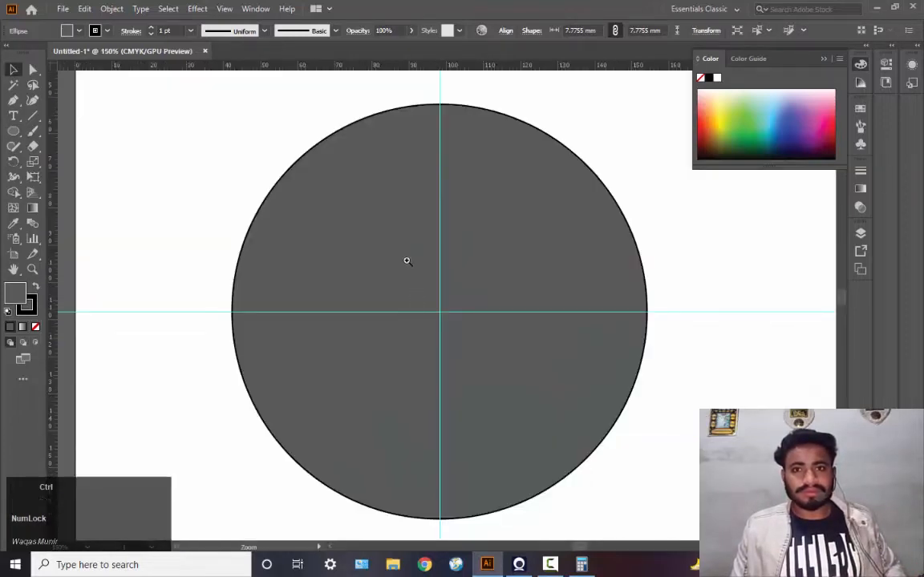
left_click_drag(405, 277, 415, 355)
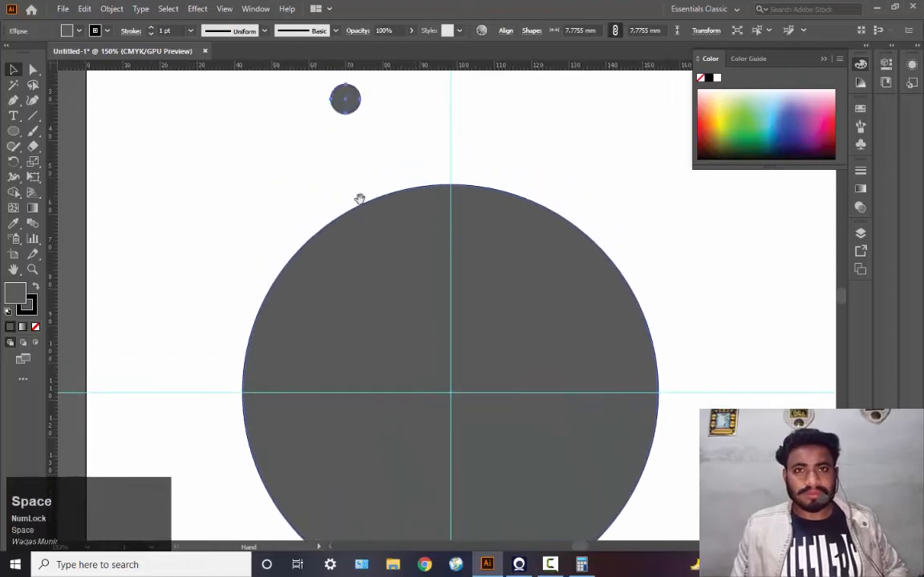
left_click(345, 97)
left_click_drag(346, 100, 451, 209)
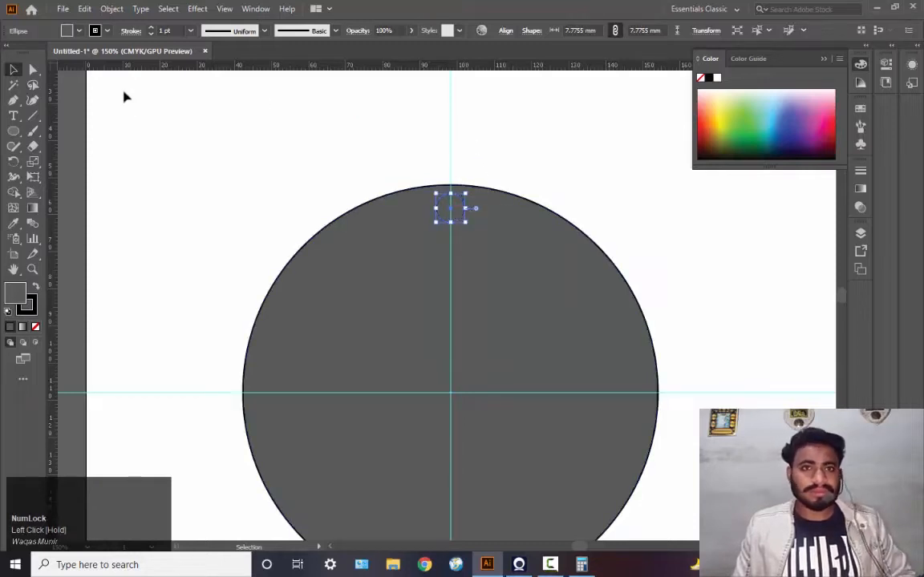
Fill the small circle with a light grey that stands out from the large dark circle
left_click(15, 299)
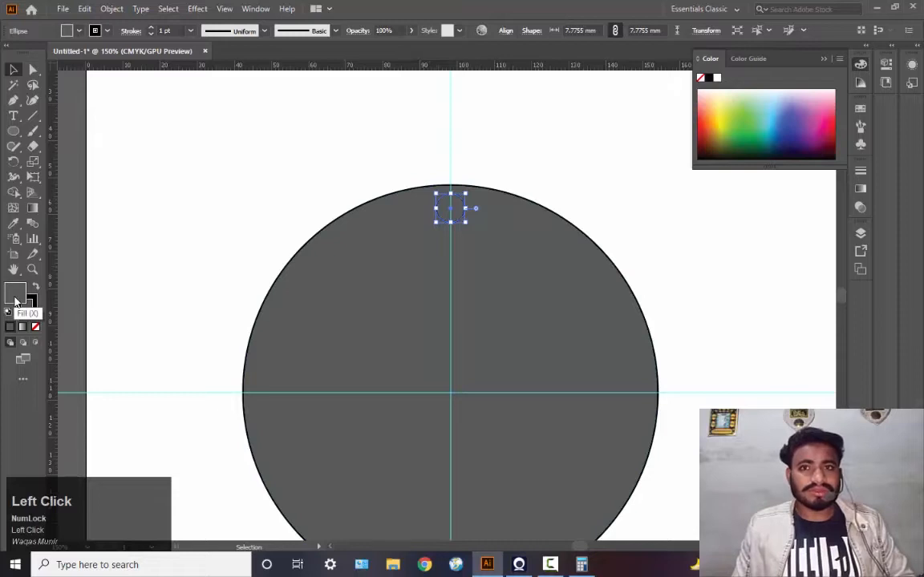
left_click(16, 298)
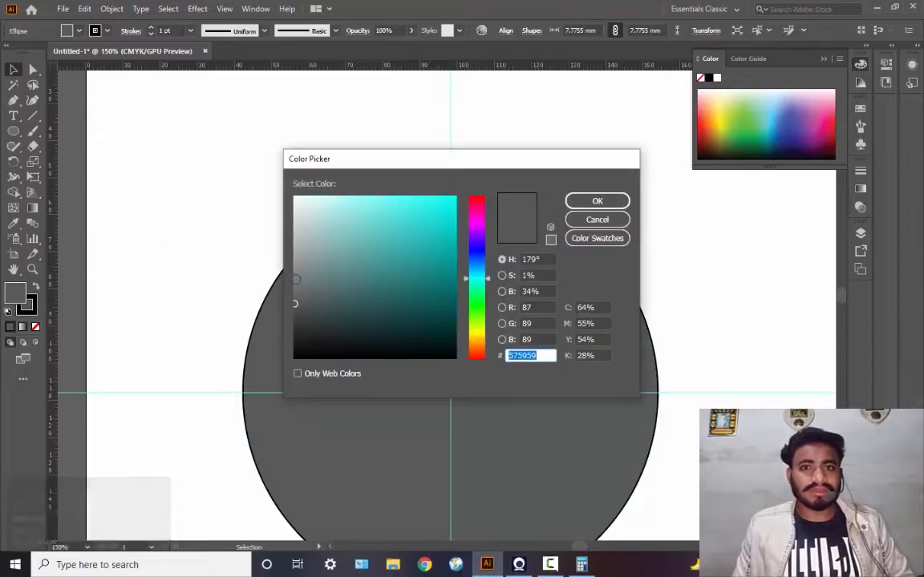
left_click(295, 279)
left_click(593, 202)
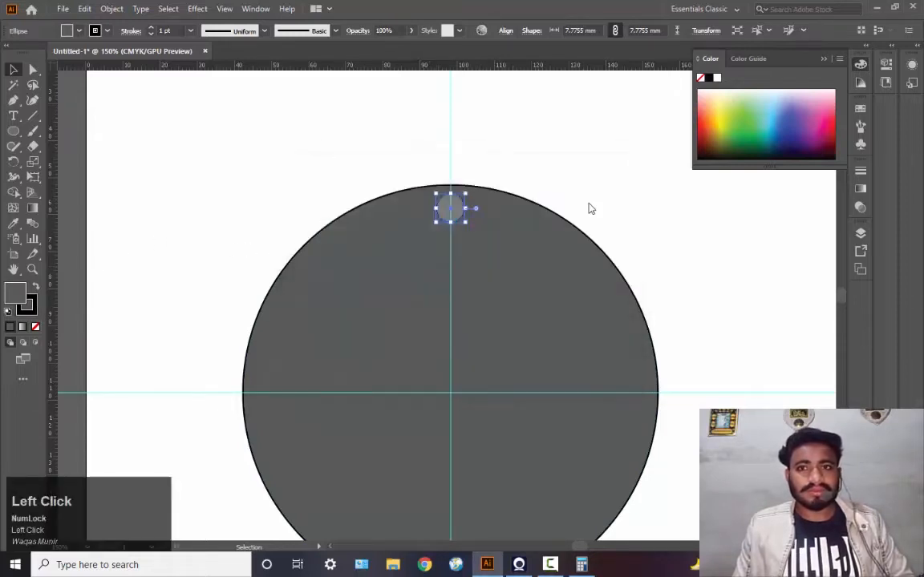
double_click(23, 297)
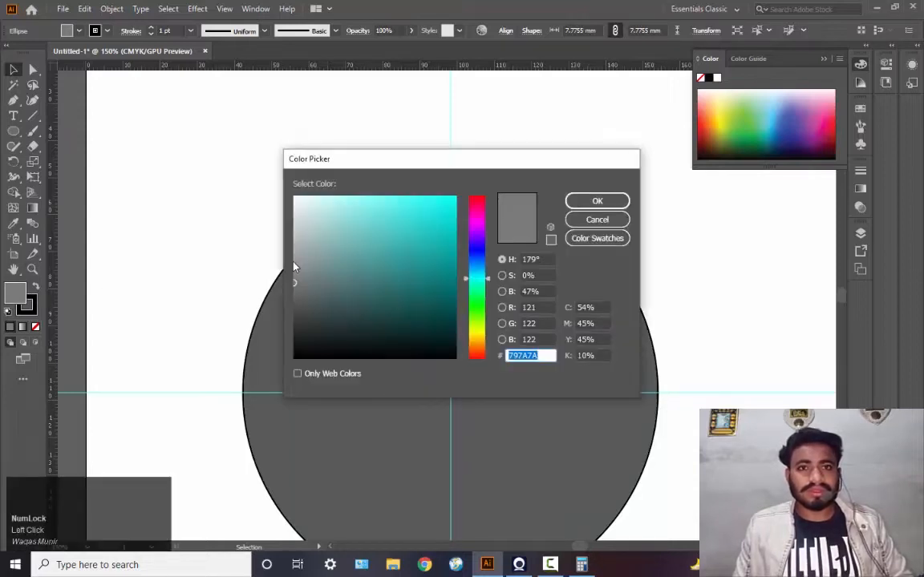
left_click(294, 265)
left_click(585, 202)
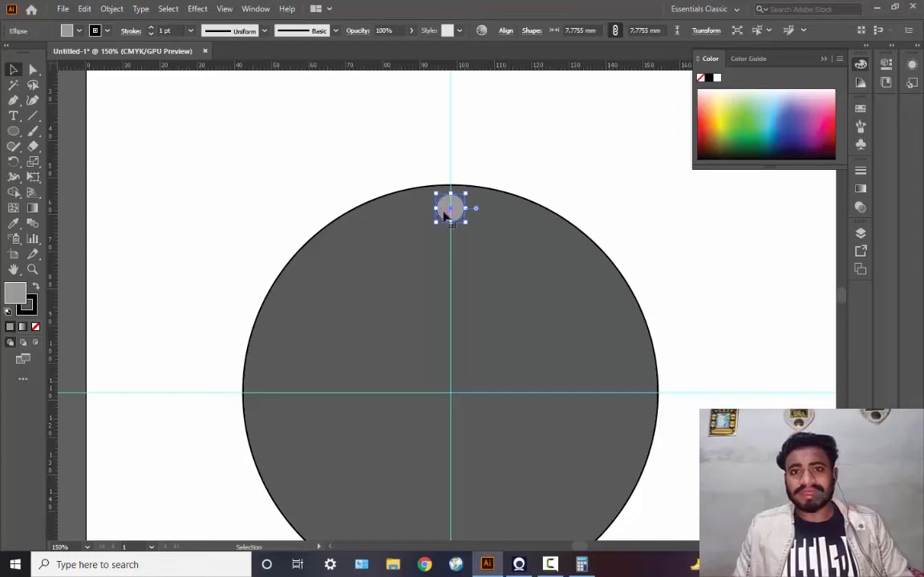
Switch to Calculator, divide 360 by 12 to find the rotation angle, and return to Illustrator
left_click(579, 565)
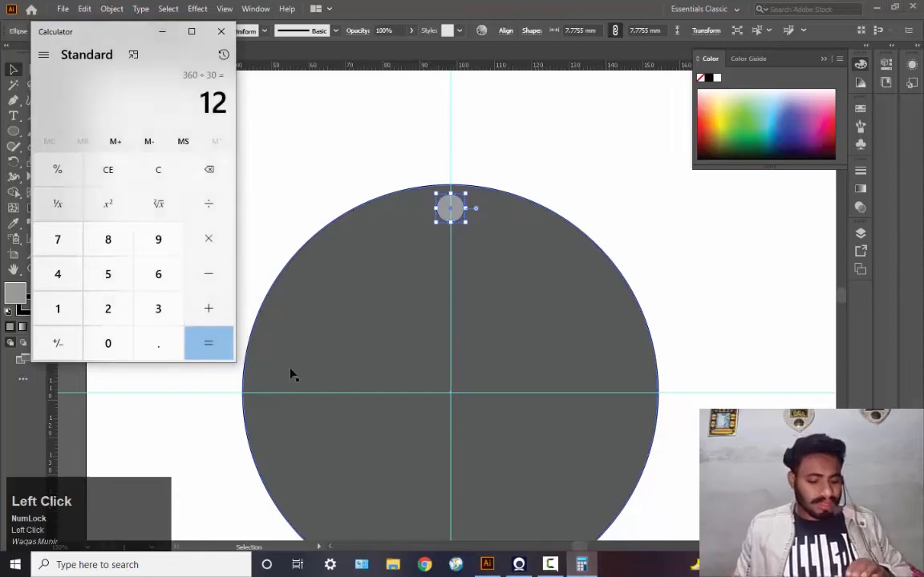
left_click(166, 181)
left_click(155, 312)
left_click(158, 273)
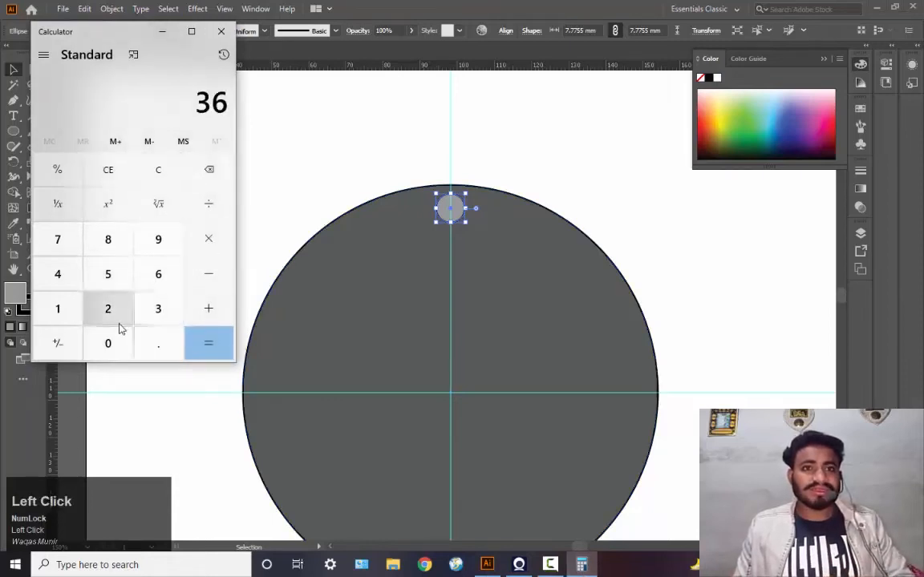
left_click(110, 347)
left_click(208, 205)
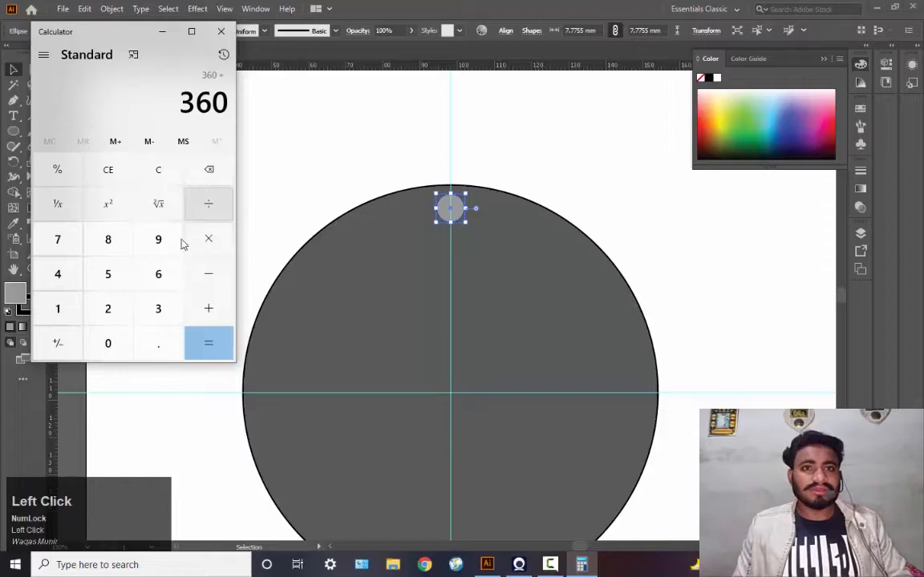
left_click(57, 308)
left_click(105, 313)
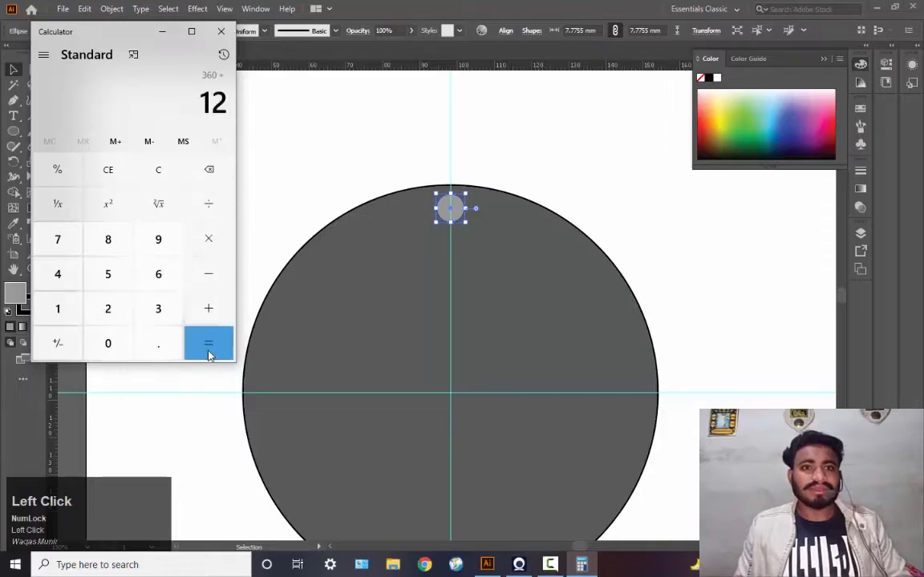
left_click(208, 353)
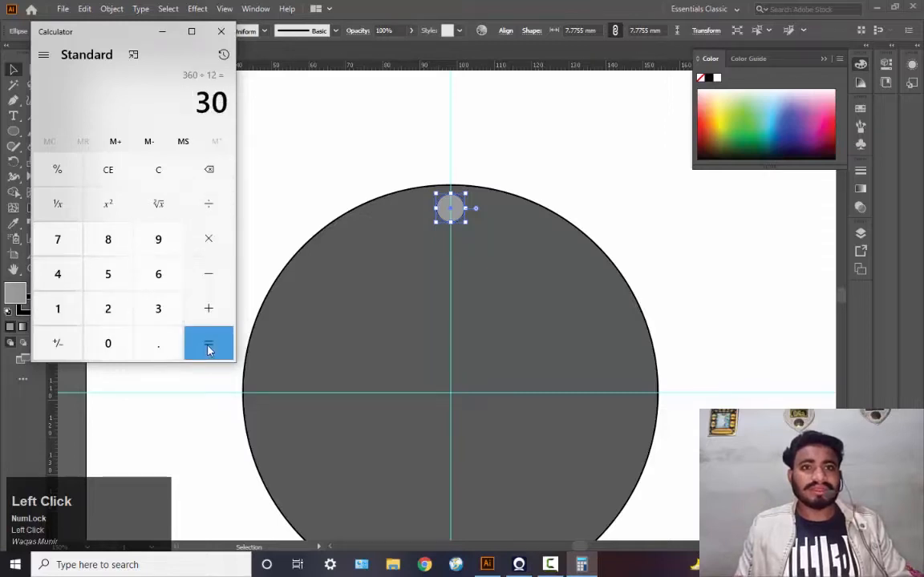
left_click(162, 31)
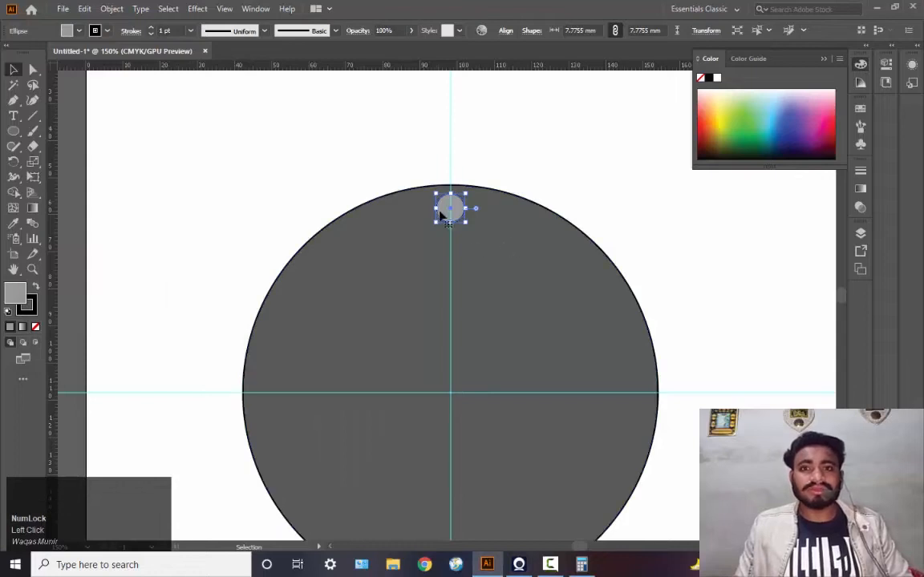
Create a copy of the small circle rotated 30° about the guide intersection at the large circle's centre
left_click(14, 163)
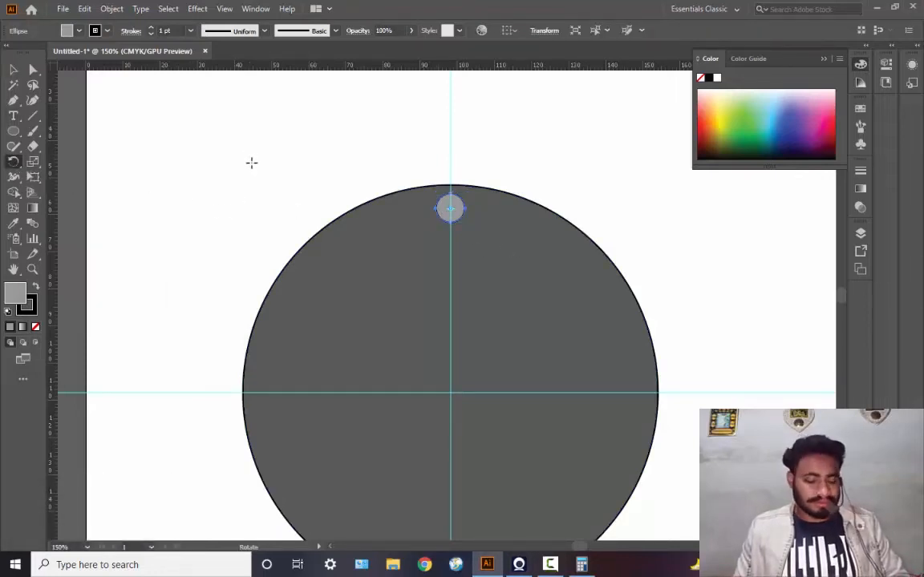
left_click(379, 226, "alt")
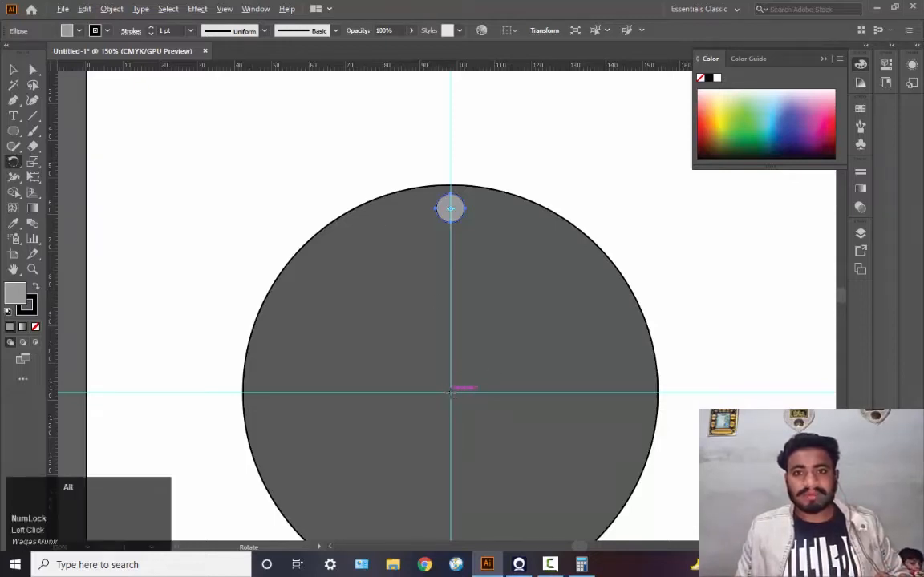
left_click(451, 209, "alt")
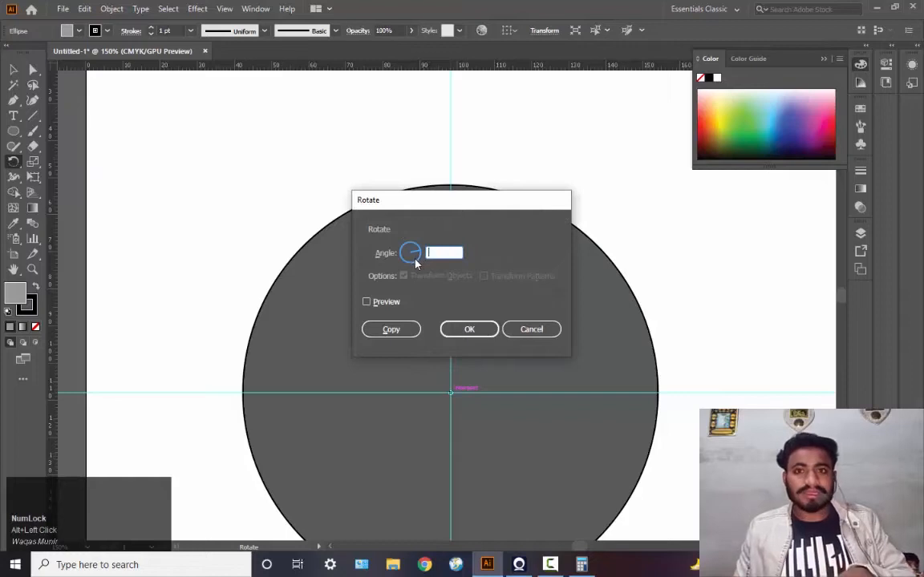
type("30")
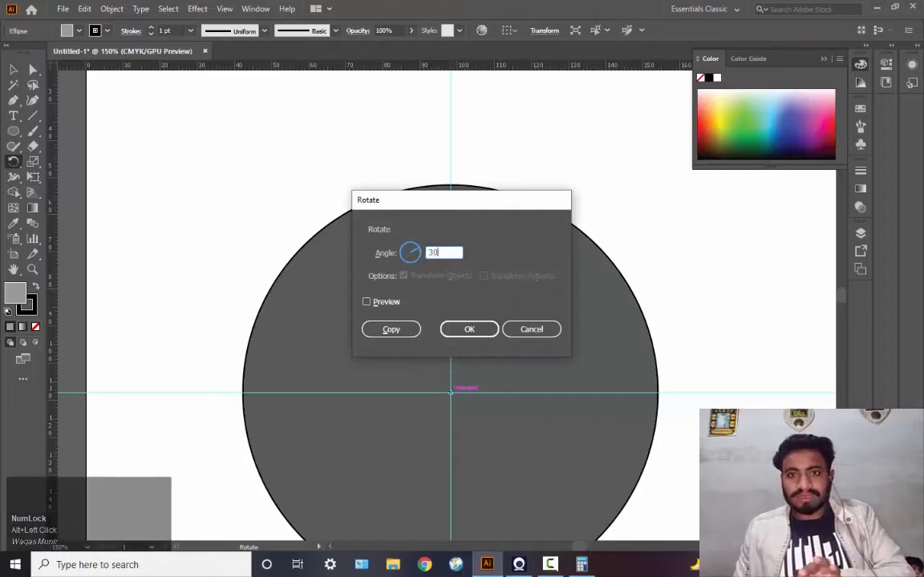
left_click(389, 328)
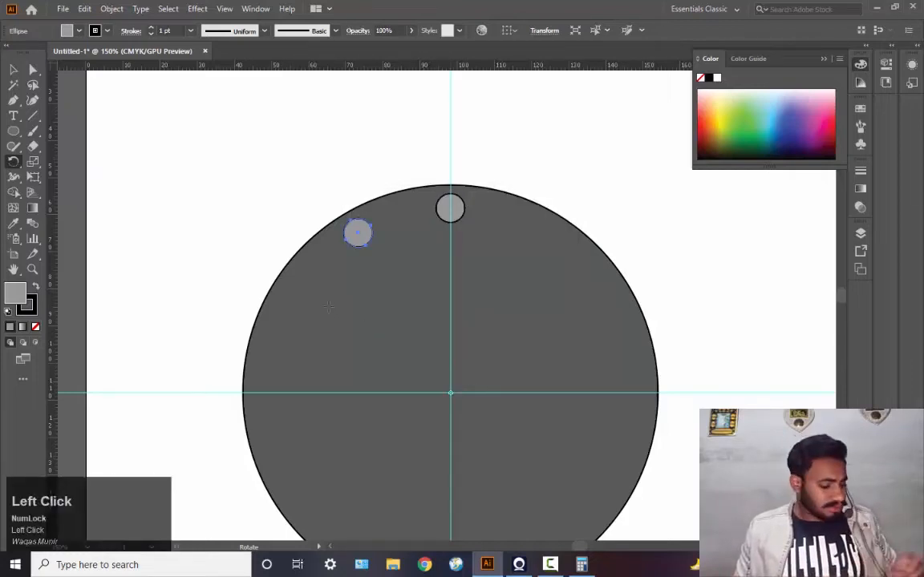
Repeat the 30° rotated copy until the small circles form a complete ring of twelve inside the large circle
key("v")
key("ctrl+d")
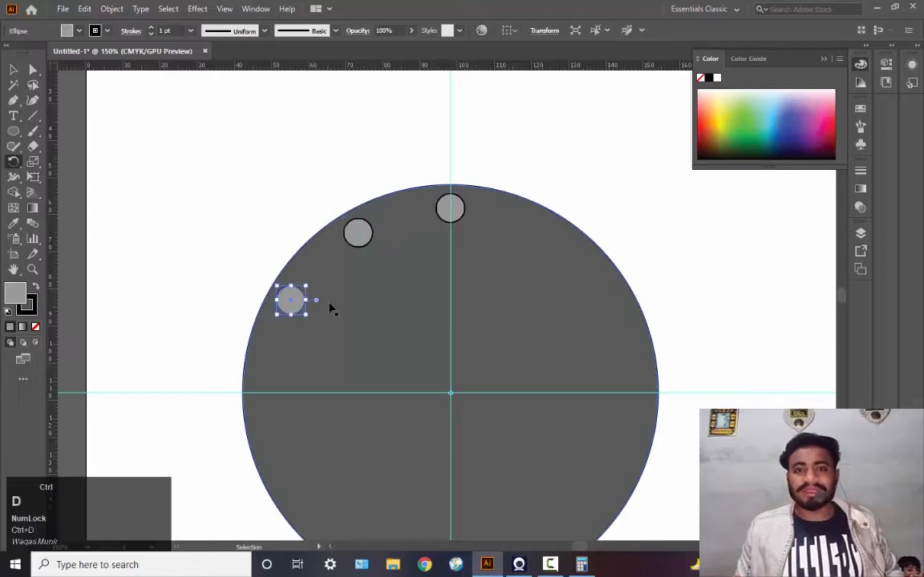
key("ctrl+d")
key("ctrl+d")
key("ctrl+d")
key("ctrl+d")
key("ctrl+d")
key("ctrl+d")
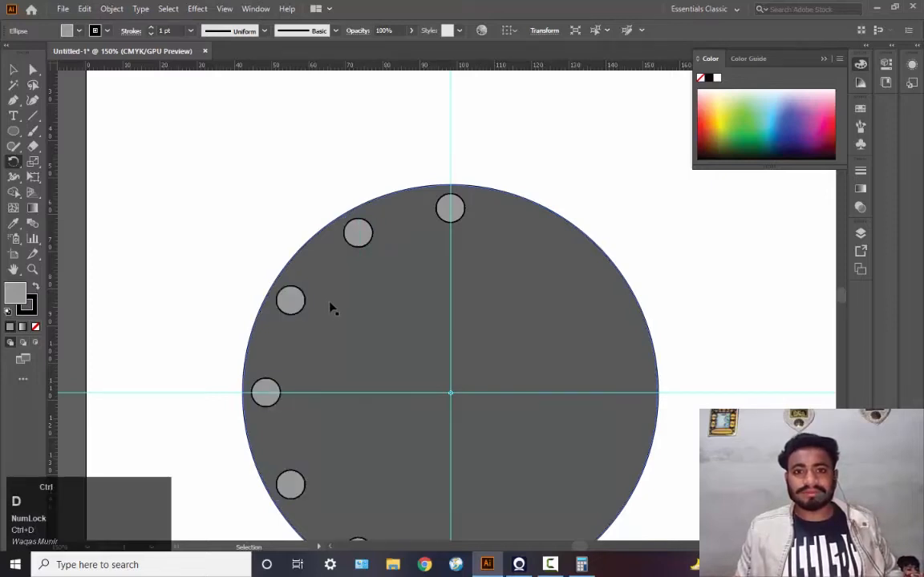
key("ctrl+d")
key("ctrl+d")
key("ctrl+d")
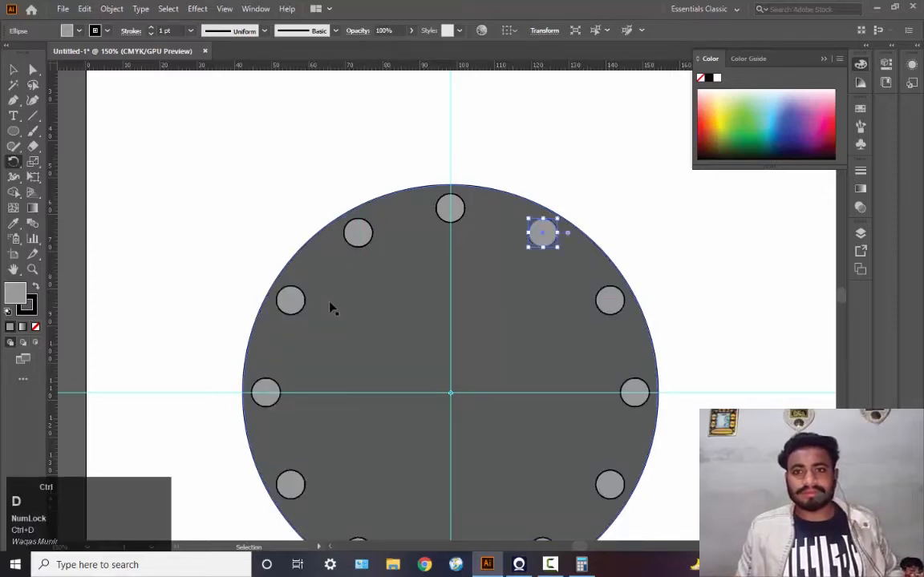
Select the large dark circle and lock it so it cannot be selected or moved
key("r")
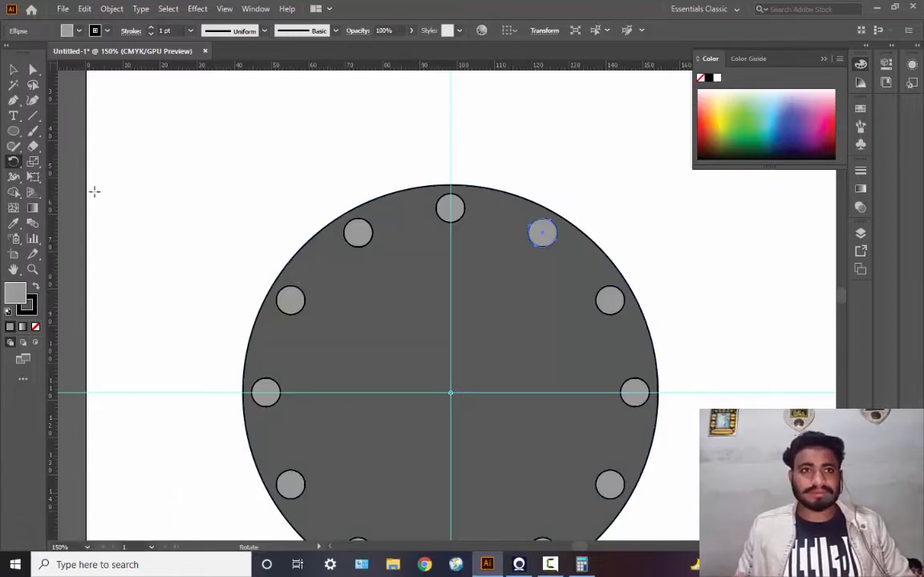
left_click(14, 72)
left_click(15, 72)
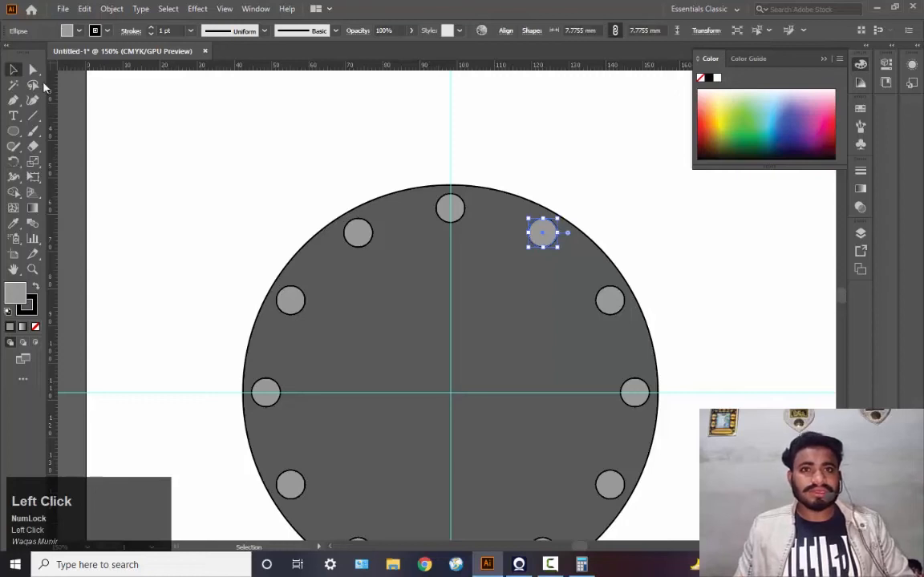
left_click(391, 214)
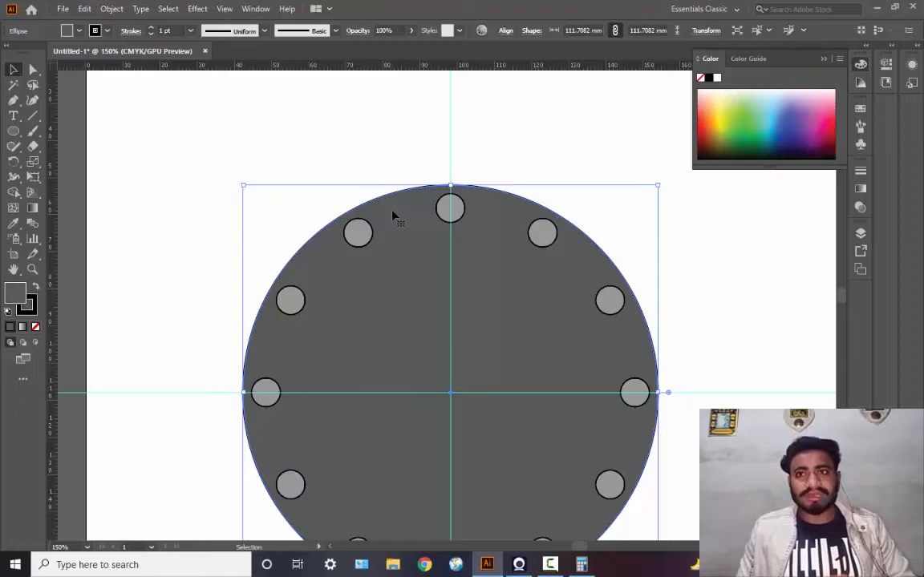
left_click(112, 9)
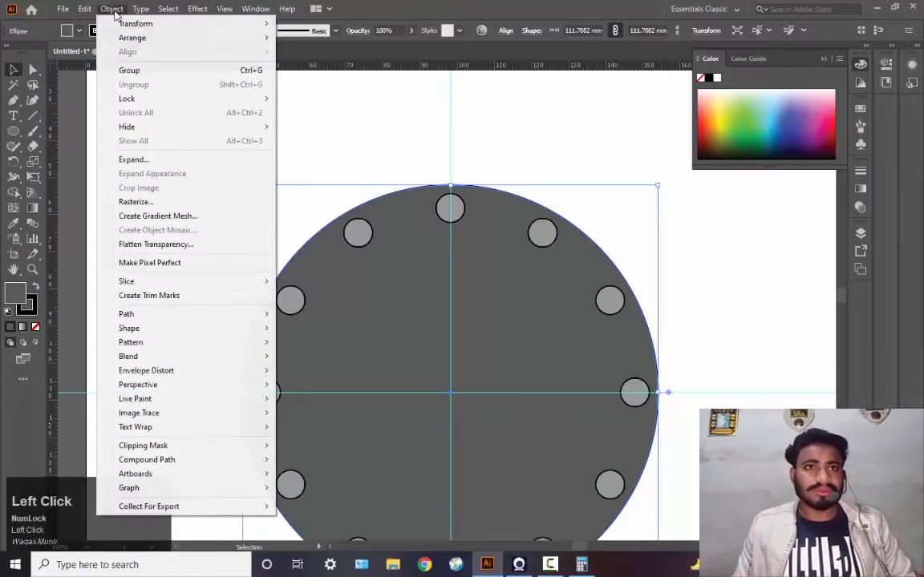
mouse_move(140, 99)
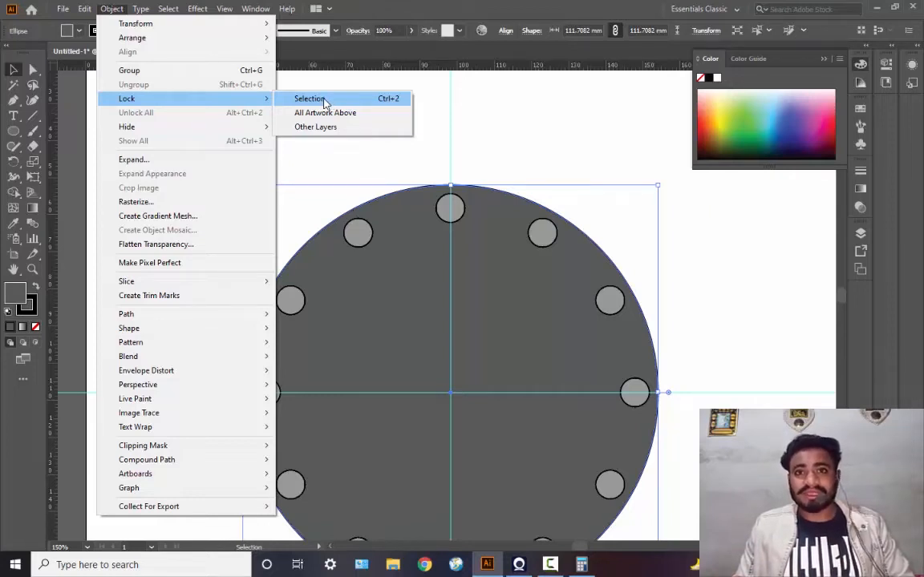
left_click(324, 99)
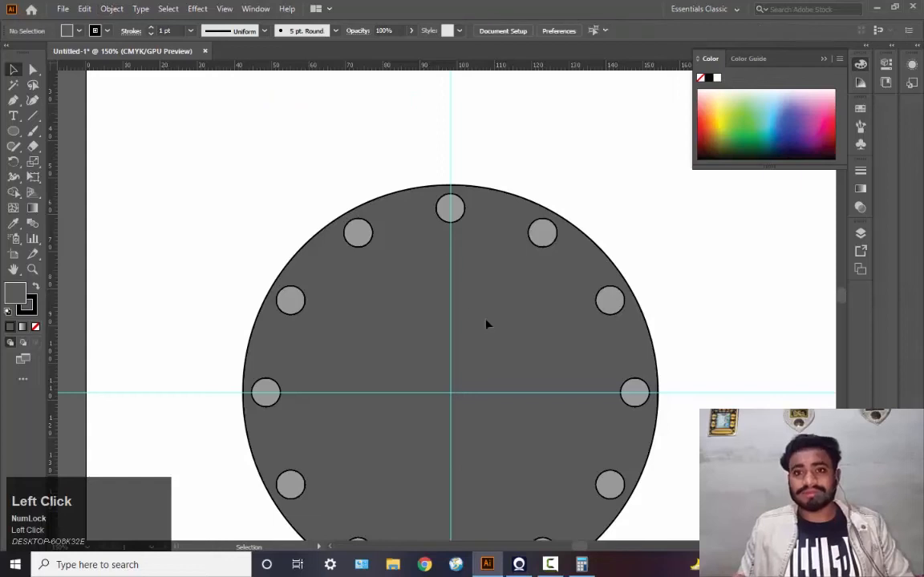
Lock the whole of Layer 1 and unlock it again
left_click(860, 239)
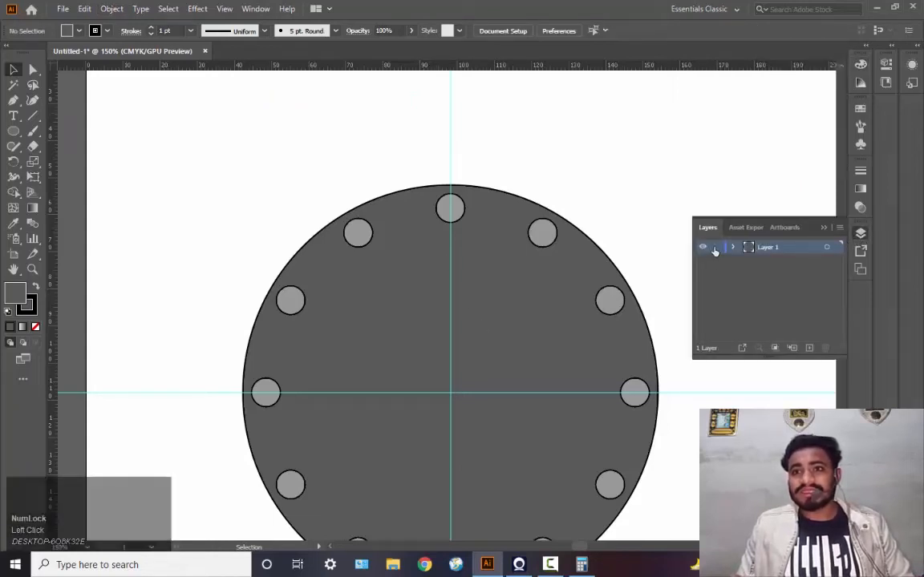
left_click(715, 249)
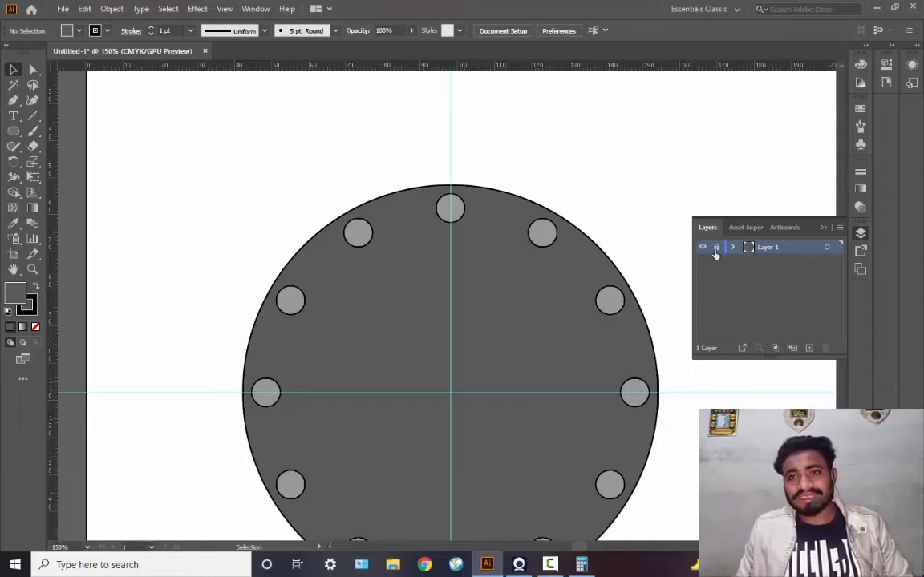
left_click(716, 249)
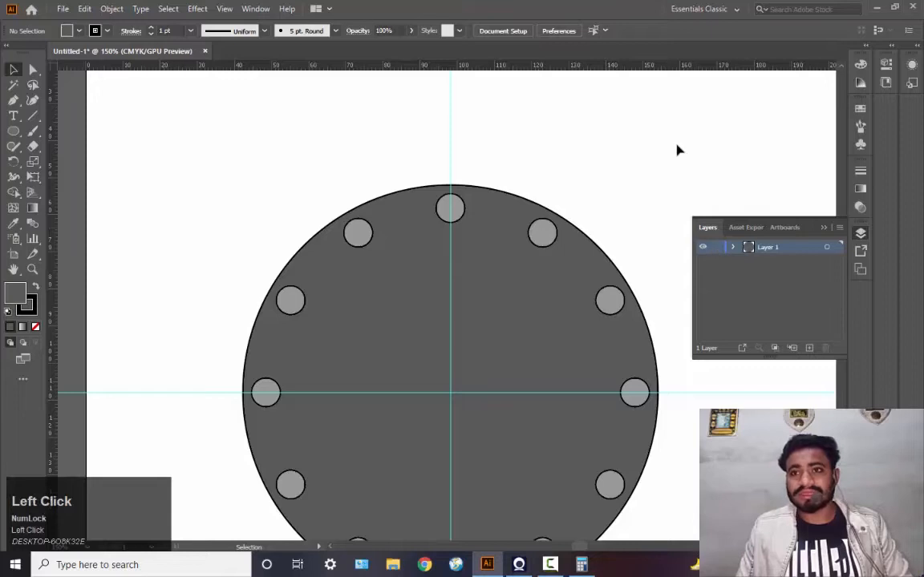
left_click(821, 228)
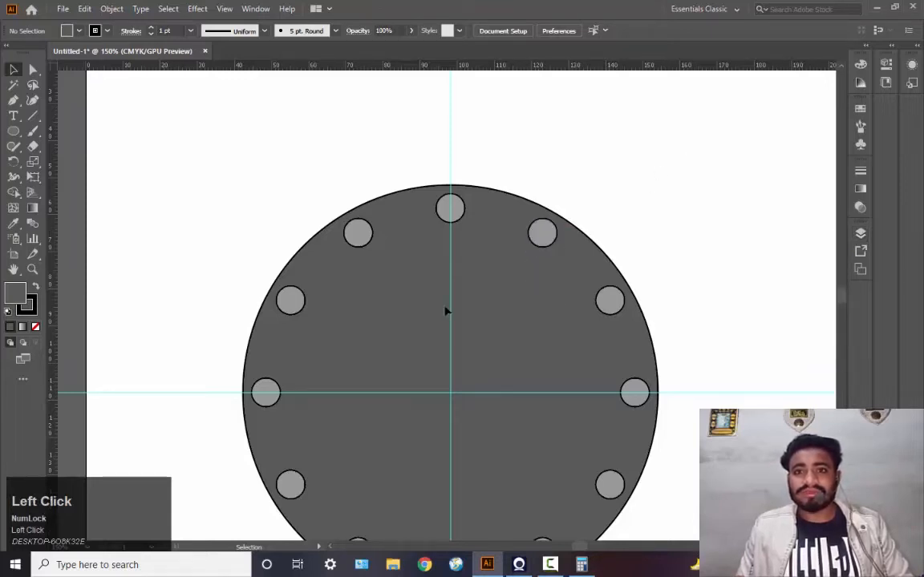
Select the whole ring of small circles over the locked large circle and group them
mouse_move(426, 337)
left_mouse_down()
mouse_move(468, 346)
mouse_move(387, 313)
left_mouse_up()
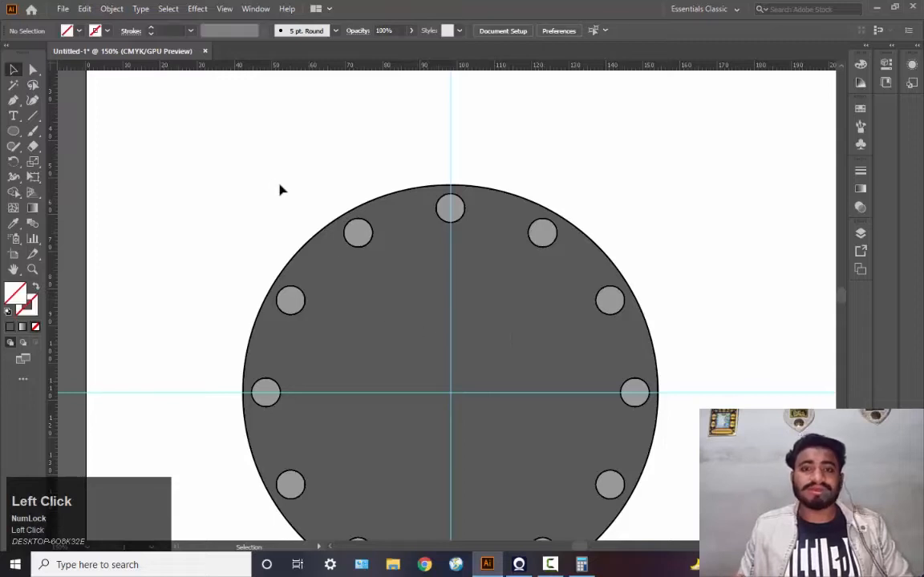
left_click_drag(160, 130, 689, 491)
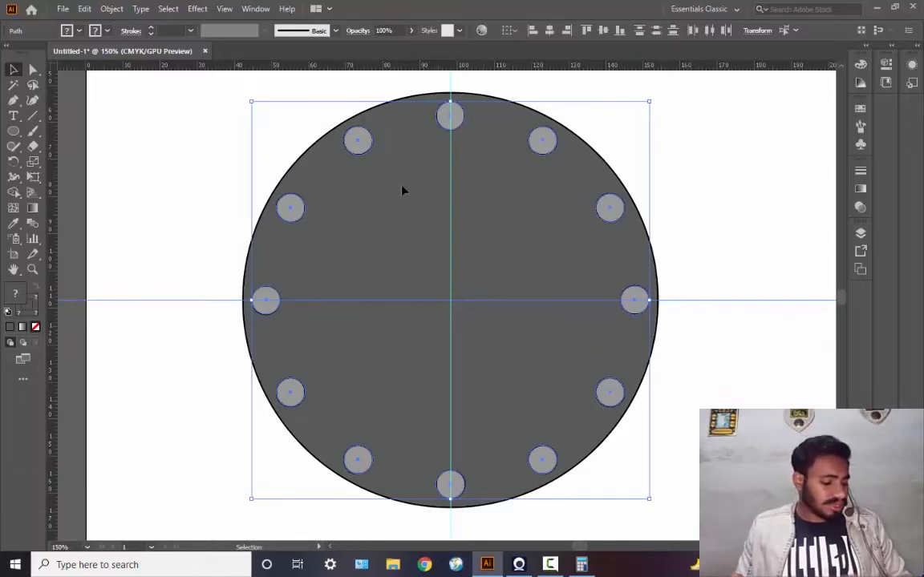
key("ctrl")
key("ctrl+g")
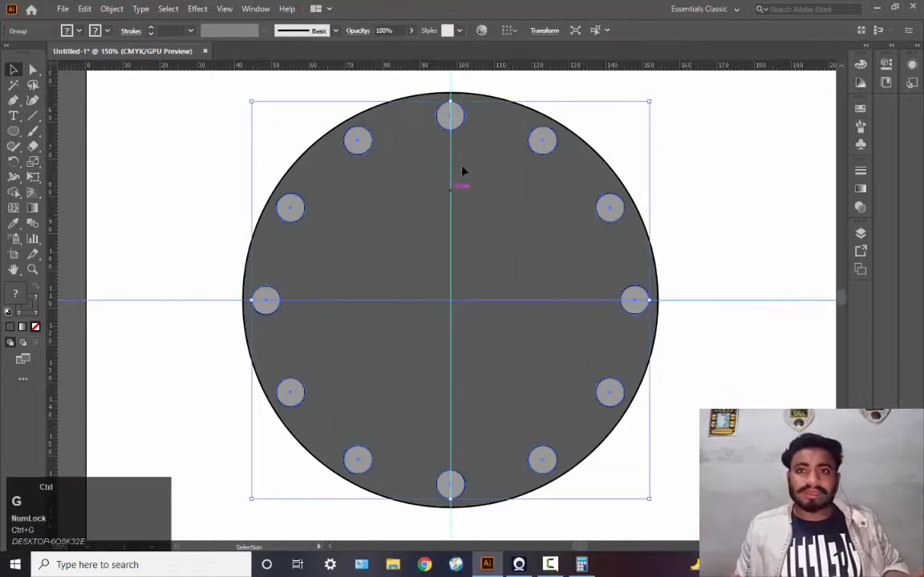
Move the grouped ring of small circles off the large circle to the empty area on its right and deselect it
left_click(460, 130)
left_click_drag(459, 130, 851, 219)
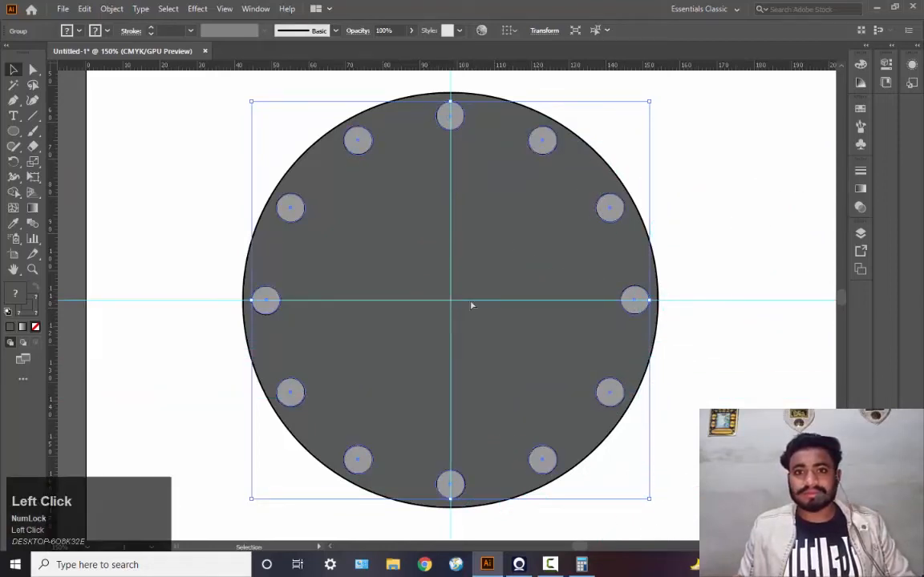
left_click_drag(471, 305, 845, 314)
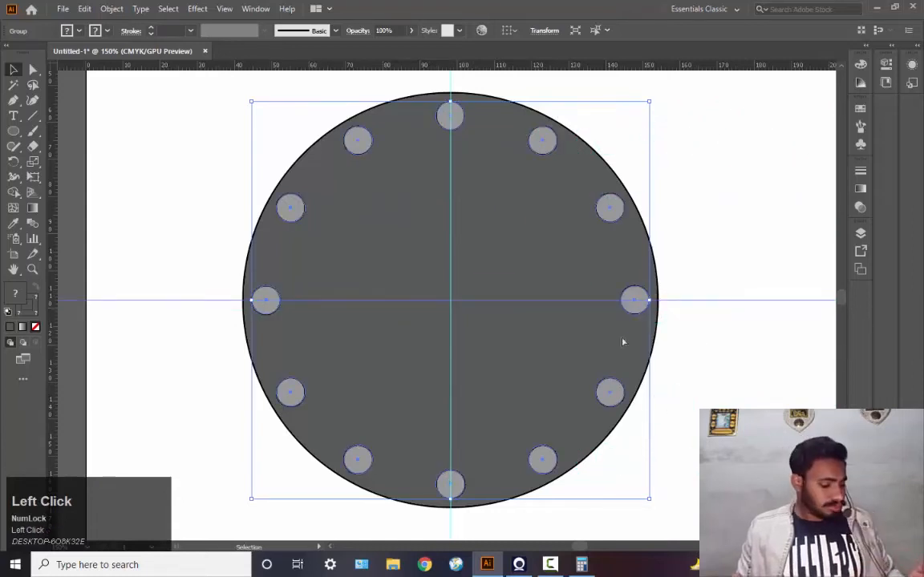
left_click(552, 328, "ctrl+alt")
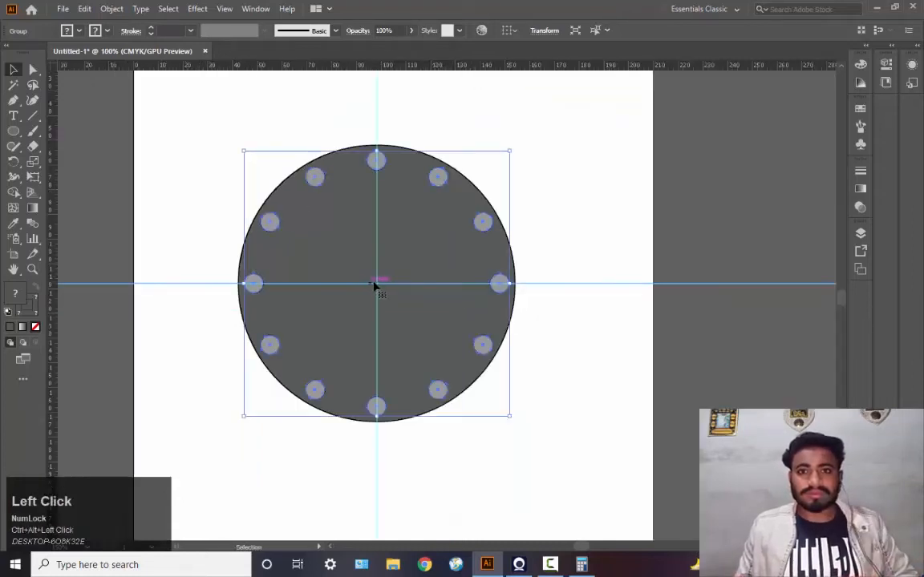
left_click_drag(375, 284, 699, 282)
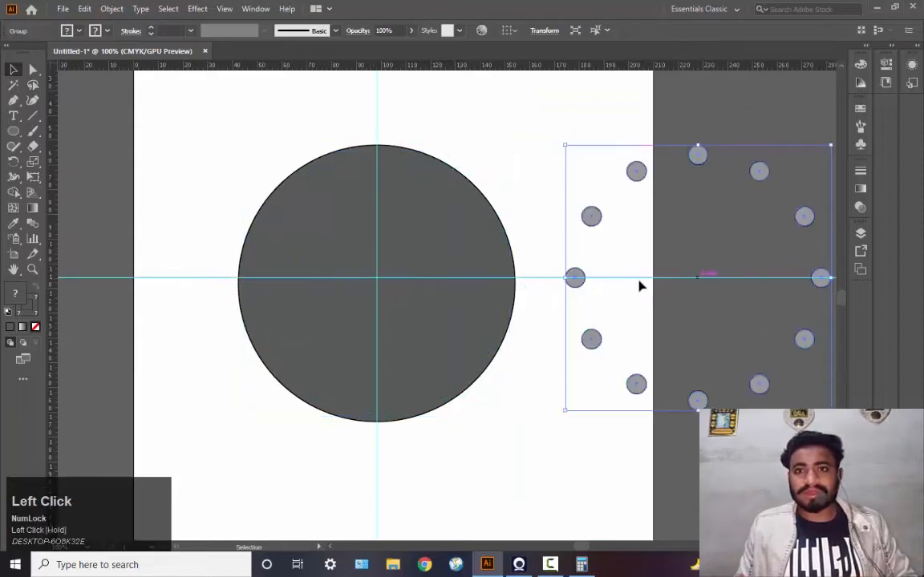
left_click(471, 144)
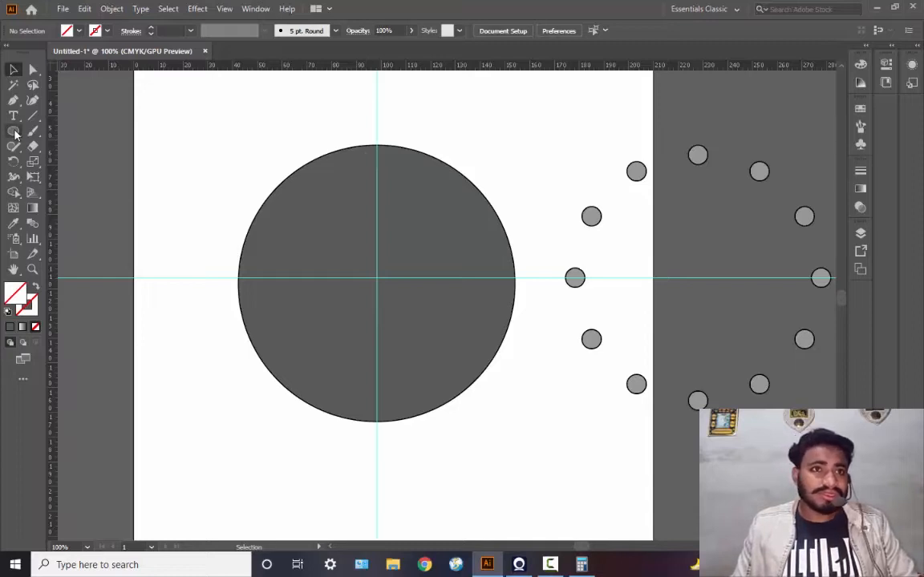
Draw a narrow upright rounded rectangle just above the large circle's top edge, slightly left of the vertical guide
left_click_drag(12, 133, 58, 141)
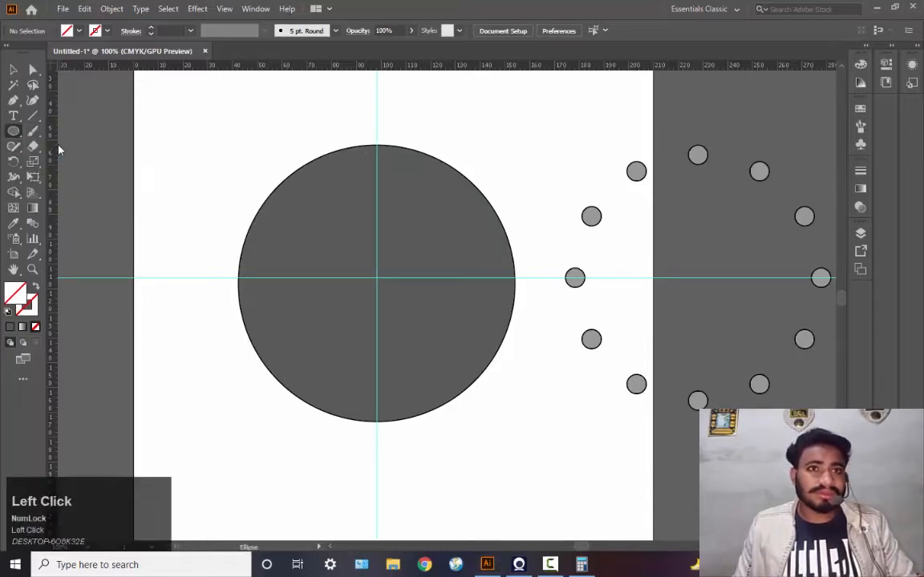
key("ctrl+space")
left_click(273, 109, "ctrl")
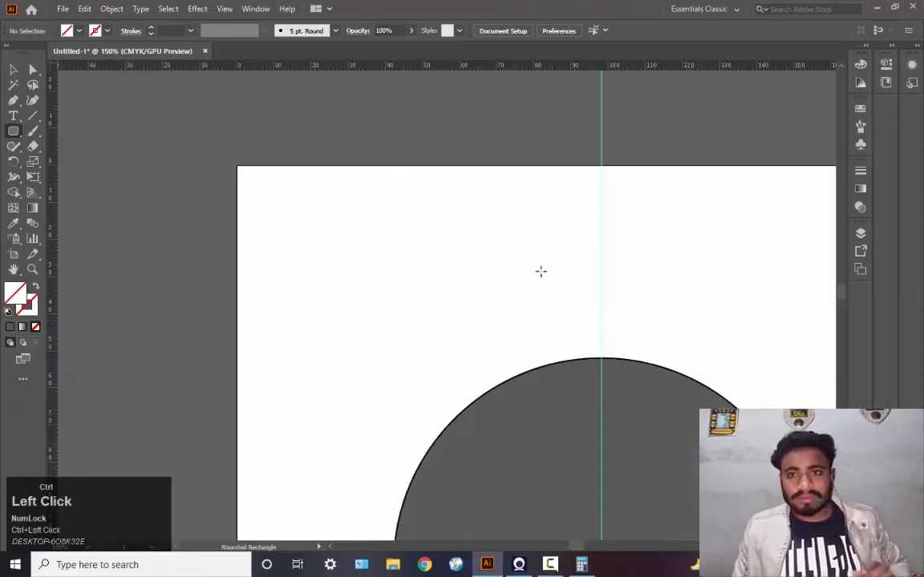
key("ctrl+space")
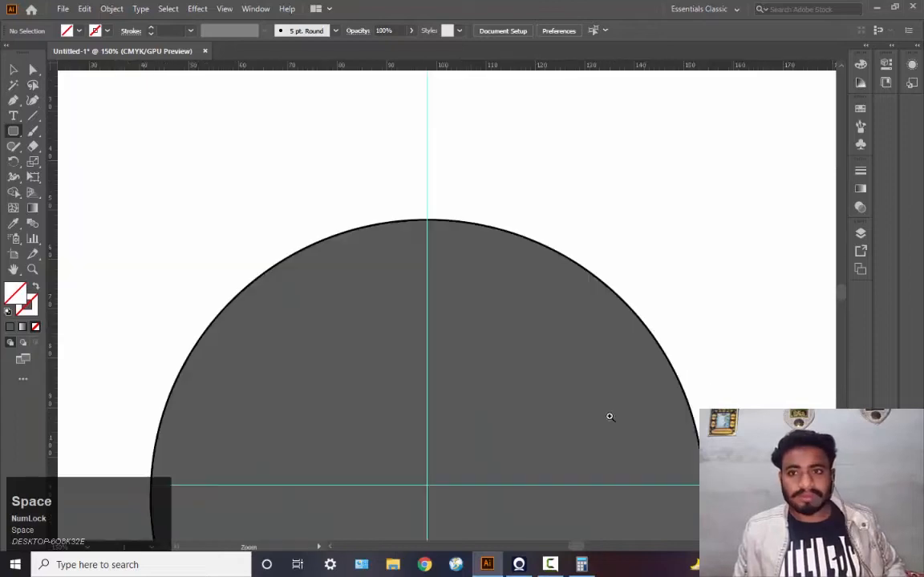
left_click(552, 378, "ctrl")
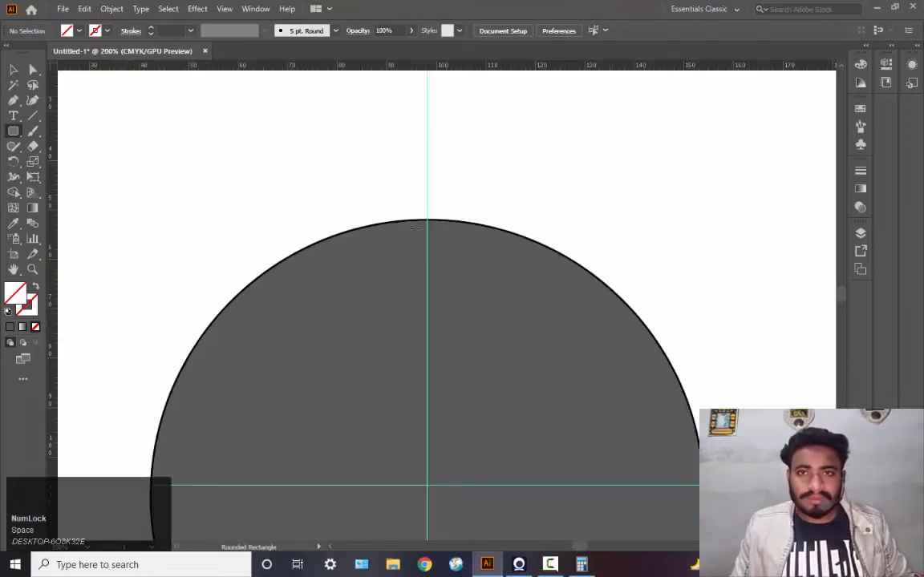
left_click_drag(383, 184, 389, 211)
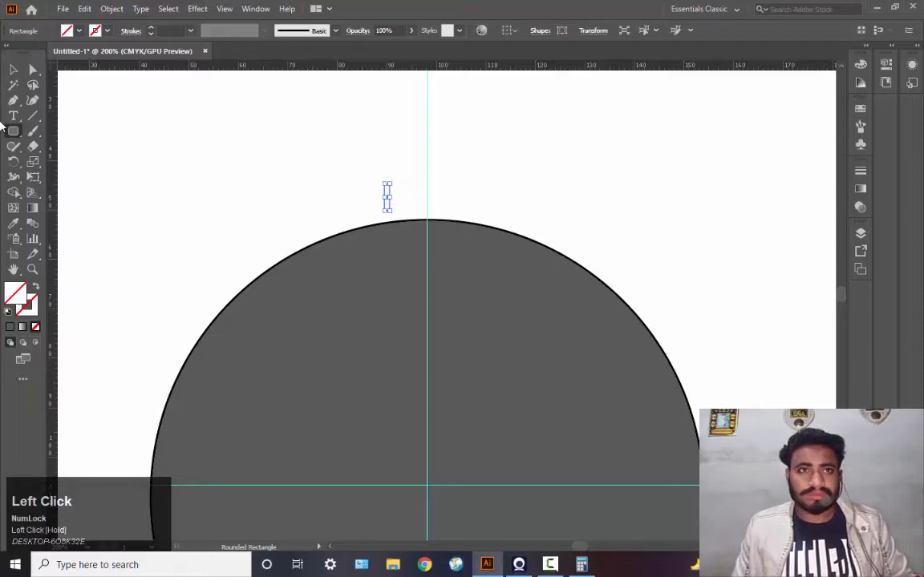
Fill the narrow rounded rectangle with a pale cyan colour
left_click(17, 293)
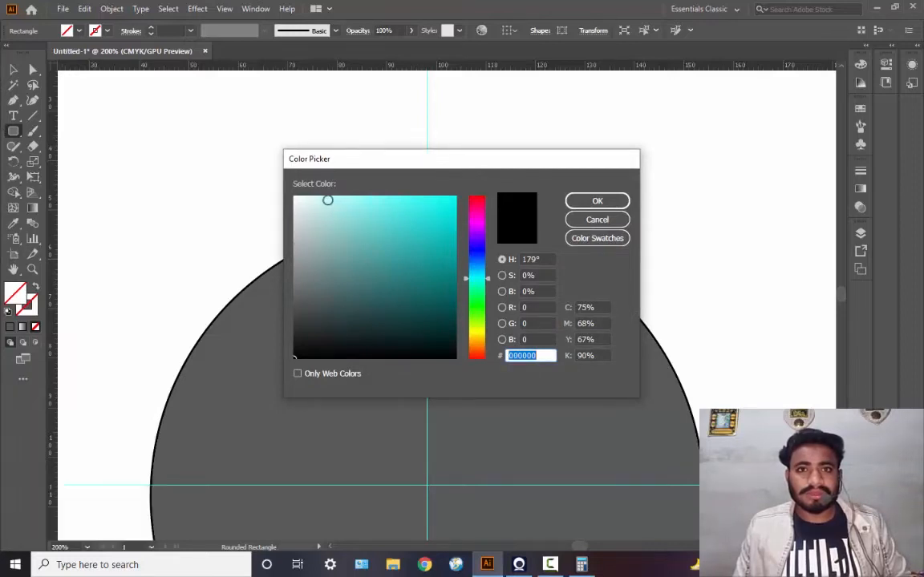
left_click(325, 200)
left_click(597, 200)
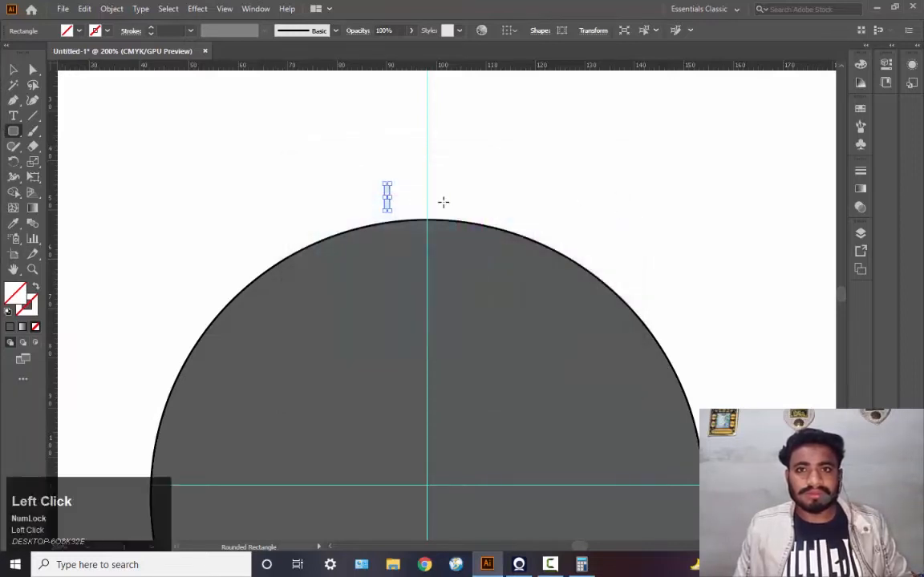
Nudge the pale cyan rectangle down and right onto the vertical guide, overlapping the large circle's top edge
left_click(13, 70)
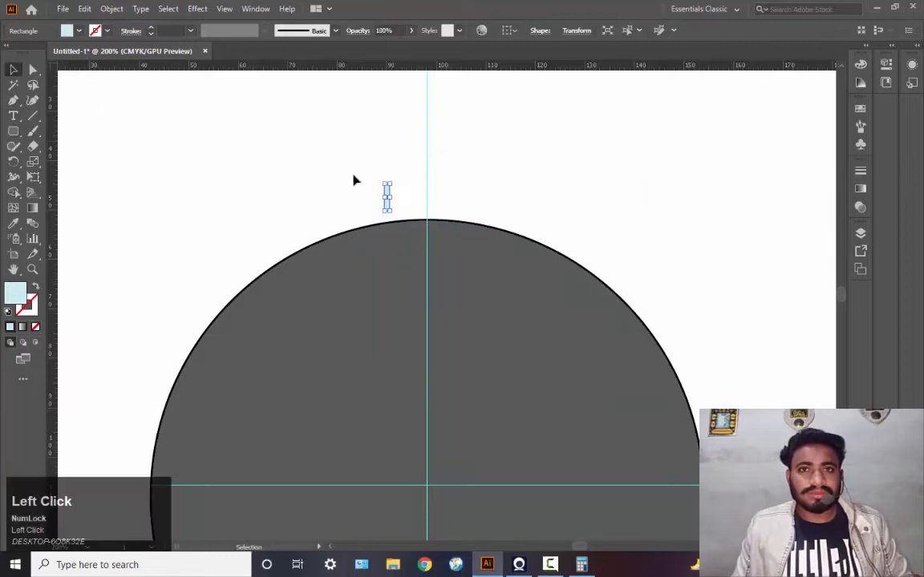
key("Down")
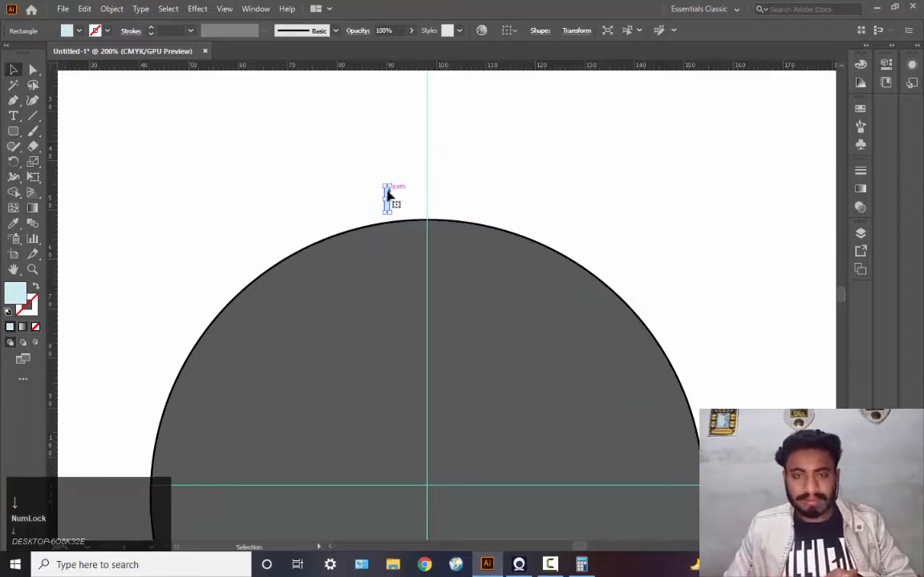
key("Down")
key("Down")
key("Down")
key("Down")
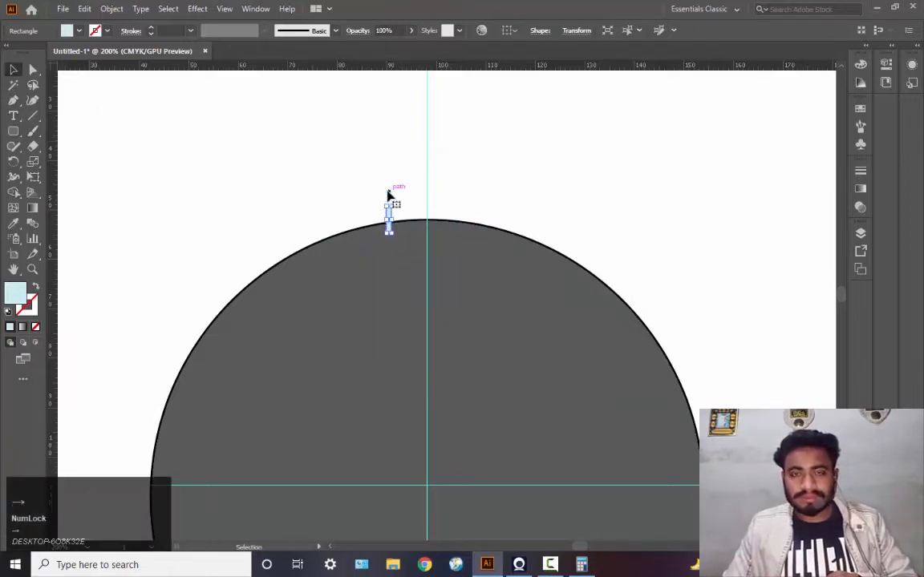
key("Right")
key("Right")
key("Right")
key("Right")
key("Right")
key("Right")
key("Right")
key("Right")
key("Right")
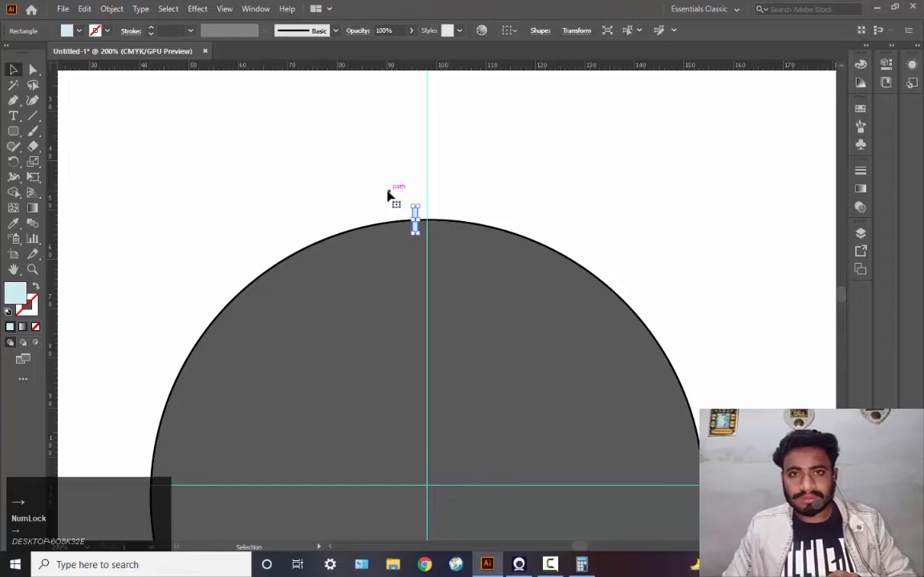
key("Right")
key("Down")
key("Down")
key("Down")
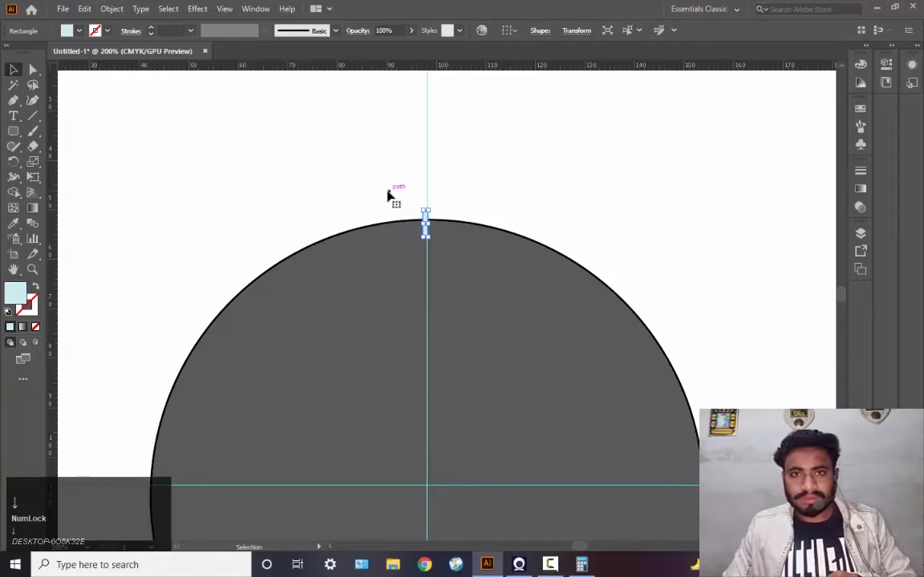
Nudge the small light-blue rounded bar down inside the top edge of the large grey circle, centred on the vertical guide
key("Down")
key("Down")
key("Left")
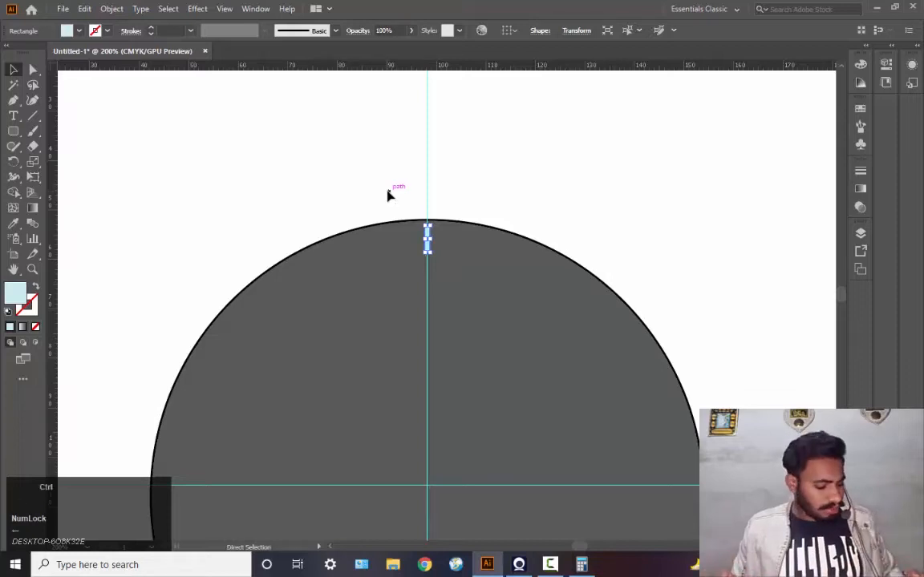
key("ctrl+space")
left_click(438, 240)
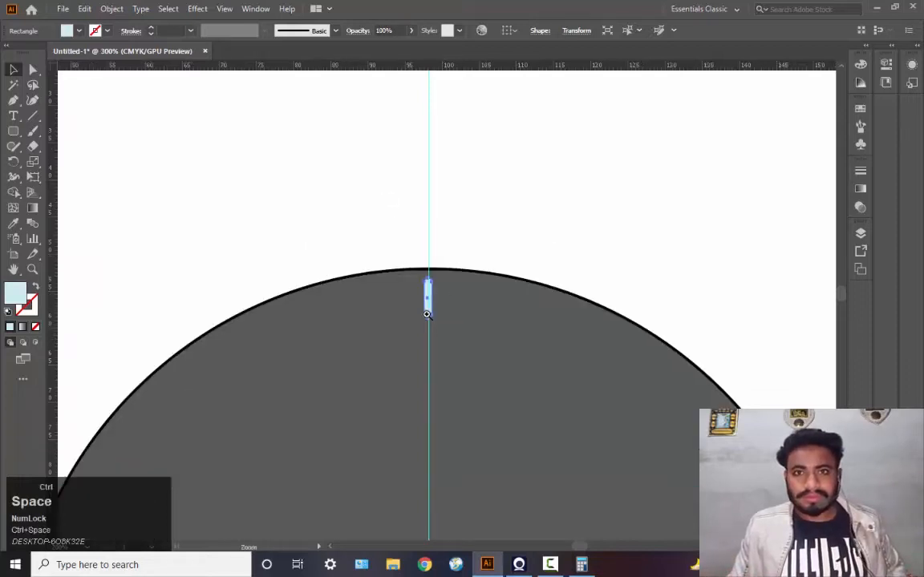
left_click(427, 314)
left_click(442, 305)
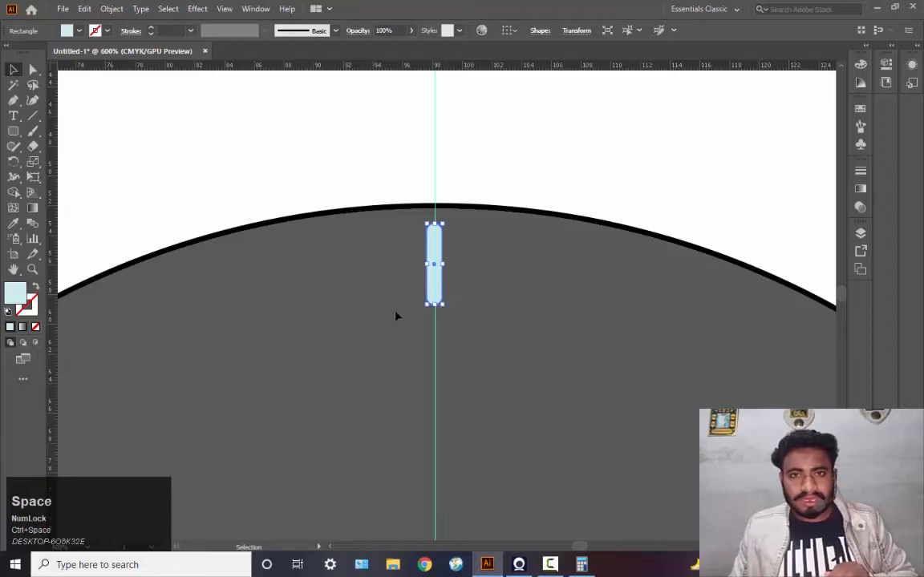
key("Right")
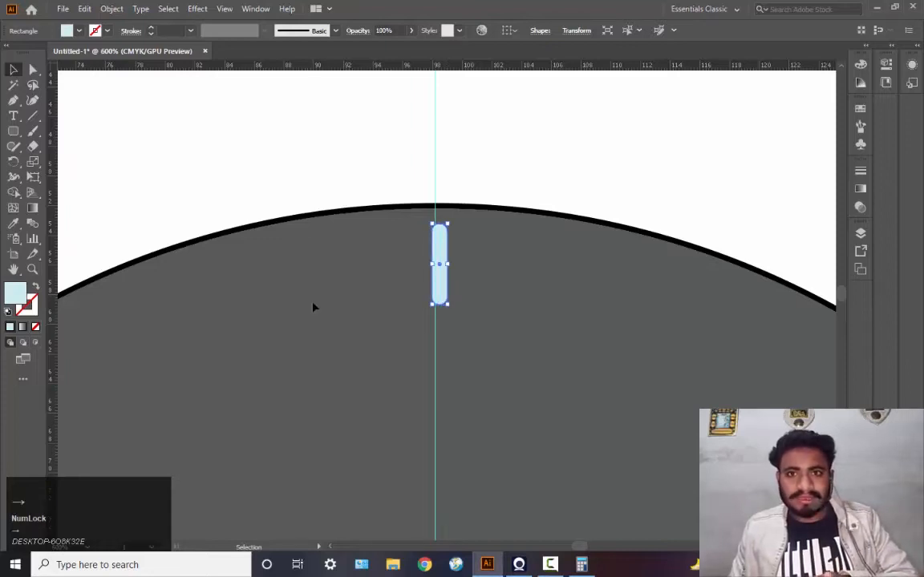
key("Left")
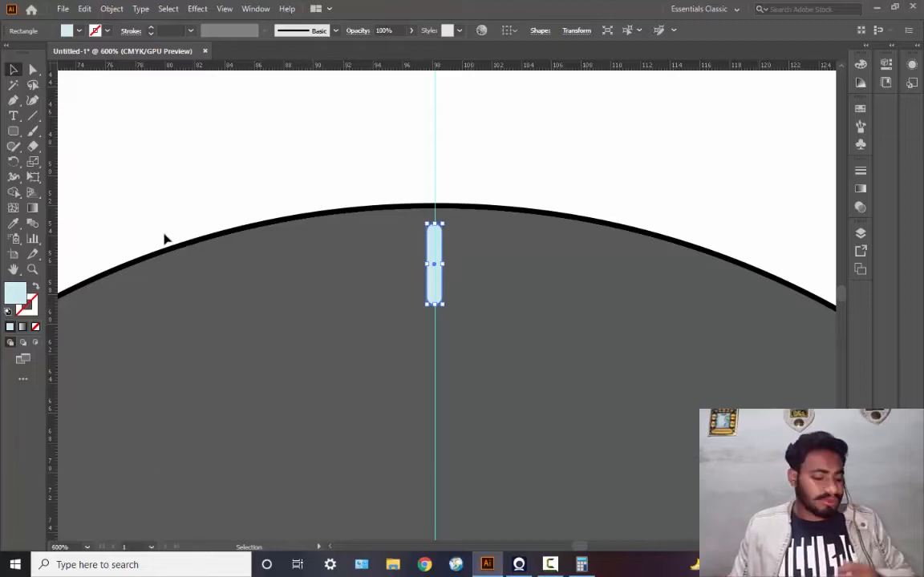
key("ctrl+alt+space")
left_click(349, 329, "ctrl+alt")
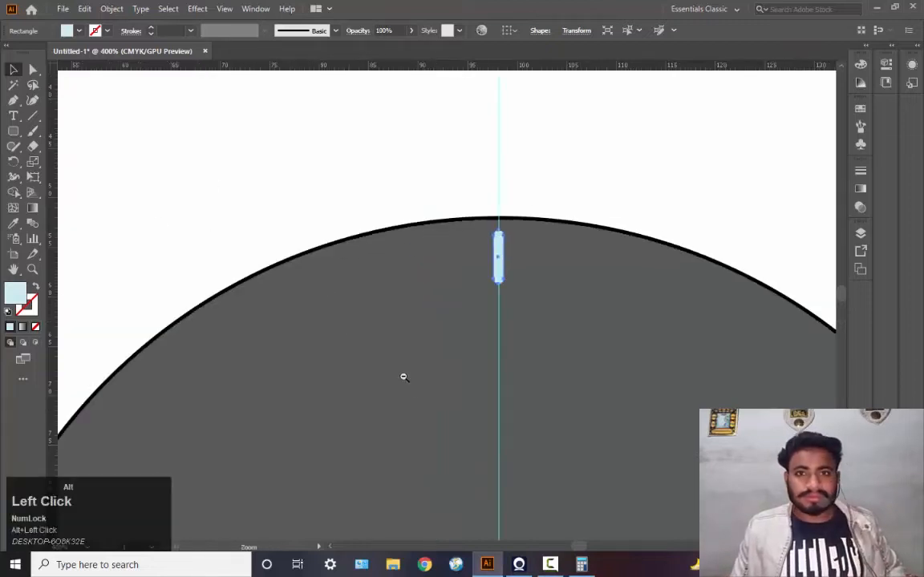
left_click(368, 349, "ctrl+alt")
left_click(537, 421, "ctrl+alt")
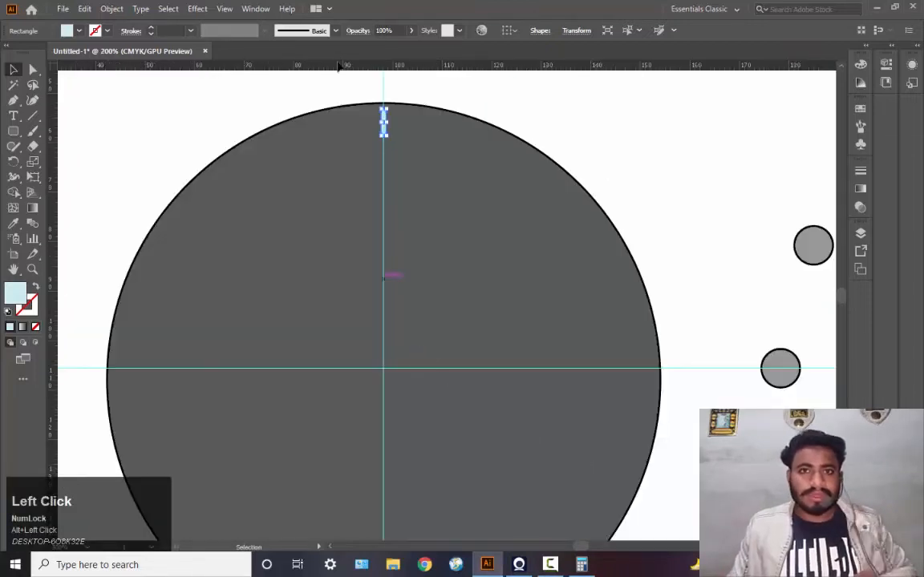
Switch to the Calculator, divide 360 by 60 to get the rotation angle, and return to the artwork
left_click(582, 568)
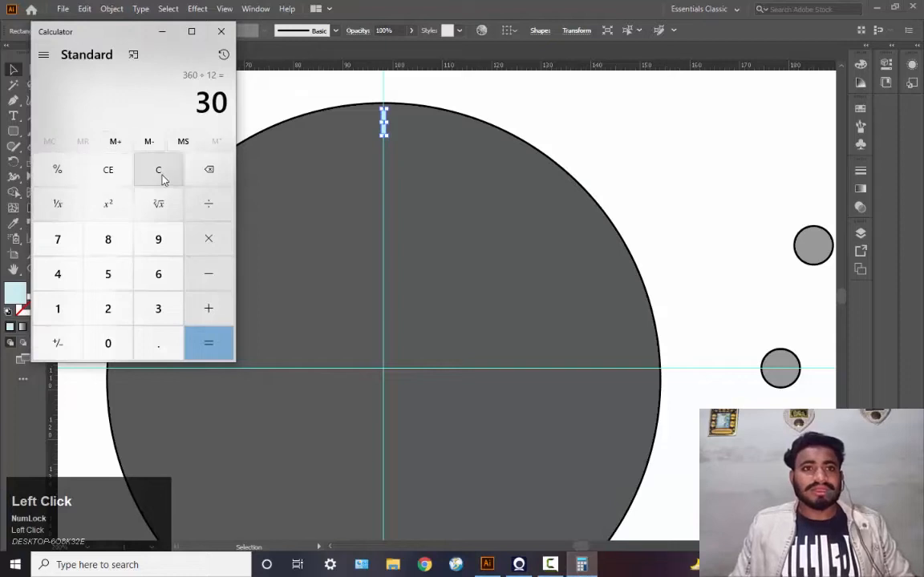
left_click(161, 178)
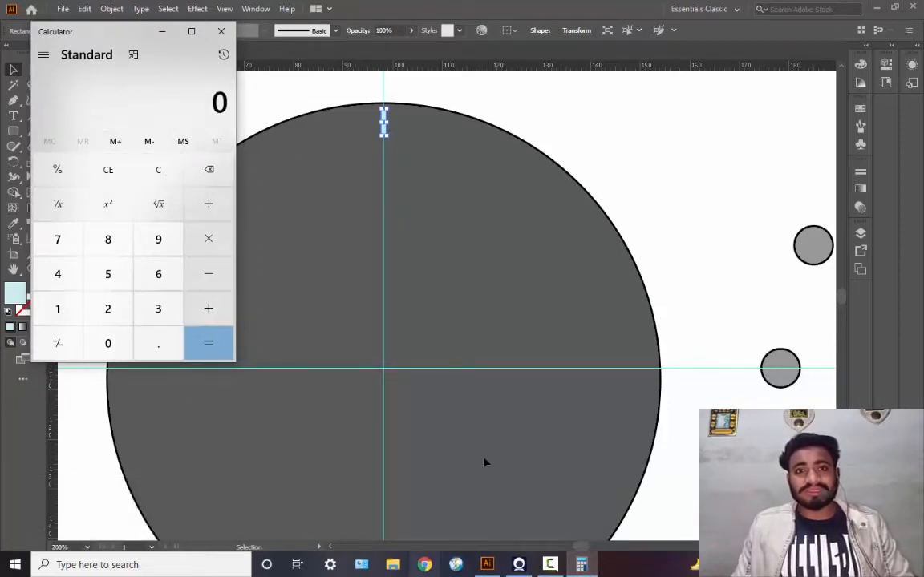
left_click(159, 312)
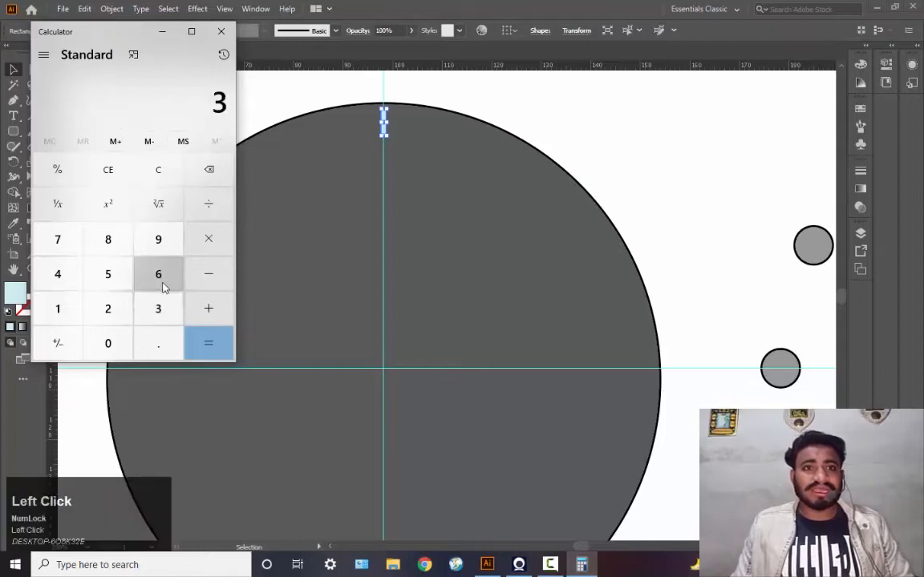
left_click(162, 282)
left_click(112, 345)
left_click(218, 209)
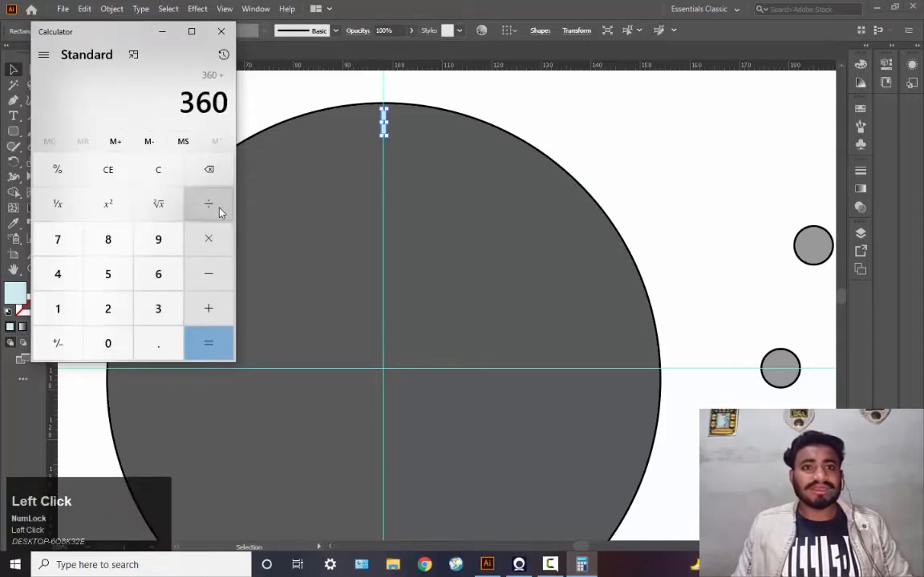
left_click(158, 276)
left_click(112, 347)
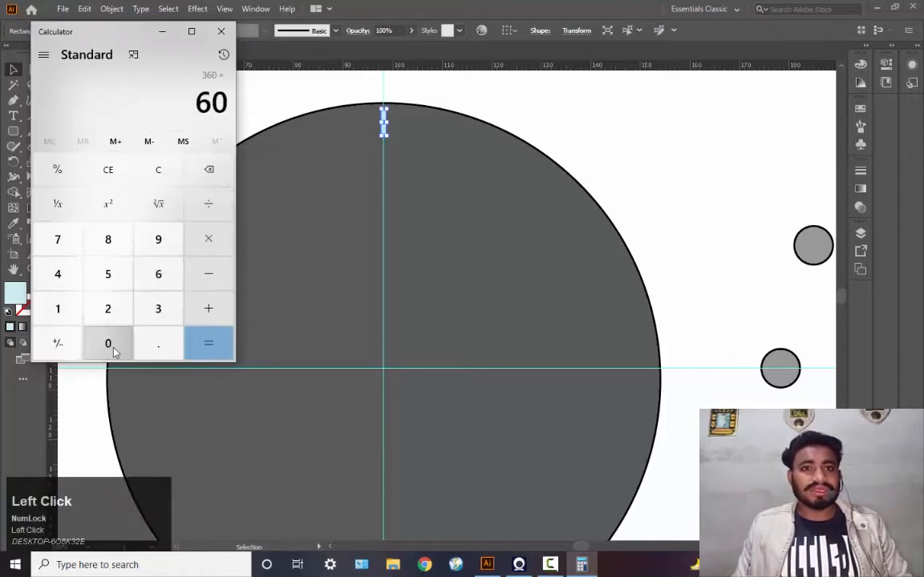
left_click(210, 345)
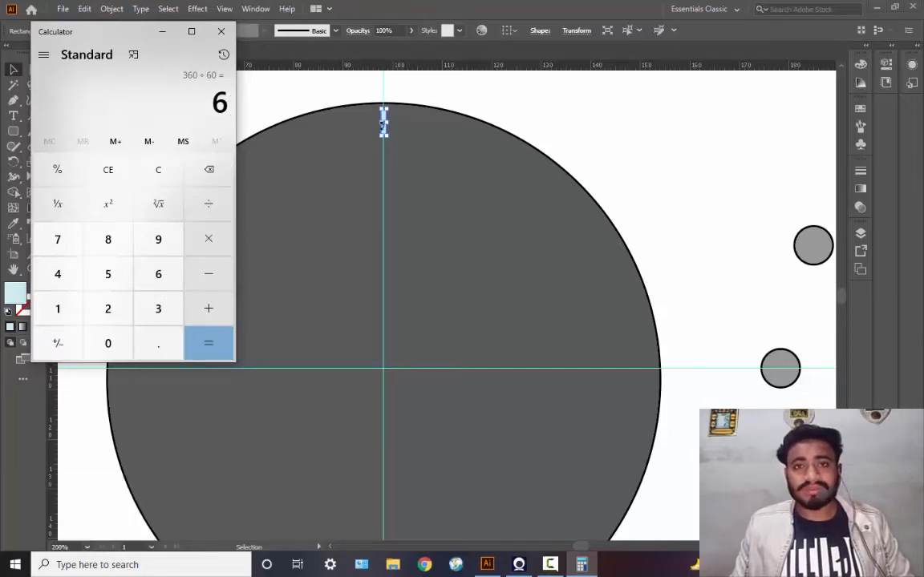
left_click(162, 31)
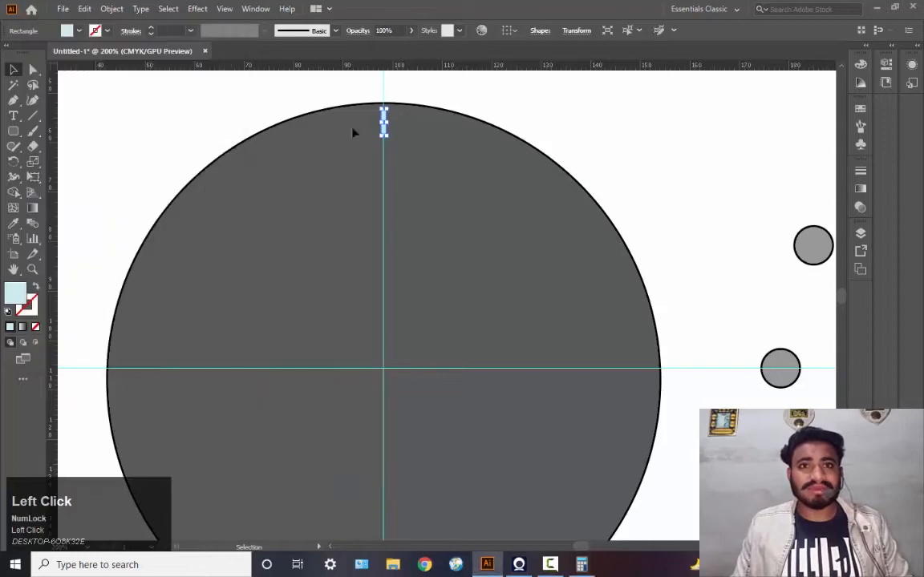
Create a copy of the light-blue bar rotated 6° about the intersection of the two guides
left_click(11, 160)
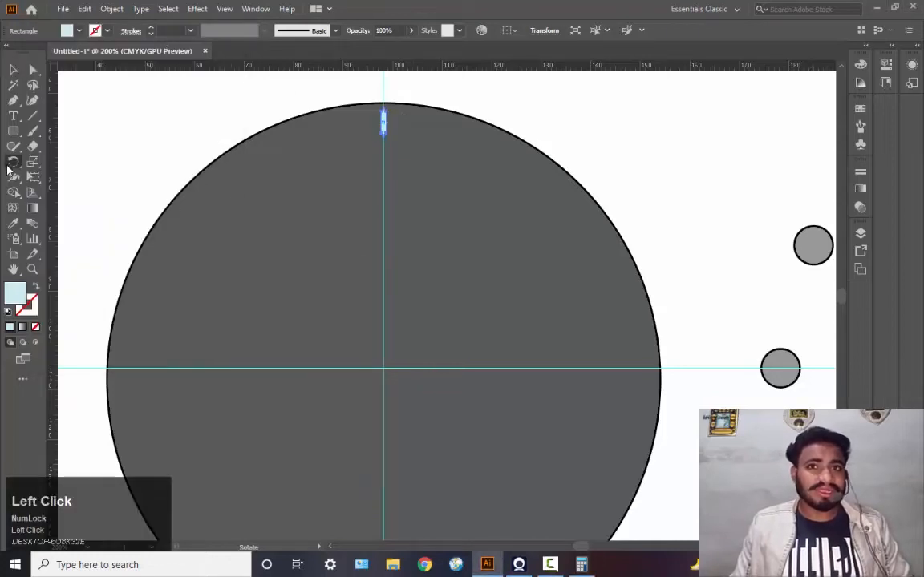
key("alt")
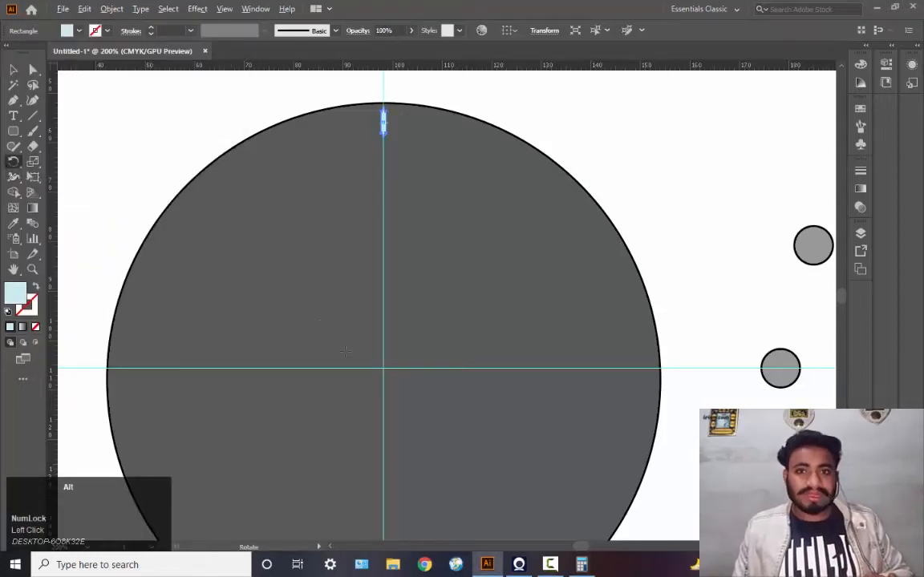
left_click(384, 367, "alt")
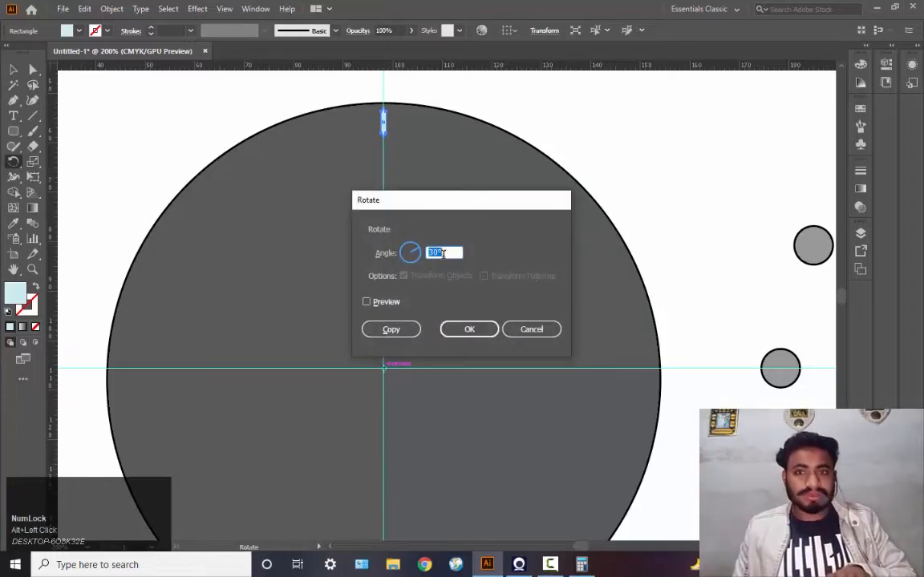
type("6")
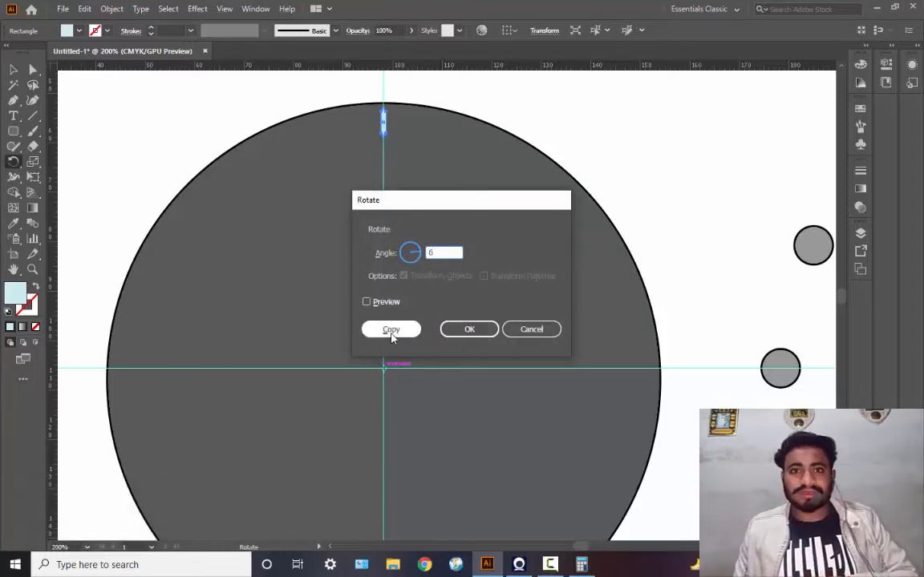
left_click(391, 333)
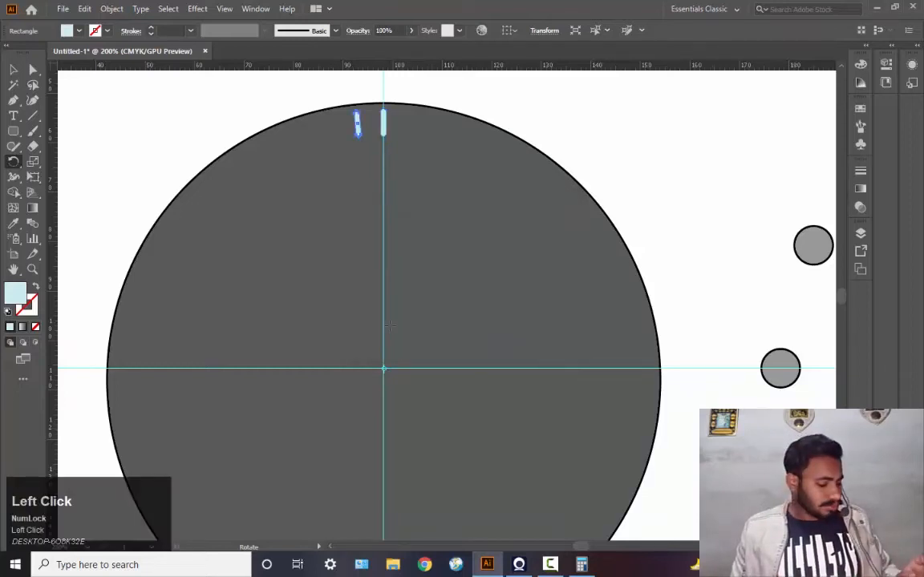
Repeat the rotated copy transformation until evenly spaced bars form a full ring of 60 marks inside the grey circle
key("ctrl+d")
key("ctrl+d")
key("ctrl+d")
key("ctrl+d")
key("ctrl+d")
key("ctrl+d")
key("ctrl+d")
key("ctrl+d")
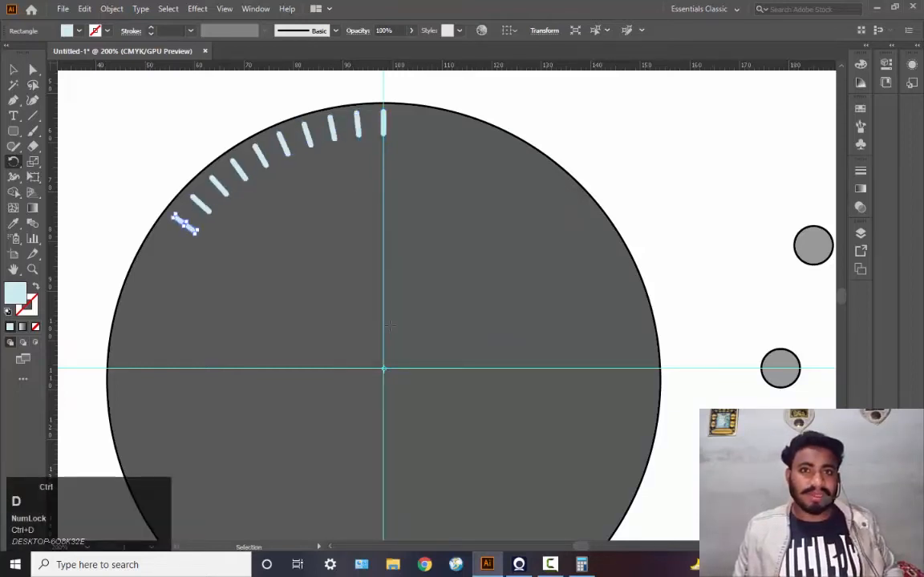
key("ctrl+d")
key("ctrl+d")
key("ctrl+d")
key("ctrl+d")
key("ctrl+d")
key("ctrl+d")
key("ctrl+d")
key("ctrl+d")
key("ctrl+d")
key("ctrl+d")
key("ctrl+d")
key("ctrl+d")
key("ctrl+d")
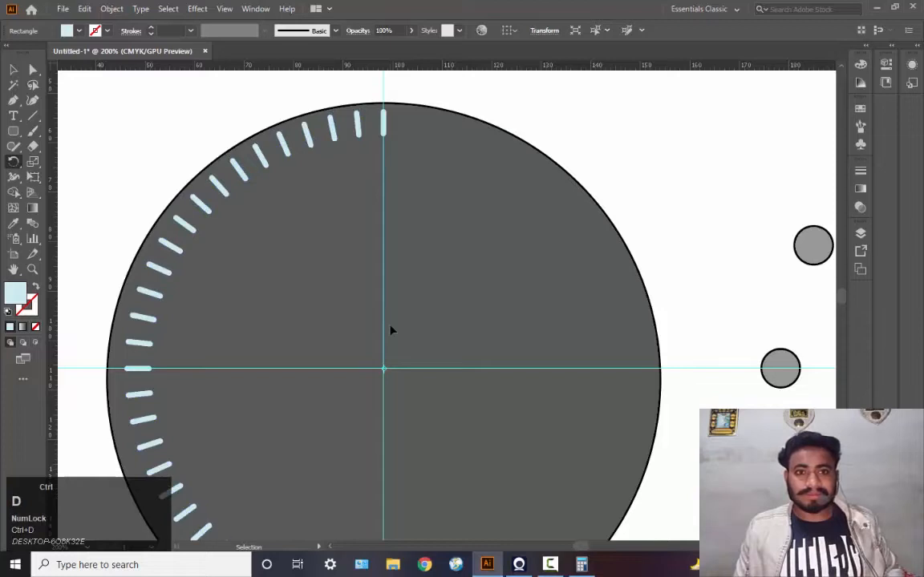
key("ctrl+d")
key("ctrl+d")
key("ctrl+d")
key("ctrl+d")
key("ctrl+d")
key("ctrl+d")
key("ctrl+d")
key("ctrl+d")
key("ctrl+d")
key("ctrl+d")
key("ctrl+d")
key("ctrl+d")
key("ctrl+d")
key("ctrl+d")
key("ctrl+d")
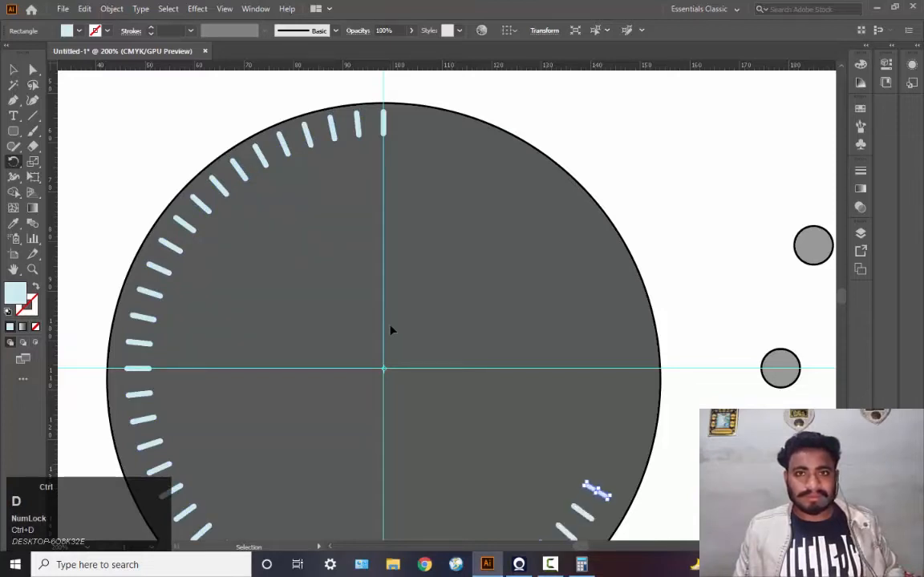
key("ctrl+d")
key("ctrl+d")
key("ctrl+d")
key("ctrl+d")
key("ctrl+d")
key("ctrl+d")
key("ctrl+d")
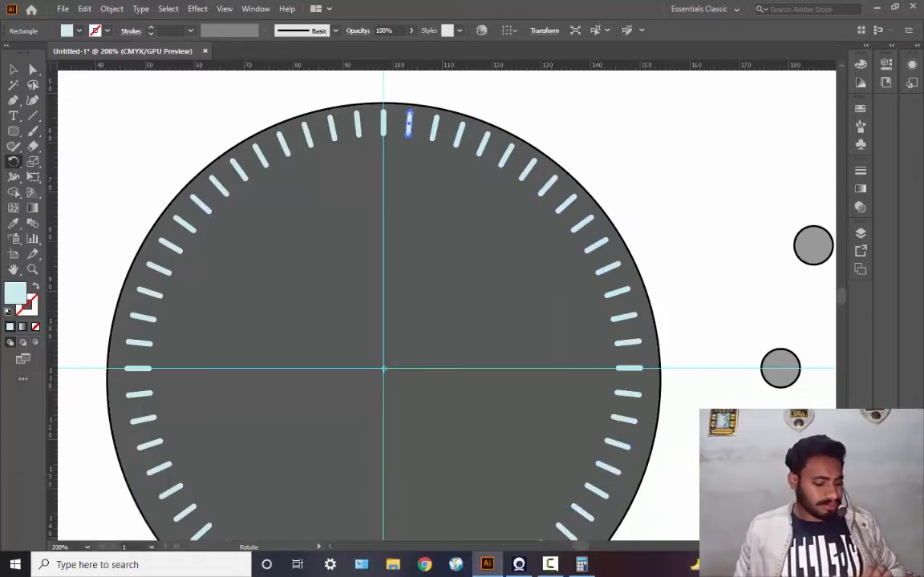
Select all the bars together with the guides and small grey circles, nudge them down to centre the ring in the large circle, and deselect
left_click_drag(552, 377, 585, 360)
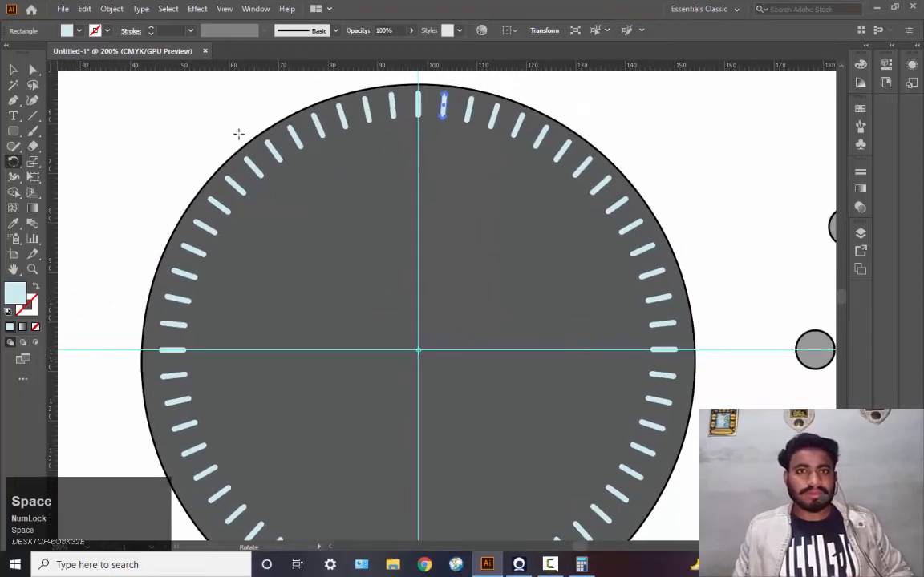
key("ctrl+alt+space")
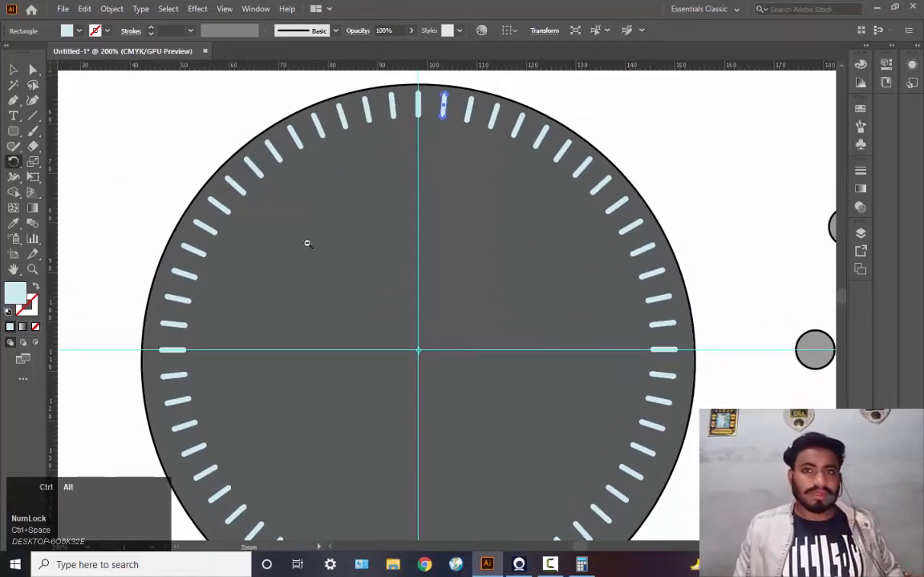
left_click(418, 359, "ctrl+alt")
left_click(11, 73)
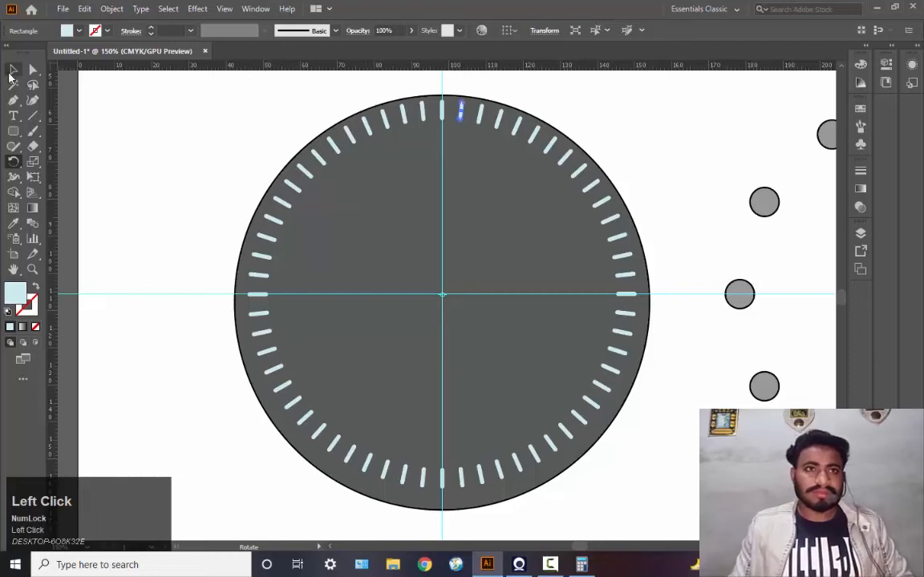
left_click(12, 72)
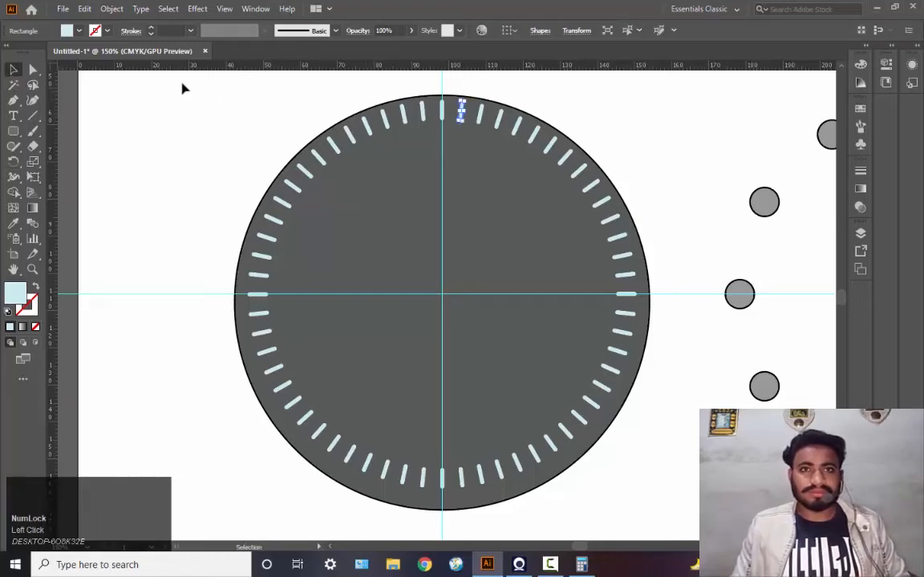
left_click_drag(181, 85, 409, 139)
left_click_drag(607, 297, 671, 499)
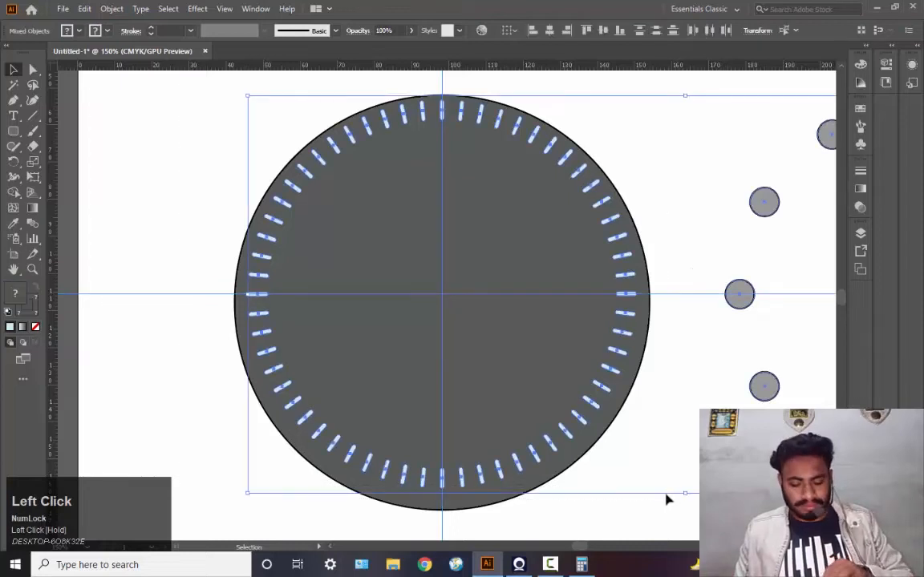
key("Down")
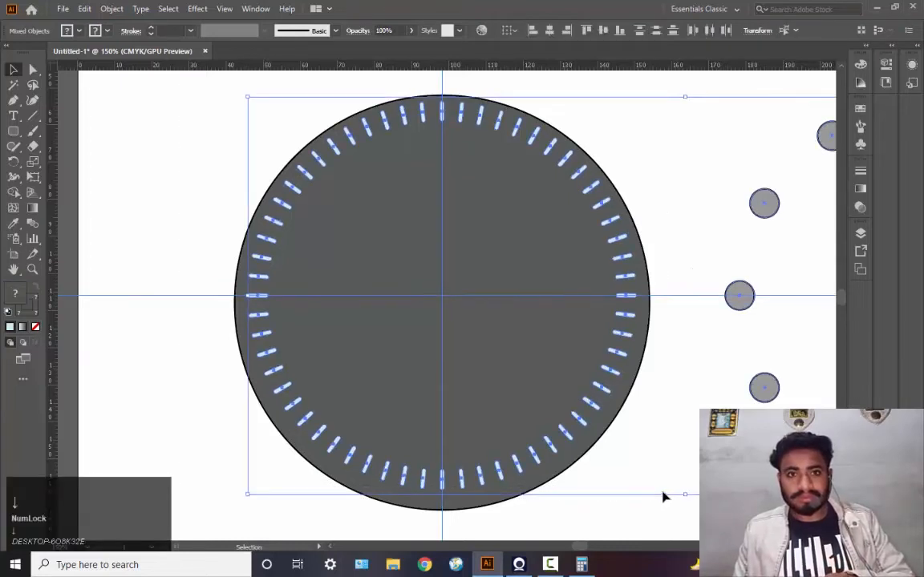
key("Down")
key("Down")
key("Down")
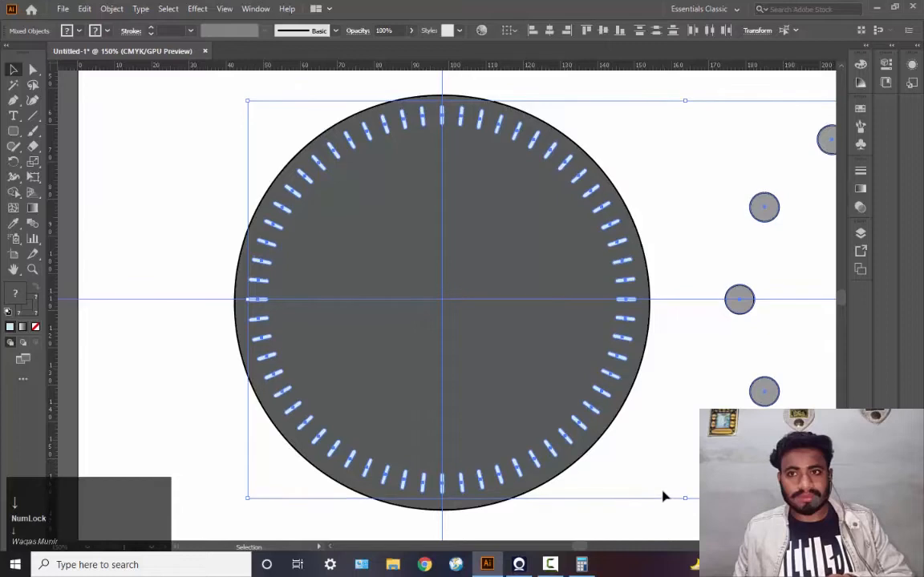
key("Down")
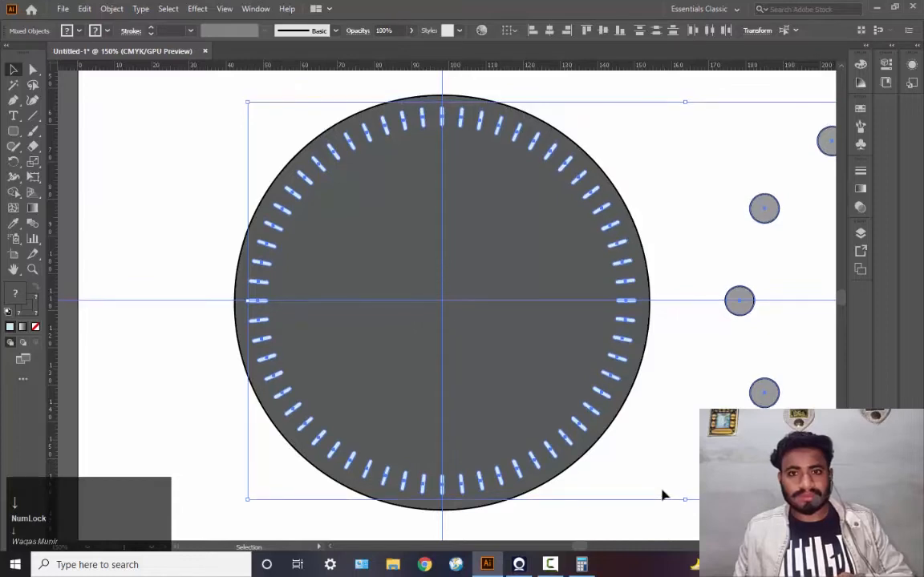
key("Down")
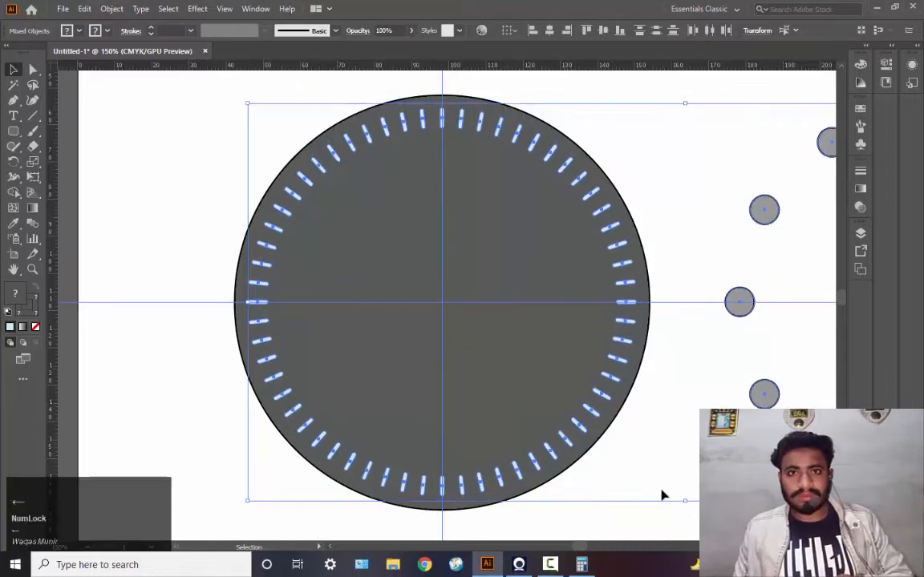
key("Left")
key("Down")
key("Right")
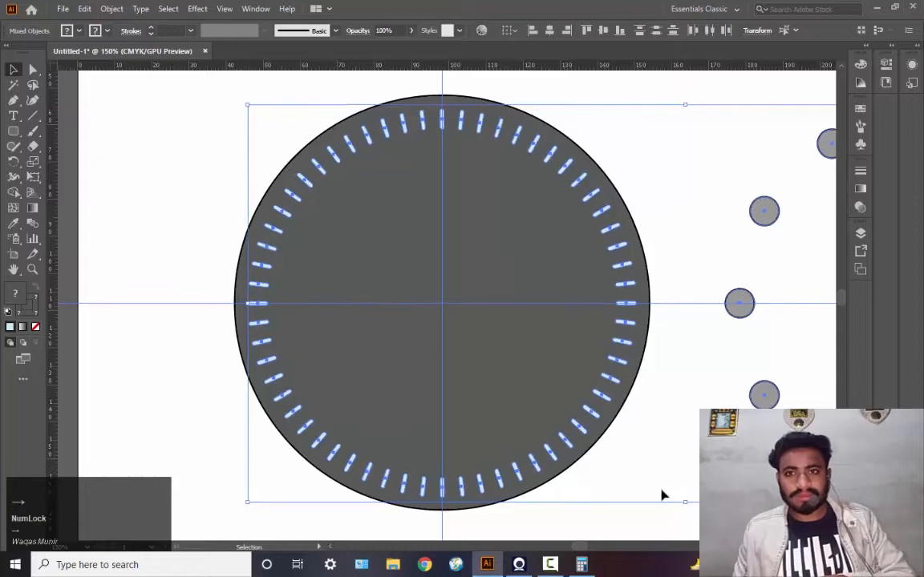
key("Up")
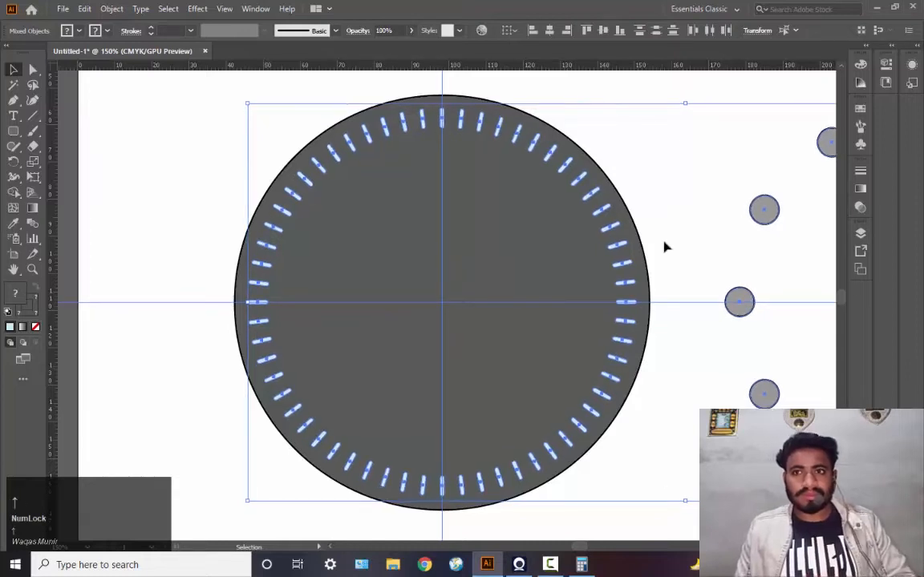
left_click(682, 198)
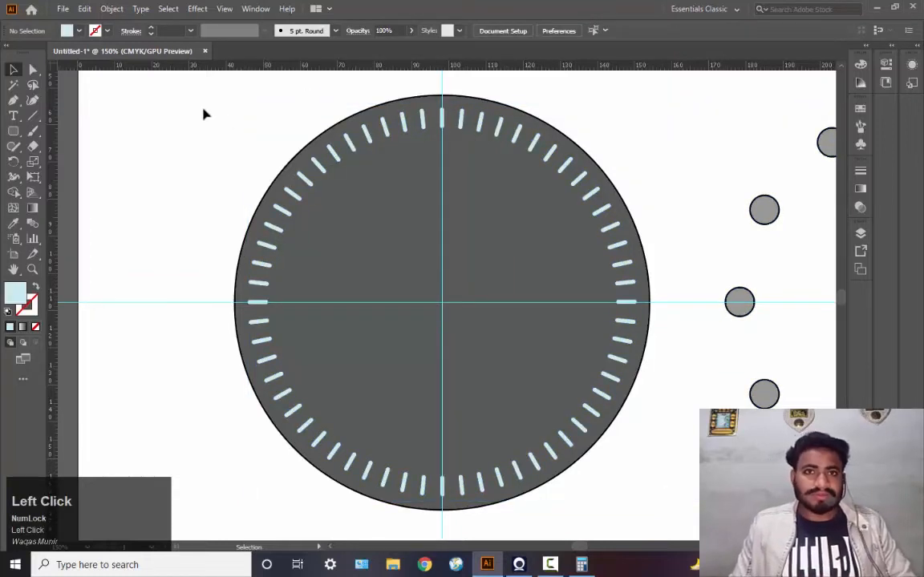
Group the ring of tick marks together with the guides and the small grey circles, and deselect
left_click_drag(206, 106, 516, 134)
left_click_drag(651, 314, 653, 513)
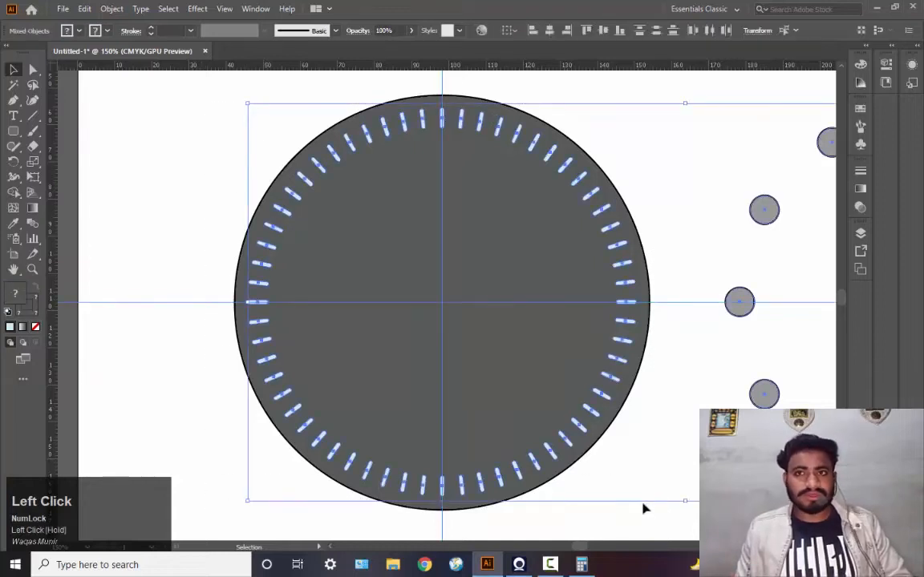
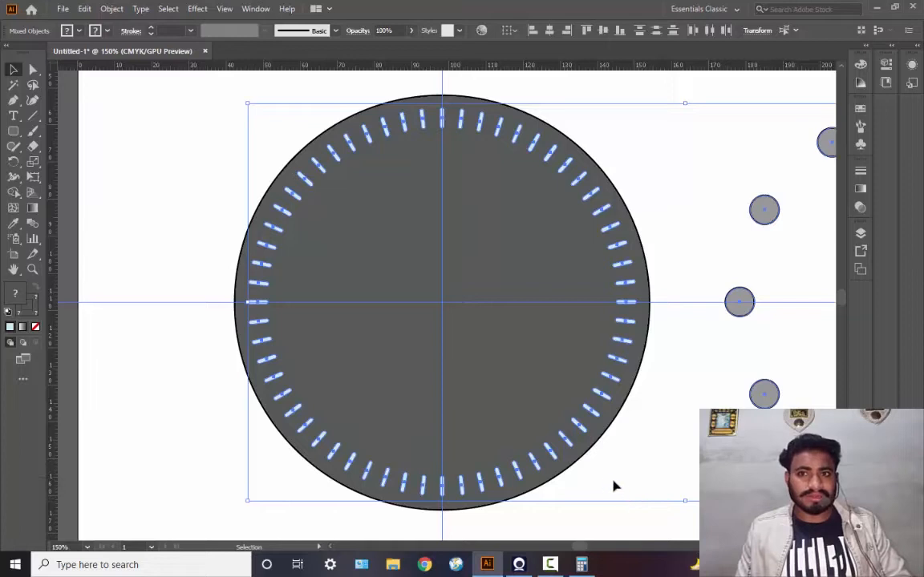
left_click(566, 446, "ctrl")
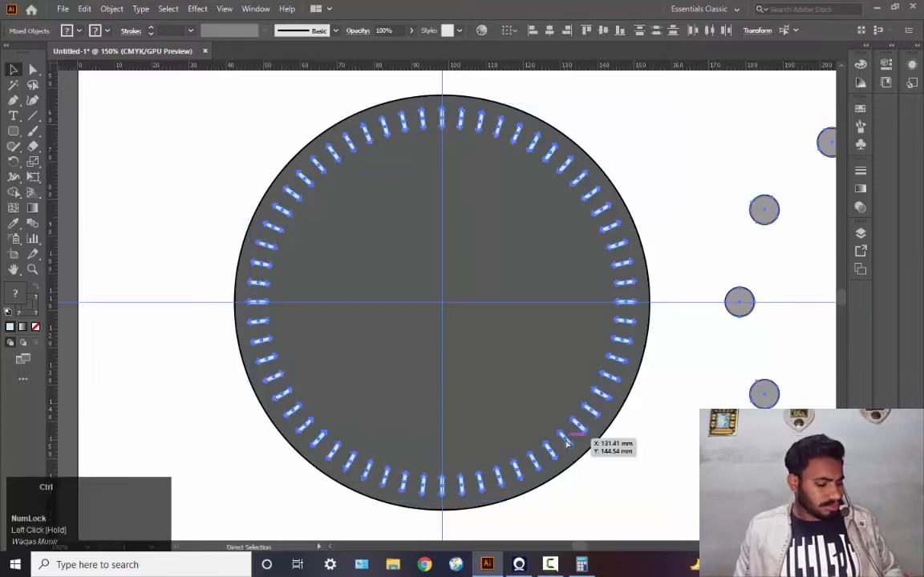
key("ctrl+g")
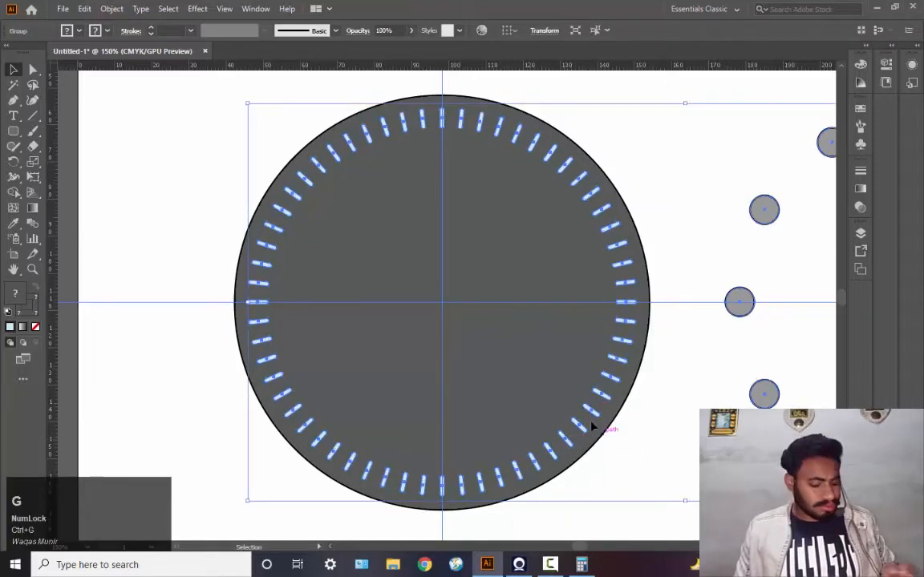
key("ctrl+space")
left_click(524, 335, "ctrl+alt")
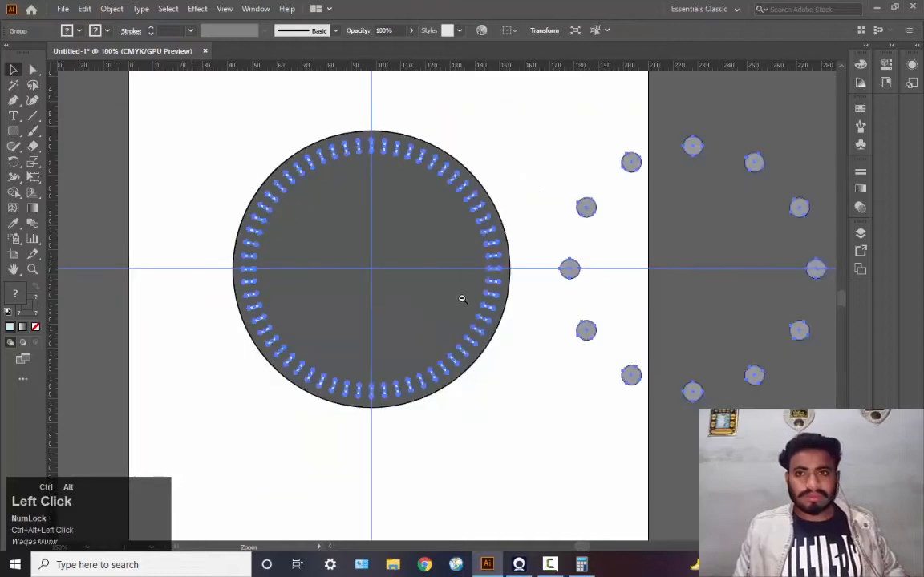
left_click(428, 277, "ctrl+alt")
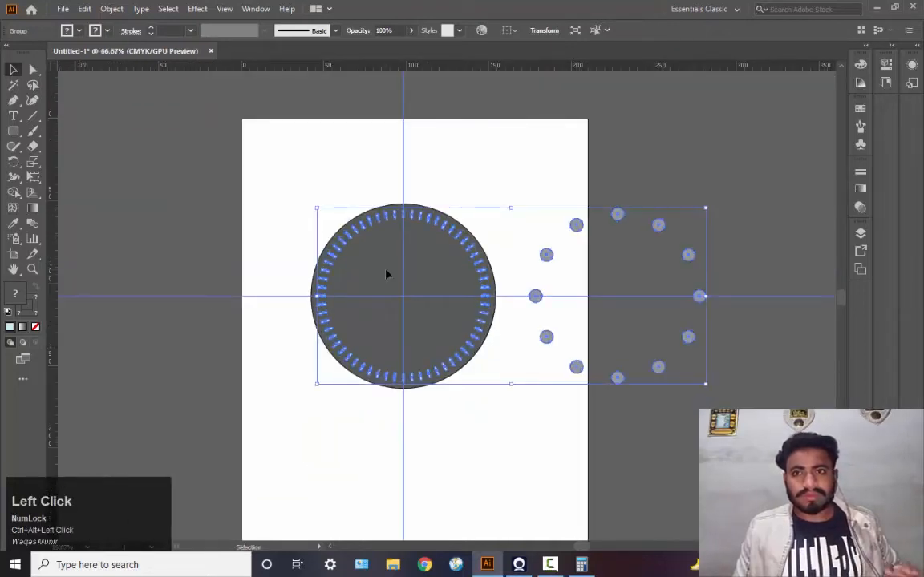
left_click(485, 164)
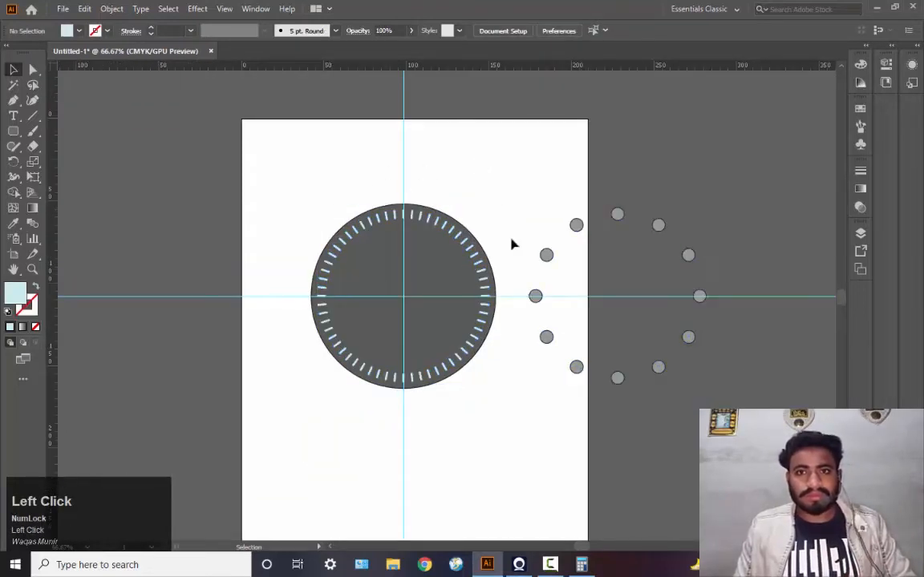
Move the whole group up and to the right off the large circle, ungroup it and deselect
left_click_drag(547, 255, 592, 229)
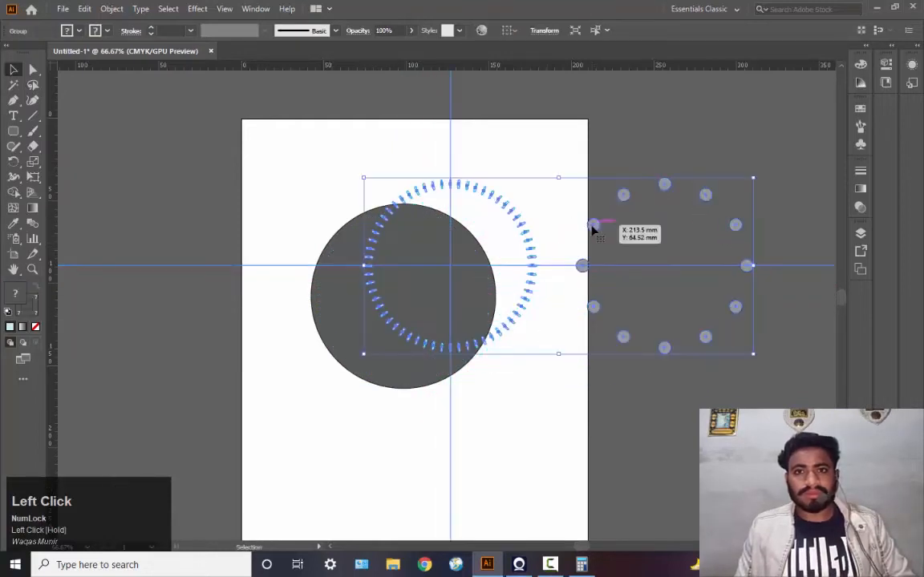
left_click(481, 188, "ctrl")
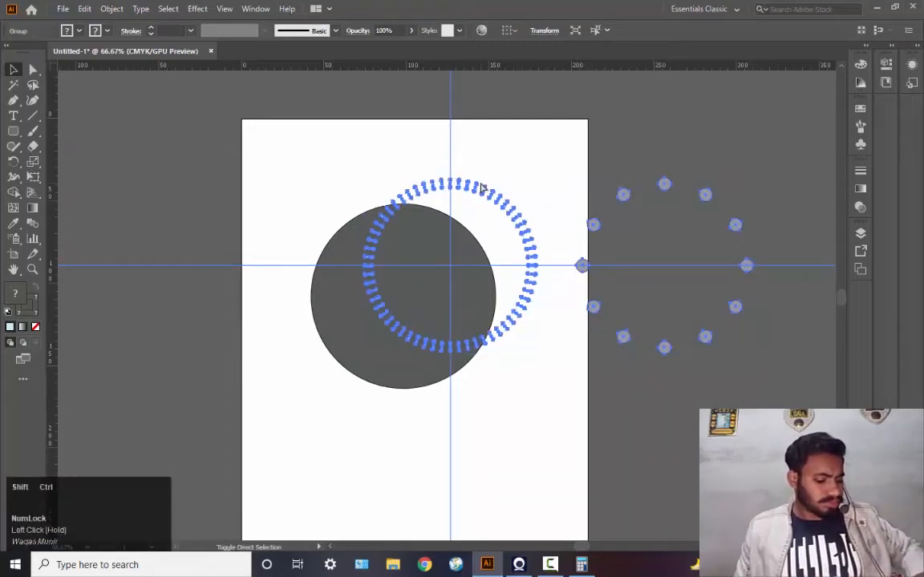
key("ctrl+shift+g")
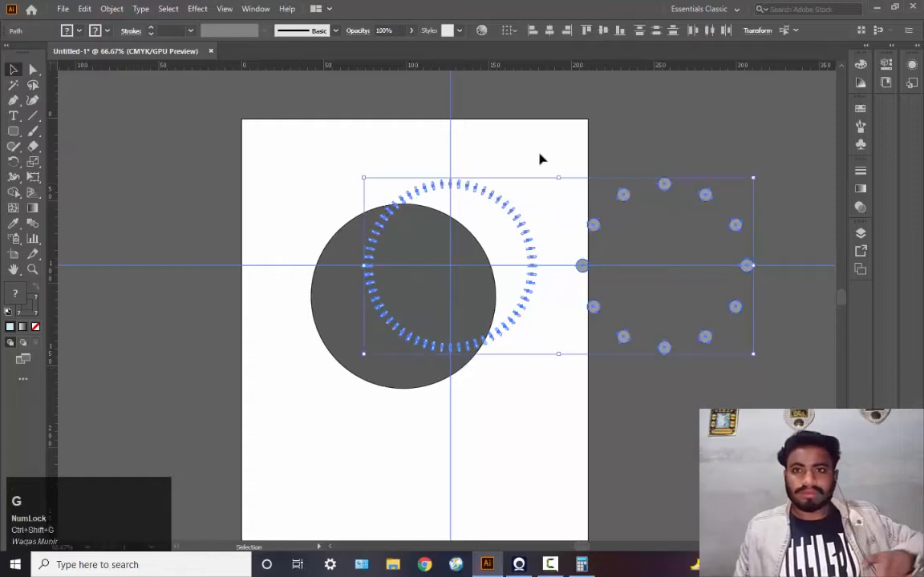
left_click(541, 155)
Move the ring of tick marks with both guides off the artboard, below the small grey circles, and group it
left_click_drag(318, 146, 559, 373)
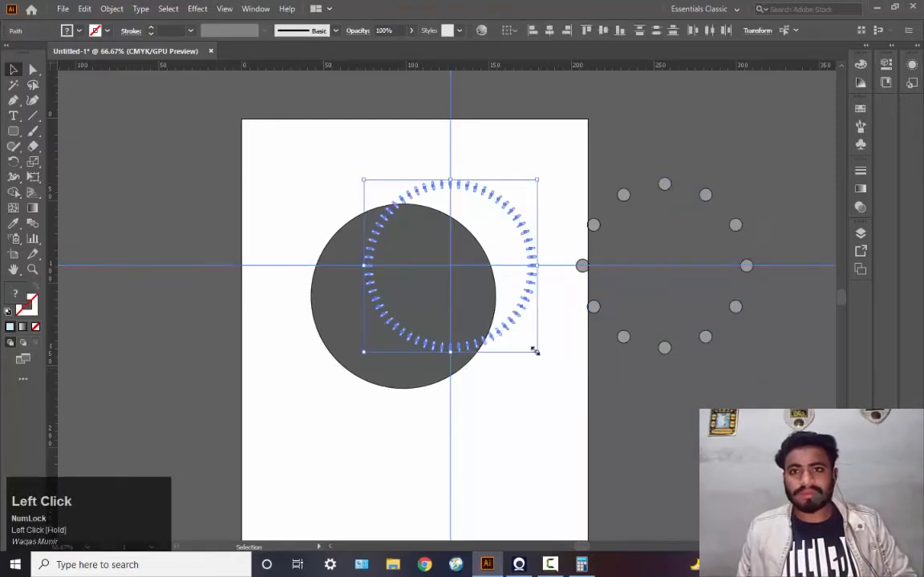
left_click_drag(455, 273, 693, 466)
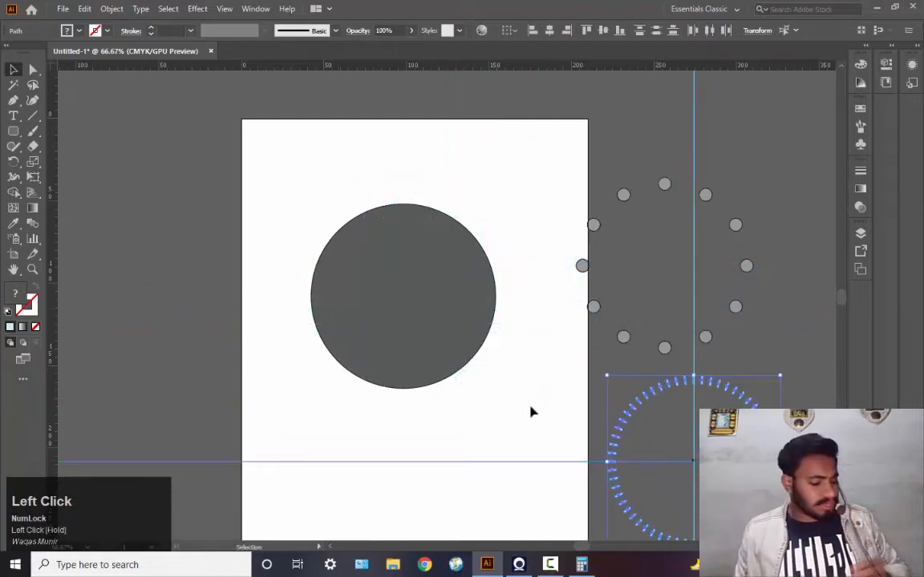
key("ctrl+g")
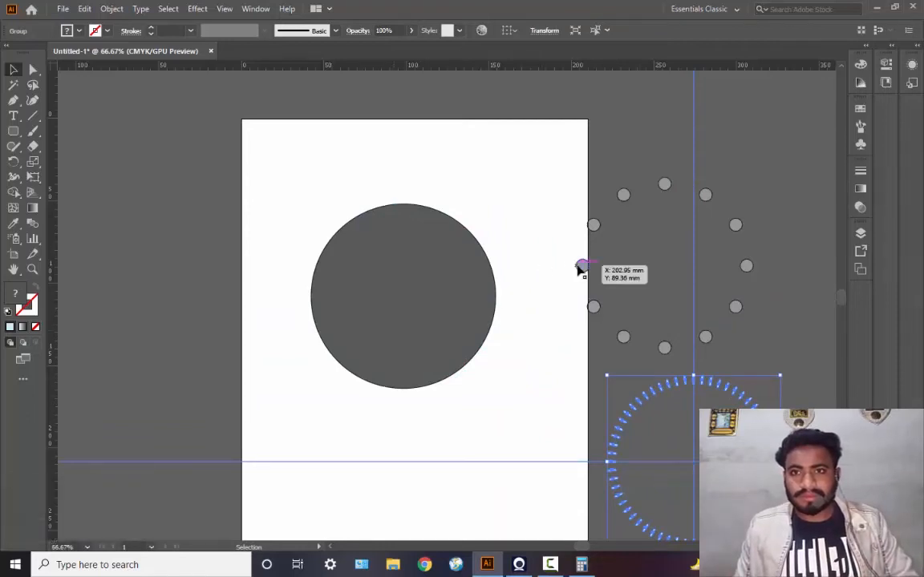
Try moving one small grey circle into the large circle, undo the move and clear the selection
left_click_drag(585, 271, 443, 290)
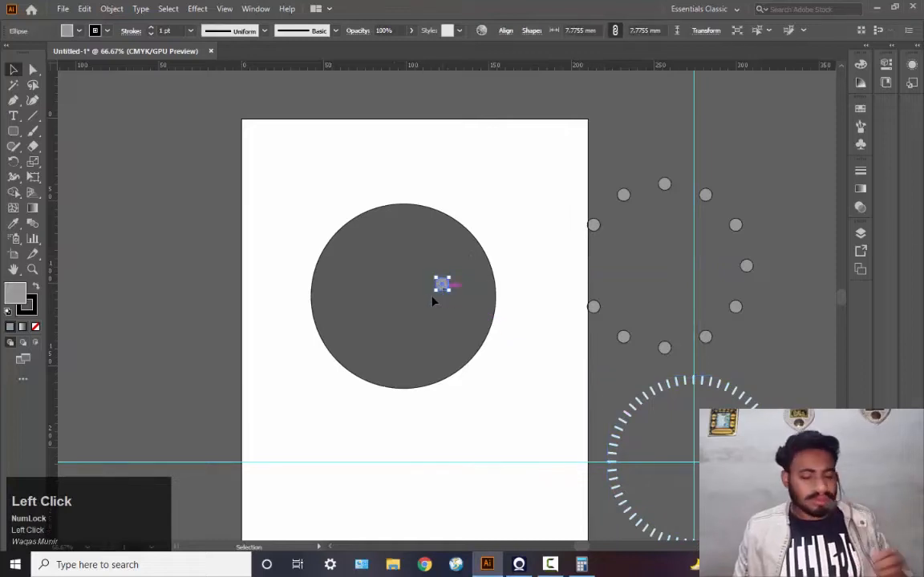
key("ctrl+z")
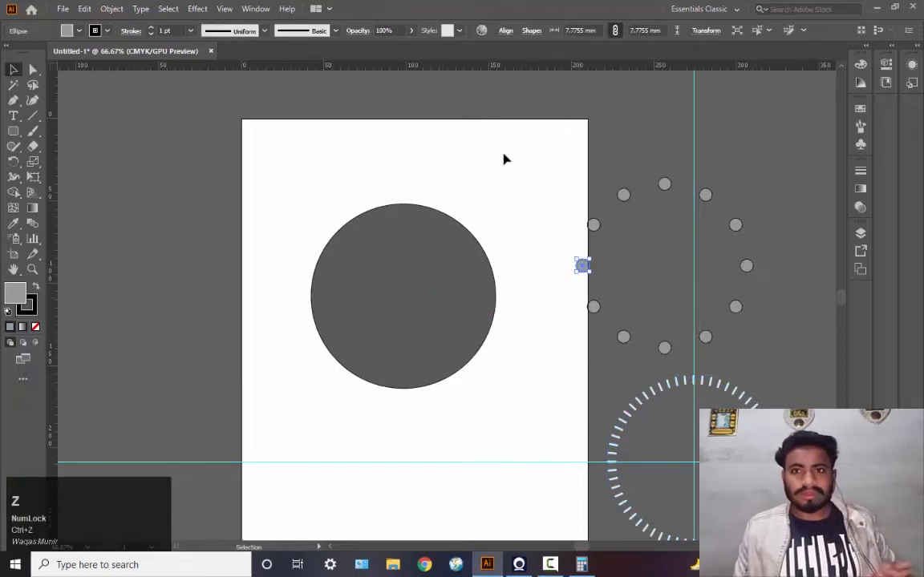
left_click_drag(537, 115, 699, 262)
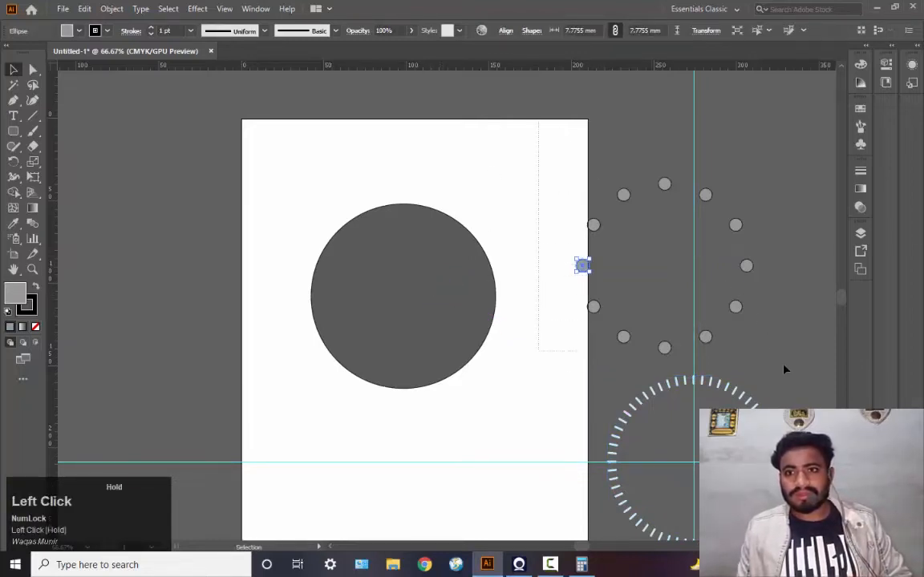
mouse_move(783, 369)
left_mouse_down()
mouse_move(787, 376)
mouse_move(776, 365)
left_mouse_up()
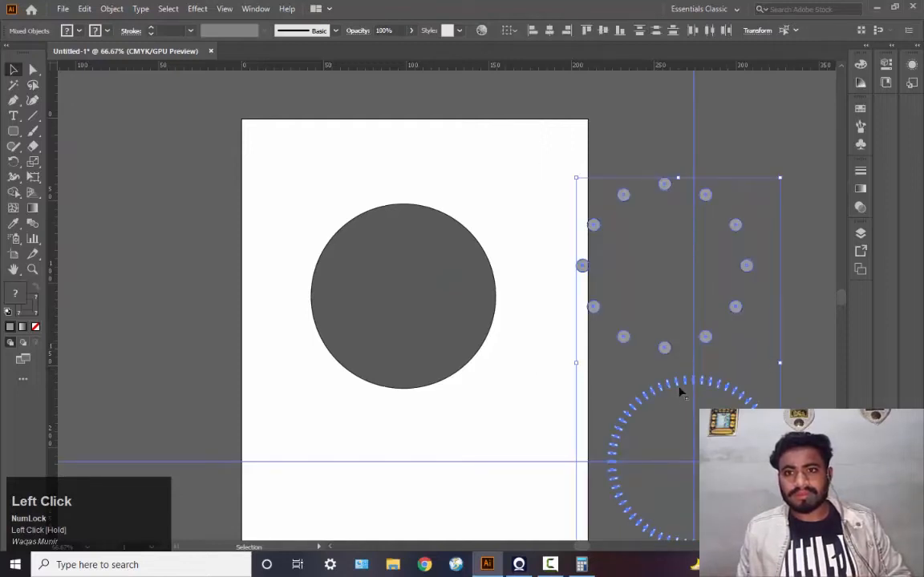
left_click(517, 212)
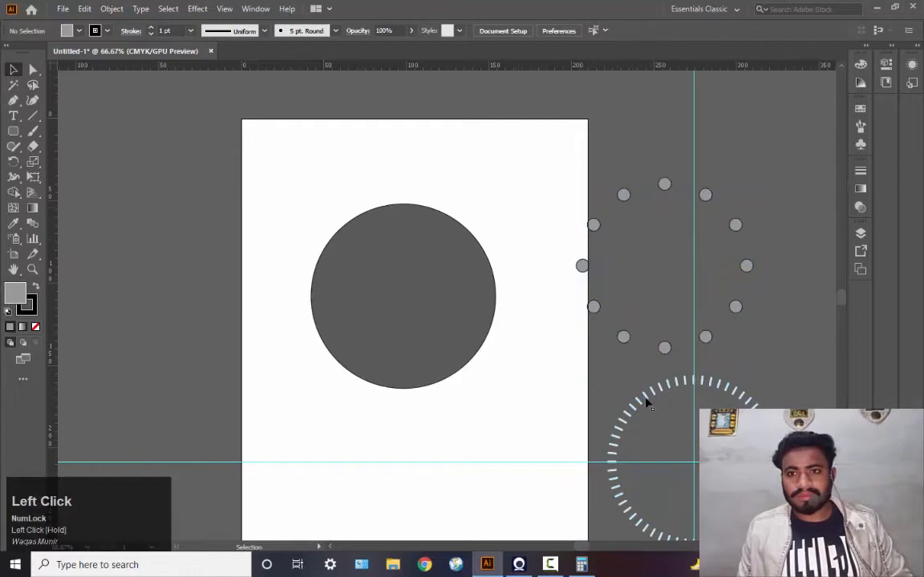
Move the grouped ring of tick marks with its guides back onto the large circle, centred inside it, and deselect
left_click_drag(648, 405, 356, 233)
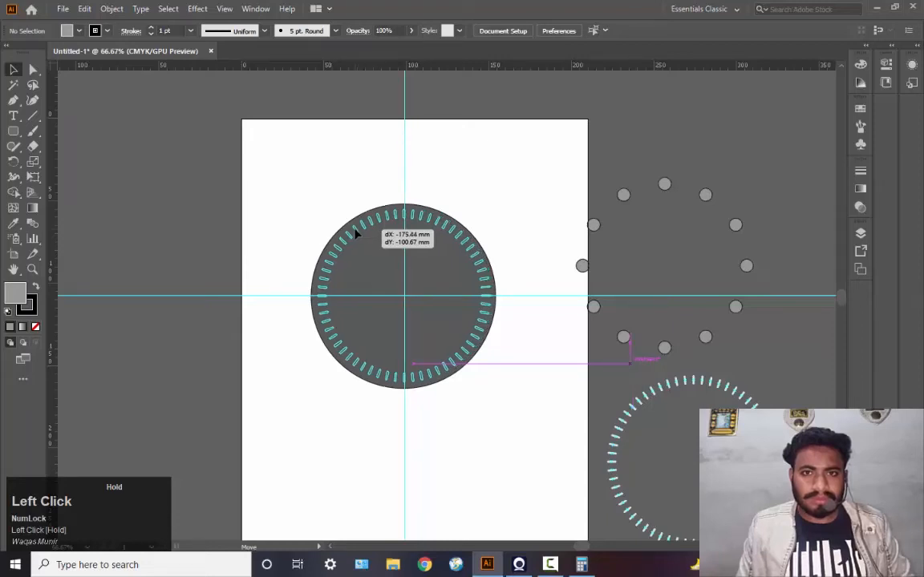
left_click_drag(356, 233, 355, 233)
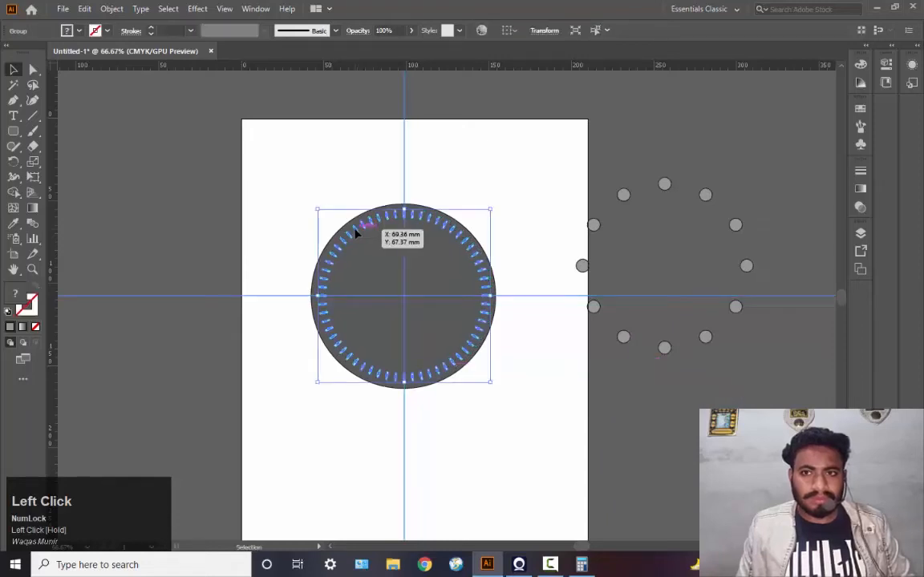
left_click(521, 175)
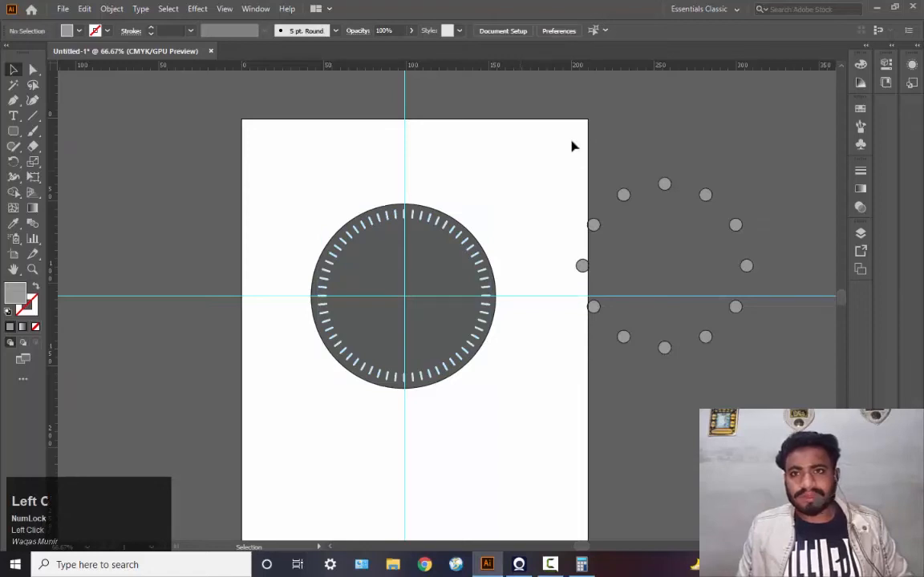
Try to select only the ring of small grey circles beside the artboard
left_click_drag(567, 136, 721, 267)
left_click_drag(793, 374, 791, 358)
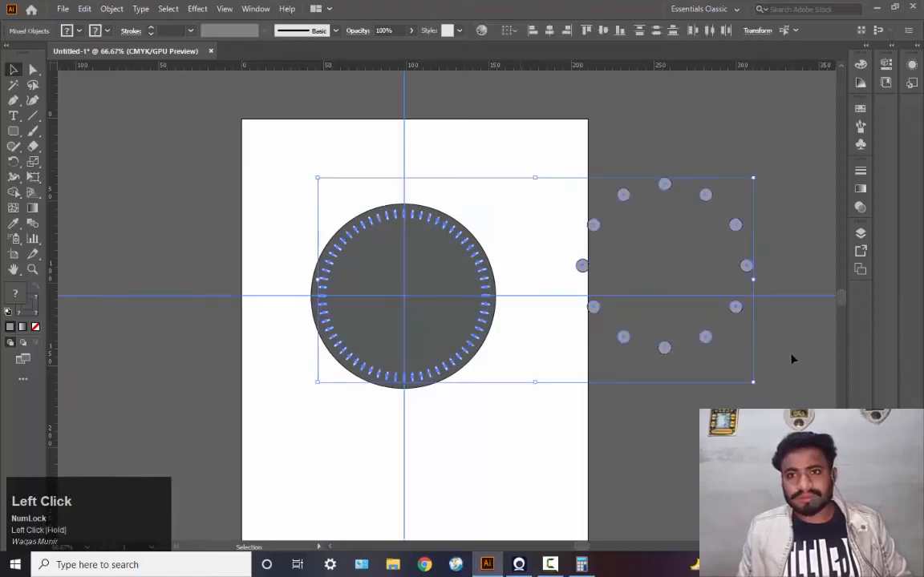
left_click(650, 269)
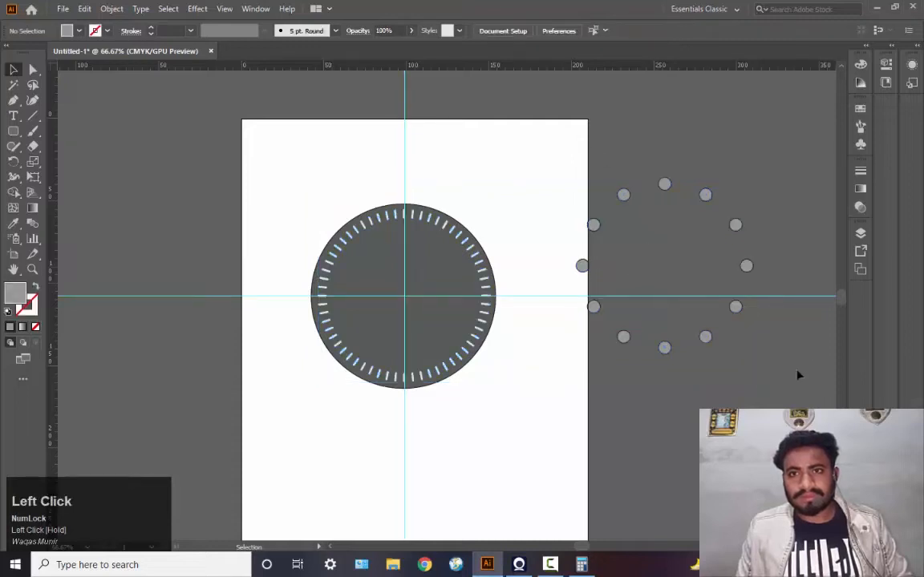
left_click_drag(746, 397, 568, 167)
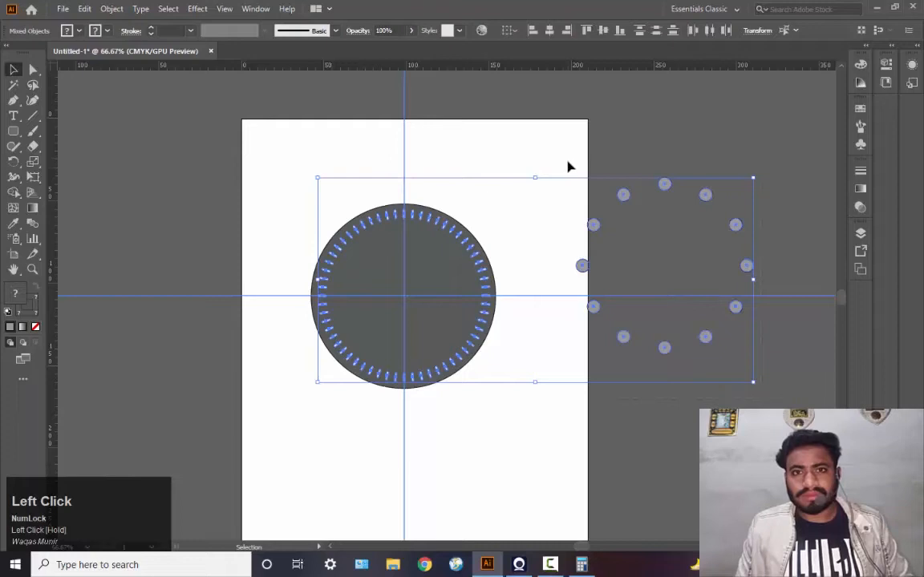
left_click(636, 271)
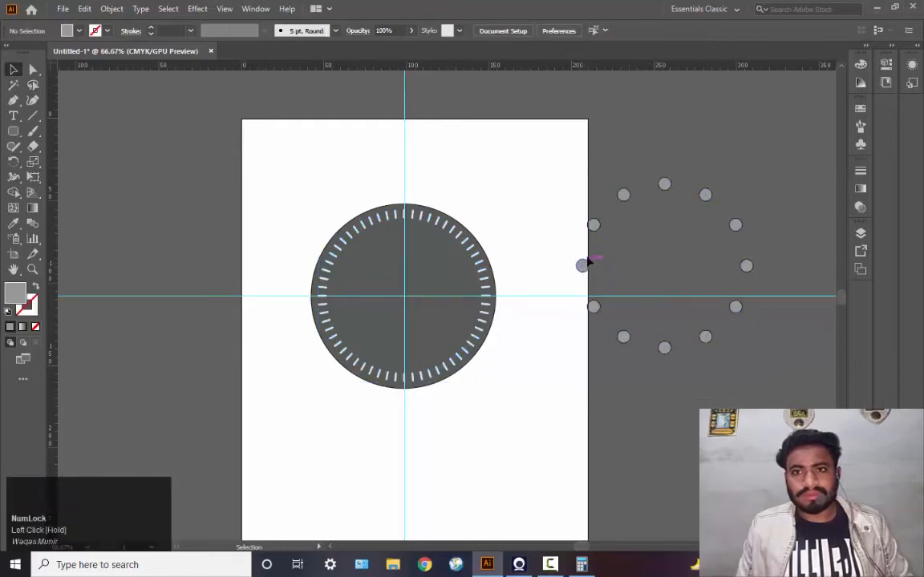
Select all the artwork, ungroup the tick marks and guides, and deselect
left_click_drag(566, 146, 692, 393)
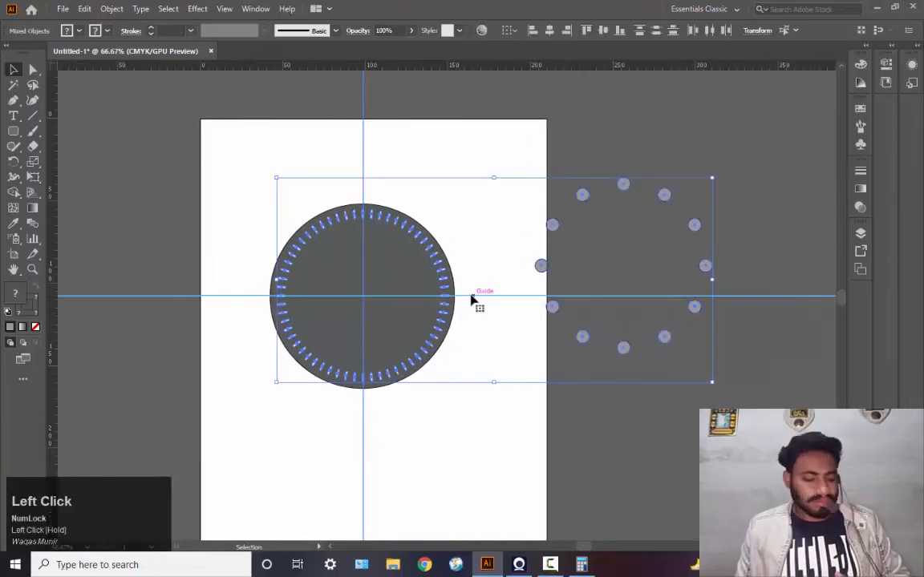
key("ctrl+a")
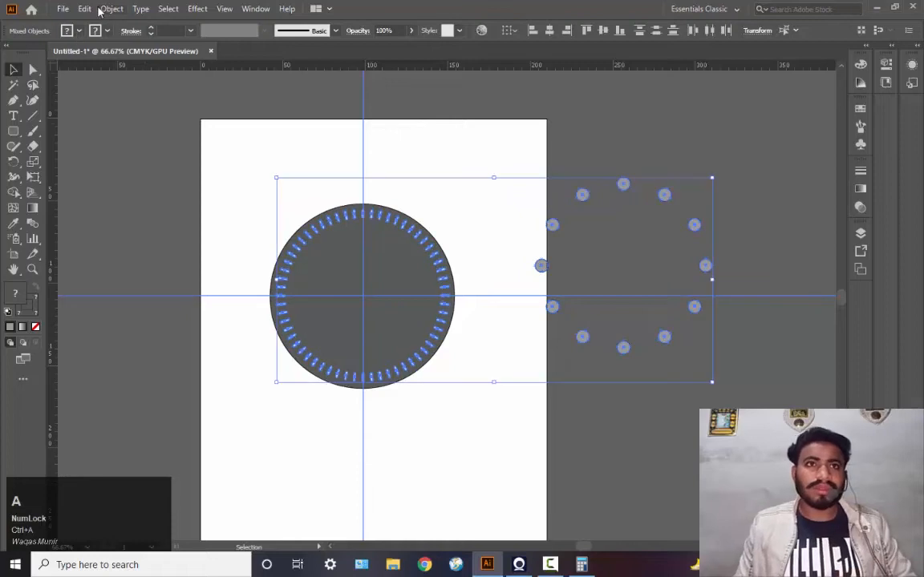
left_click(111, 9)
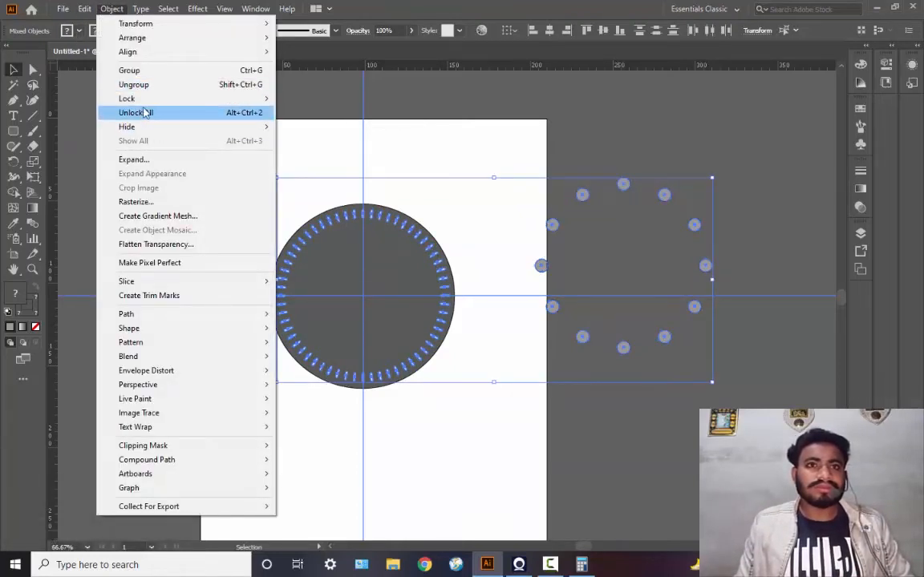
left_click(133, 84)
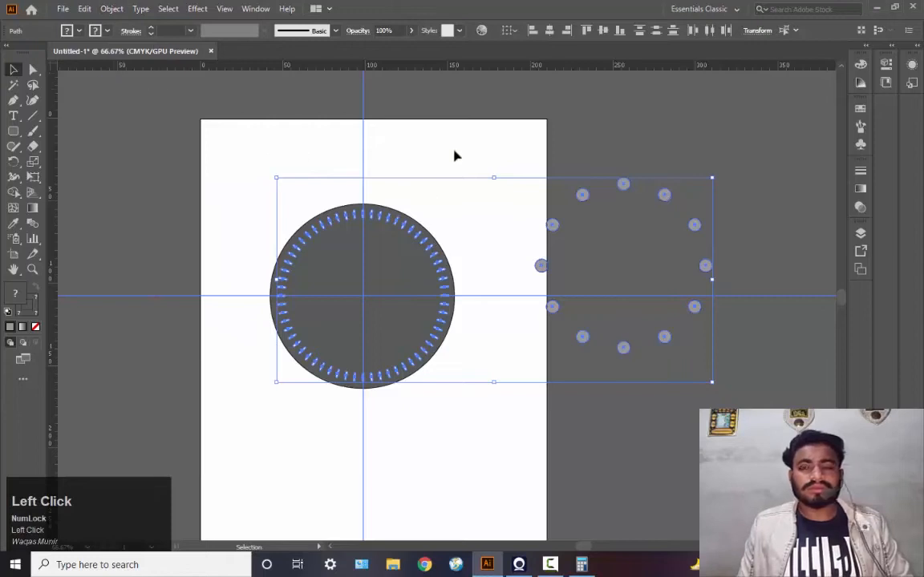
left_click(479, 144)
left_click_drag(483, 132, 697, 322)
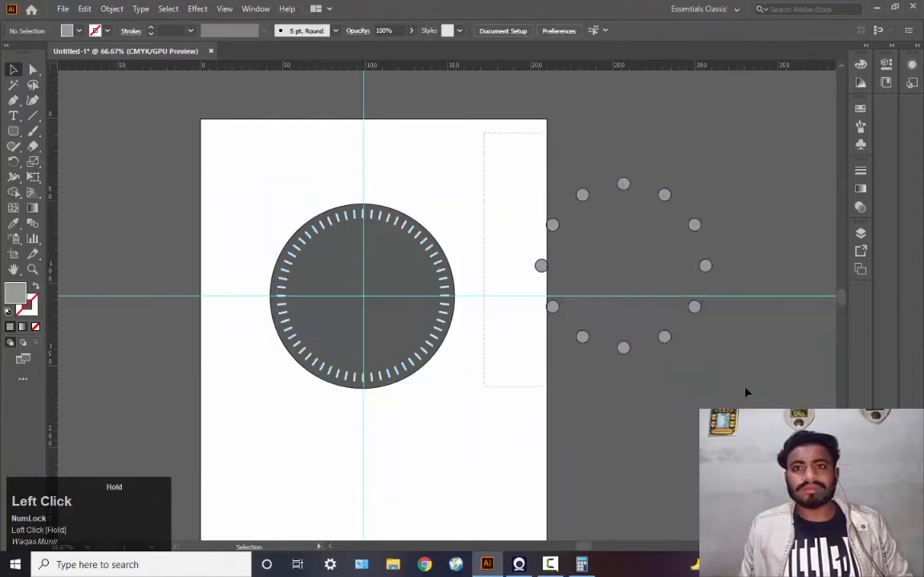
left_click_drag(745, 392, 745, 392)
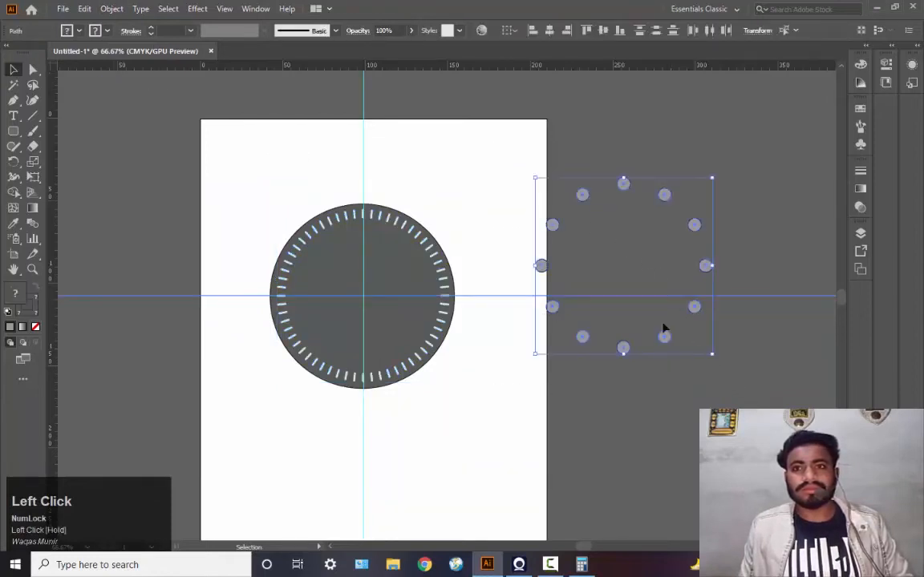
left_click(618, 265)
left_click(525, 191)
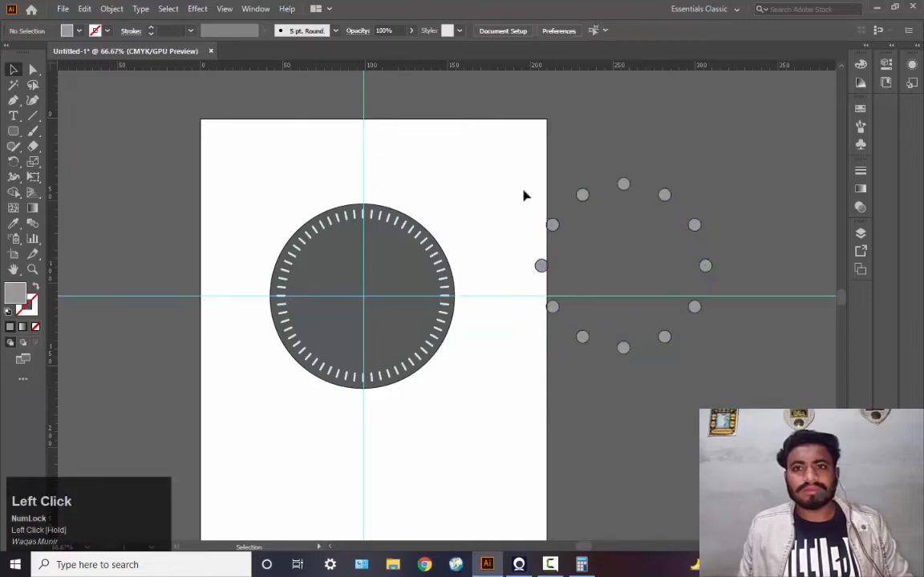
Select the ring of small grey circles with the horizontal guide and nudge it left until it overlaps more than half the dial's width
left_click_drag(745, 400, 734, 398)
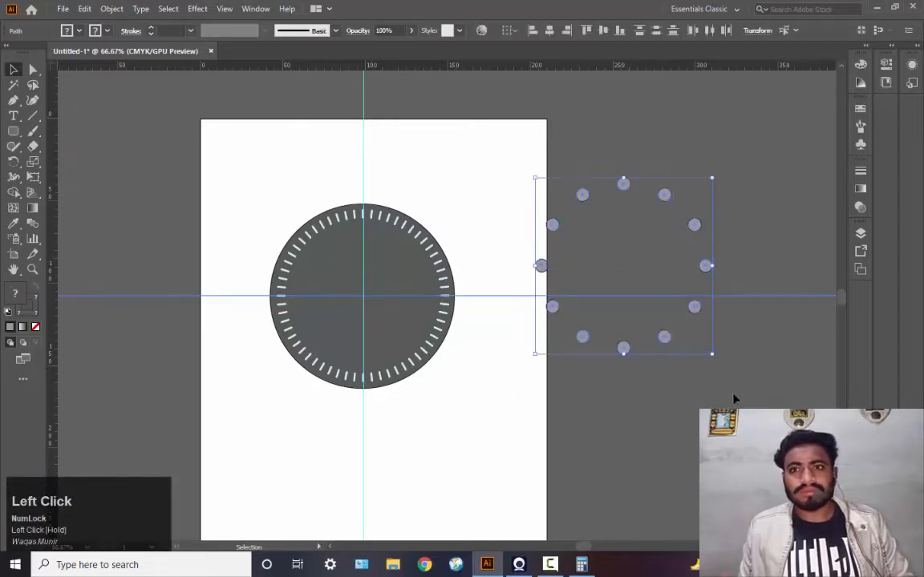
key("Left")
key("Left")
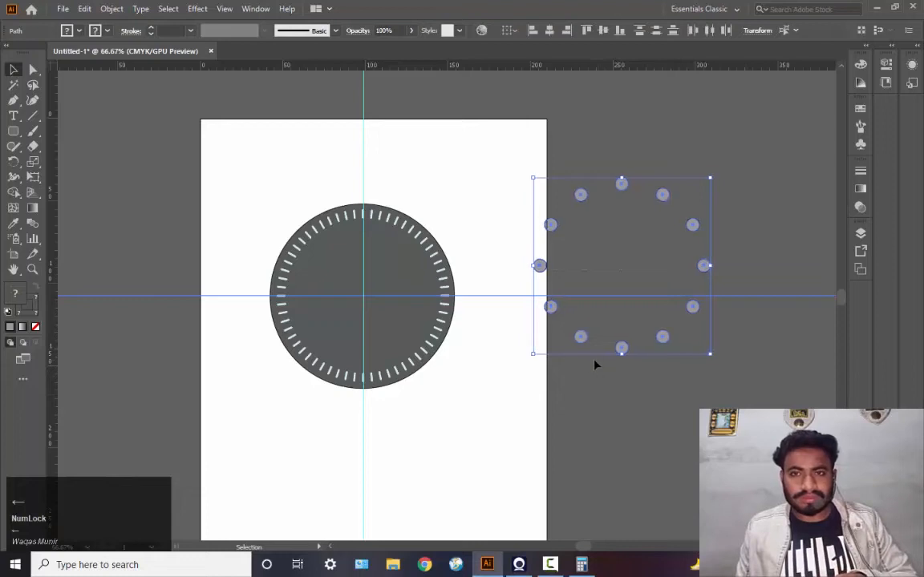
key("Left")
key("Left")
key("Left")
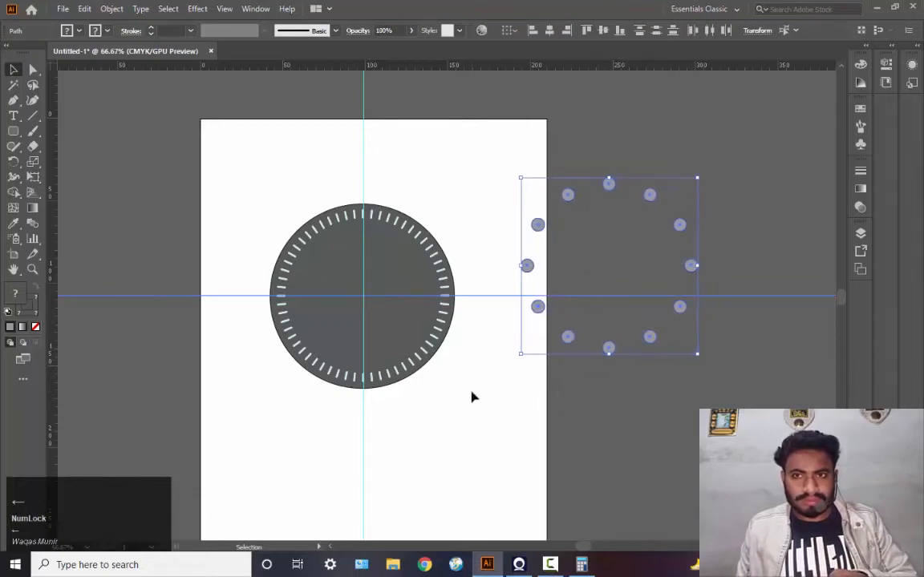
key("Left")
key("Left")
key("Left")
key("Left")
key("Left")
key("Left")
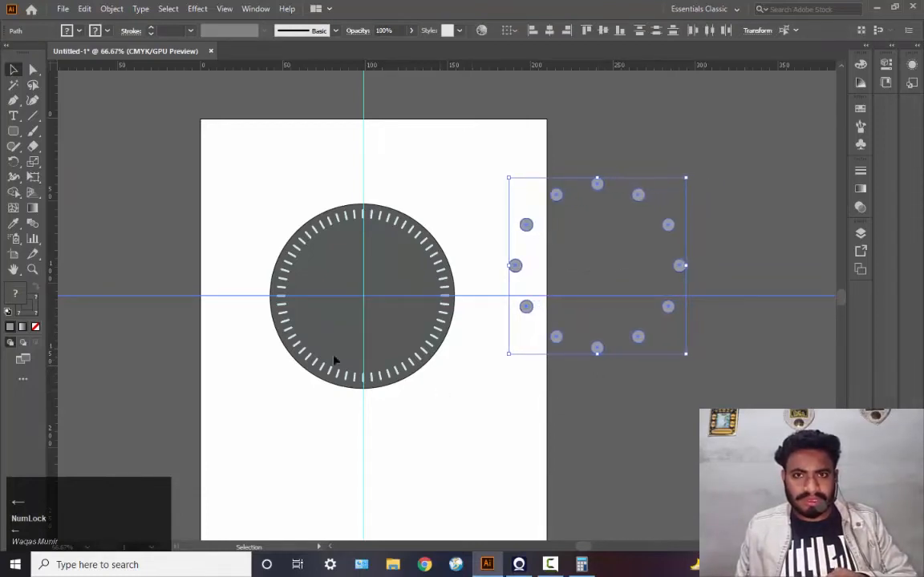
key("Left")
key("Left")
key("Left")
key("Left")
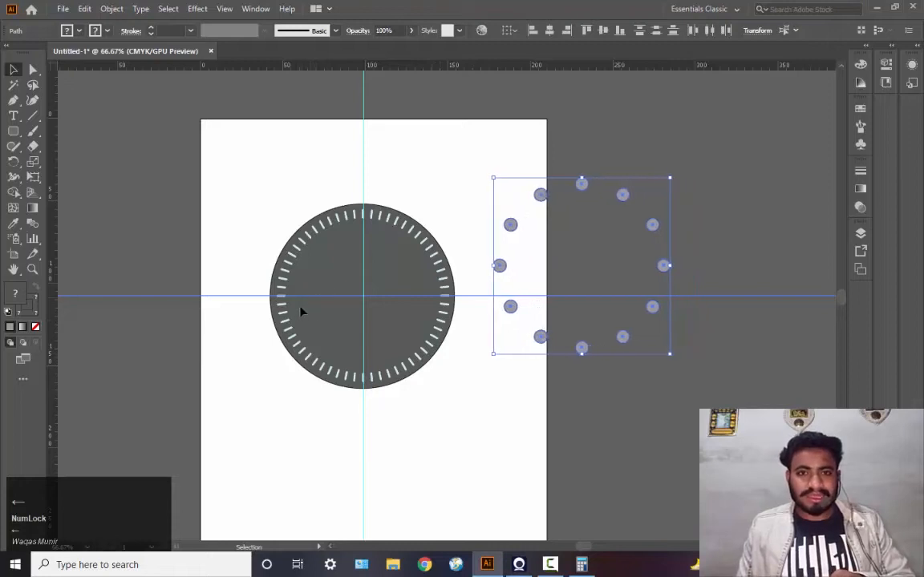
key("Left")
key("Left")
key("Left")
key("Left")
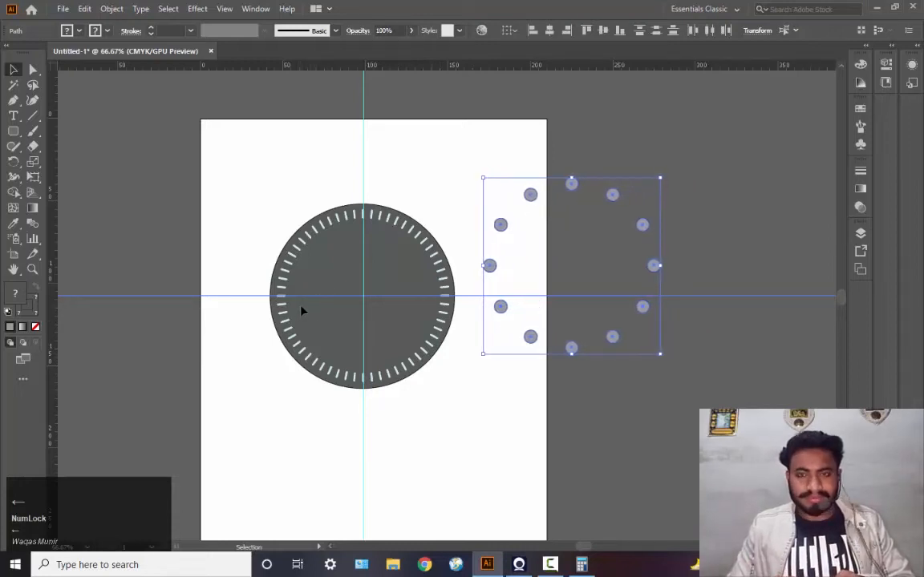
key("Left")
key("Left")
key("Left")
key("Left")
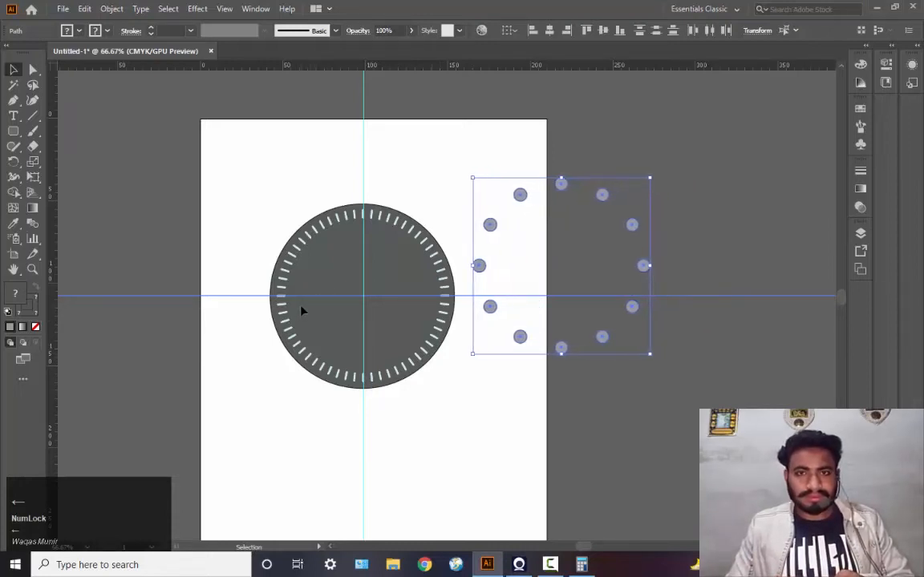
key("Left")
key("Left")
key("Left")
key("Left")
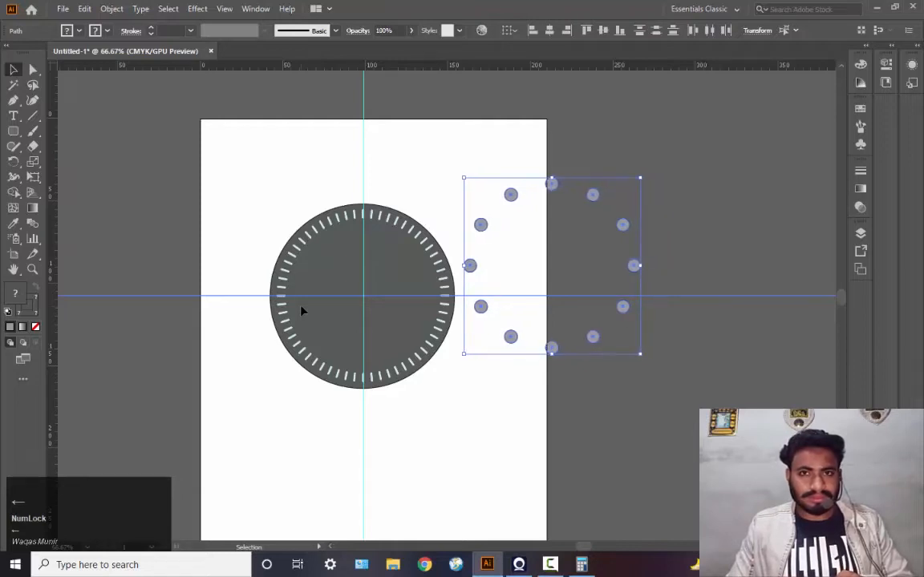
key("Left")
key("Left")
key("Left")
key("Left")
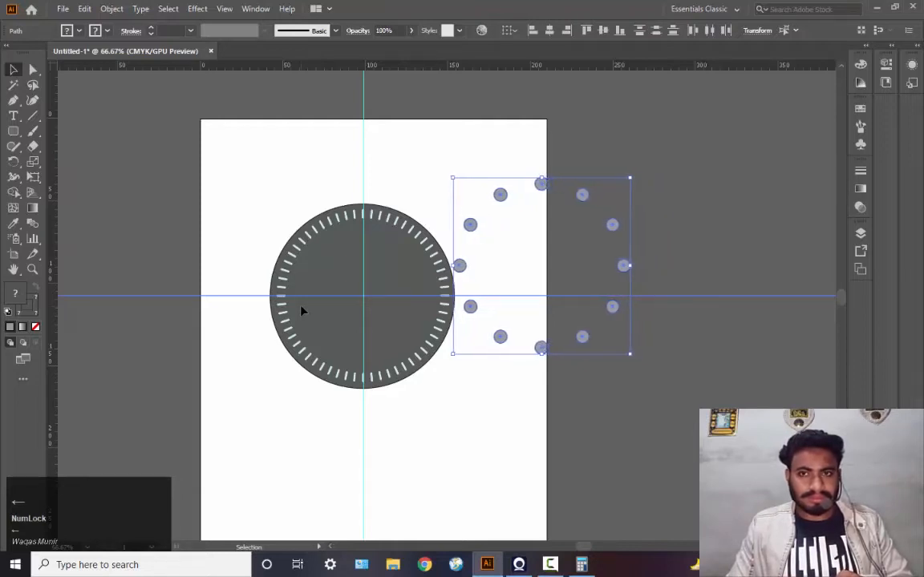
key("Left")
key("Left")
key("Left")
key("Left")
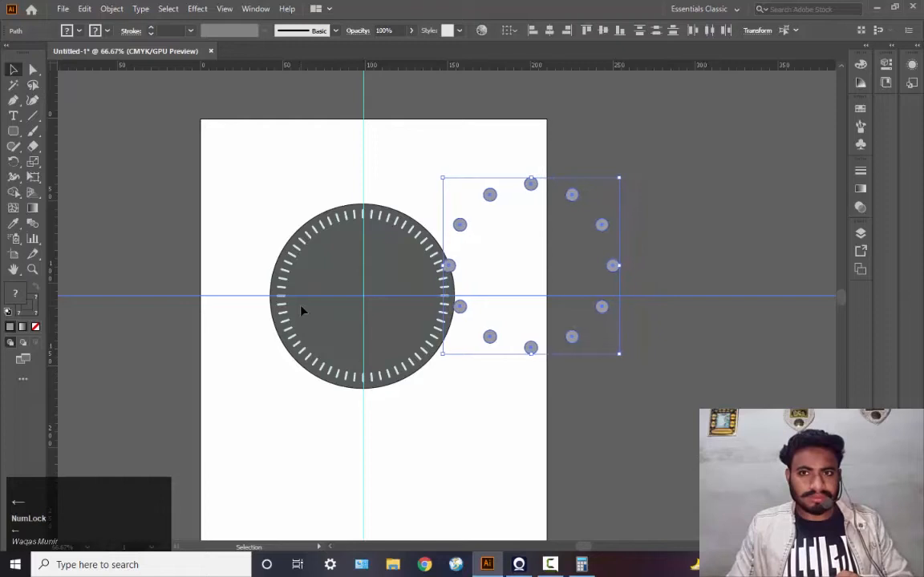
key("Left")
key("Left")
key("Left")
key("Left")
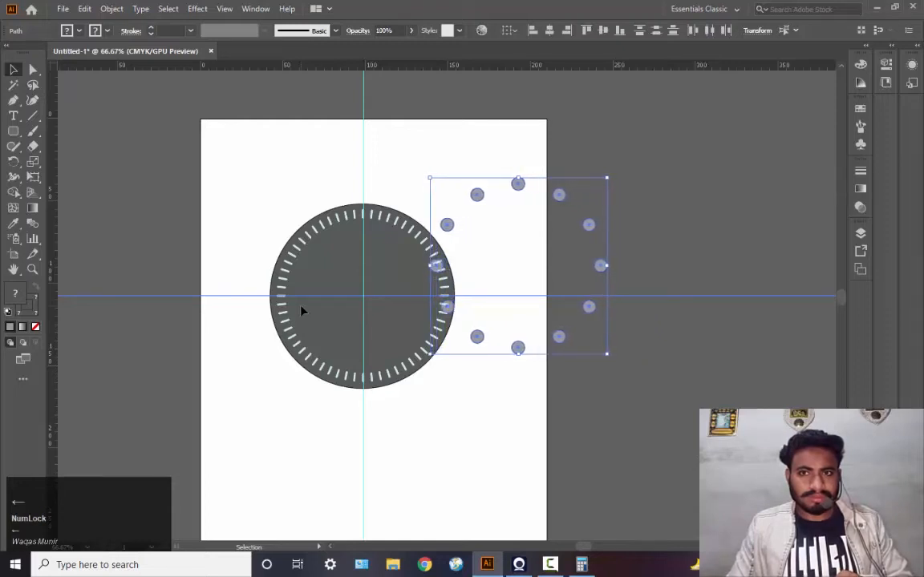
key("Left")
key("Left")
key("Left")
key("Left")
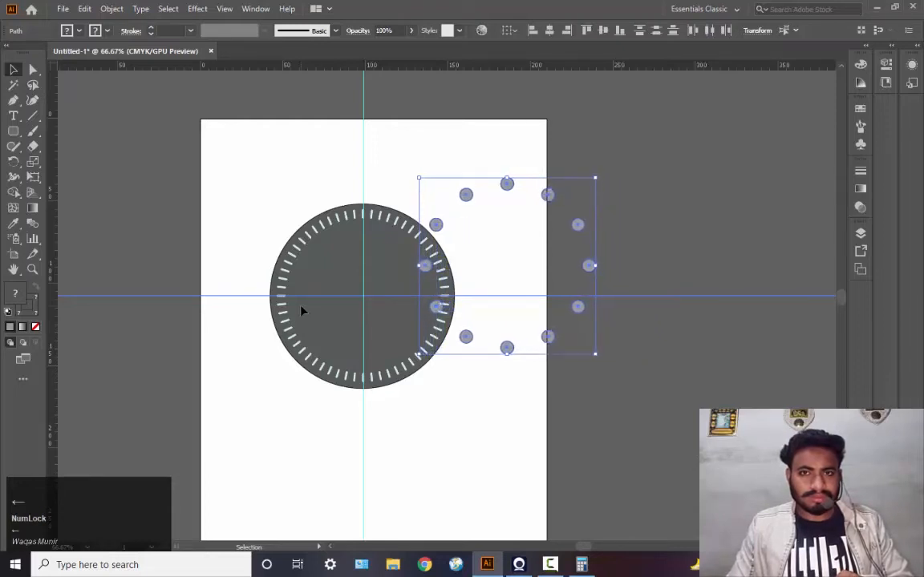
key("Left")
key("Left")
key("Left")
key("Left")
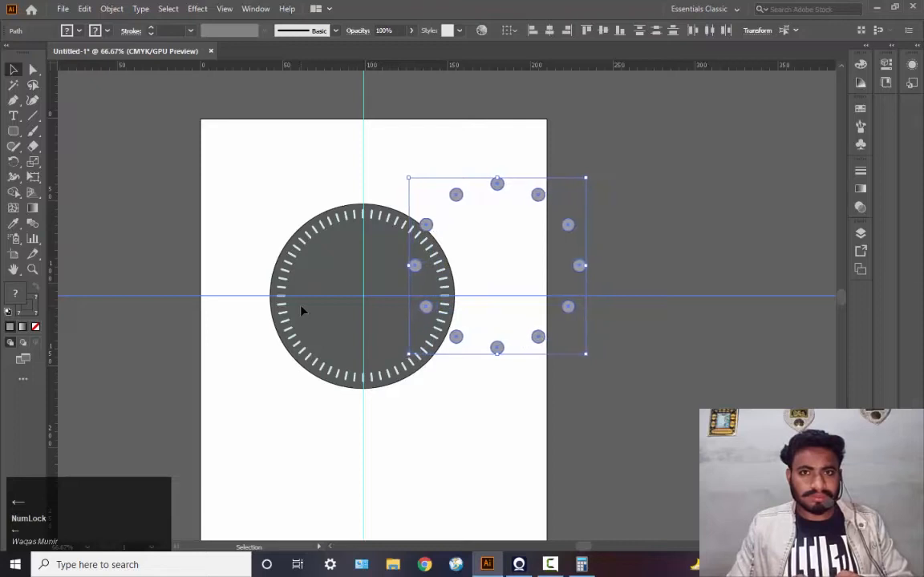
key("Left")
key("Left")
key("Left")
key("Left")
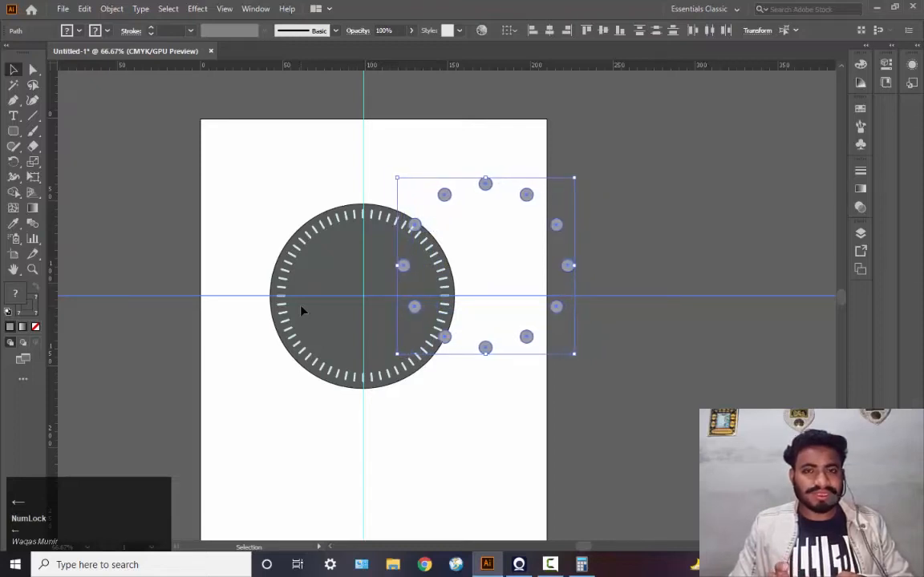
key("Left")
key("Left")
key("Left")
key("Left")
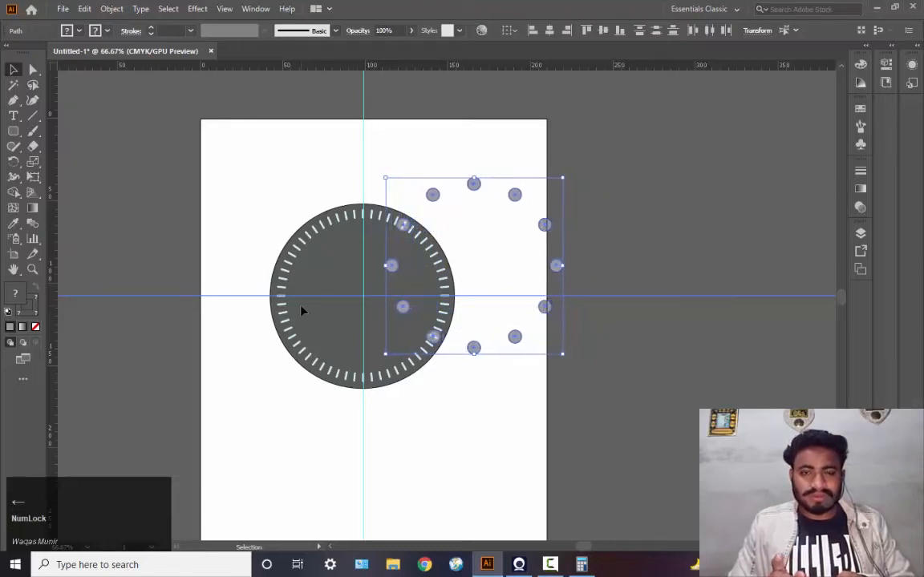
key("Left")
key("Left")
key("Left")
key("Left")
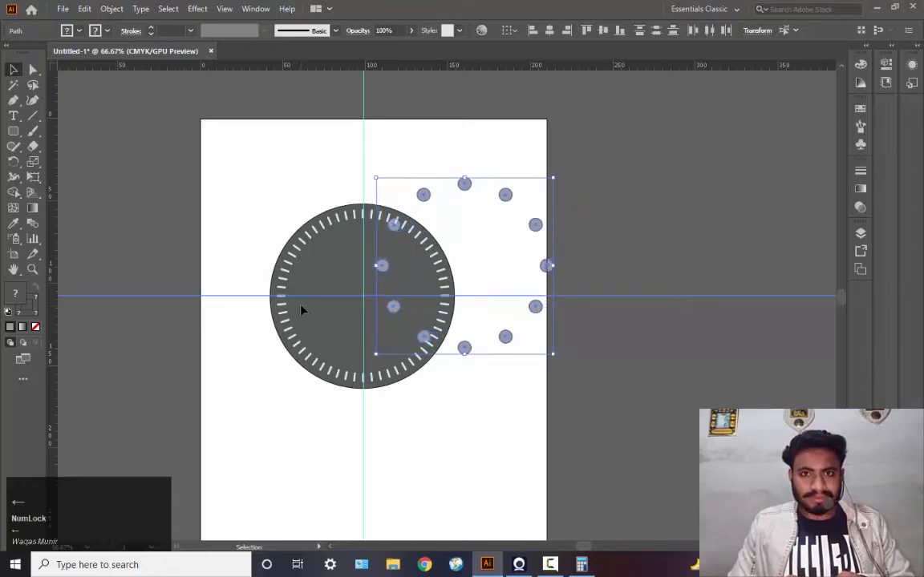
key("Left")
key("Left")
key("Left")
key("Left")
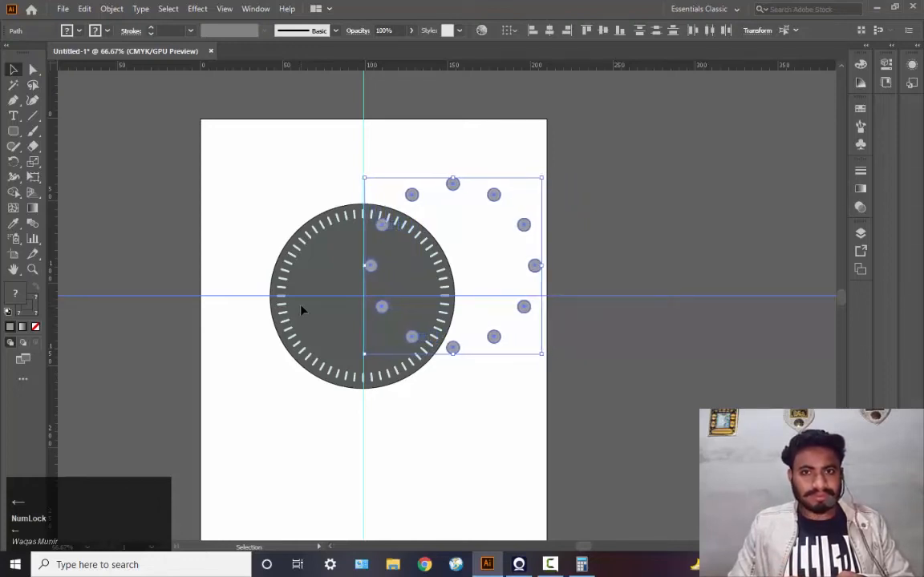
key("Left")
key("Left")
key("Left")
key("Left")
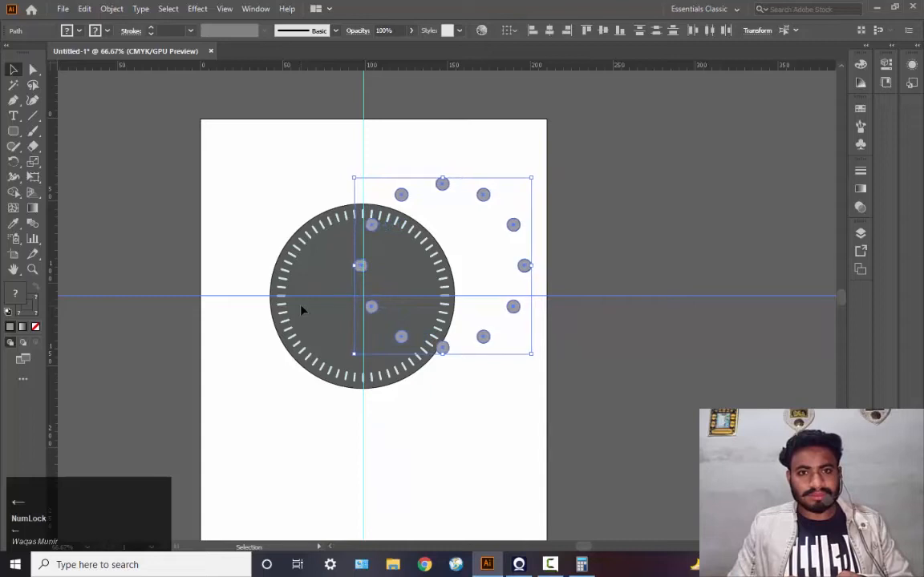
key("Left")
key("Left")
key("Left")
key("Left")
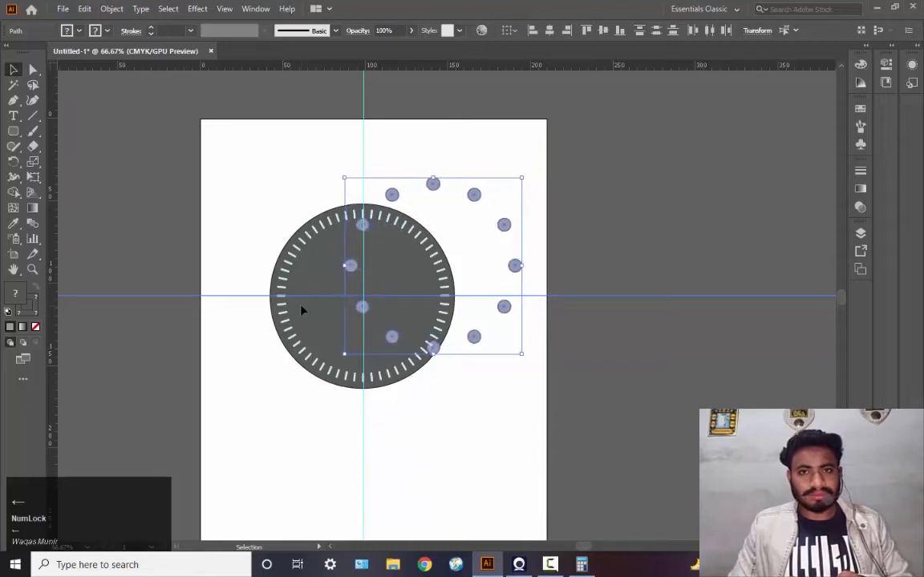
key("Left")
key("Left")
key("Left")
key("Left")
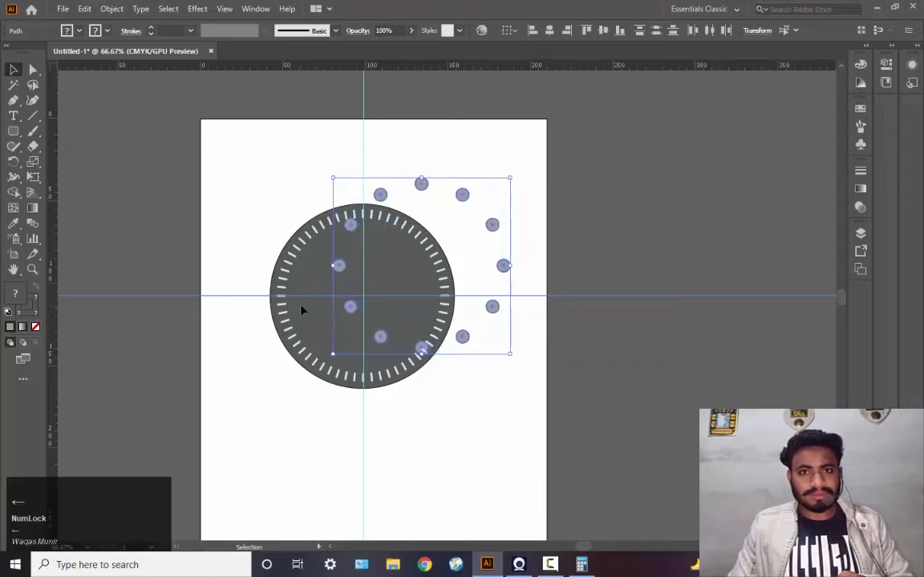
key("Left")
key("Left")
key("Left")
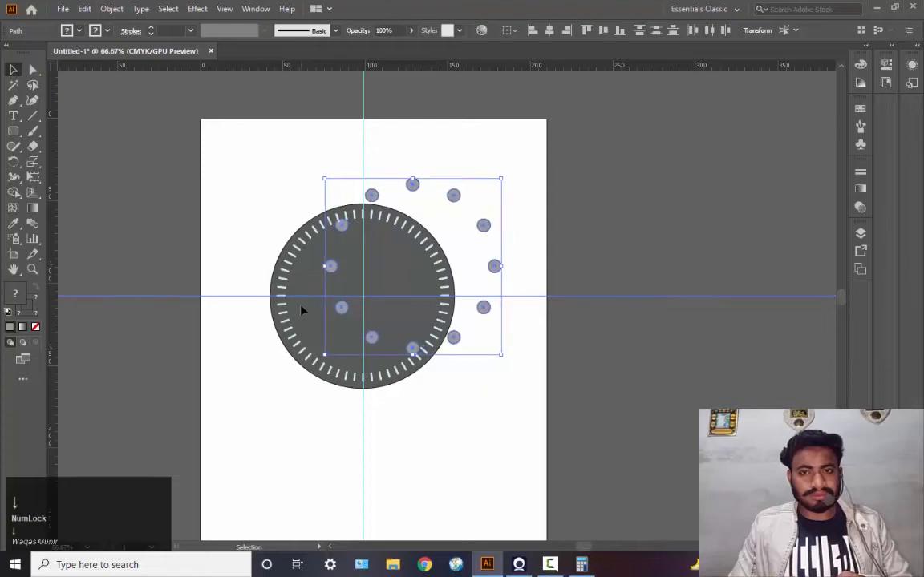
Nudge the ring of small circles and the horizontal guide down until the ring's top sits just above the dial's upper edge
key("Down")
key("Down")
key("Down")
key("Down")
key("Down")
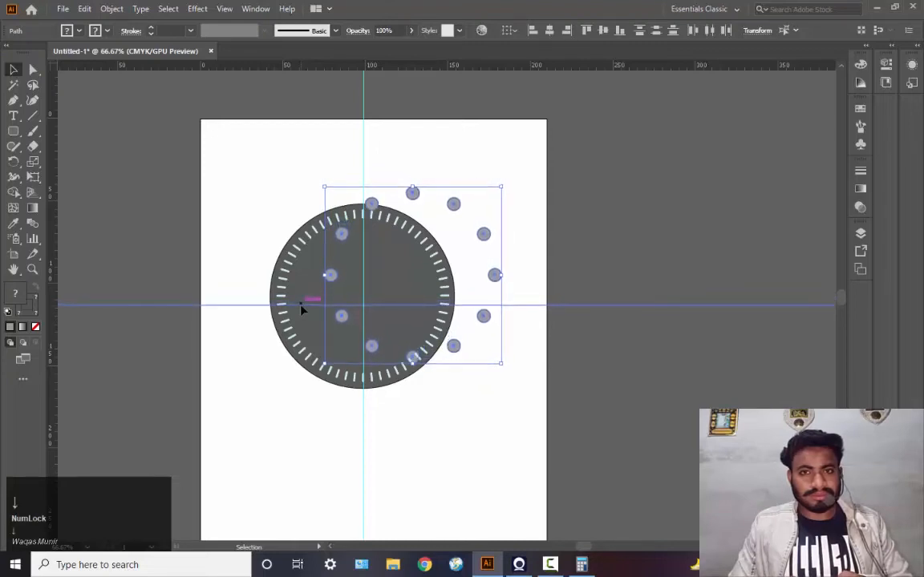
key("Down")
key("Down")
Nudge the ring of small circles further left until its top circle nearly reaches the vertical guide through the dial's centre
key("Left")
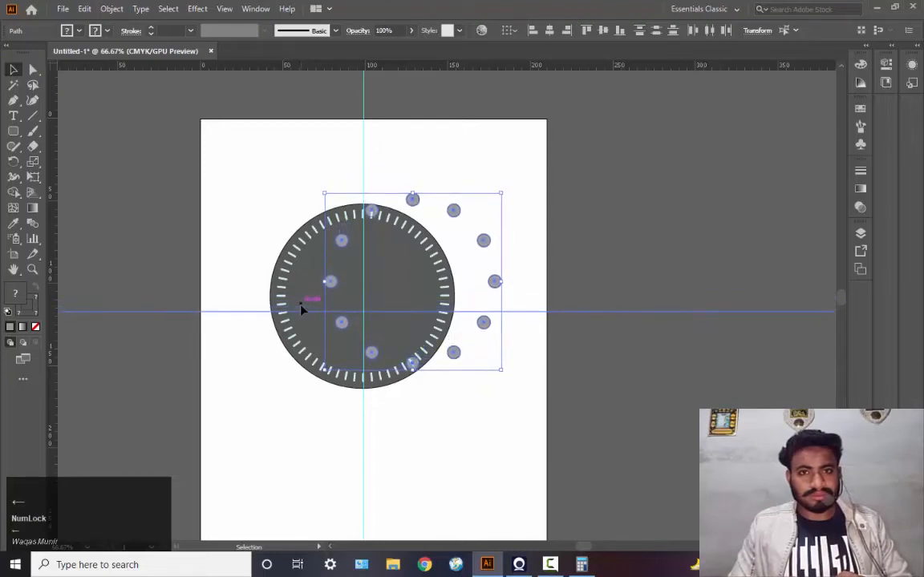
key("Left")
key("Left")
key("Left")
key("Left")
key("Left")
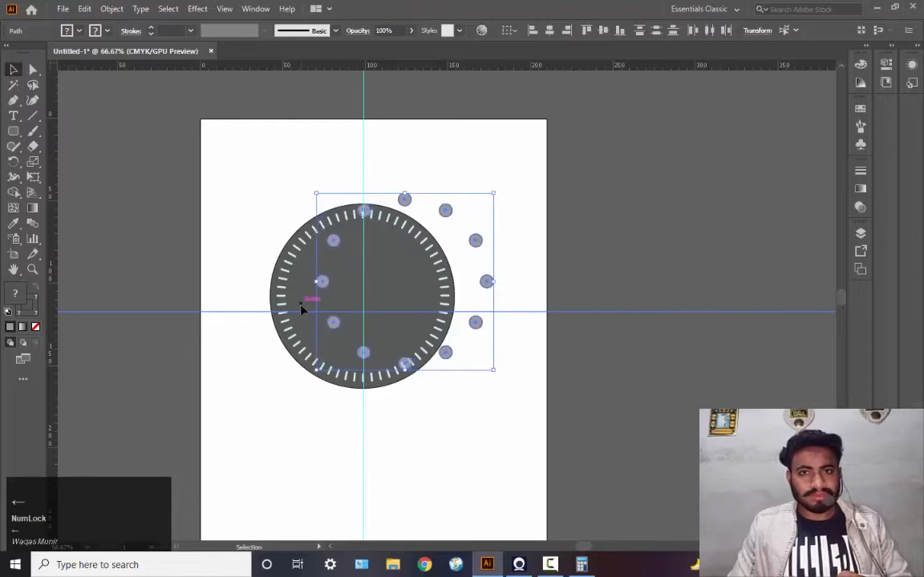
key("Left")
key("Left")
key("Left")
key("Left")
key("Left")
key("Left")
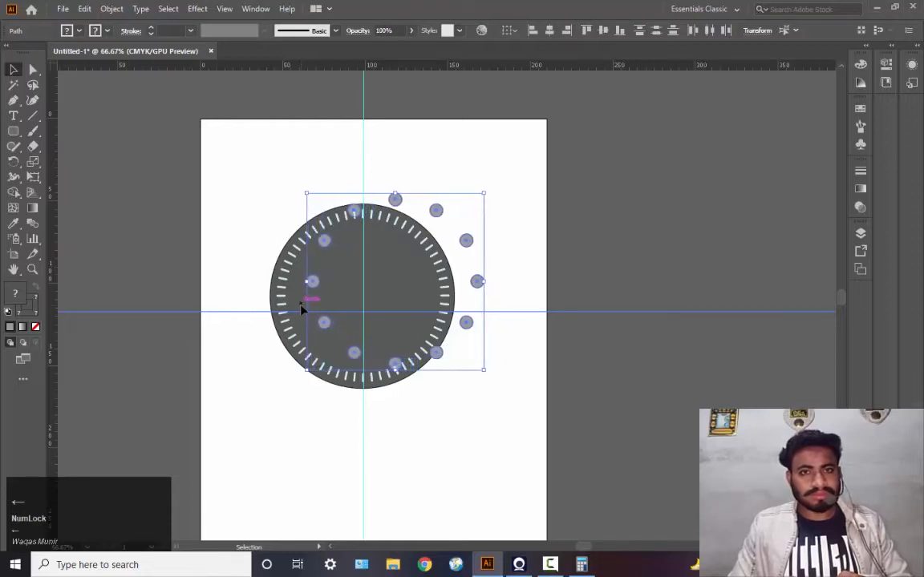
key("Left")
key("Left")
key("Left")
key("Left")
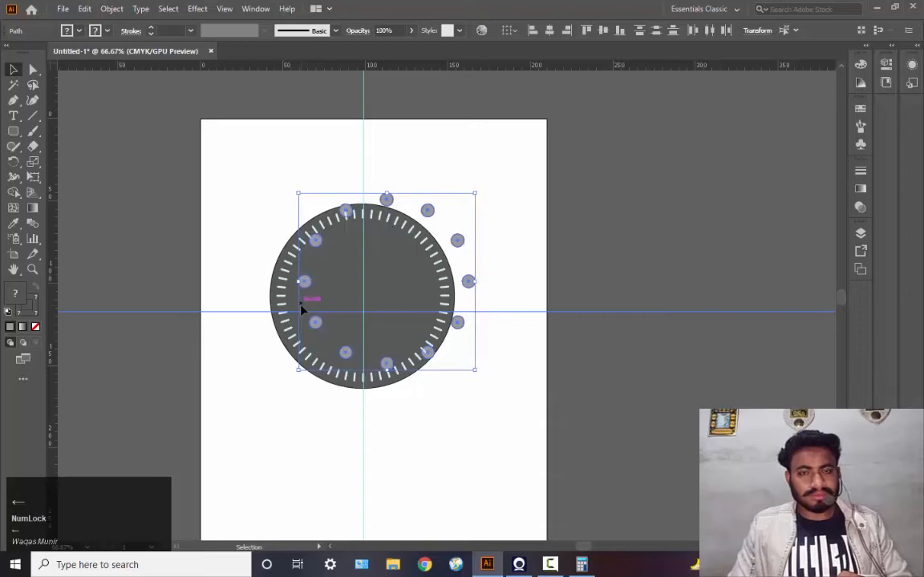
key("Left")
key("Left")
key("Left")
key("Left")
key("Left")
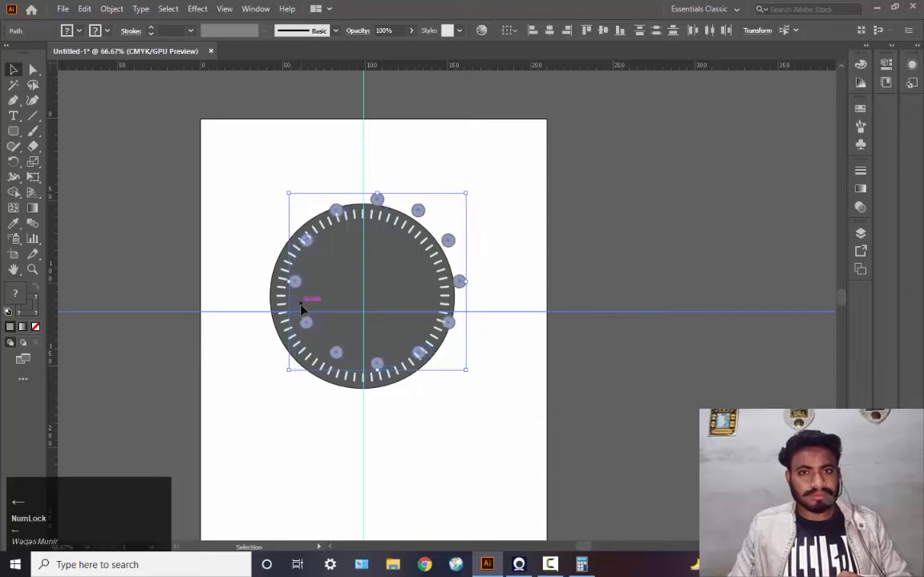
key("Left")
key("Left")
key("Left")
key("Left")
key("Left")
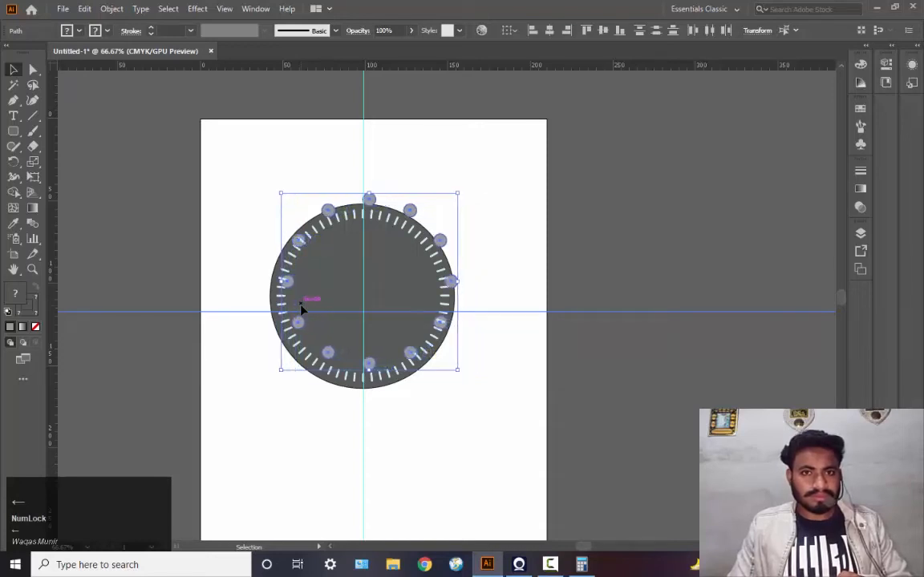
key("Left")
Nudge the ring of small circles down over the tick marks, and slightly left to centre it on the vertical guide
key("Down")
key("Down")
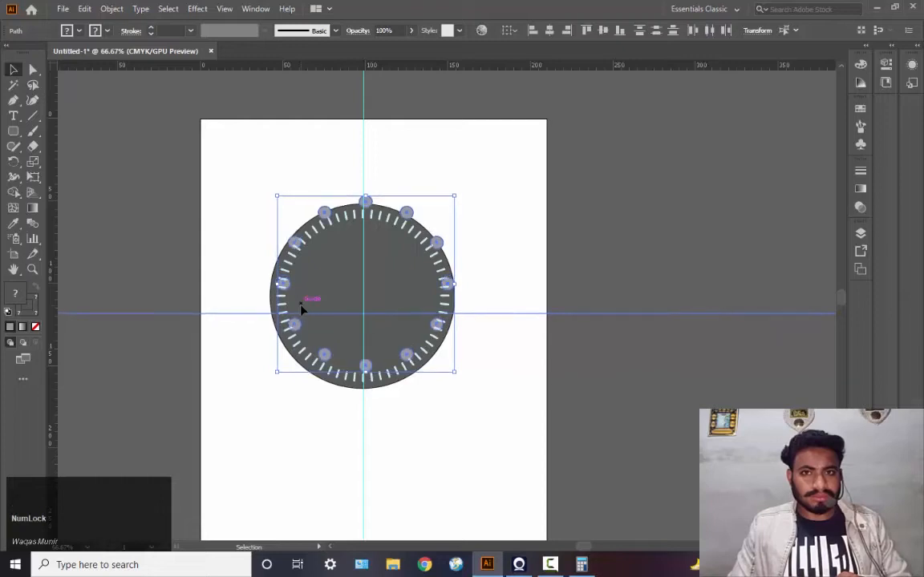
key("Down")
key("Down")
key("Down")
key("Down")
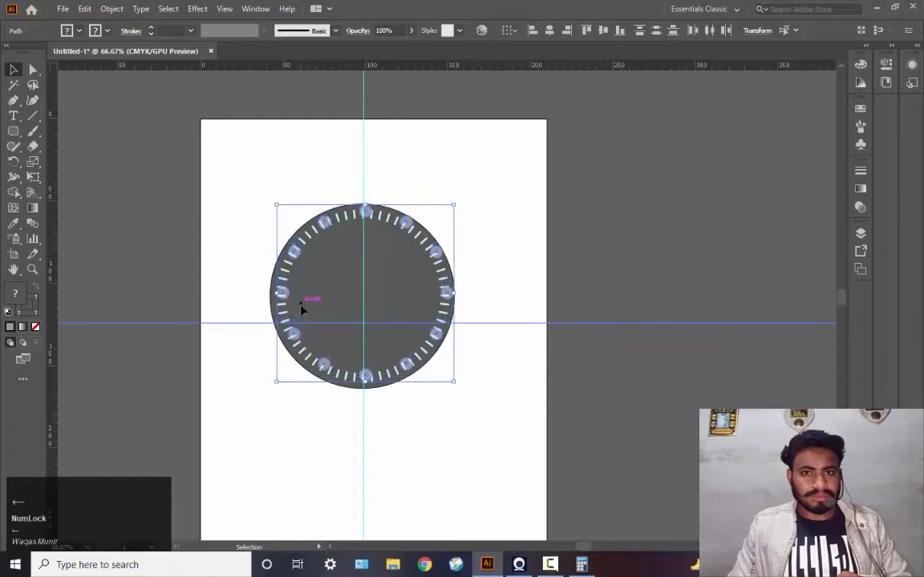
key("Left")
key("Left")
key("Left")
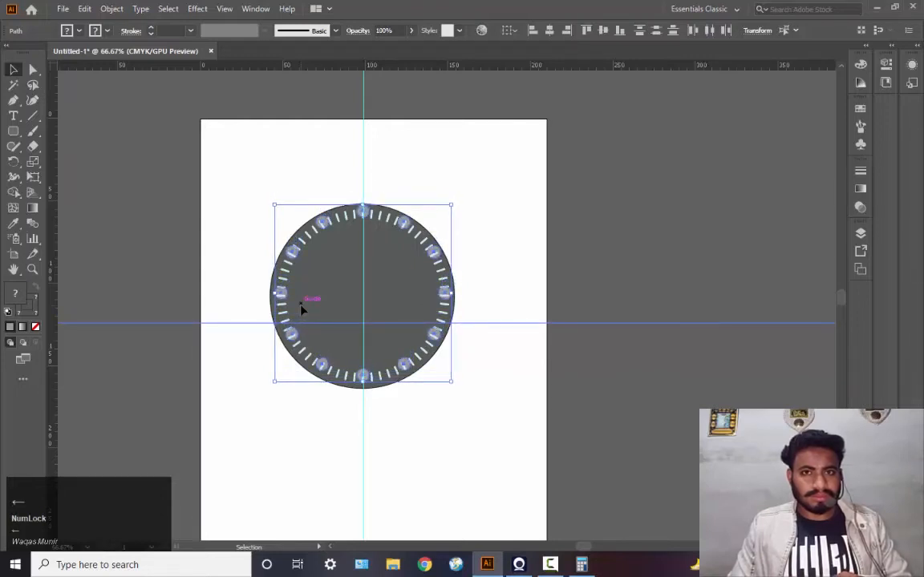
key("Left")
key("Left")
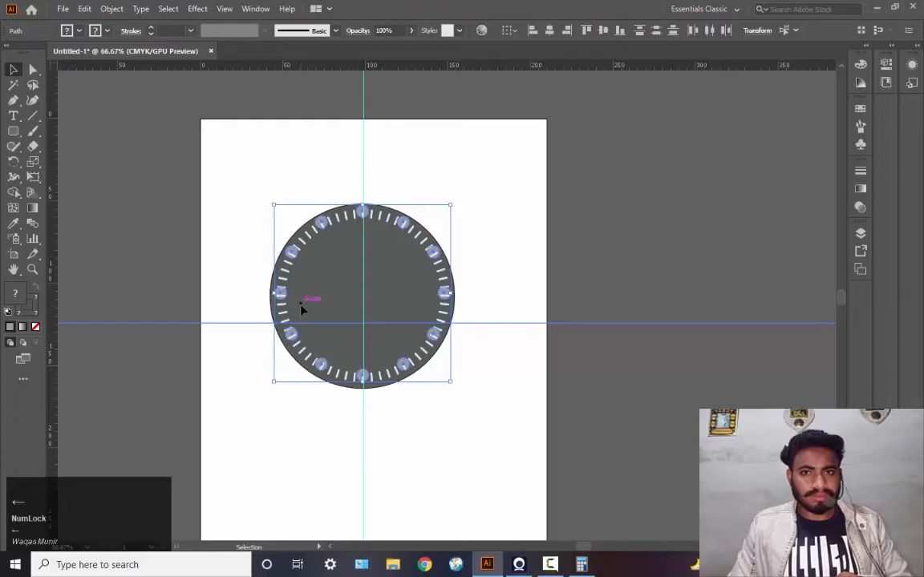
Nudge the ring of small grey circles slightly down and right over the dial's tick marks
key("Down")
key("Right")
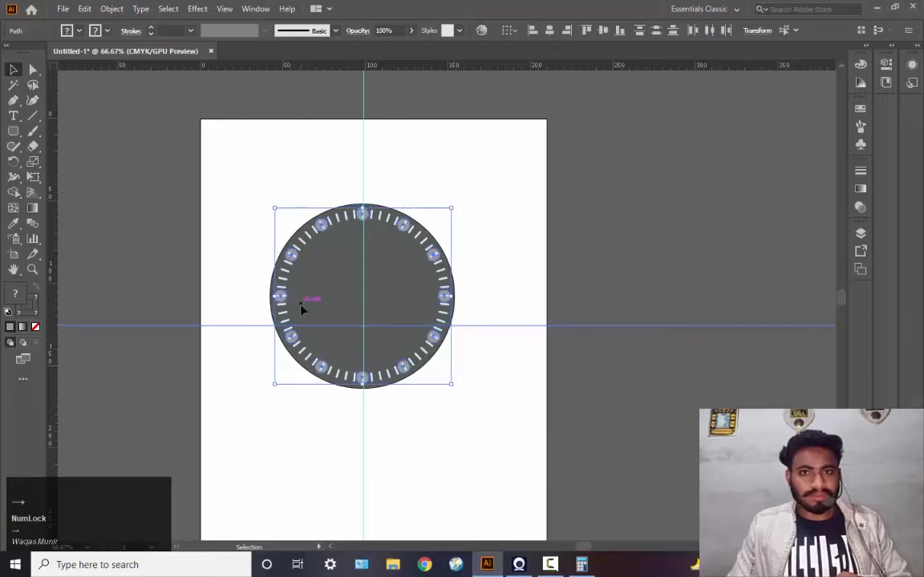
key("Right")
key("Right")
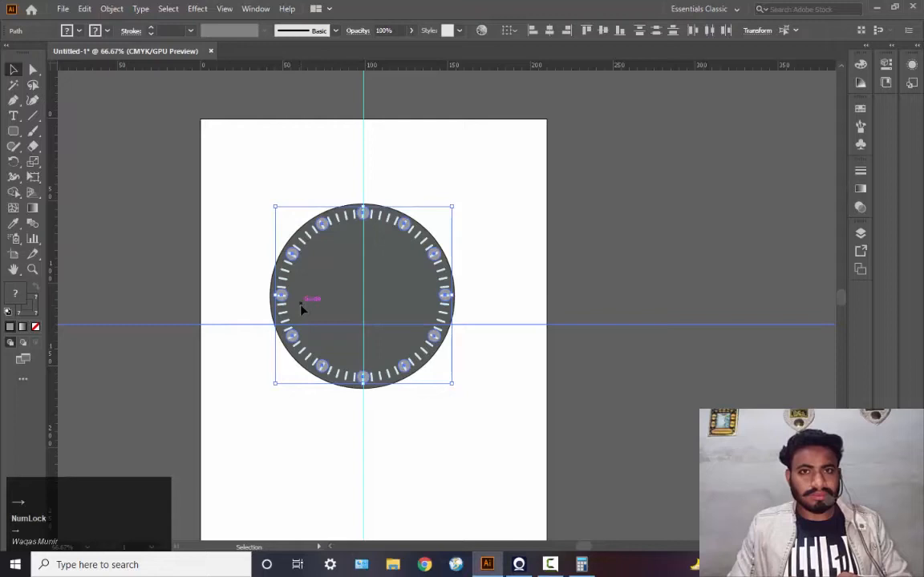
key("Down")
key("Down")
key("Down")
key("Down")
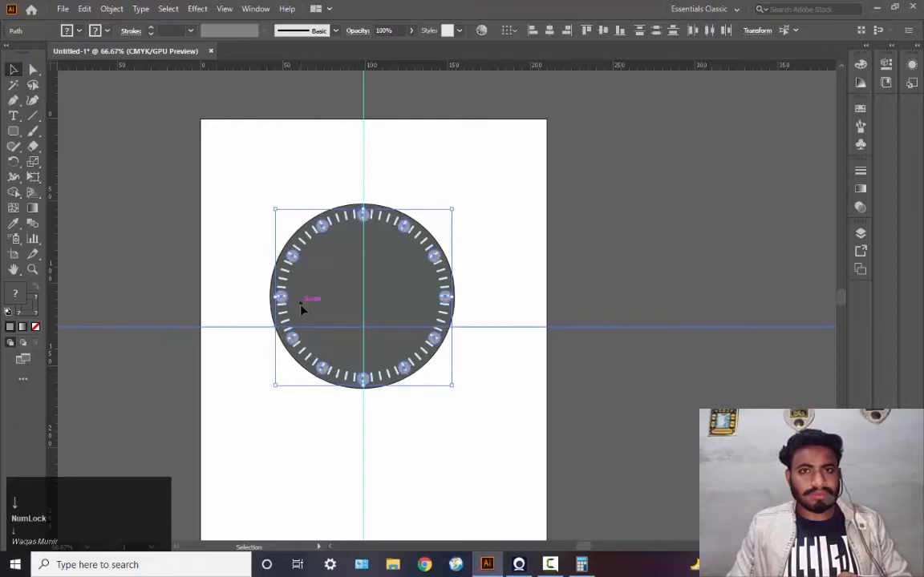
Nudge the ring of circles slightly up and left to centre it over the tick marks, and hide the guides
key("Up")
key("Up")
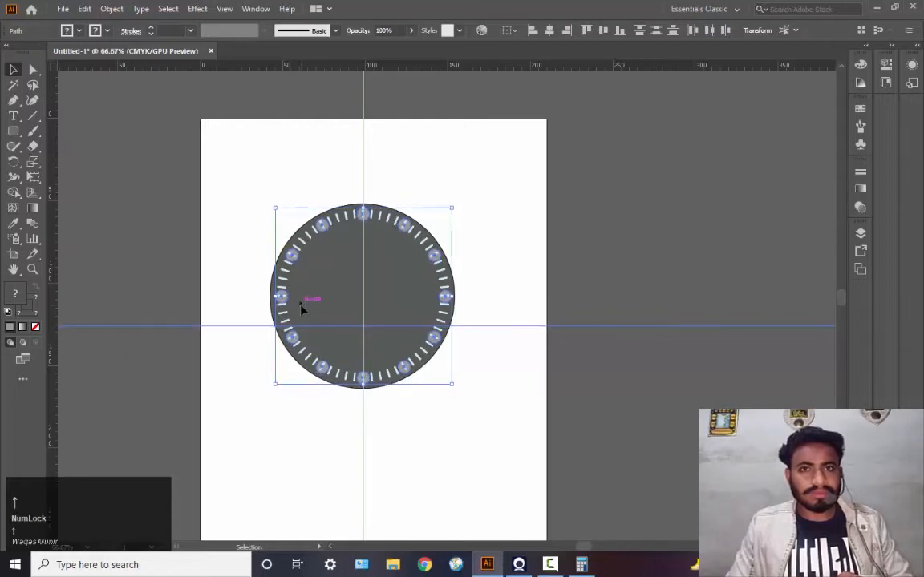
key("Up")
key("Down")
key("Down")
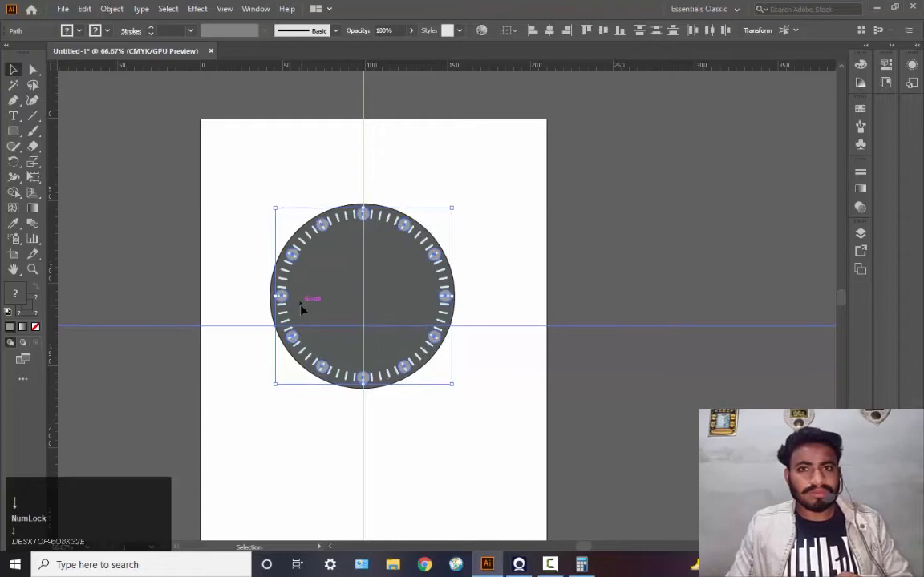
key("Left")
key("Left")
key("Left")
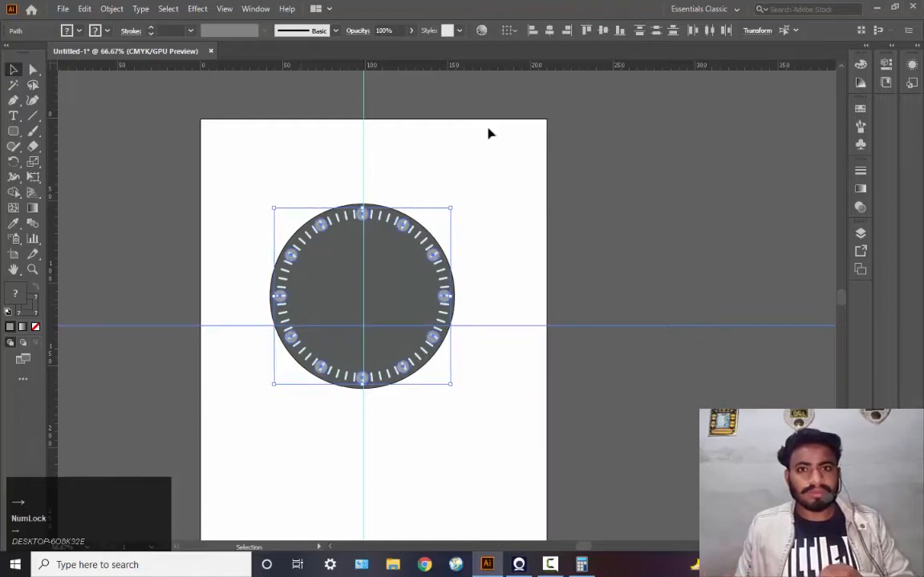
left_click(517, 144)
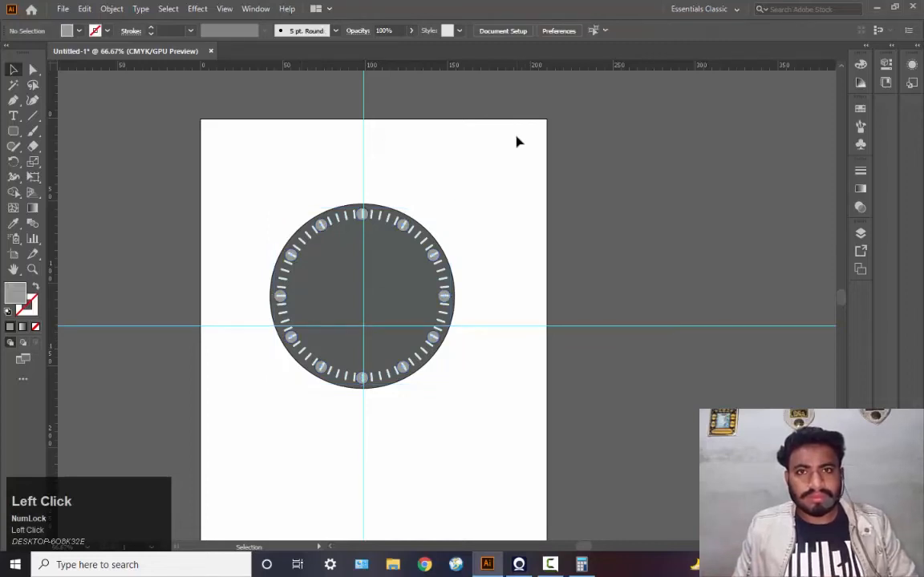
key("ctrl+semicolon")
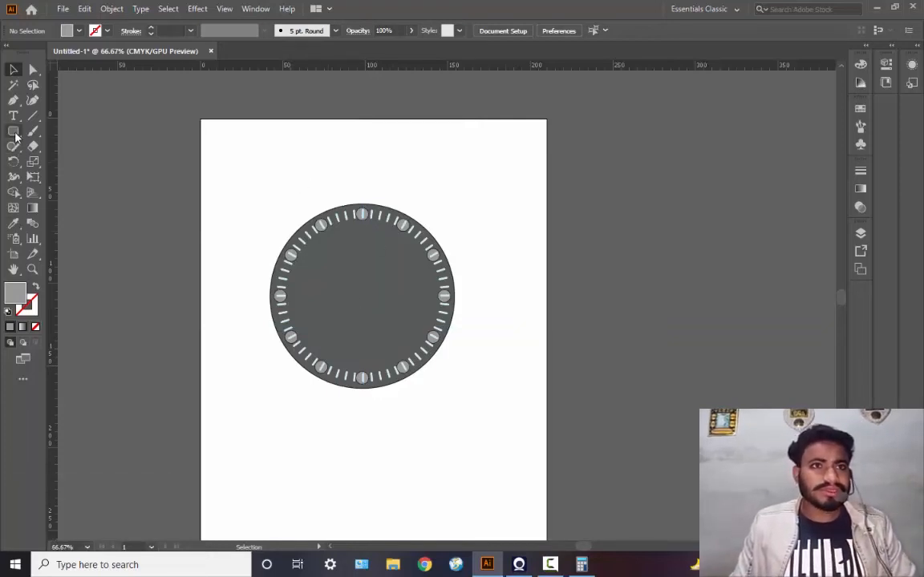
Draw a vertical rectangle about 9 mm by 72 mm beside the dial and pull its top edge's midpoint up about 7 mm into a point
left_click_drag(14, 131, 48, 129)
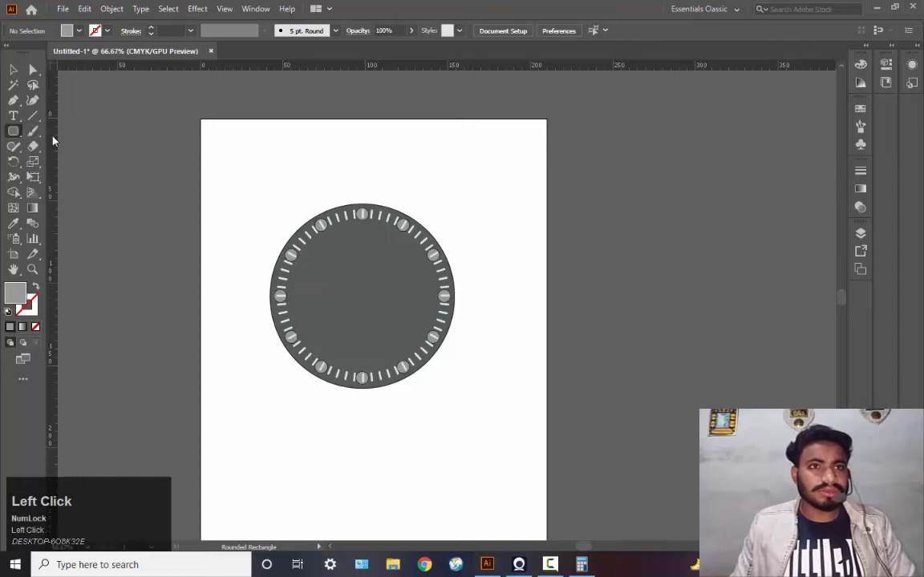
mouse_move(502, 201)
left_mouse_down()
mouse_move(517, 262)
mouse_move(521, 355)
mouse_move(519, 309)
mouse_move(517, 320)
left_mouse_up()
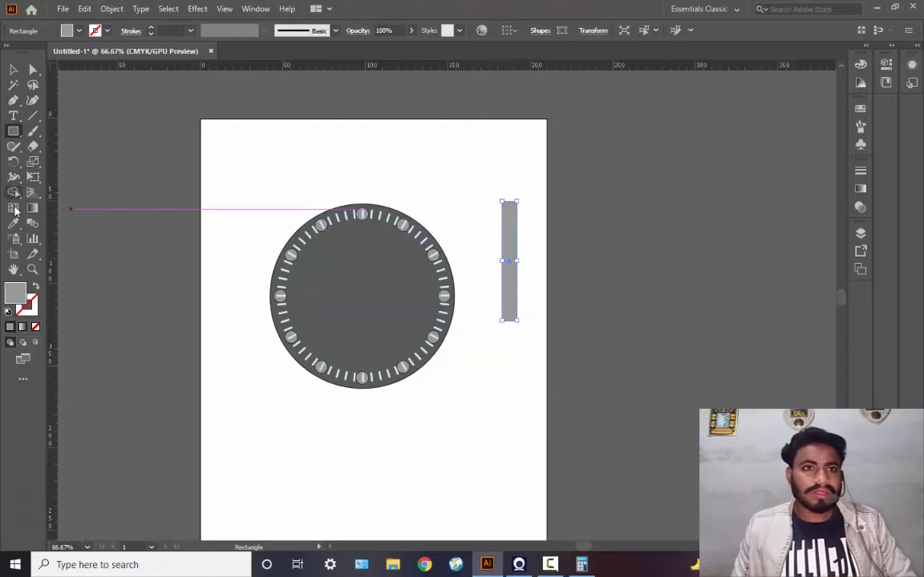
key("ctrl+space")
left_click(514, 266)
left_click(447, 268)
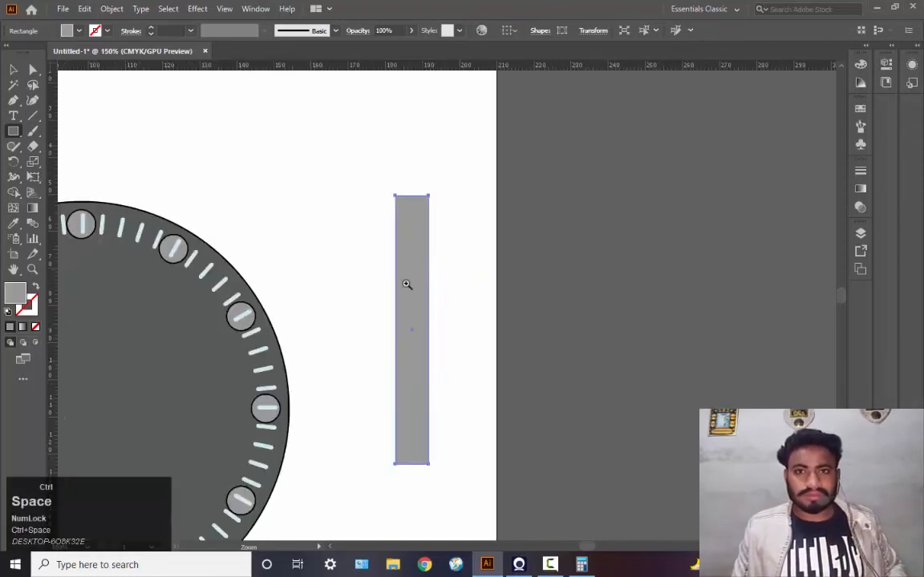
left_click(14, 100)
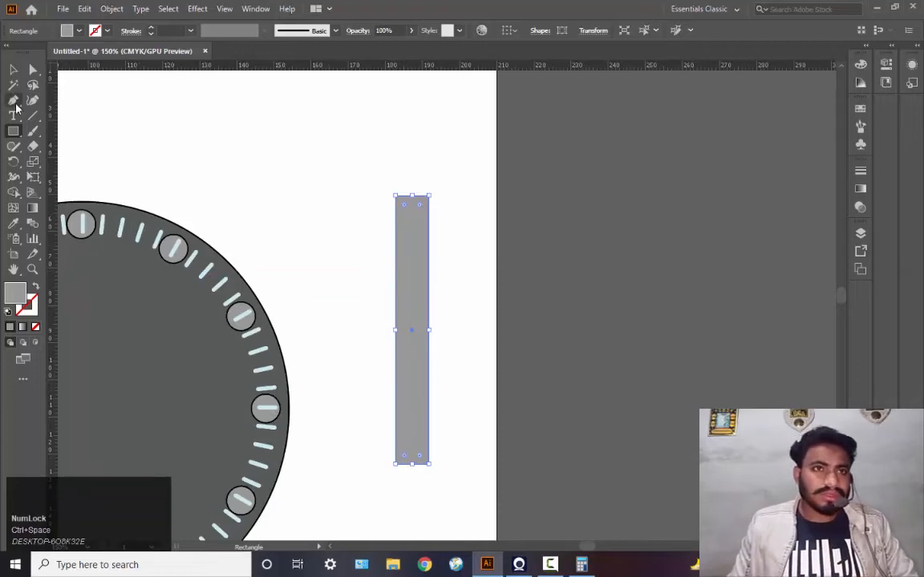
left_click(412, 196)
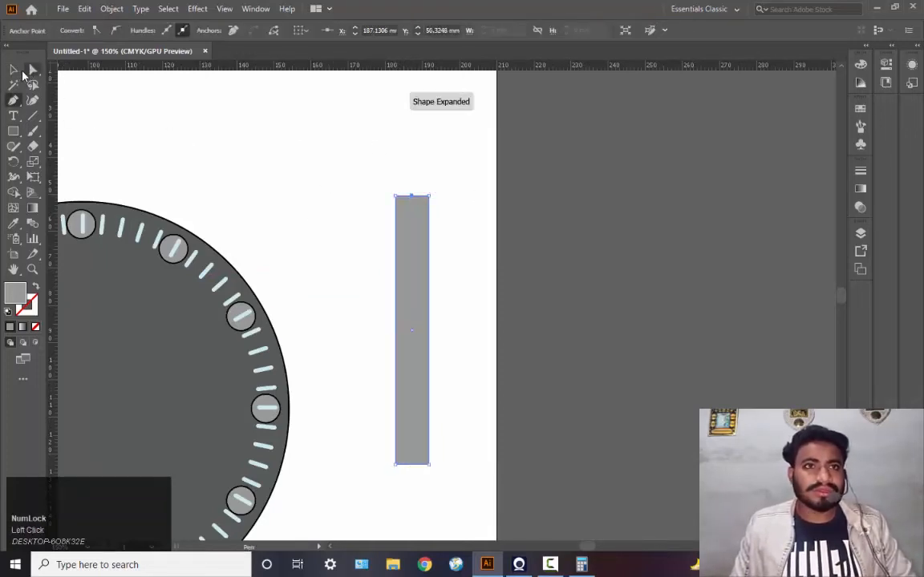
left_click(14, 71)
left_click(32, 71)
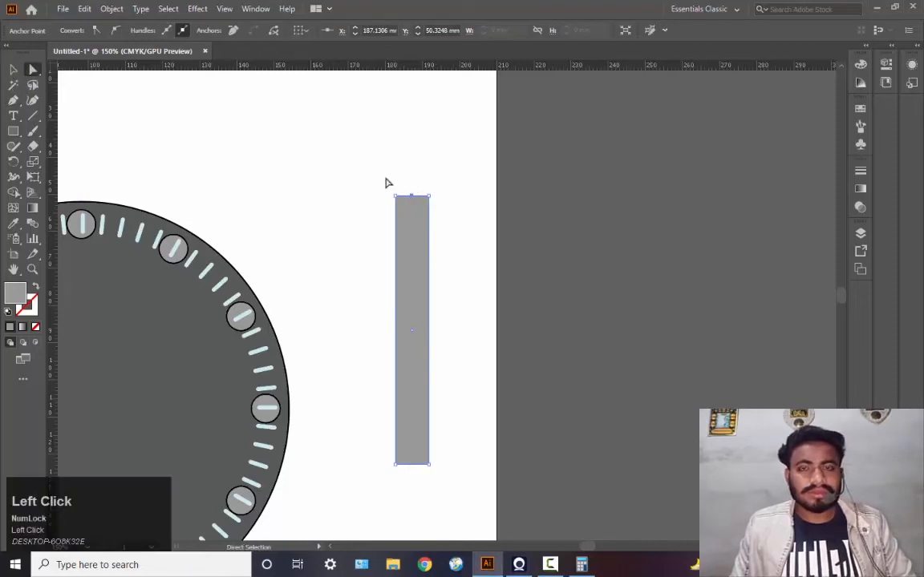
left_click_drag(414, 199, 412, 170)
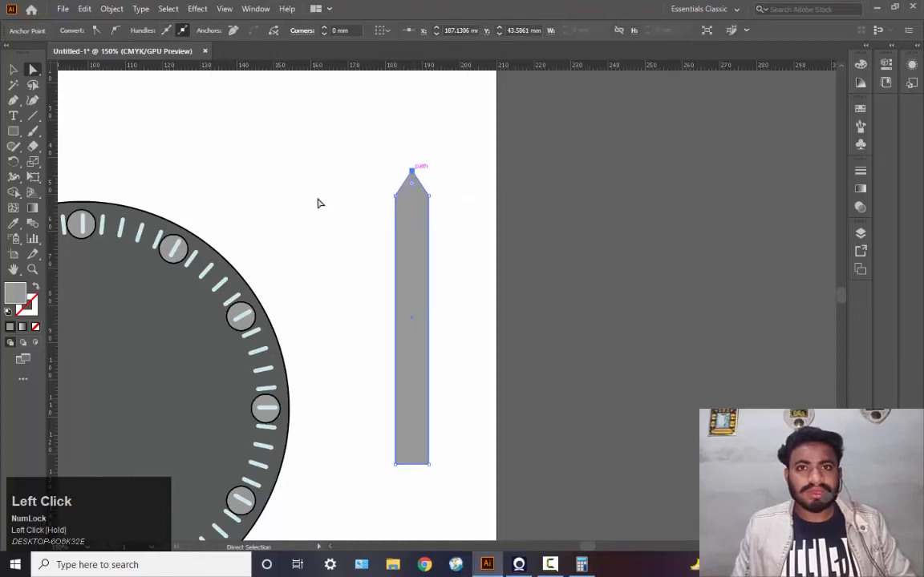
Taper the pointed hand by nudging both corner points below its tip inward by about 1 mm each
left_click(13, 70)
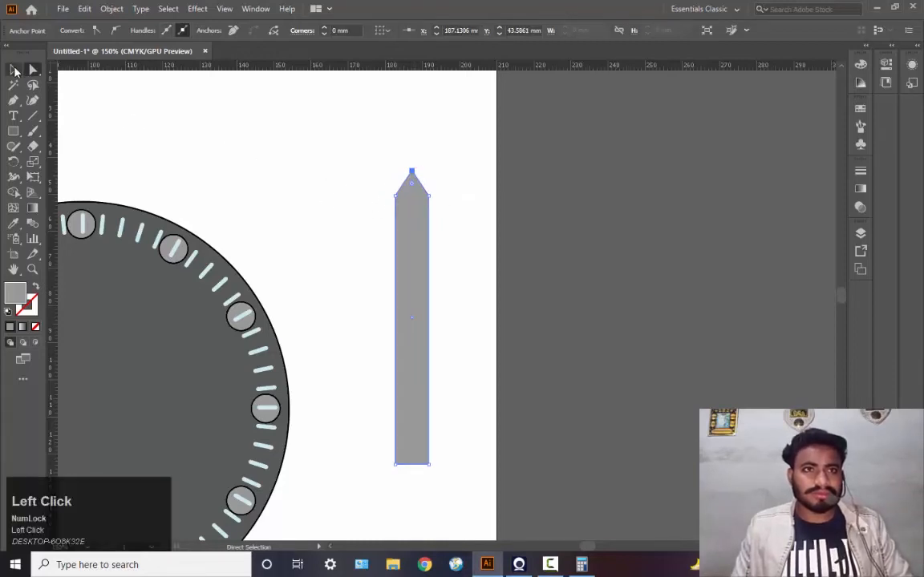
left_click_drag(372, 185, 406, 212)
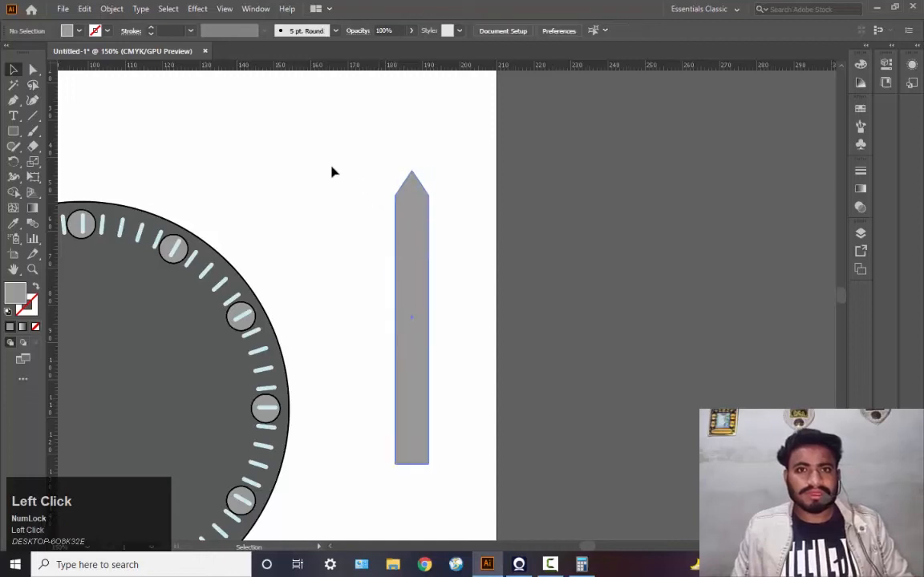
left_click(33, 70)
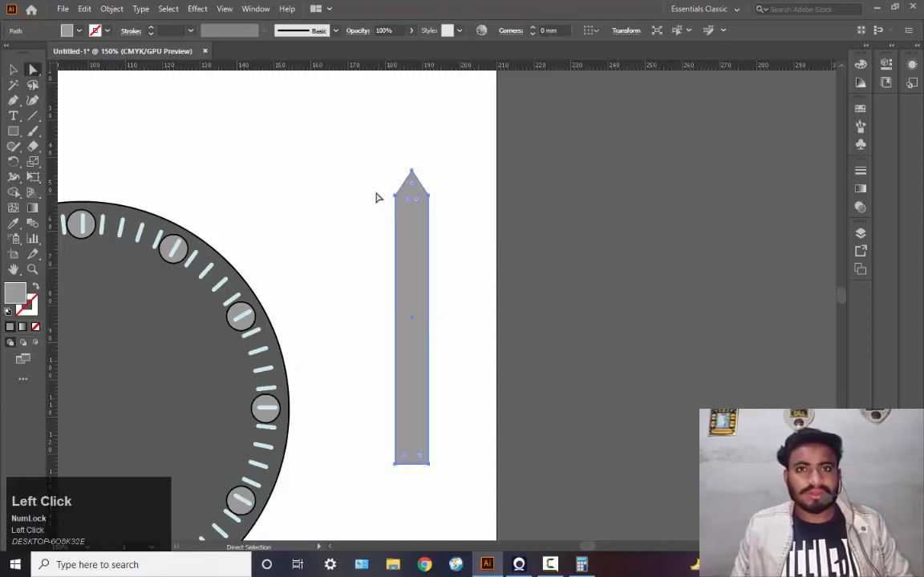
left_click_drag(400, 194, 406, 214)
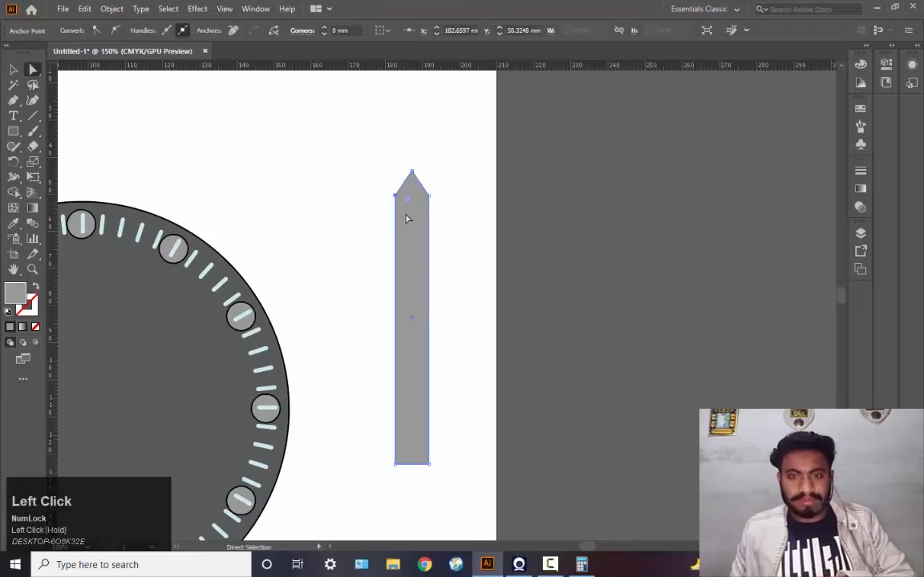
key("Right")
key("Right")
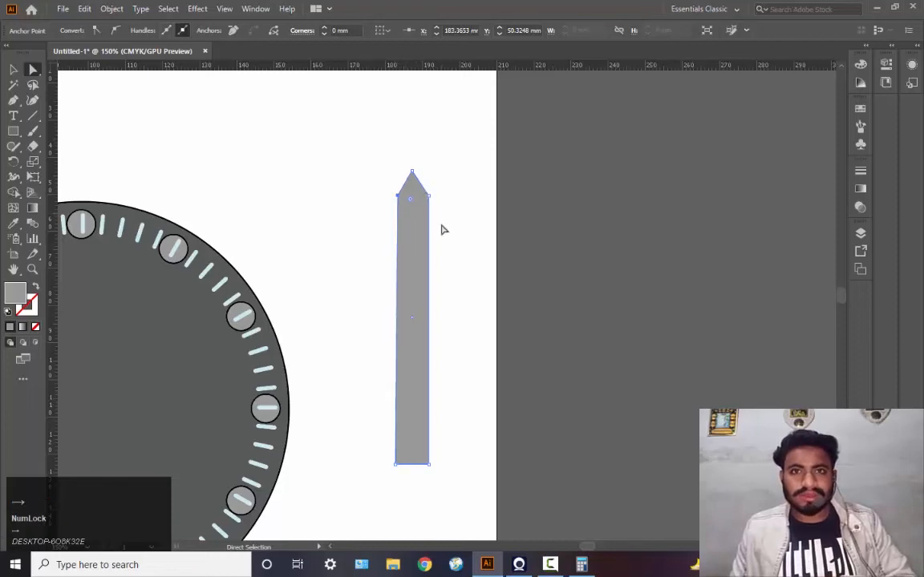
mouse_move(436, 204)
left_mouse_down()
mouse_move(425, 191)
mouse_move(403, 201)
mouse_move(429, 192)
mouse_move(425, 202)
left_mouse_up()
key("Left")
key("Left")
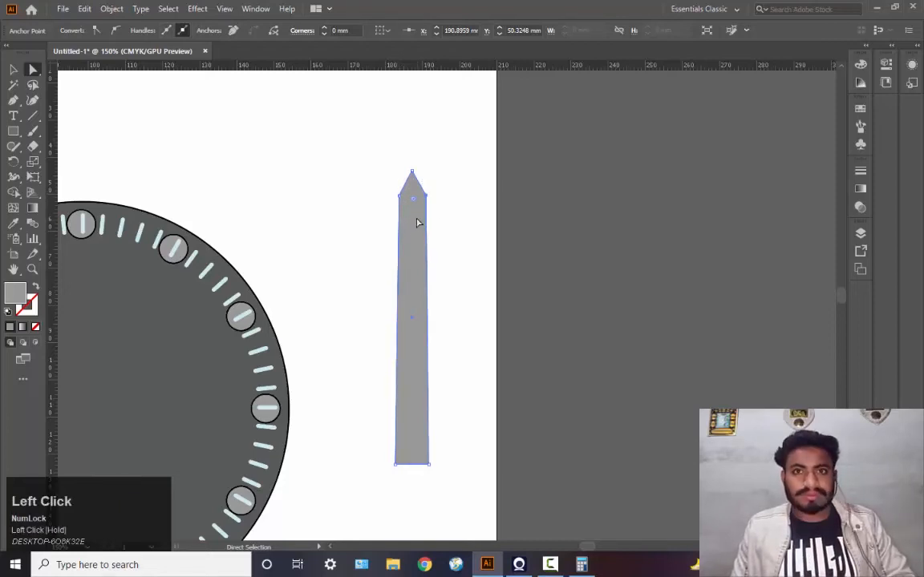
key("Left")
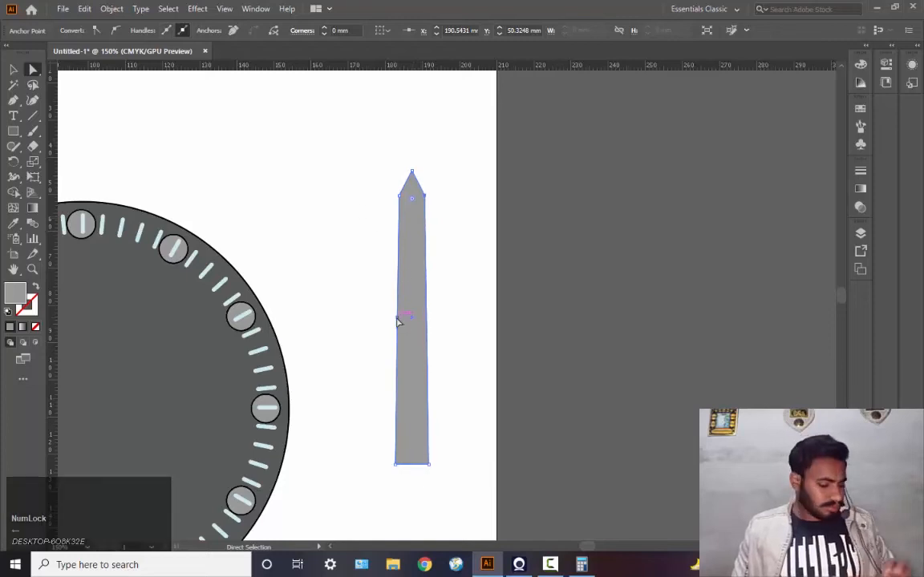
Draw a rectangle about 14 mm wide and 26 mm tall overlapping the hand's bottom end
key("space")
left_click_drag(411, 320, 431, 221)
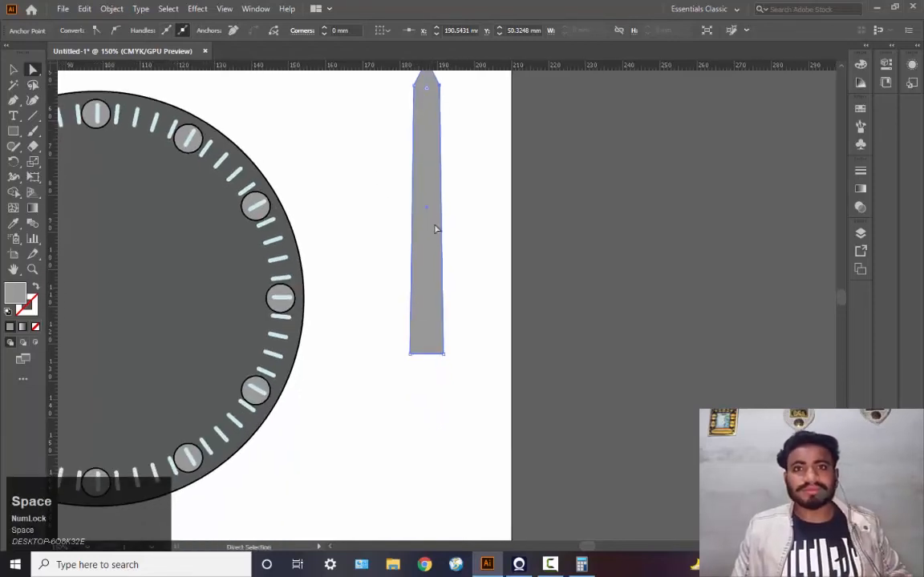
left_click(13, 130)
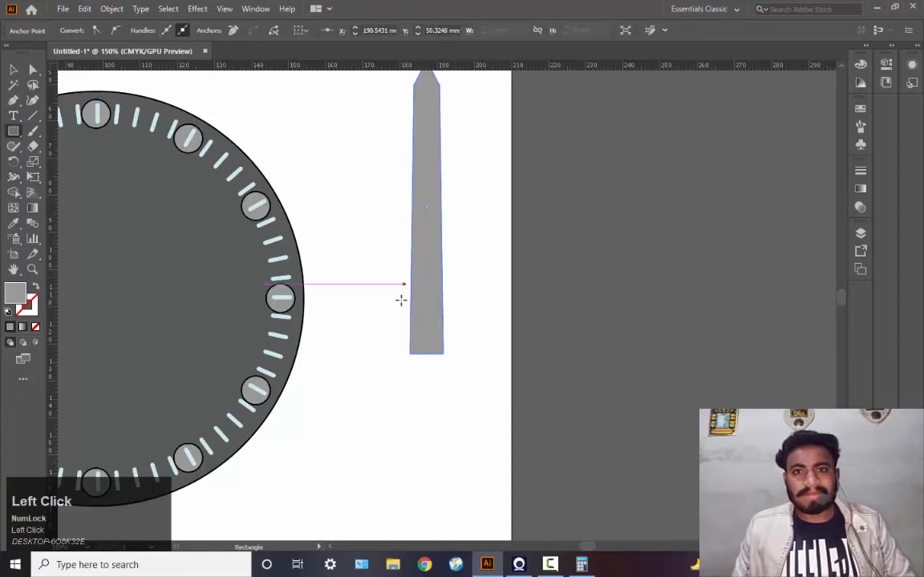
left_click_drag(401, 300, 451, 396)
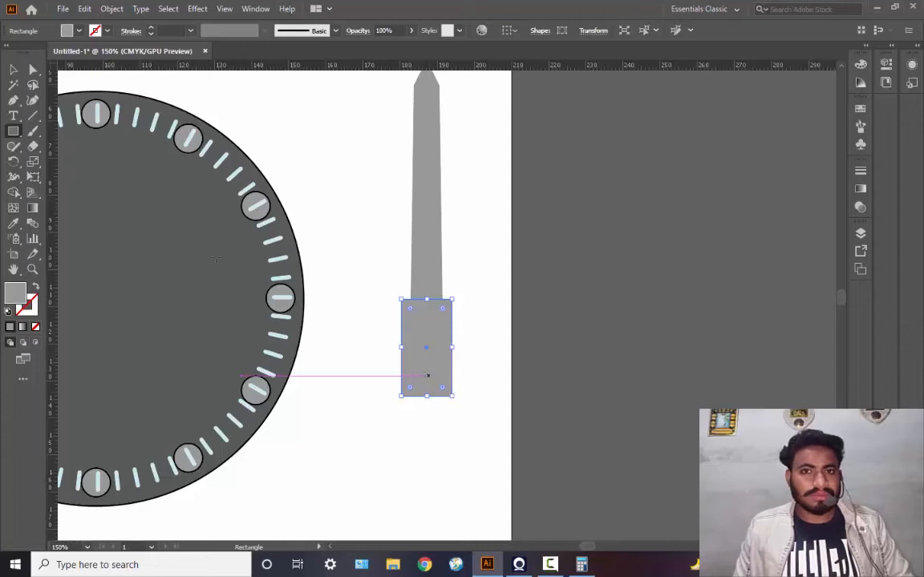
Fill the rectangle at the hand's base with the light teal colour B5E5E4
left_click(10, 299)
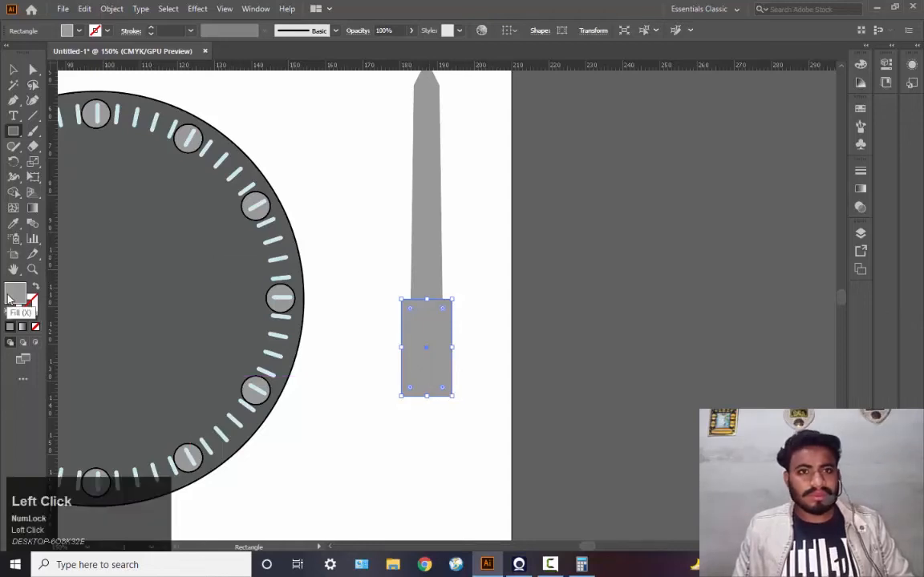
double_click(9, 298)
left_click(327, 213)
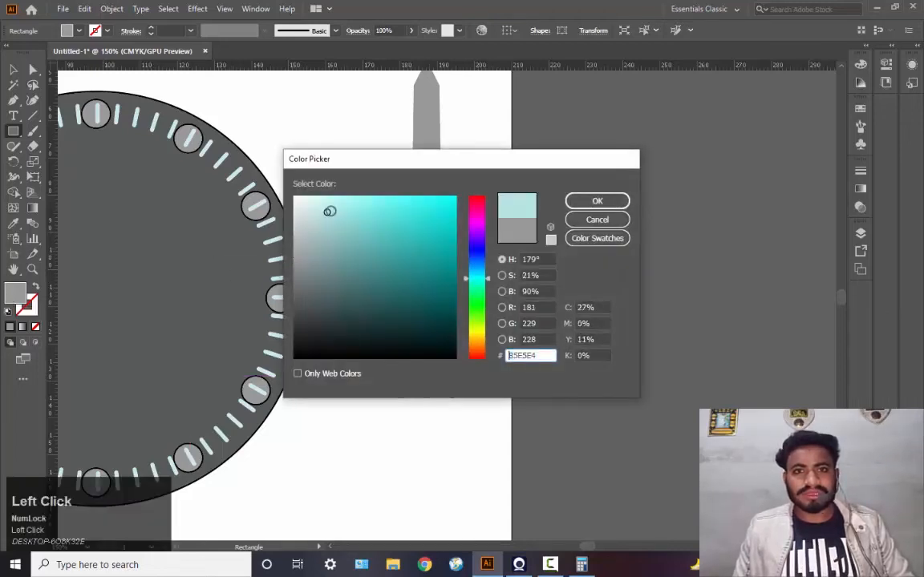
left_click(598, 201)
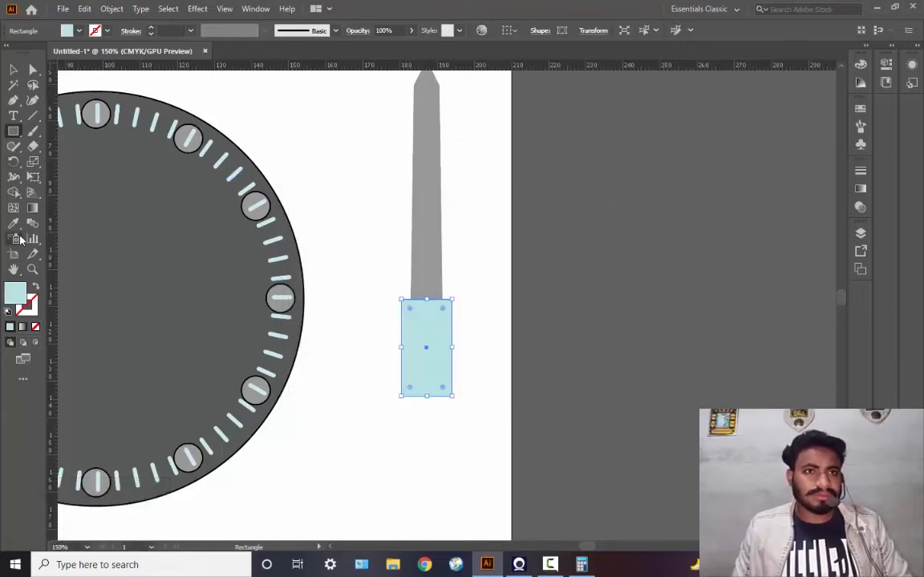
Trim away the part of the light teal rectangle outside the hand with the Shape Builder tool
left_click(13, 70)
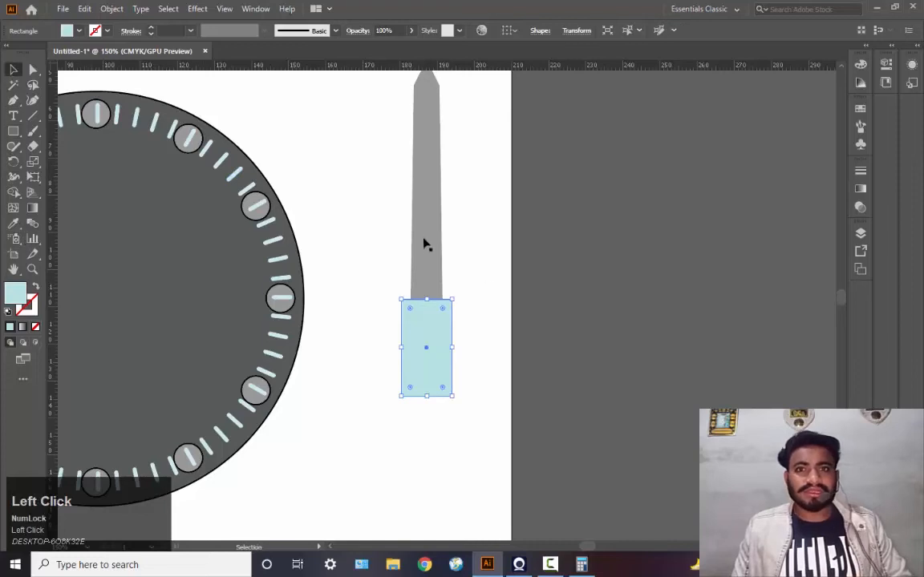
left_click_drag(366, 201, 478, 384)
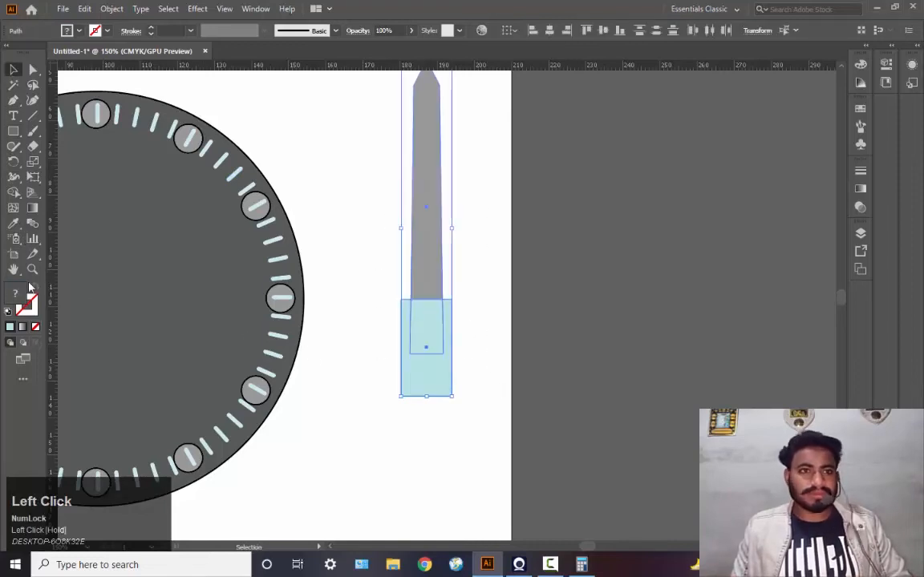
left_click(13, 193)
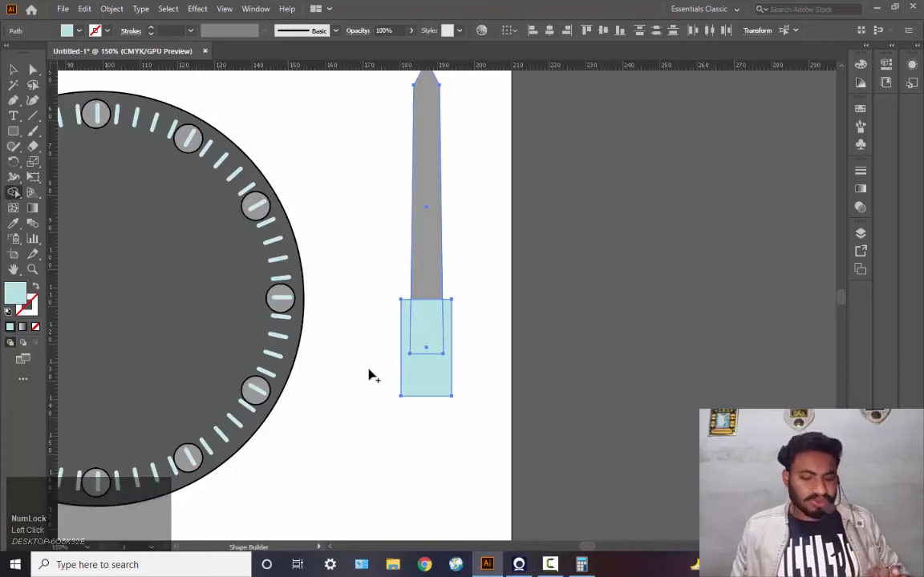
left_click(409, 367, "alt")
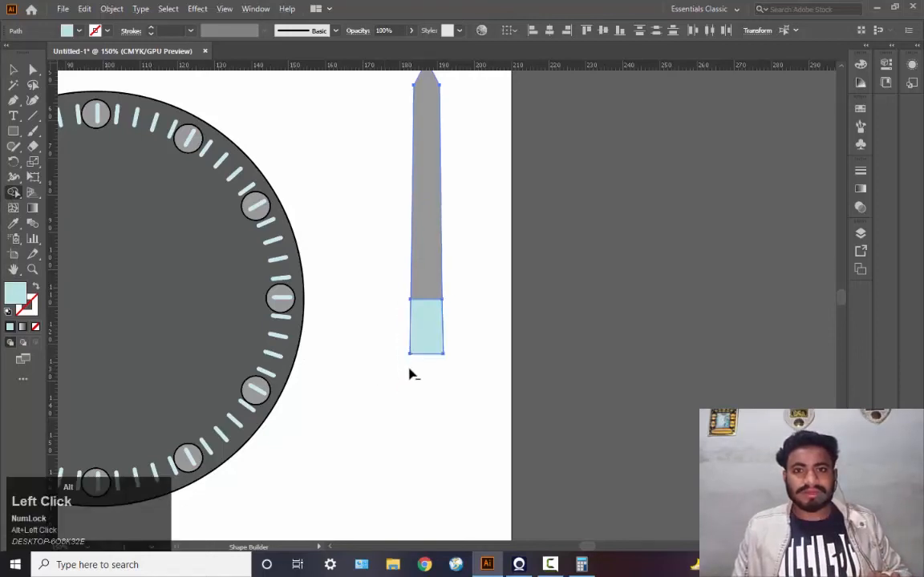
Draw a narrow light teal rectangle about 3.5 mm by 25 mm inside the hand, just above its teal base
left_click(12, 130)
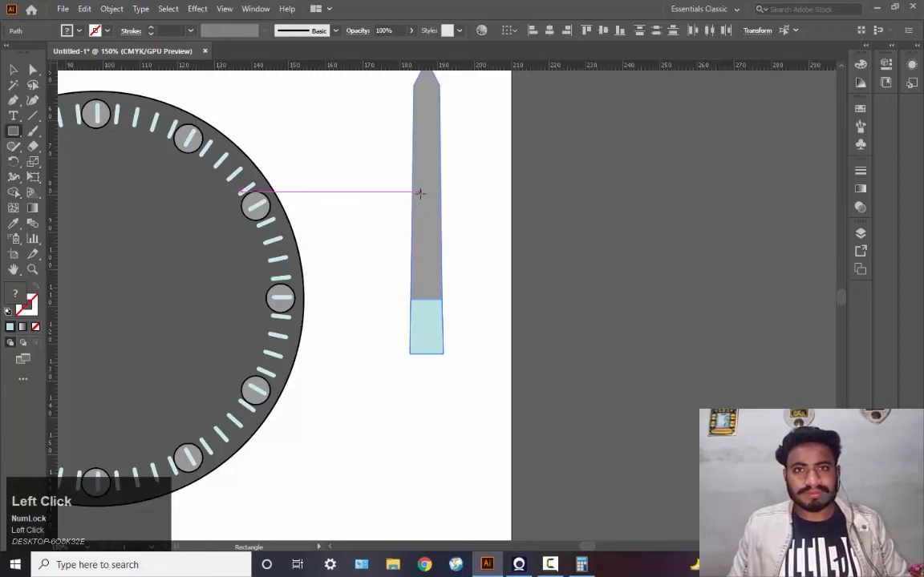
left_click_drag(422, 192, 431, 283)
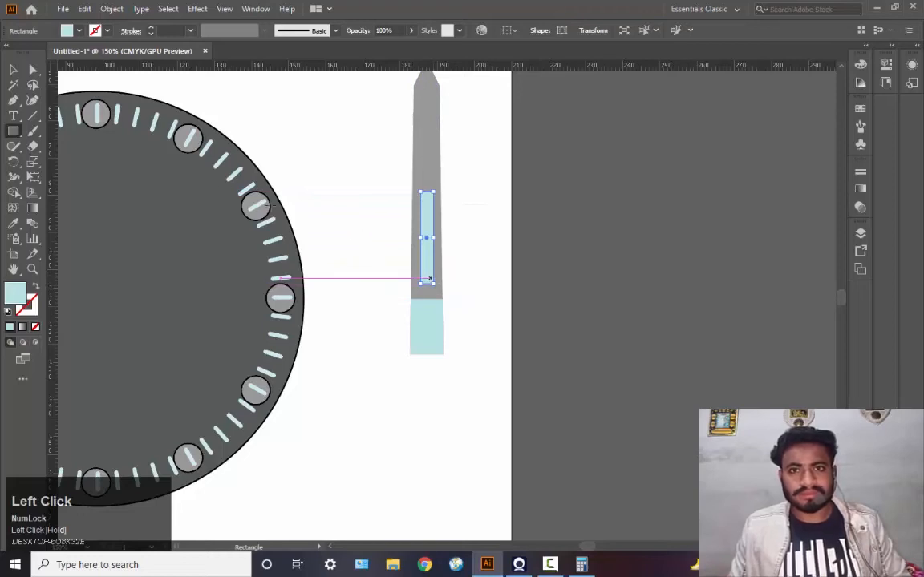
left_click(13, 70)
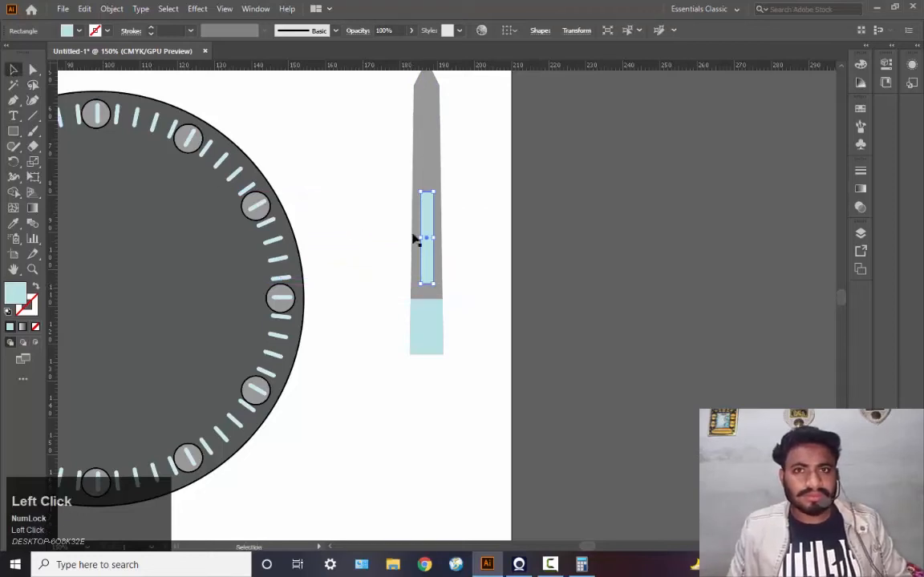
Widen the narrow light teal rectangle slightly and centre it horizontally within the grey hand
left_click_drag(422, 238, 415, 240)
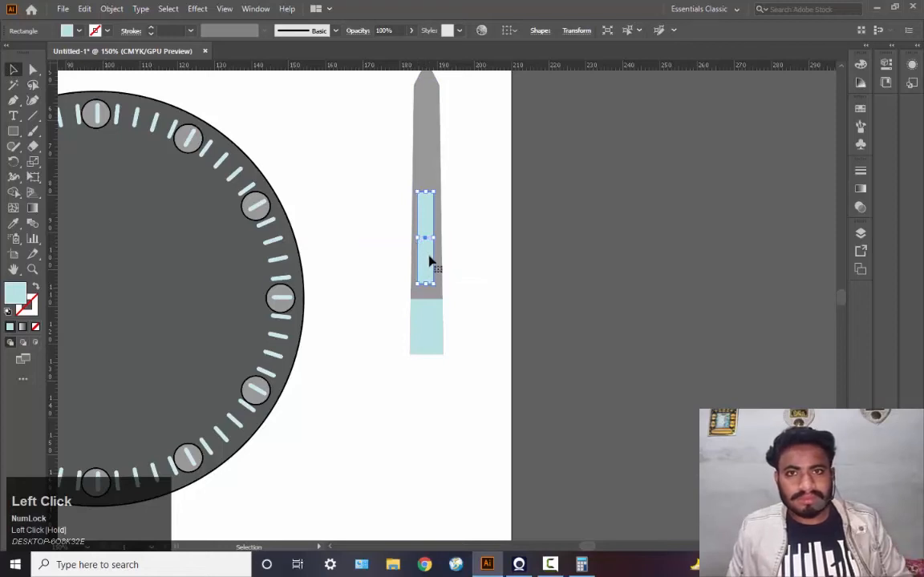
key("Right")
key("Right")
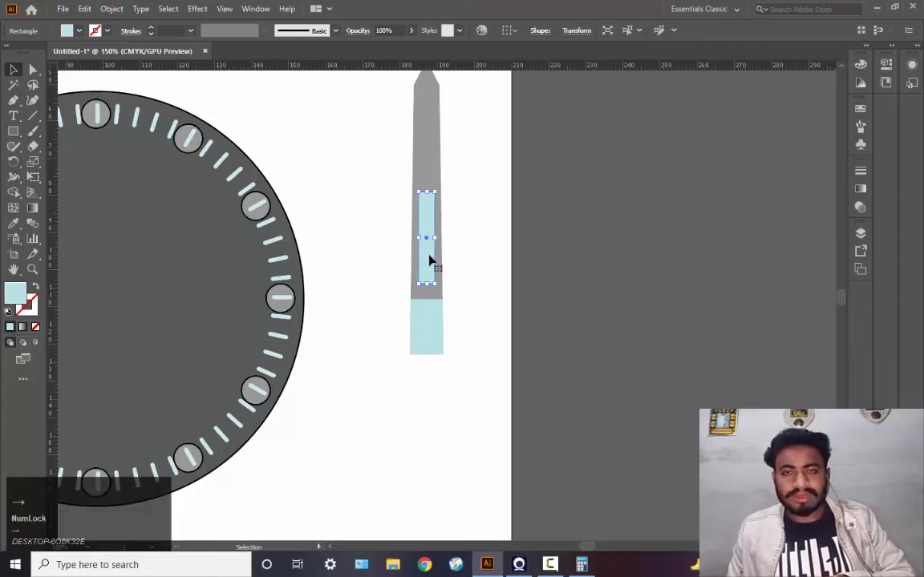
key("Left")
key("Right")
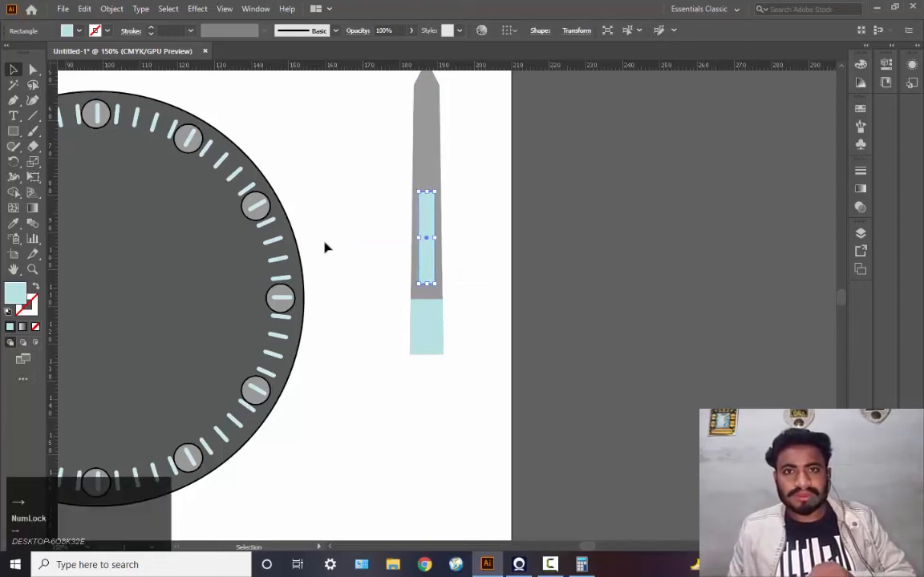
Cut the narrow rectangle out of the hand with the Shape Builder tool, leaving an open slot
left_click_drag(354, 124, 473, 350)
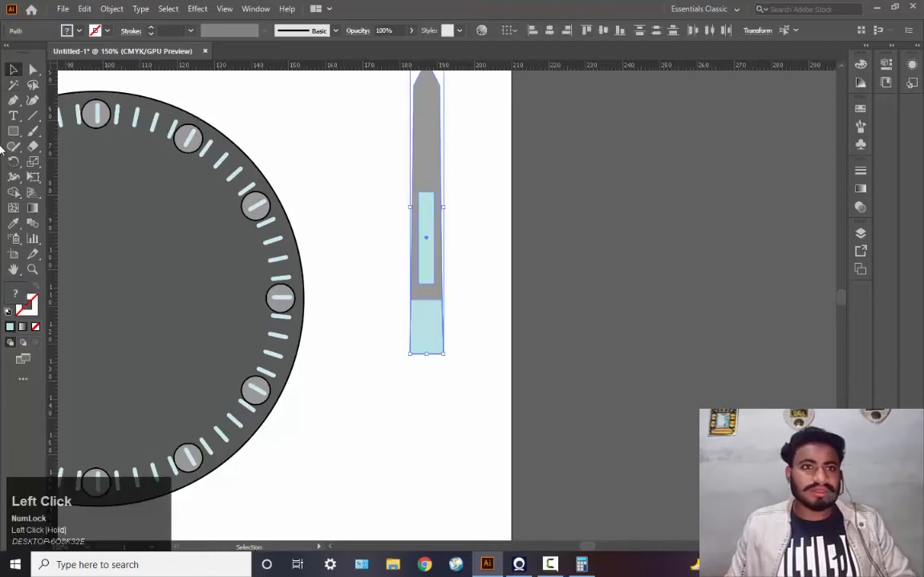
left_click(14, 192)
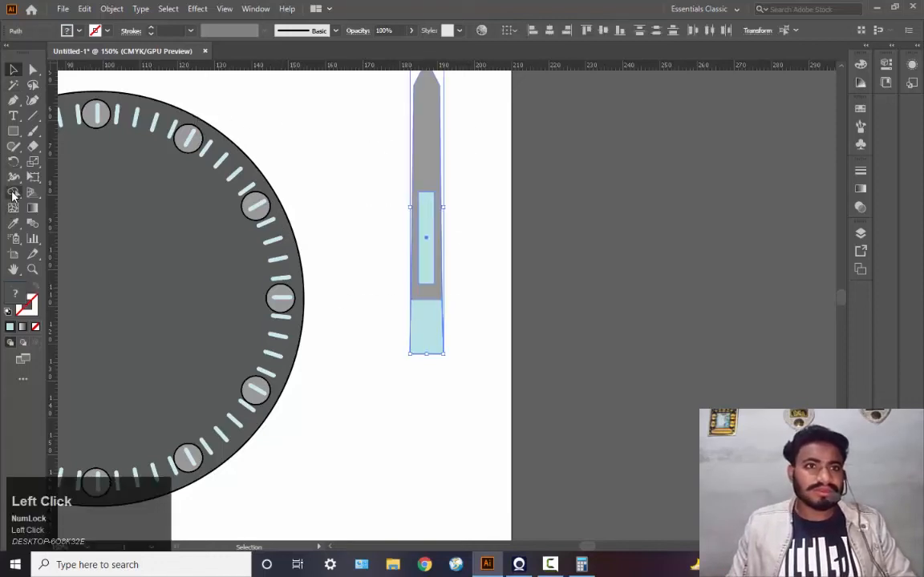
left_click(428, 229)
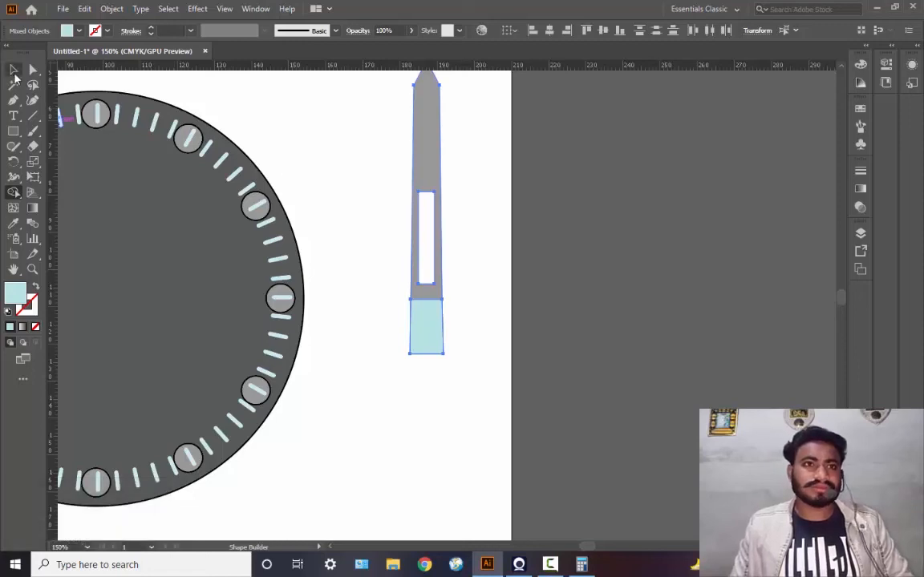
Add an anchor point midway along the teal base's bottom edge and pull it down about 1.5 mm into a shallow point
left_click(14, 100)
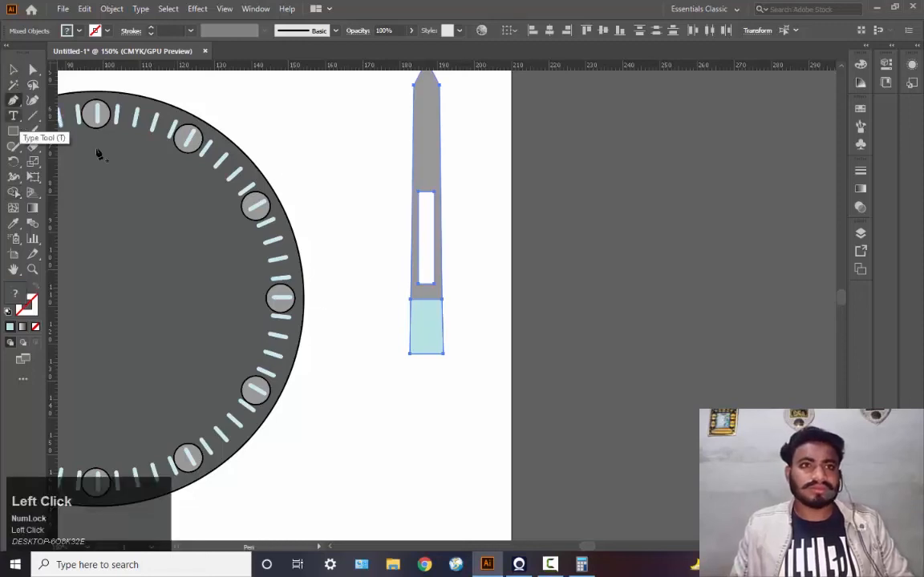
left_click(425, 353)
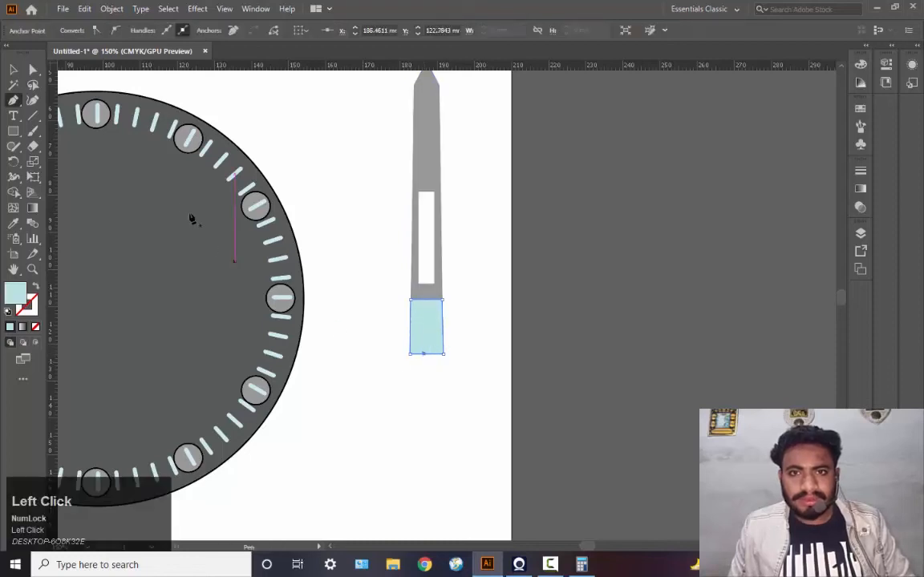
key("ctrl+z")
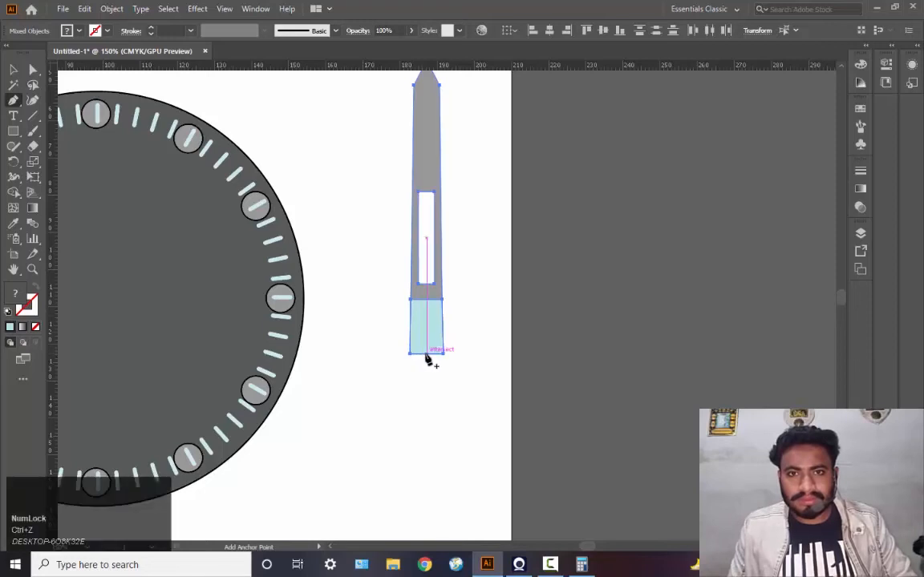
left_click(426, 353)
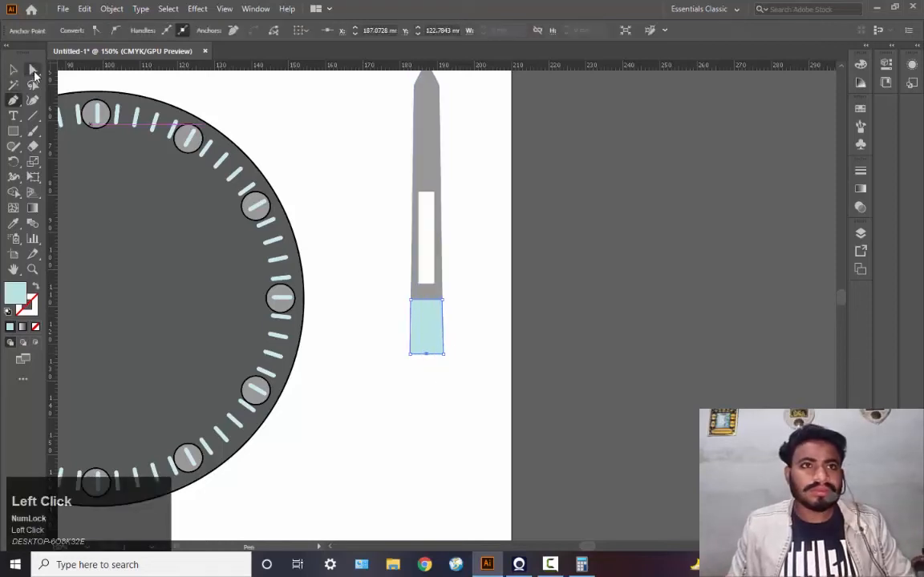
left_click(33, 71)
left_click_drag(427, 357, 427, 365)
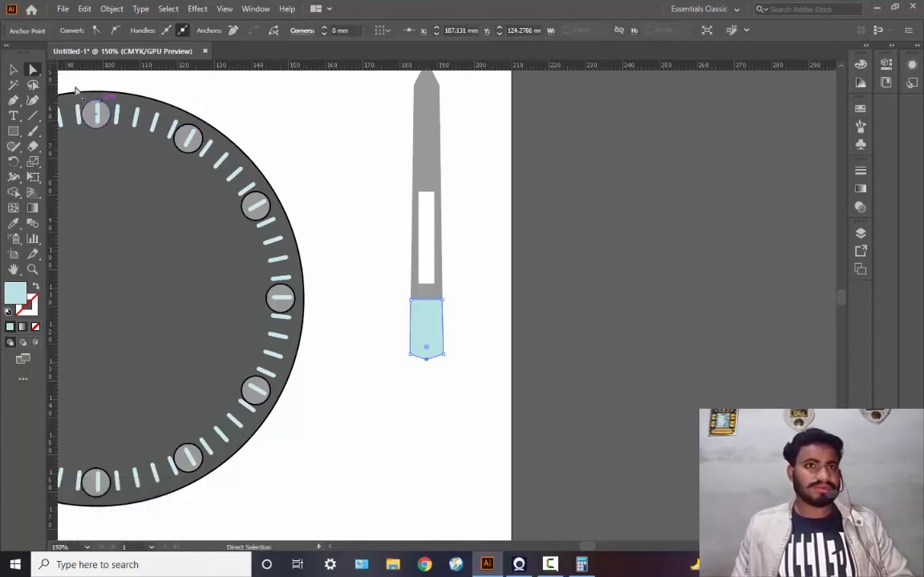
Group all the hand's parts and move the hand down about 5 mm
left_click(11, 72)
left_click(11, 73)
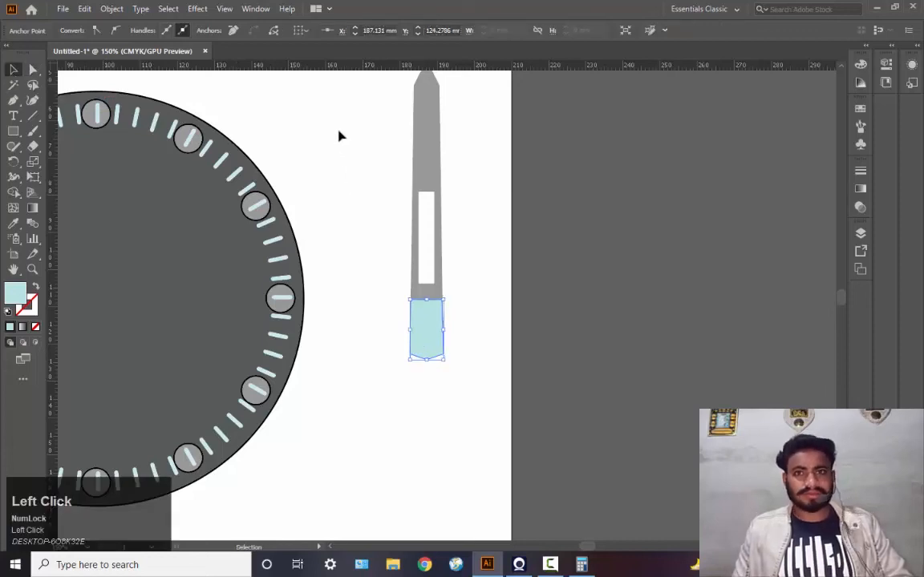
left_click_drag(338, 137, 483, 407)
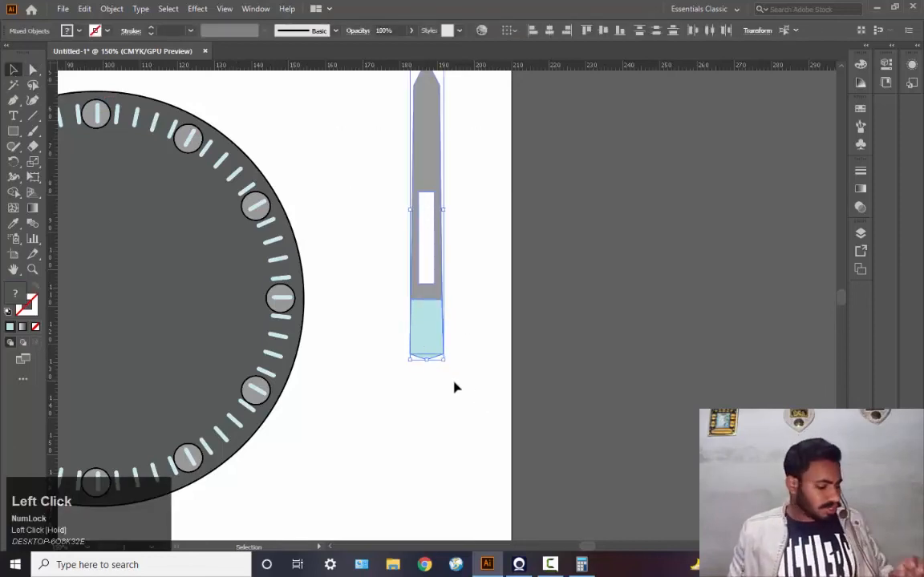
key("ctrl+g")
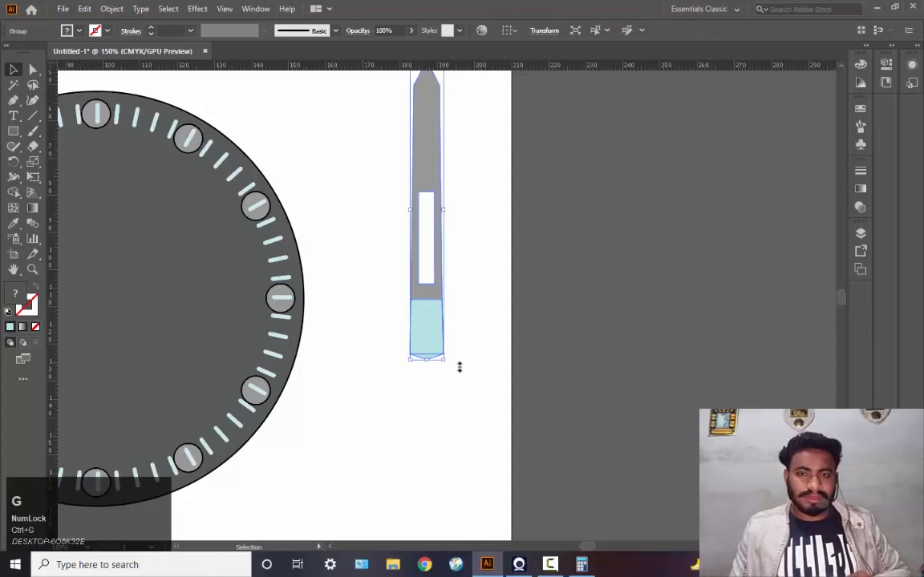
left_click(447, 214)
left_click_drag(425, 140, 425, 154)
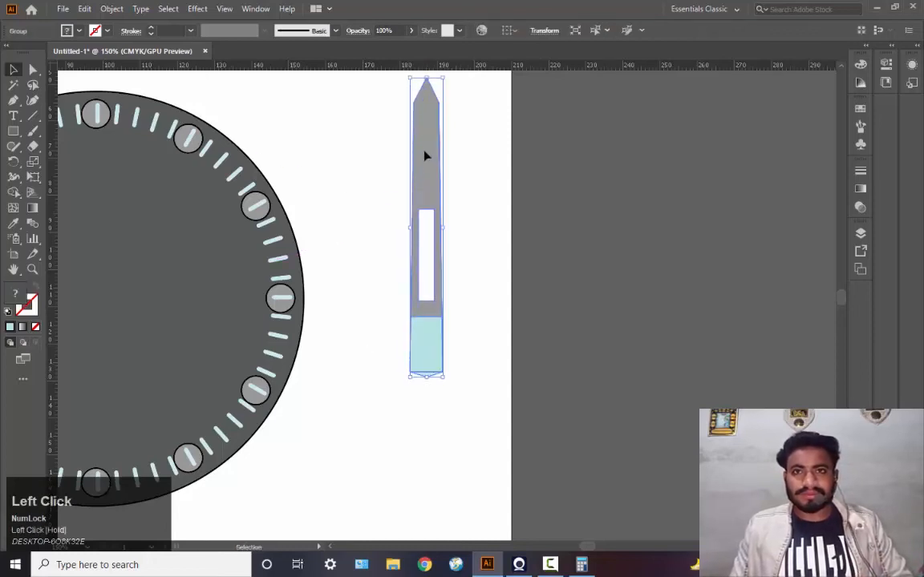
Narrow the hand below its tip by moving the two shoulder anchor points inward about 0.7 mm each
left_click(32, 70)
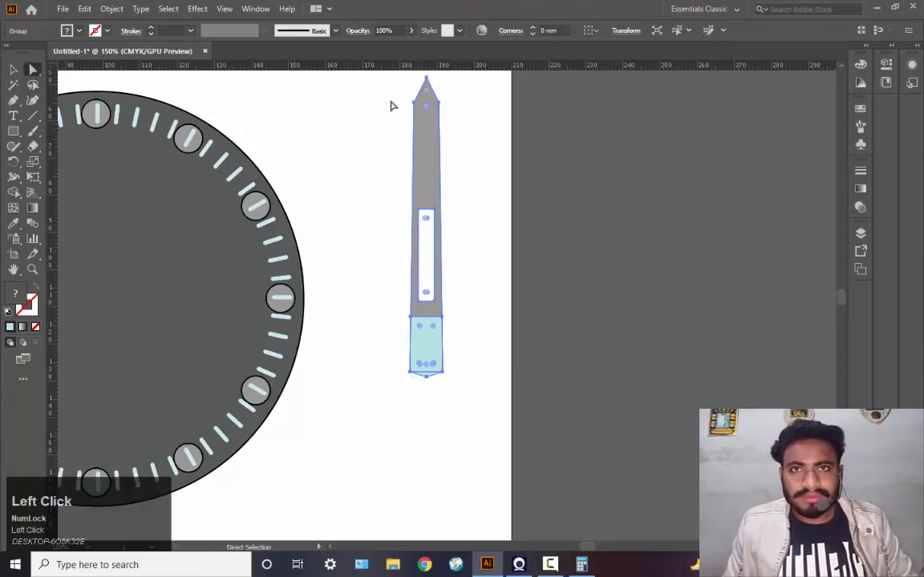
left_click(422, 124)
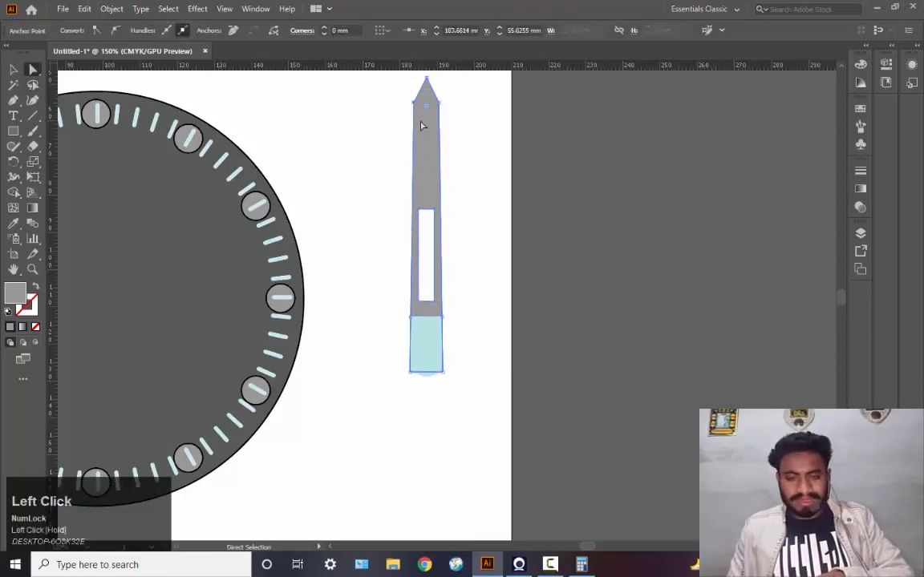
key("Right")
key("Right")
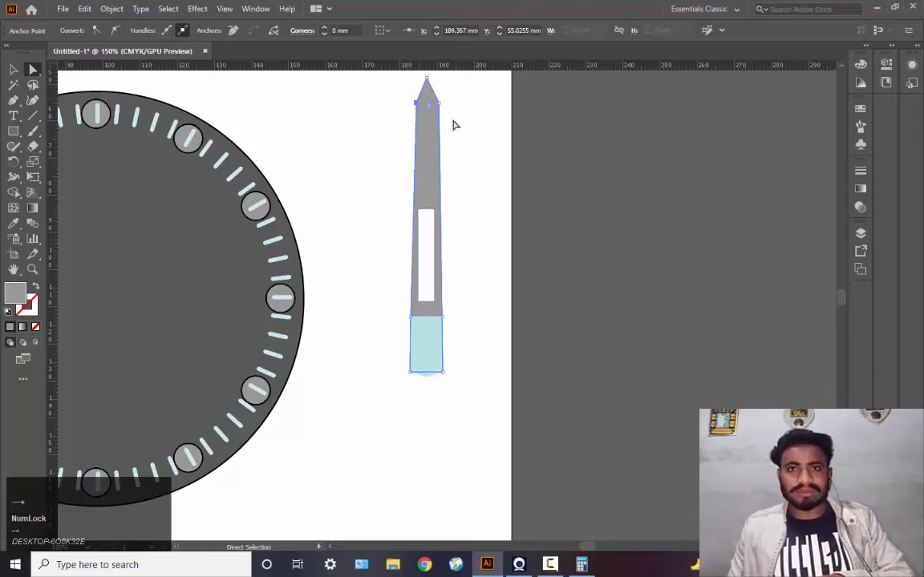
left_click(440, 103)
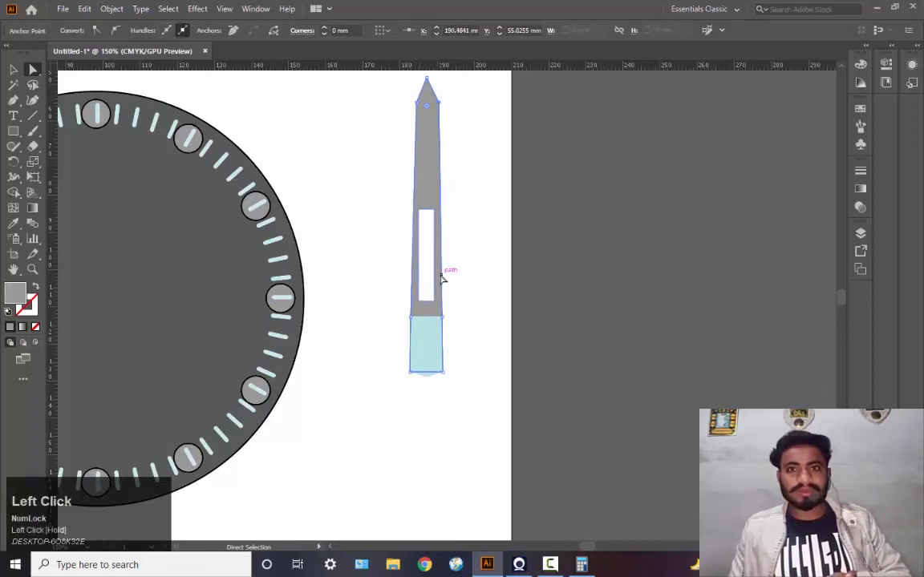
key("Left")
key("Left")
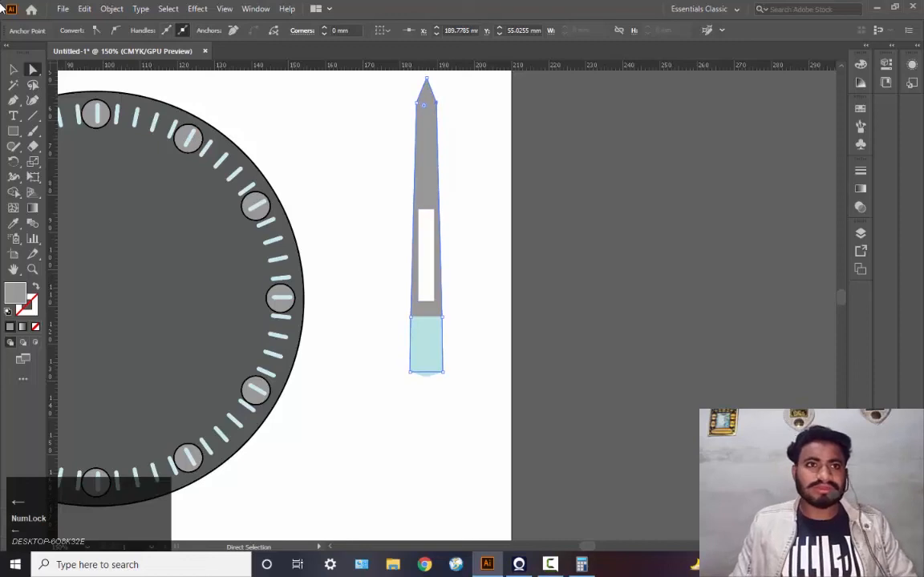
left_click(13, 69)
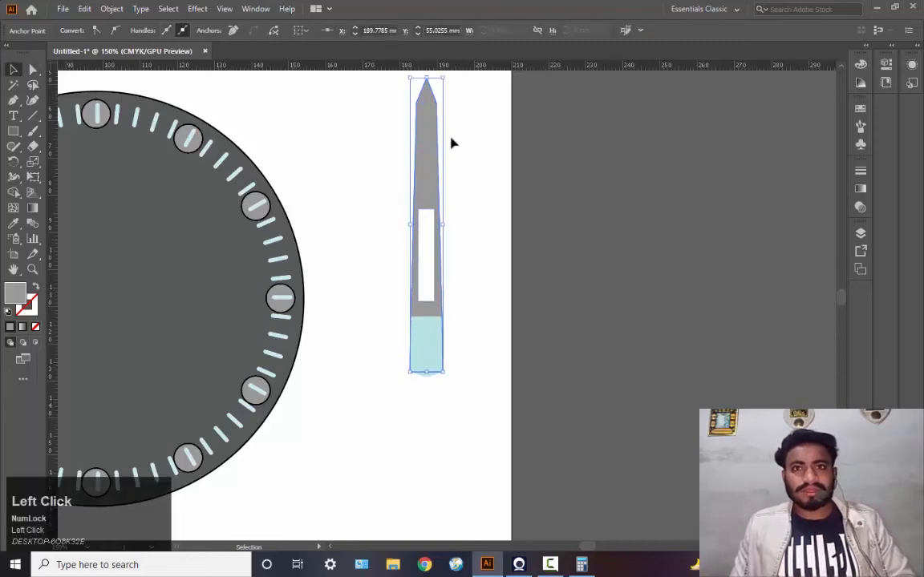
left_click_drag(445, 71, 513, 121)
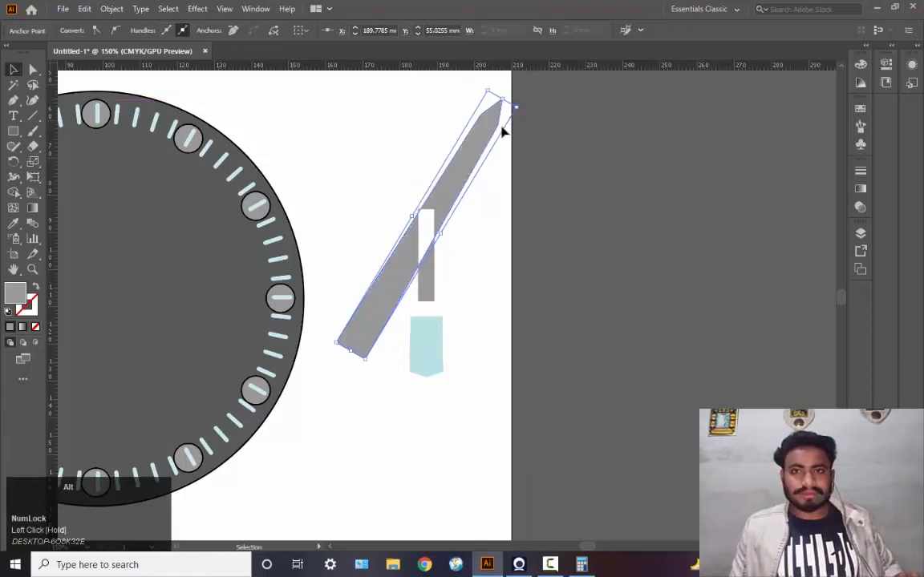
key("ctrl")
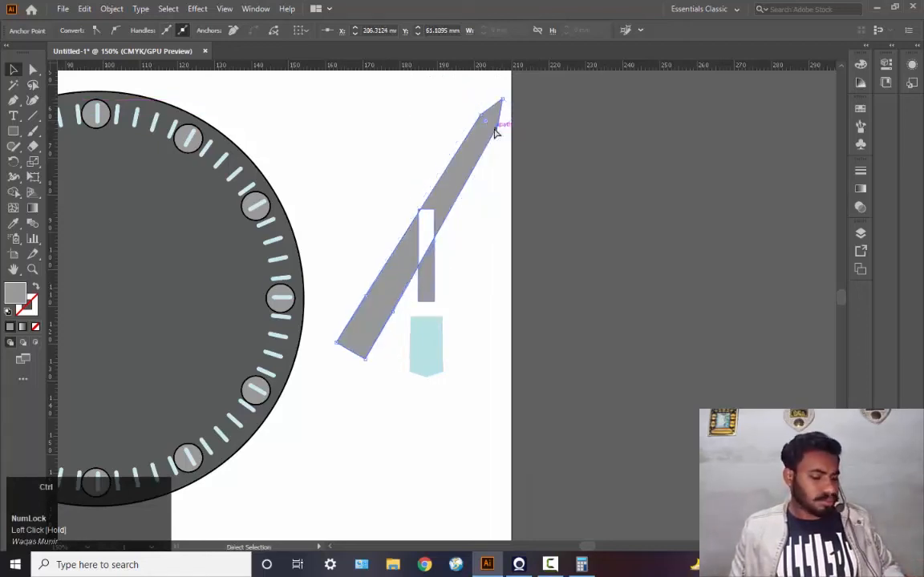
key("ctrl+z")
Select the whole hand, including its teal base, and apply Group to it again
left_click_drag(359, 118, 425, 181)
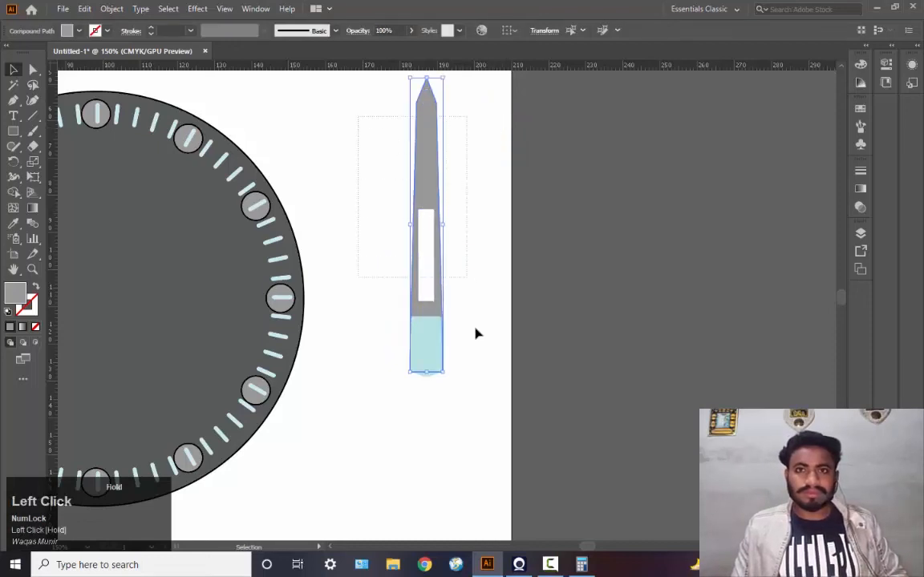
left_click_drag(494, 429, 492, 424)
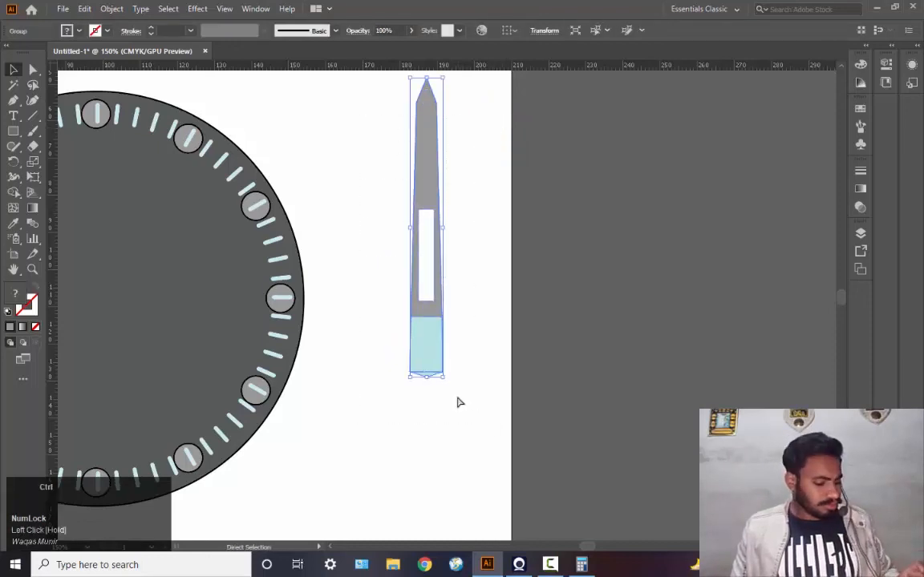
key("ctrl+g")
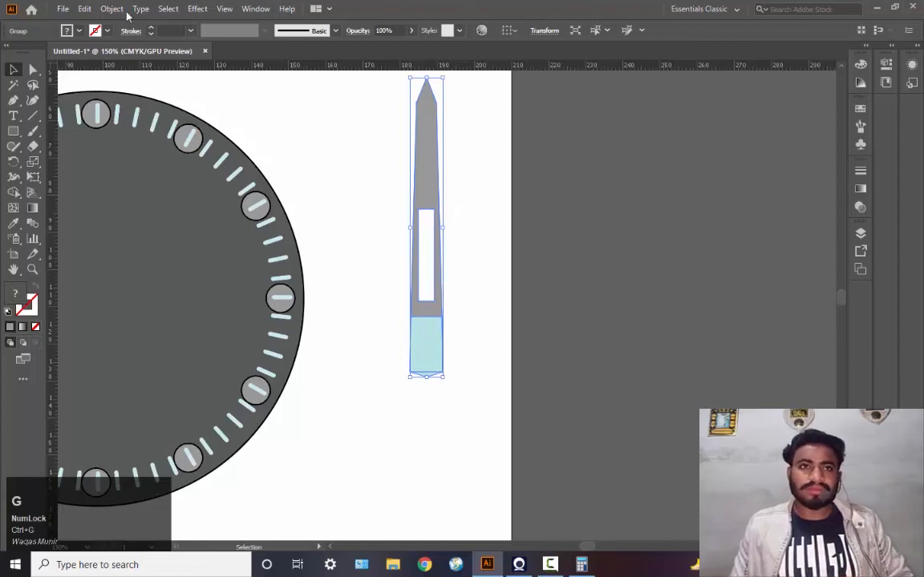
left_click(113, 9)
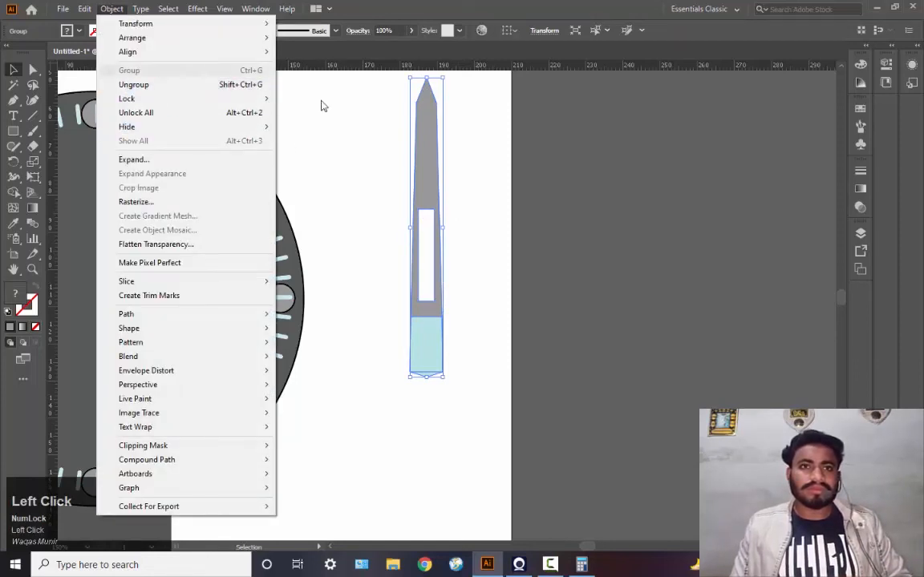
left_click(488, 140)
Make a smaller copy of the hand, tilted clockwise, with its teal base overlapping the original hand's base
left_click_drag(432, 137, 471, 141)
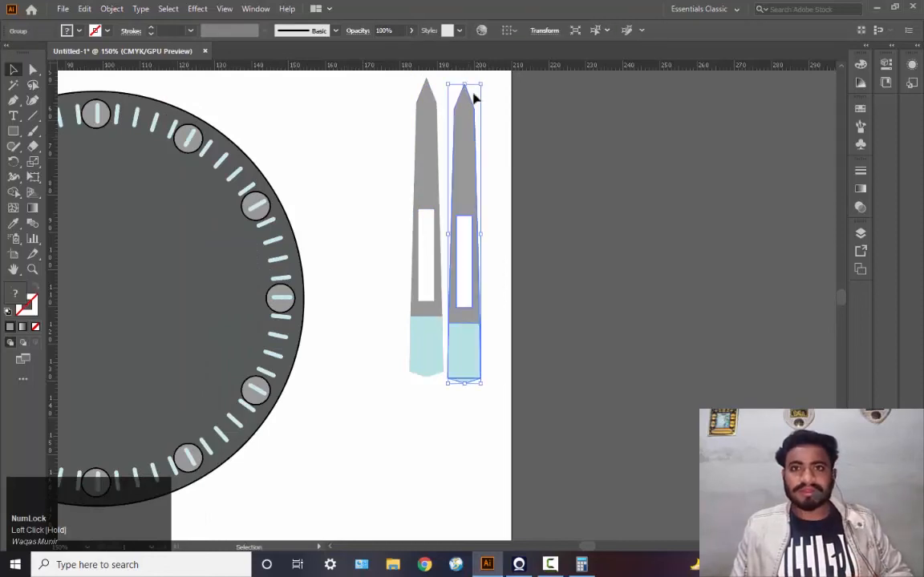
mouse_move(484, 82)
left_mouse_down()
mouse_move(541, 99)
mouse_move(562, 128)
left_mouse_up()
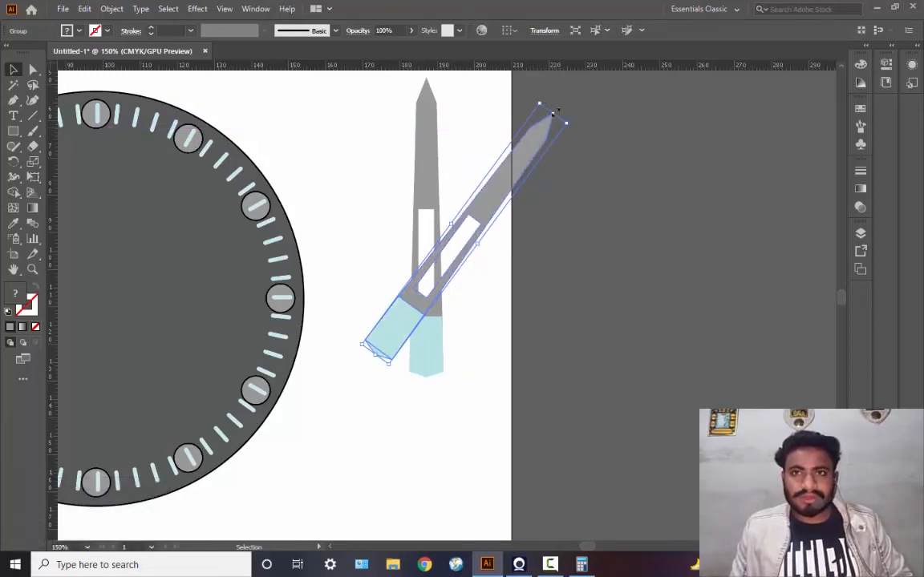
left_click_drag(552, 113, 523, 155)
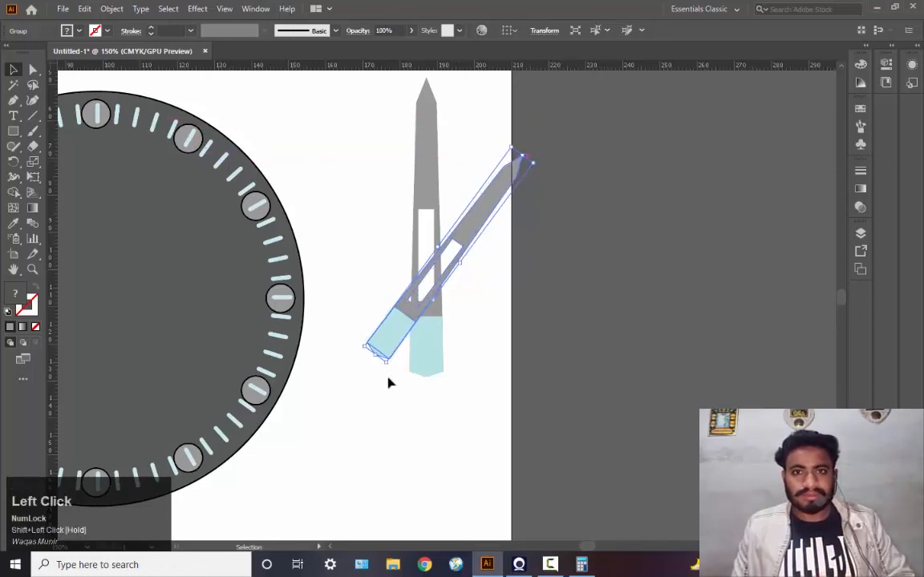
left_click_drag(391, 340, 416, 359)
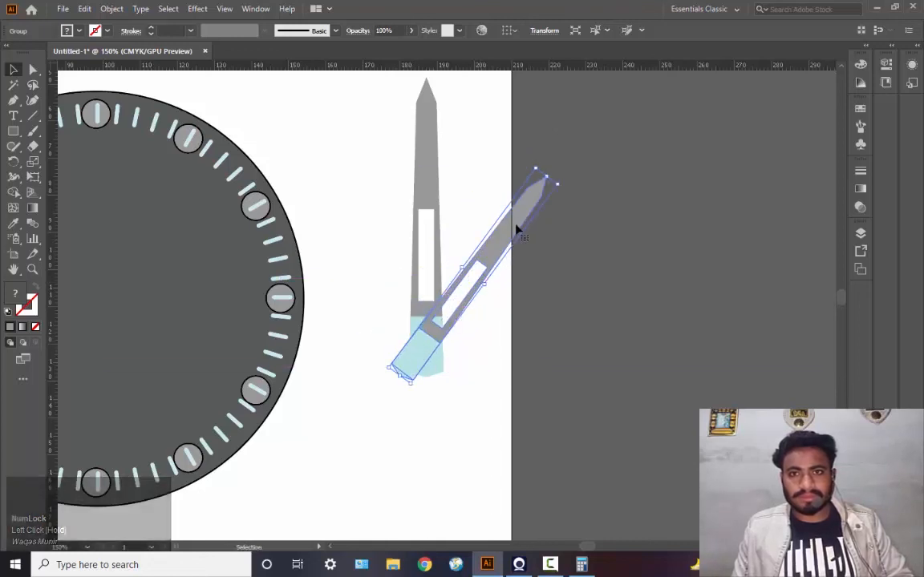
mouse_move(430, 345)
left_mouse_down()
mouse_move(436, 334)
mouse_move(415, 338)
left_mouse_up()
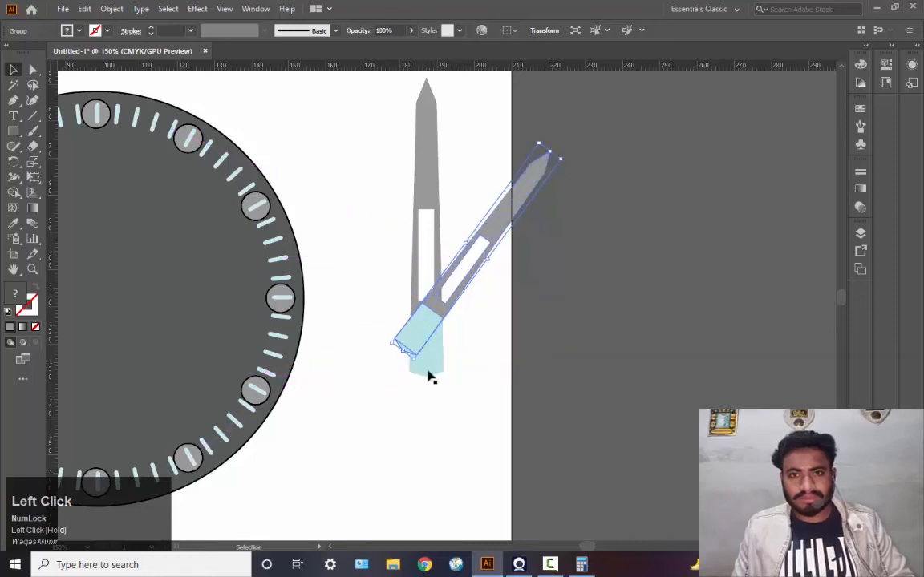
Enlarge both hands slightly and reposition the tilted one so that their teal bases overlap
left_click(433, 365)
left_click_drag(426, 378, 429, 406)
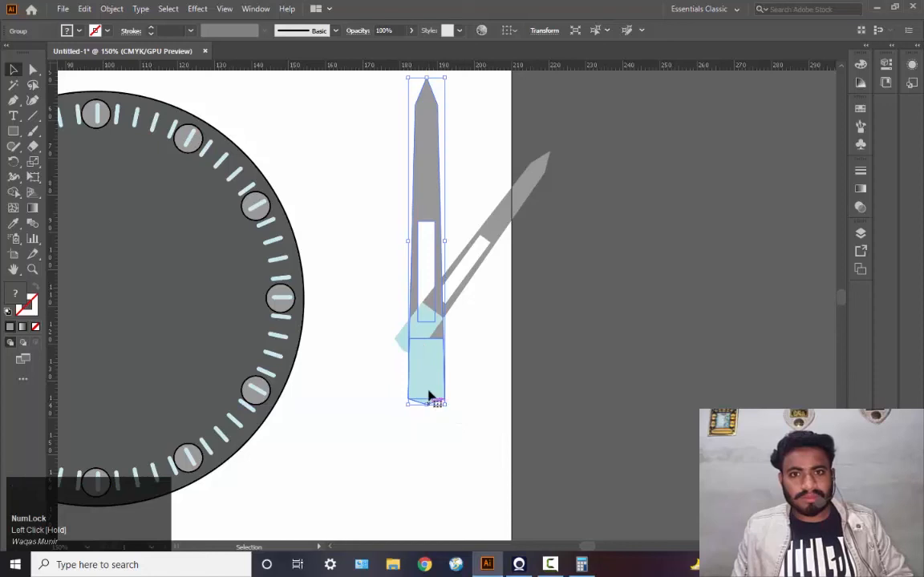
left_click(447, 319)
left_click_drag(398, 352, 396, 375)
left_click_drag(498, 236, 507, 250)
left_click_drag(418, 369, 425, 358)
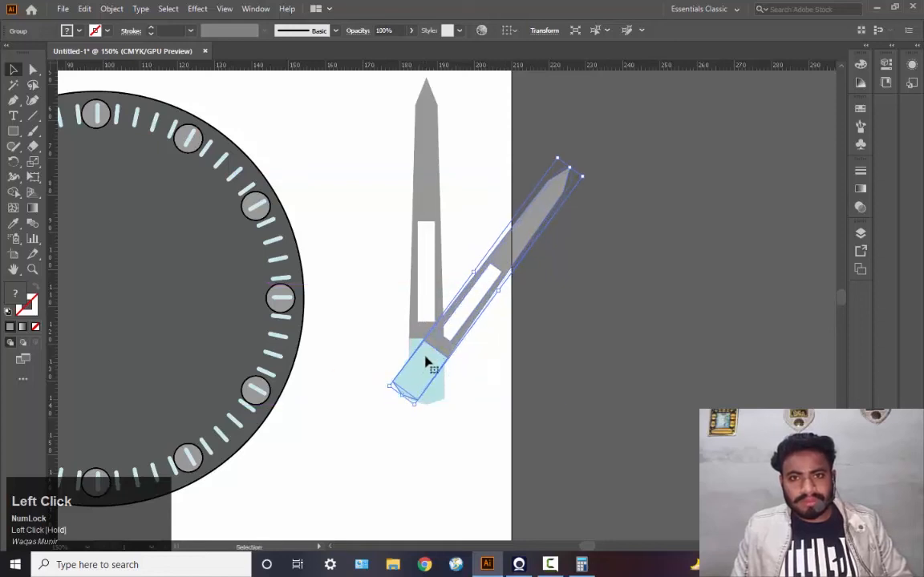
left_click(600, 287)
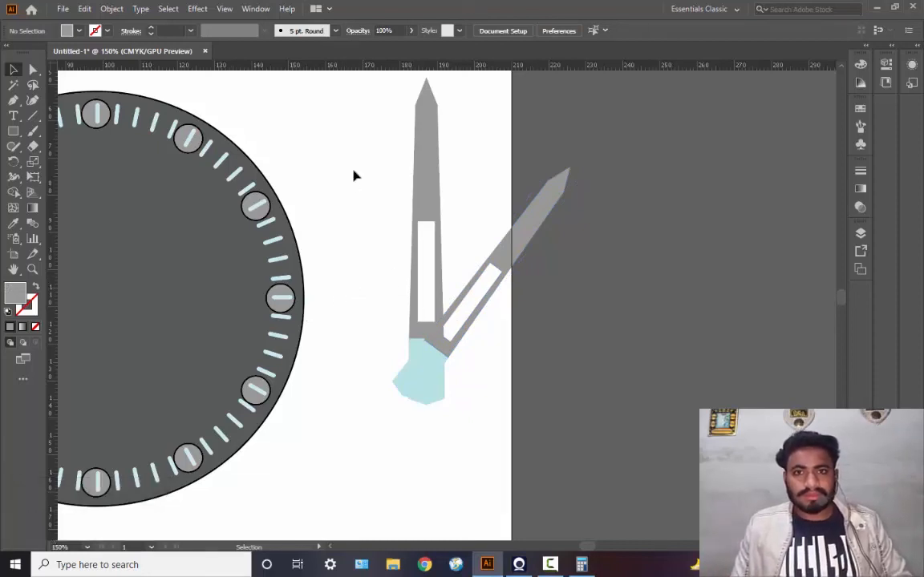
Move both hands together onto the clock face, placing their teal bases just below its center
left_click_drag(351, 125, 524, 290)
left_click_drag(601, 362, 601, 362)
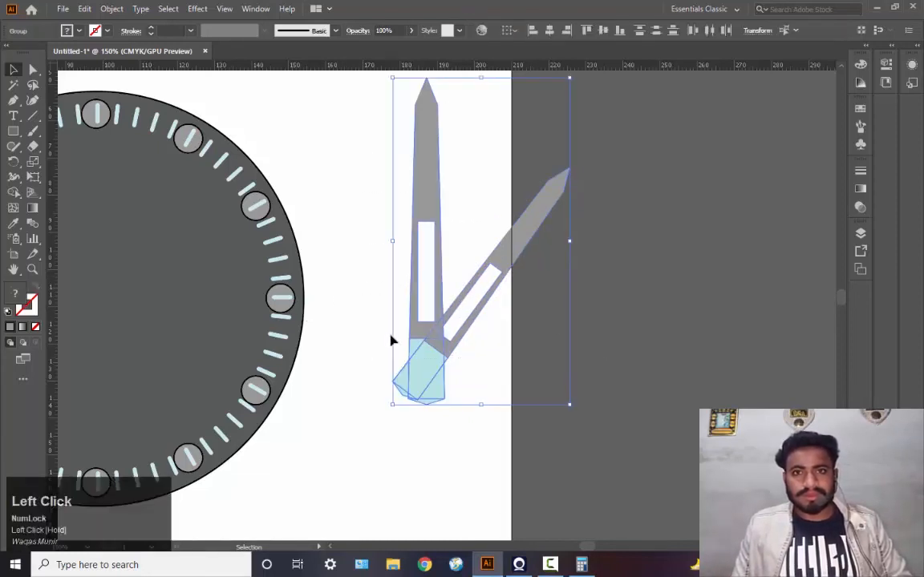
left_click_drag(431, 356, 75, 325)
key("space")
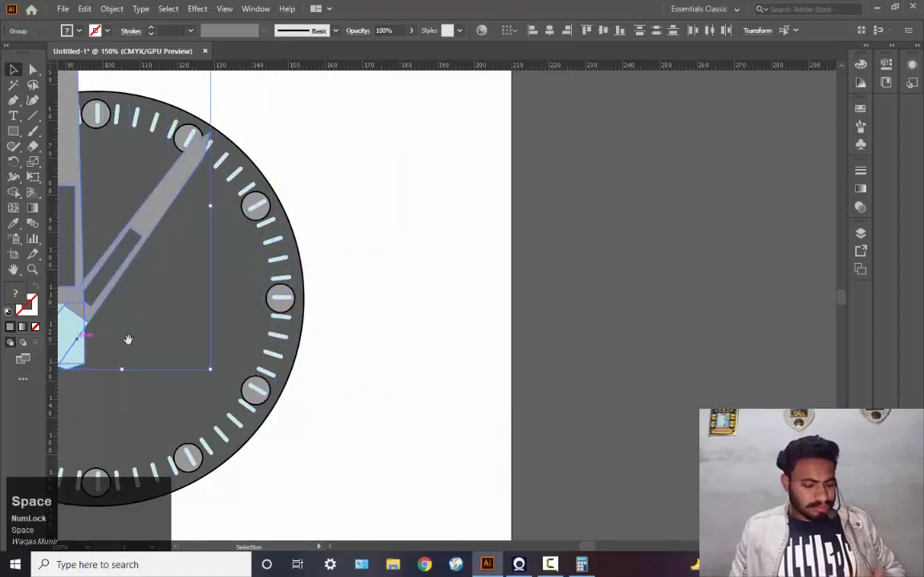
left_click_drag(328, 311, 500, 372)
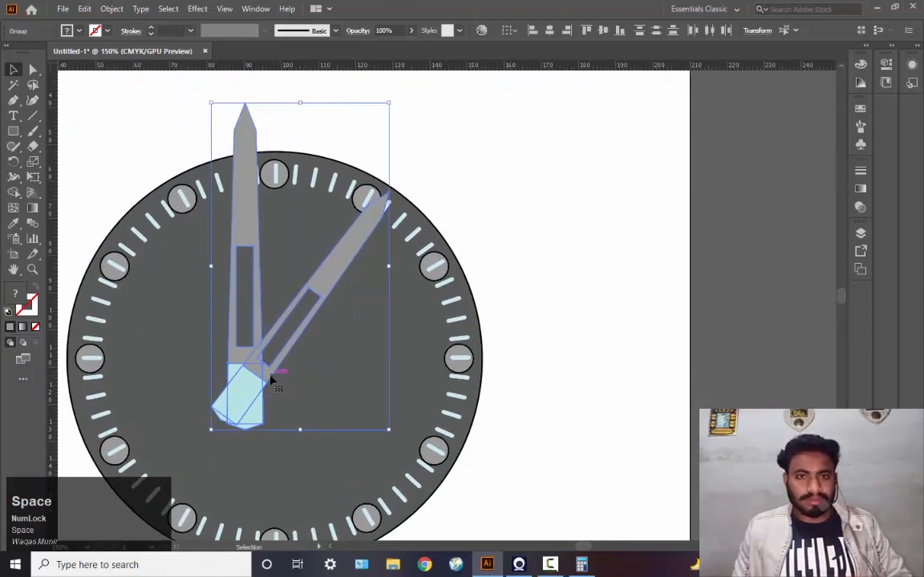
left_click_drag(246, 388, 268, 383)
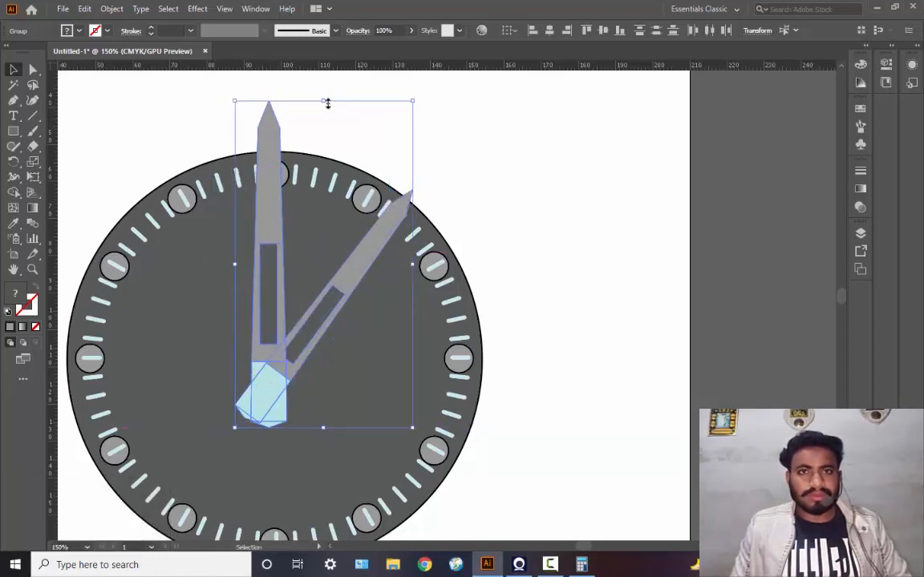
Scale both hands down proportionally to fit inside the clock face and shift them up and left toward its center
left_click_drag(328, 101, 335, 192)
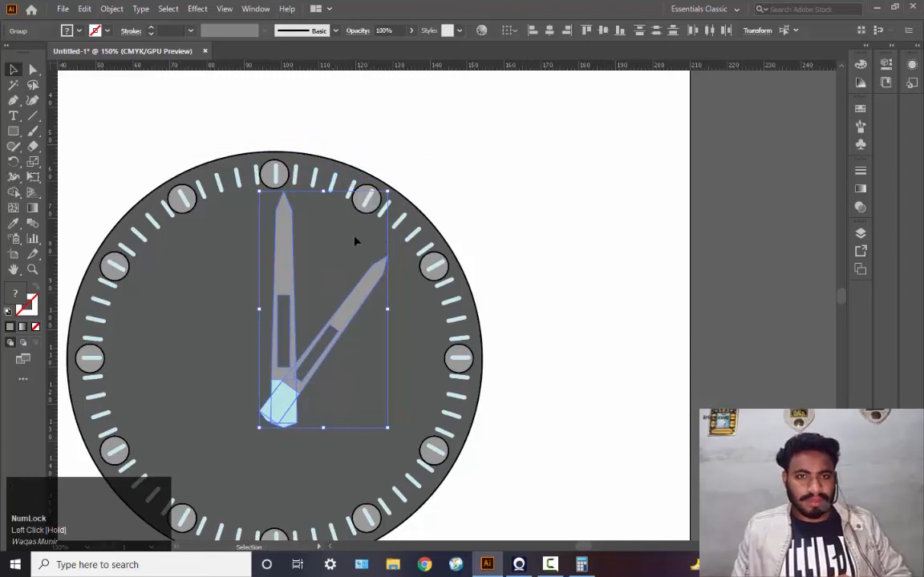
left_click(225, 357)
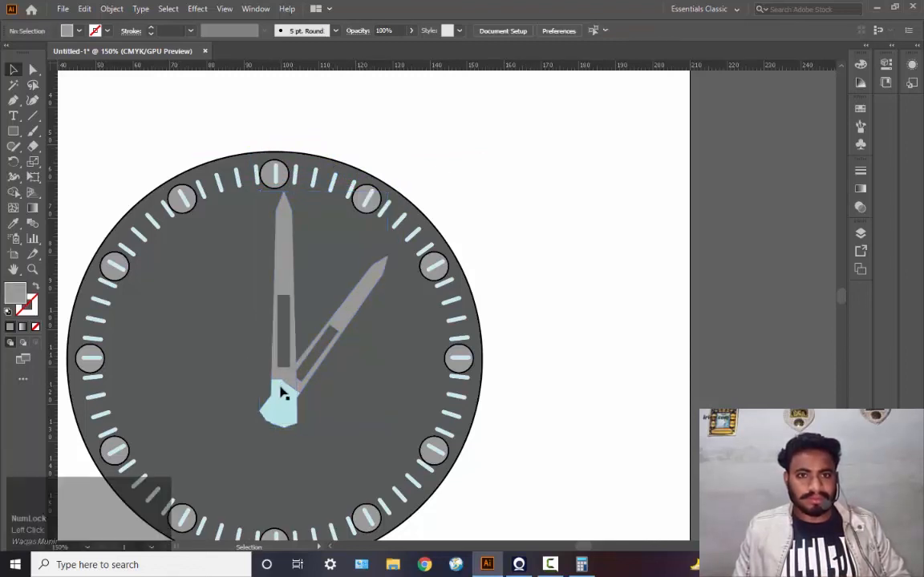
left_click_drag(231, 304, 356, 428)
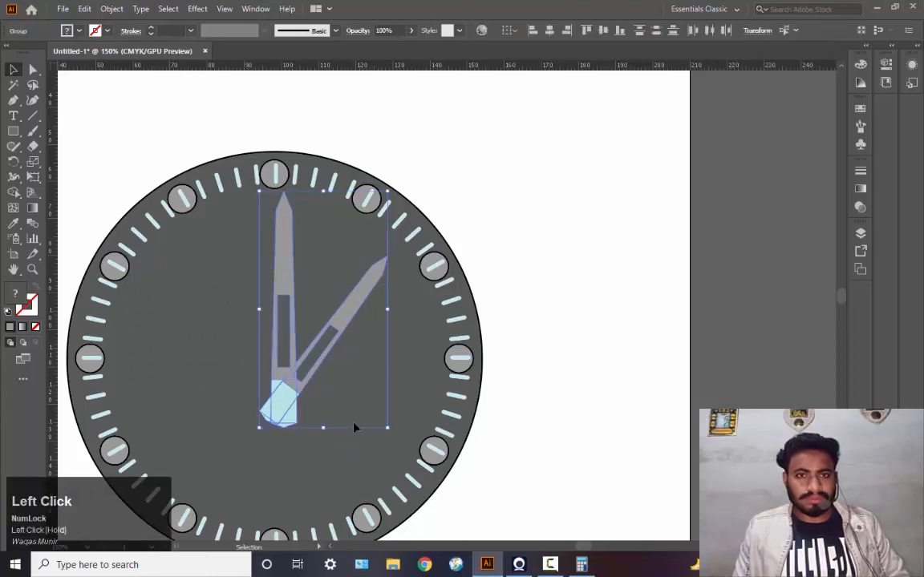
left_click_drag(292, 391, 262, 376)
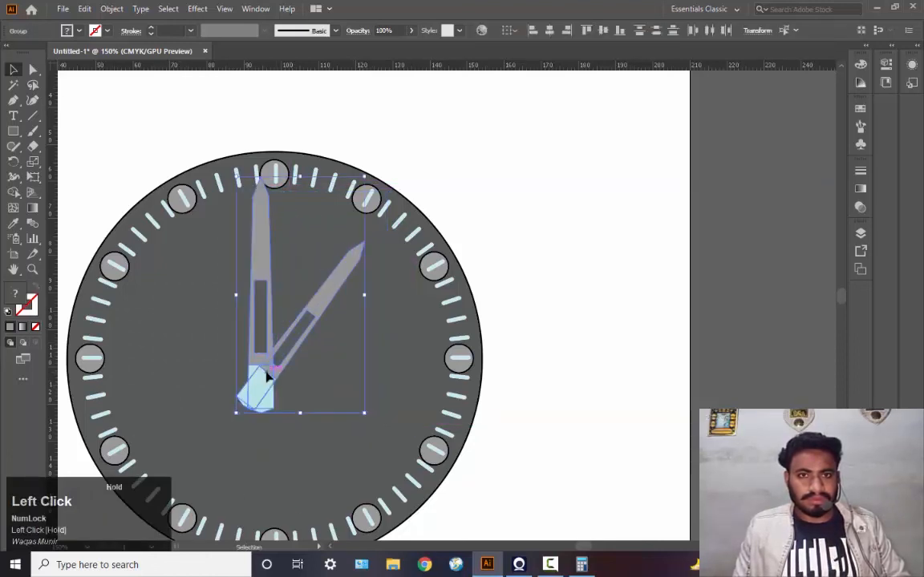
Show the guides and raise the horizontal guide to about Y 111.6 mm, near the upper edge of the teal bases
key("ctrl")
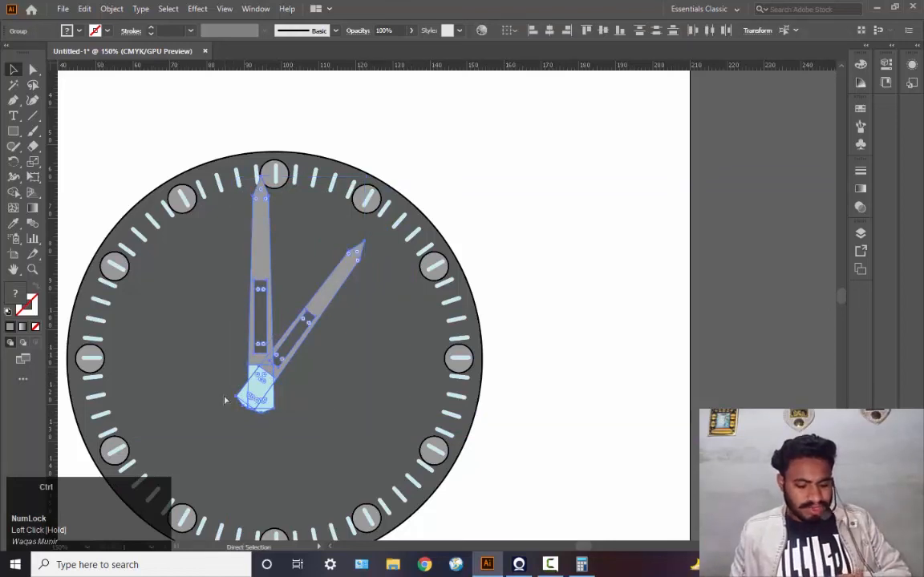
key("ctrl+semicolon")
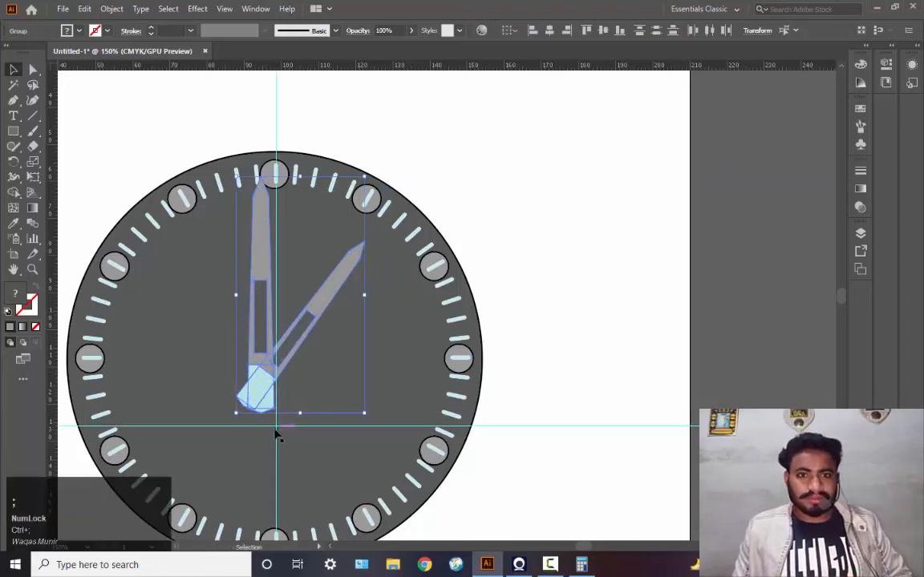
left_click_drag(273, 429, 267, 373)
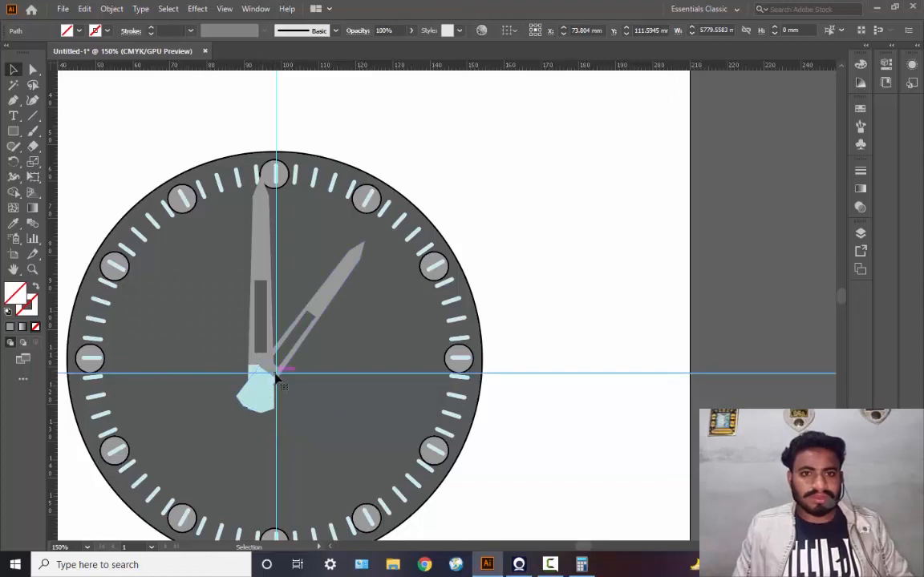
left_click(253, 342)
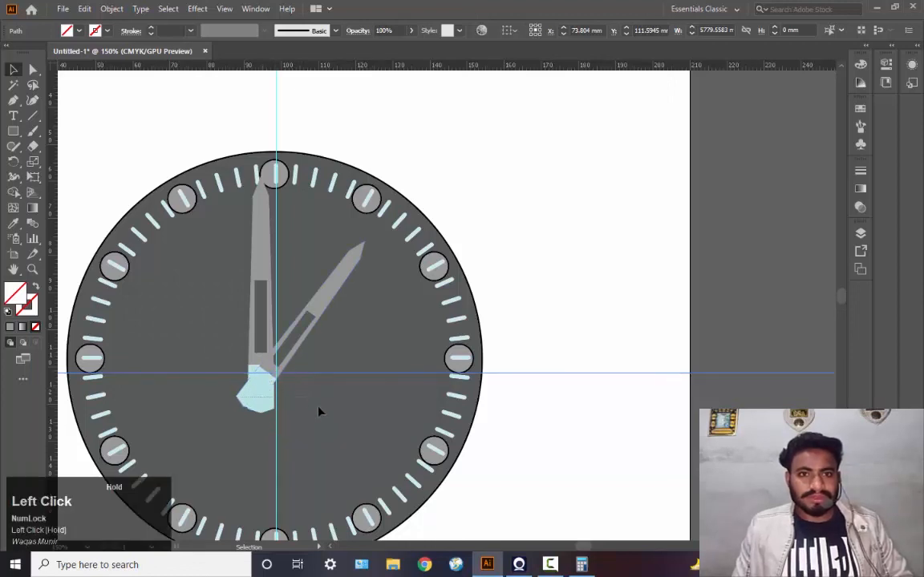
Shift both hands together with the guides right and slightly down so the upright hand lines up beneath the twelve o'clock circle
left_click_drag(319, 411, 320, 431)
key("Right")
key("Right")
key("Right")
key("Right")
key("Right")
key("Right")
key("Right")
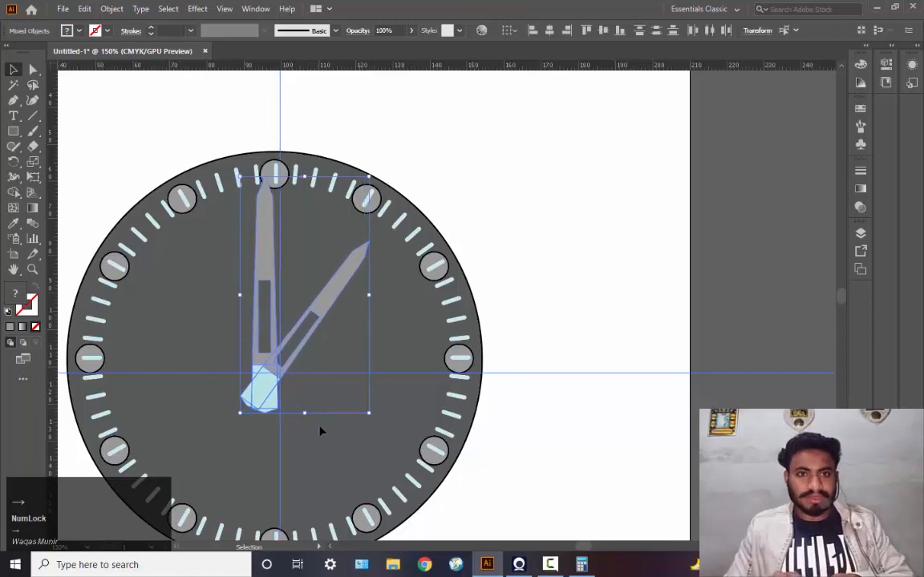
key("Right")
key("Right")
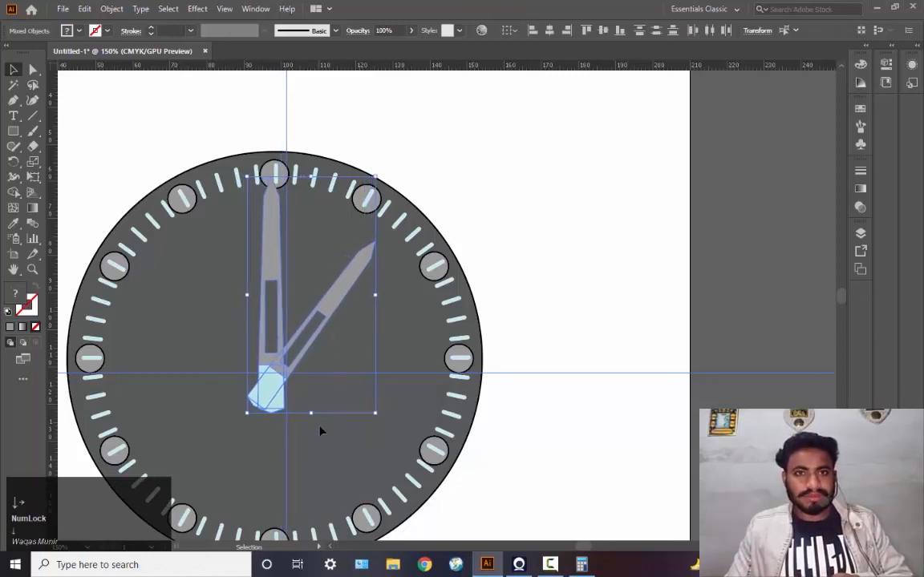
key("Down")
key("Down")
key("Down")
key("Down")
key("Right")
key("Right")
key("Right")
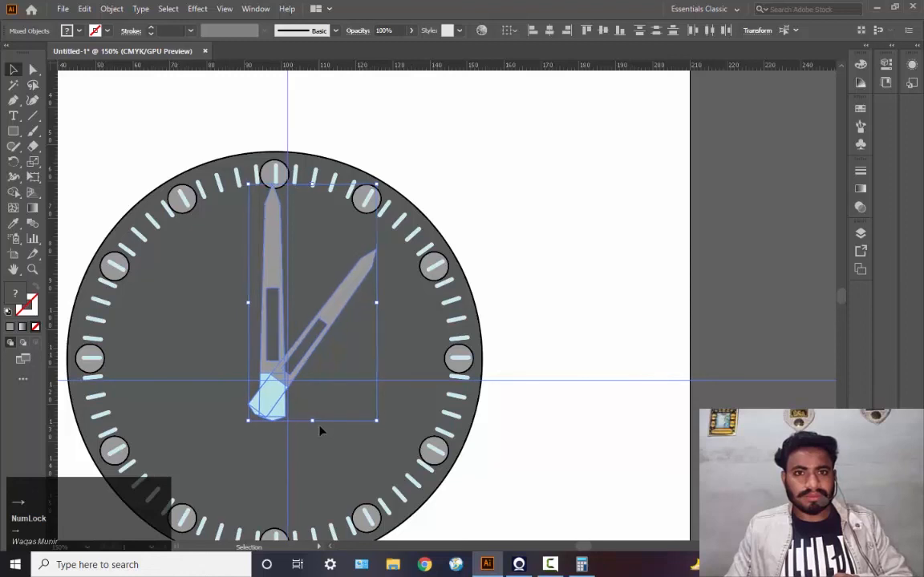
key("Up")
key("Up")
key("Left")
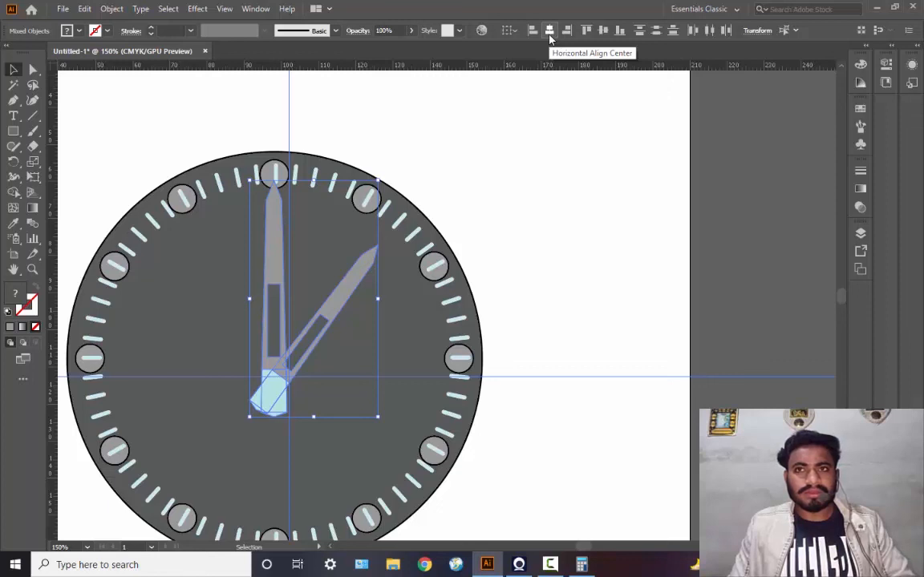
left_click(514, 165)
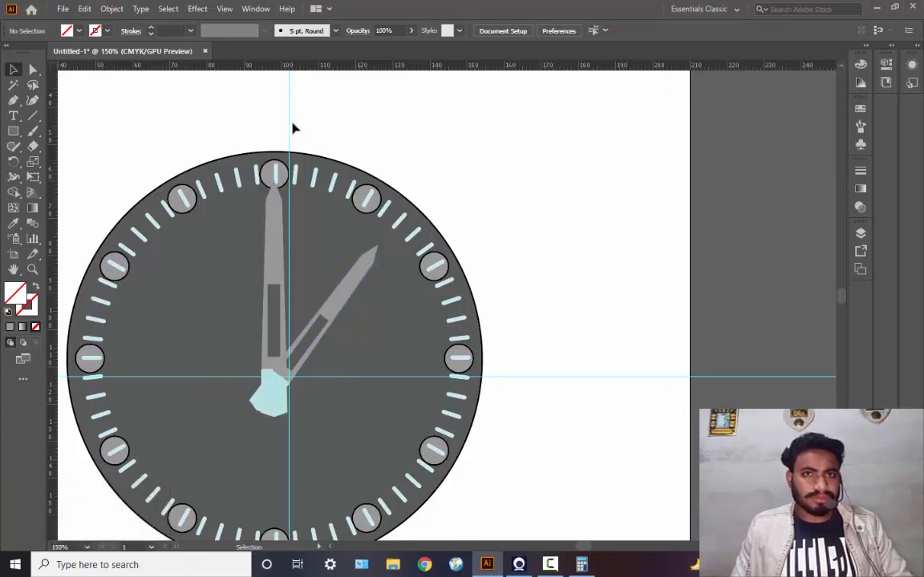
Move the vertical guide to about X 98.6 mm and the horizontal guide to about Y 107.5 mm, crossing at the dial's center
left_click_drag(290, 142, 276, 148)
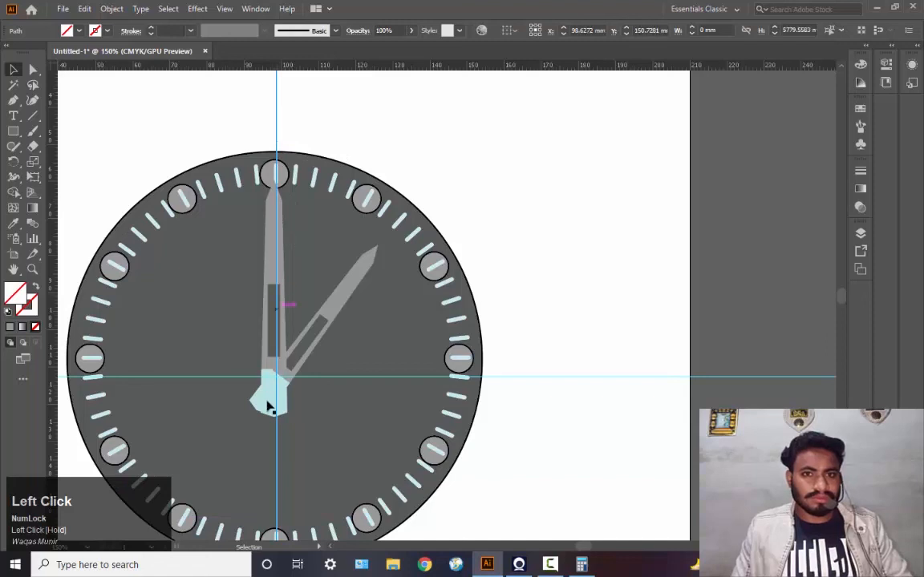
left_click_drag(248, 378, 248, 360)
left_click_drag(291, 388, 290, 388)
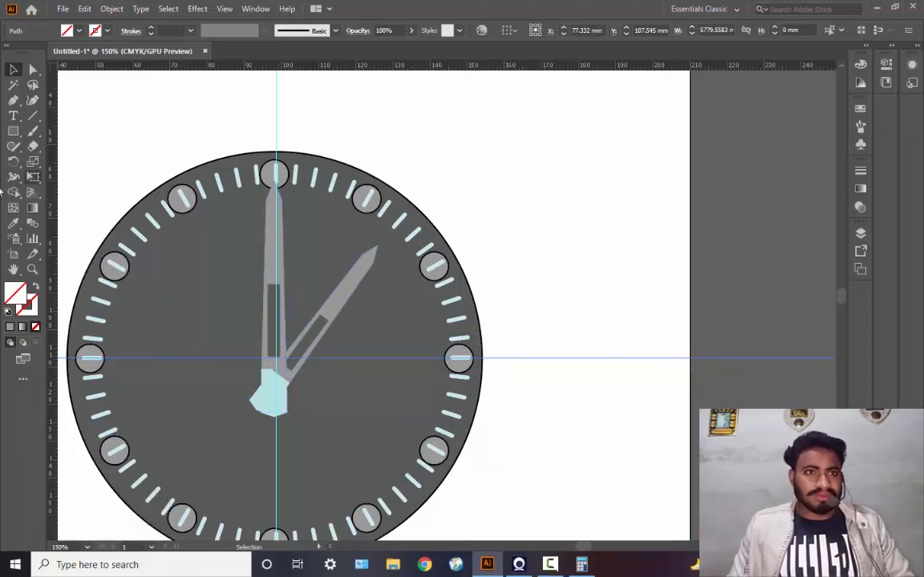
Draw a tall, narrow rectangle about 4.8 mm wide and 69.5 mm high on the blank area beside the clock face
left_click(12, 131)
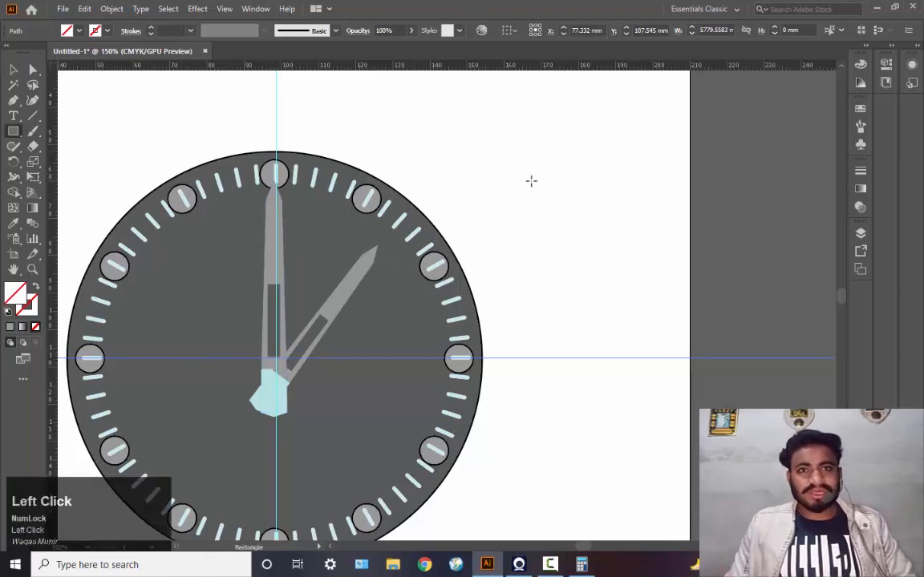
left_click_drag(557, 174, 574, 432)
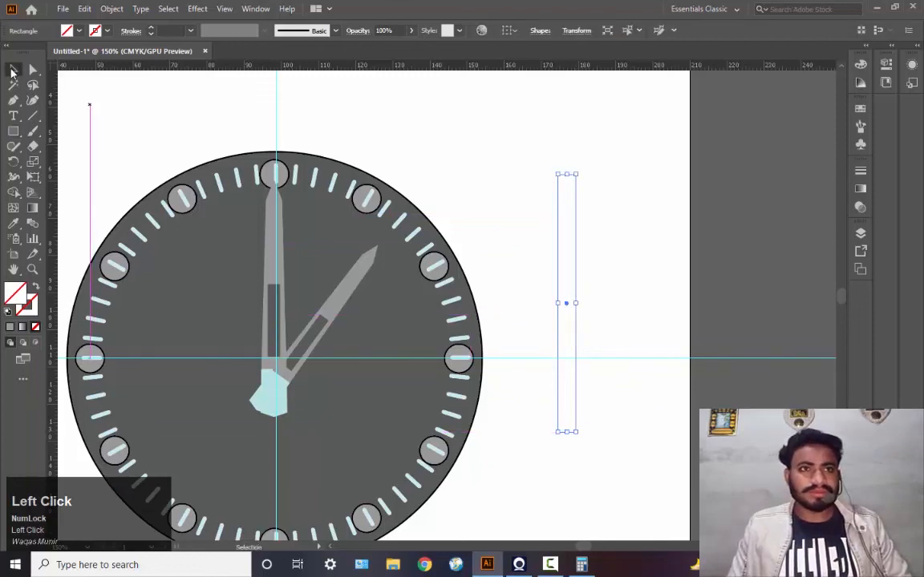
left_click(13, 69)
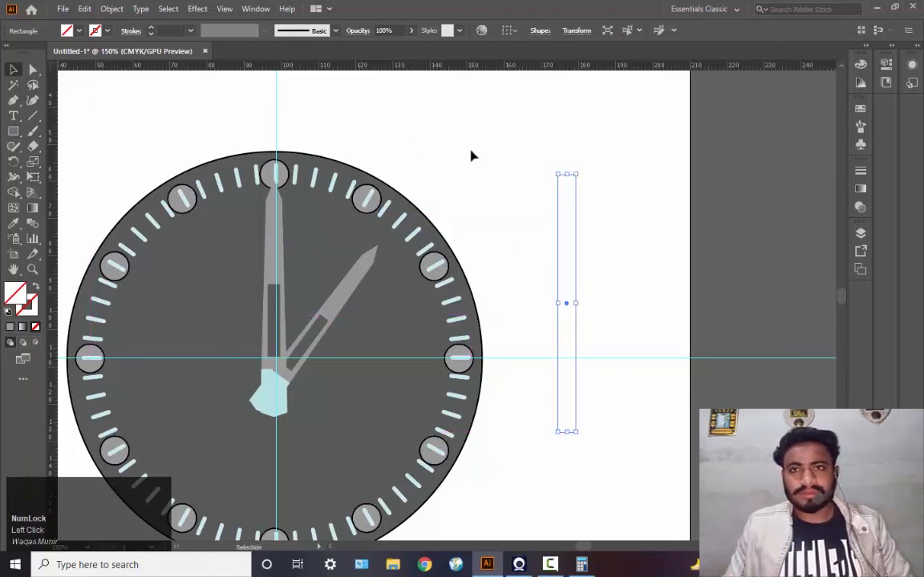
Taper the rectangle toward its upper end by moving both upper anchor points inward about 1.4 mm each
left_click(33, 70)
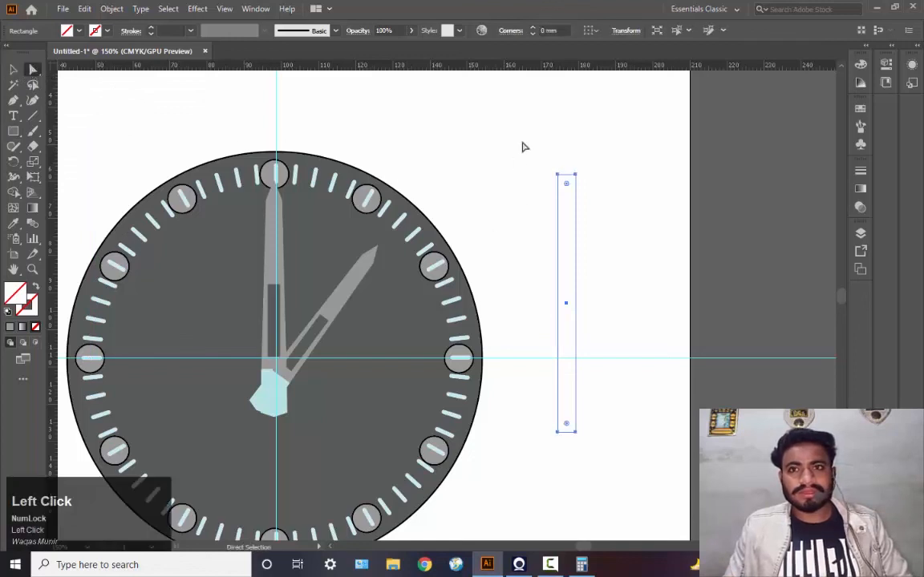
left_click_drag(536, 149, 563, 186)
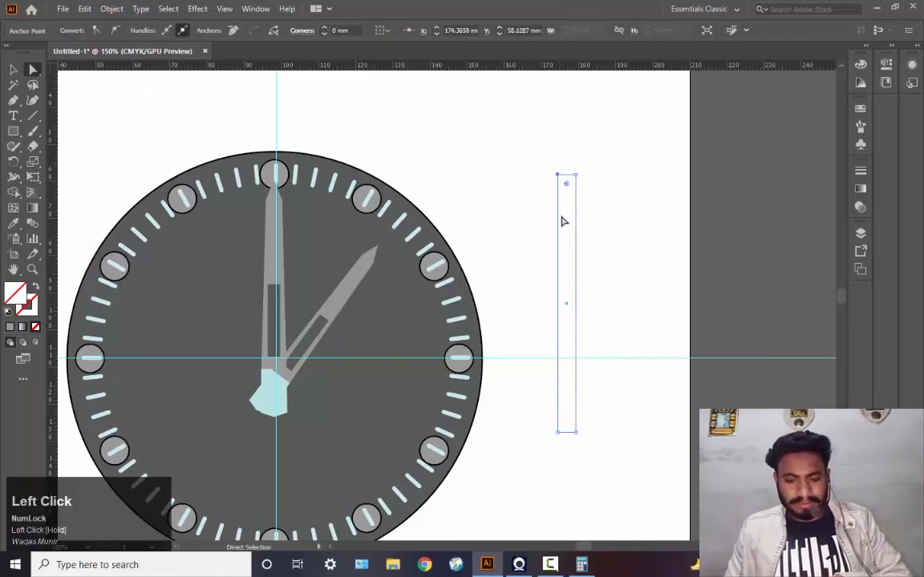
key("Right")
key("Right")
left_click_drag(557, 140, 572, 173)
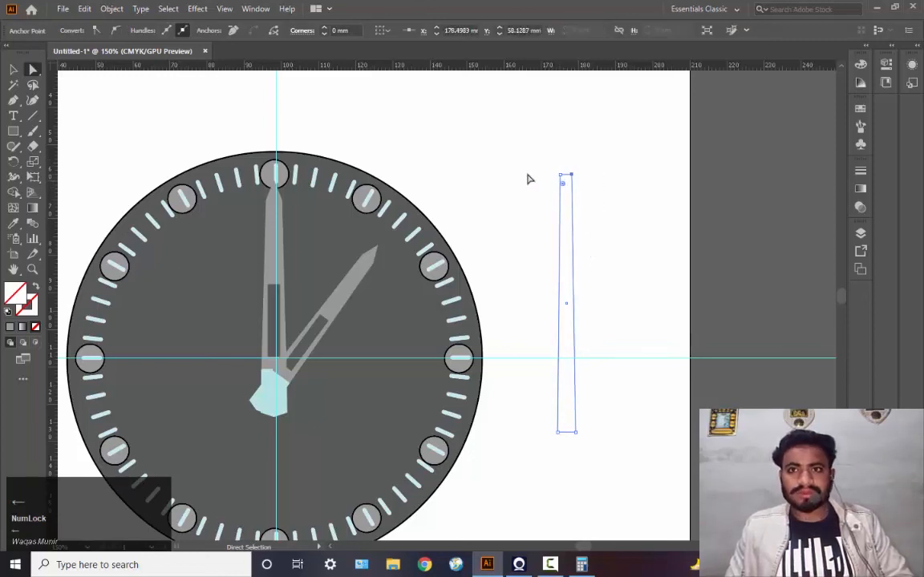
left_click_drag(541, 158, 562, 185)
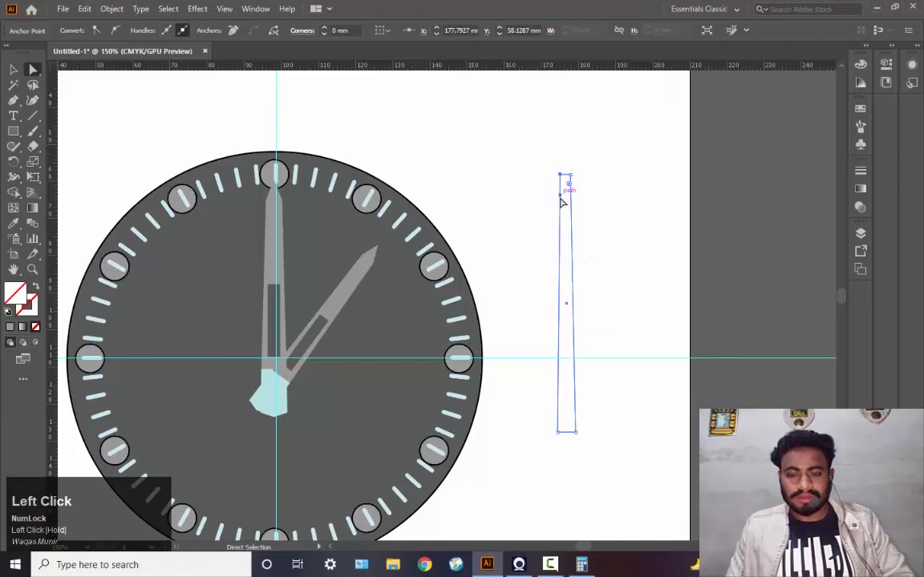
key("Right")
left_click(627, 350)
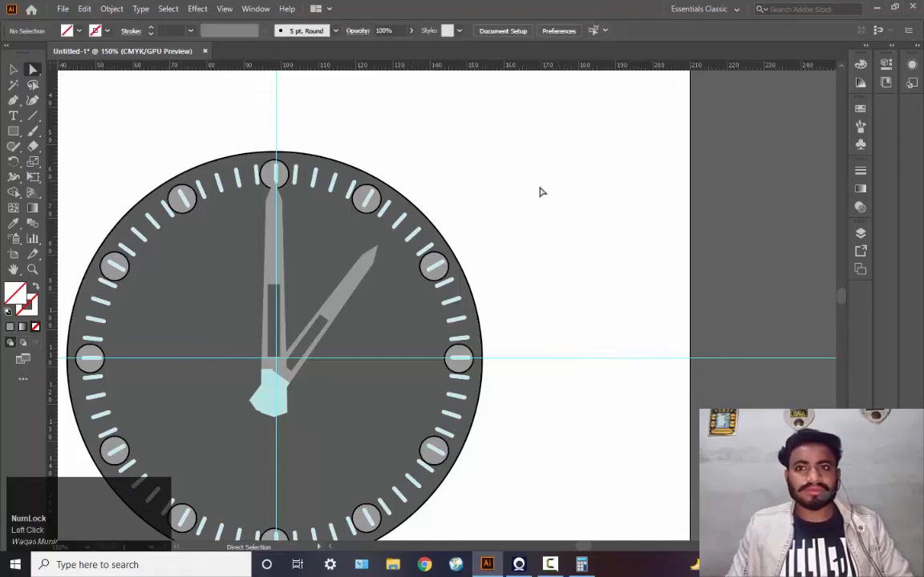
Select the tapered shape and apply the upright hand's grey fill to it with the Eyedropper tool
left_click_drag(540, 190, 634, 290)
left_click(550, 274)
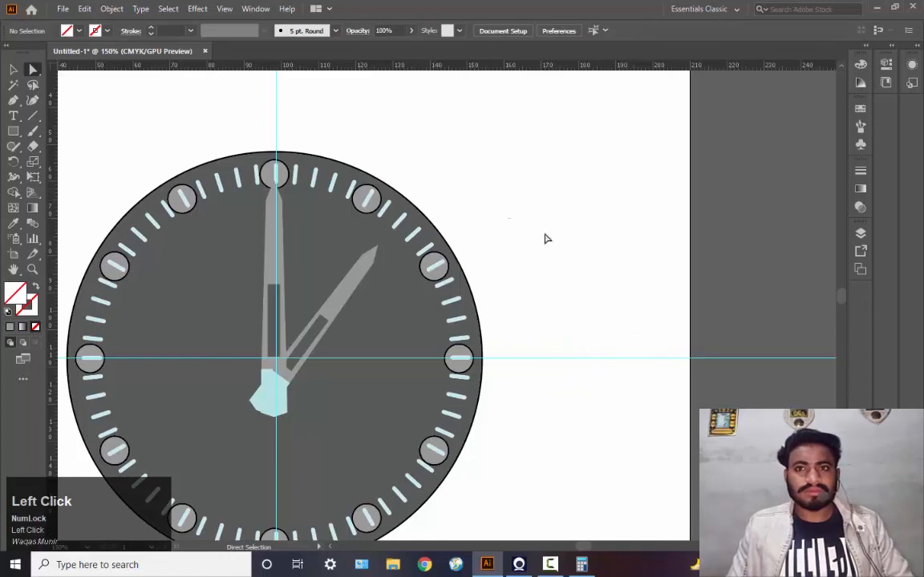
left_click_drag(509, 219, 632, 307)
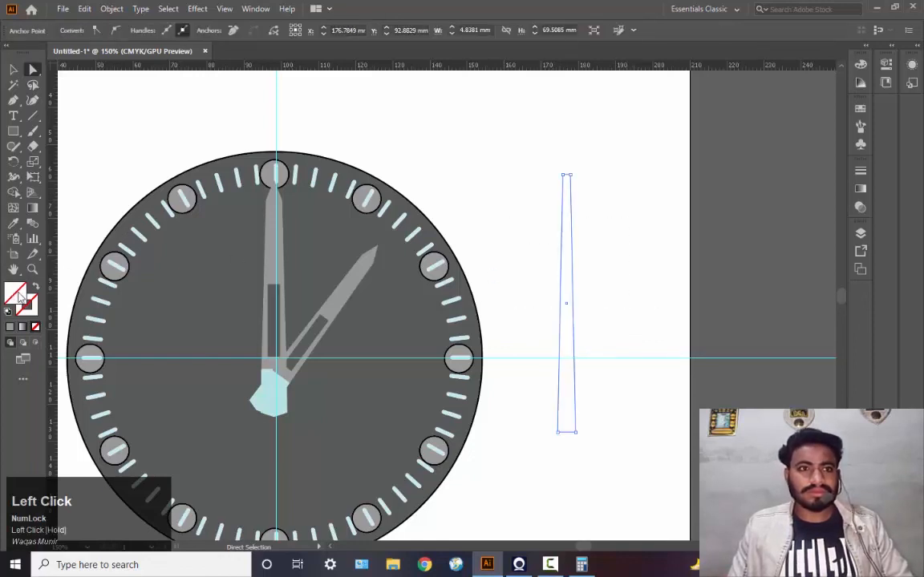
left_click(12, 225)
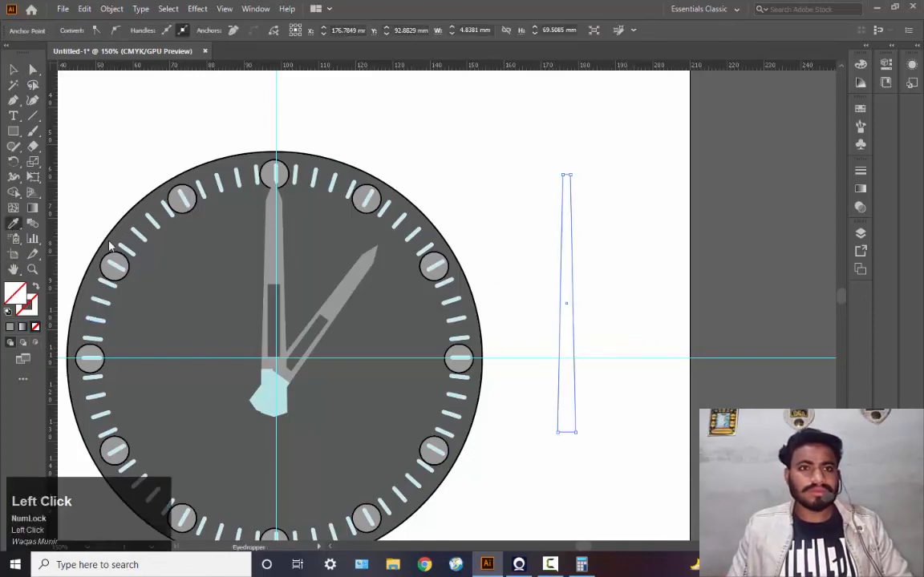
left_click(282, 249)
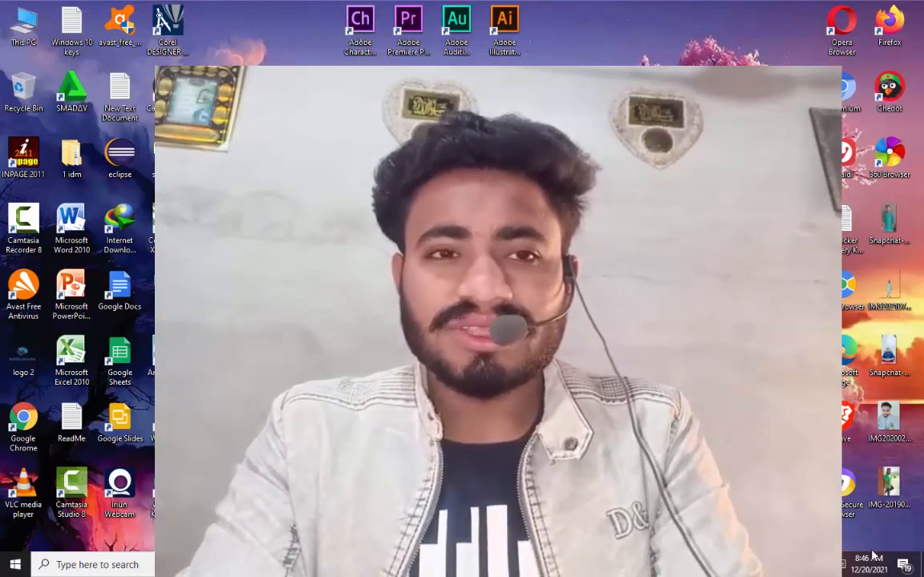
mouse_move(867, 562)
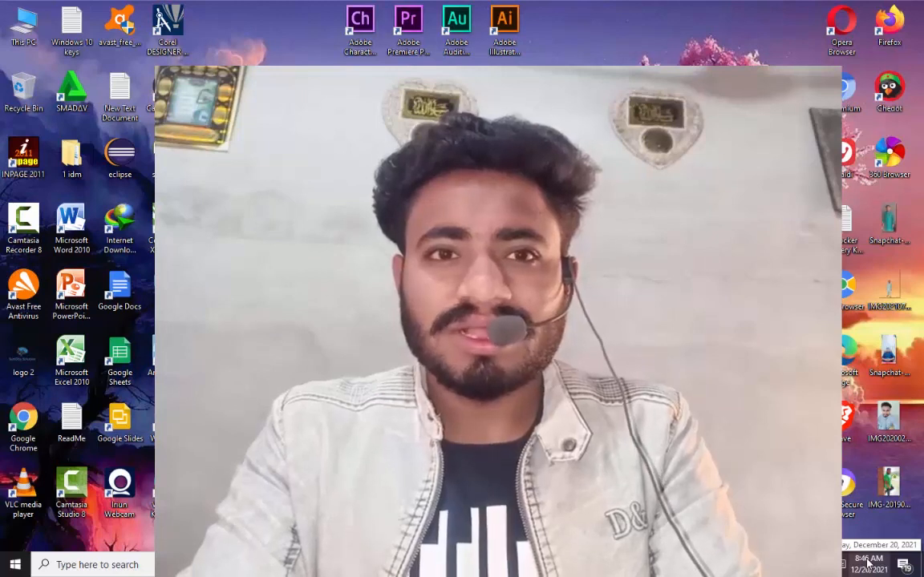